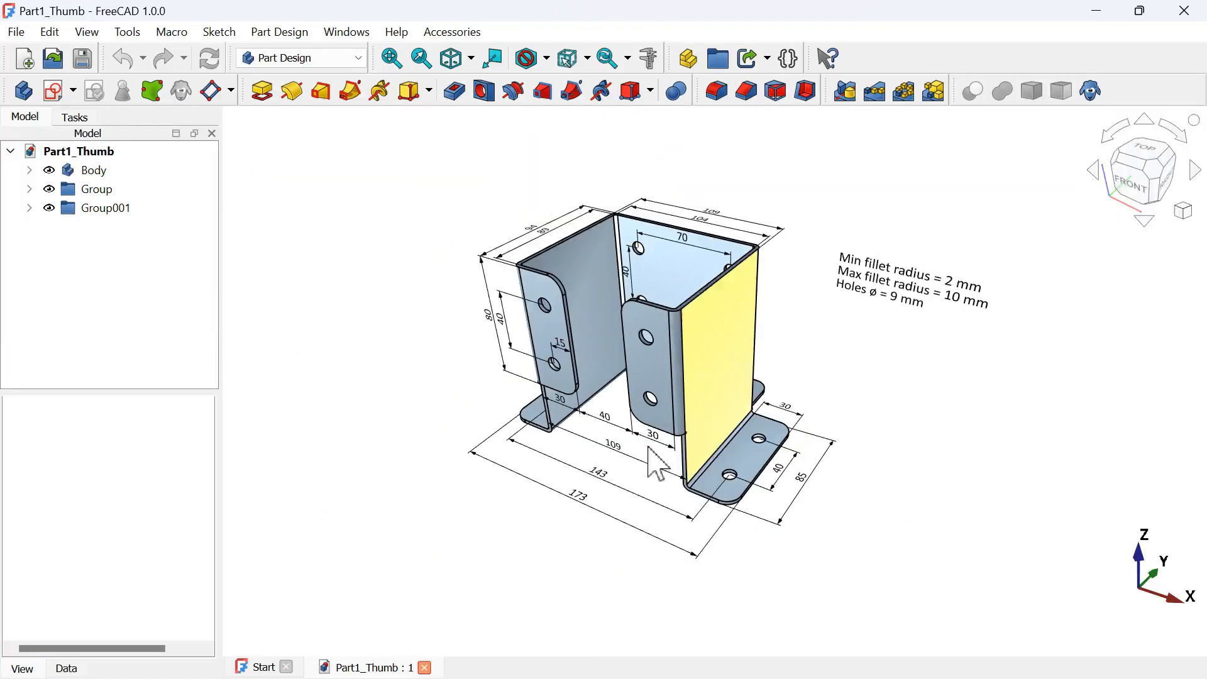
Examine the finished sheet metal bracket and its dimensions from the front, side and rear.
middle_click_drag(654, 464, 1055, 499)
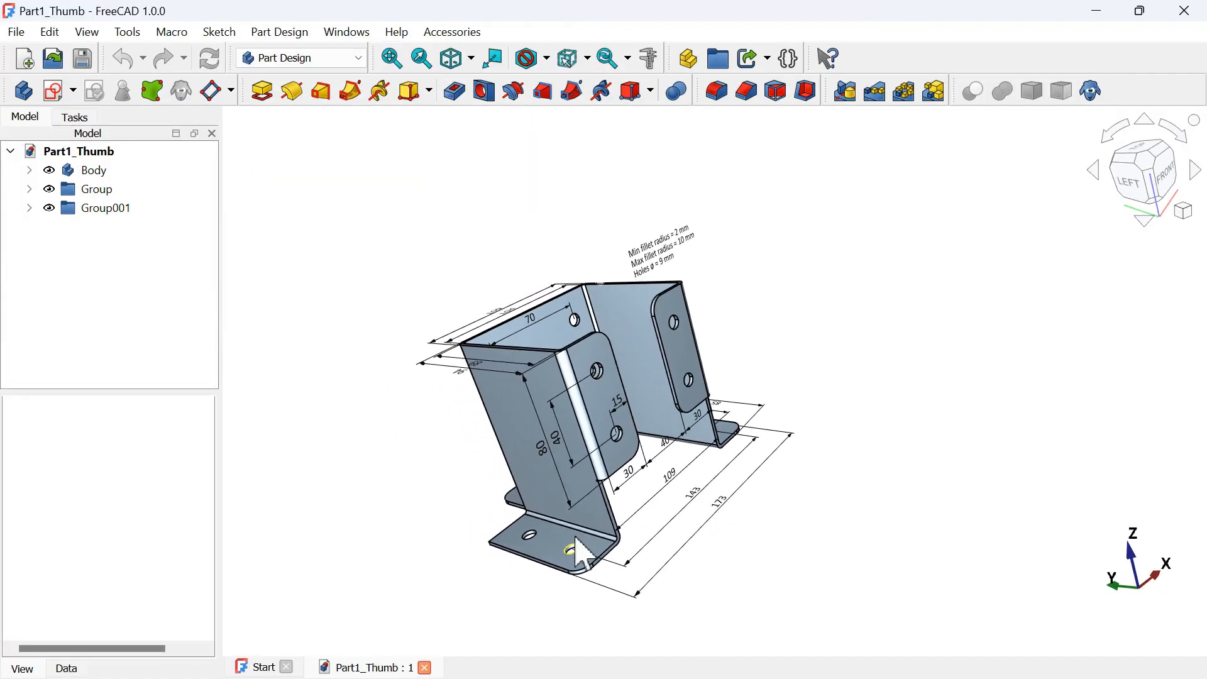
scroll(577, 539, "up", 3)
scroll(577, 539, "down", 2)
middle_click_drag(576, 539, 566, 577)
middle_click_drag(423, 544, 691, 532)
scroll(691, 532, "up", 4)
scroll(691, 532, "down", 5)
middle_click_drag(434, 546, 628, 524)
middle_click_drag(328, 478, 499, 575)
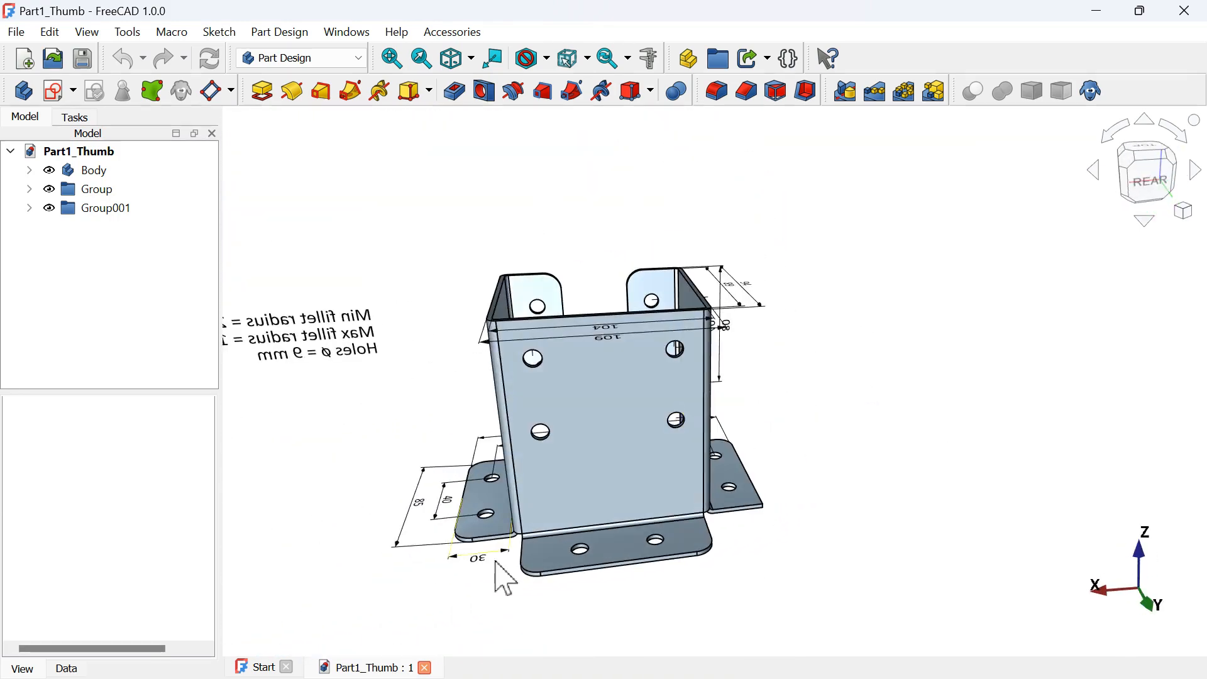
scroll(499, 574, "up", 3)
scroll(498, 574, "down", 3)
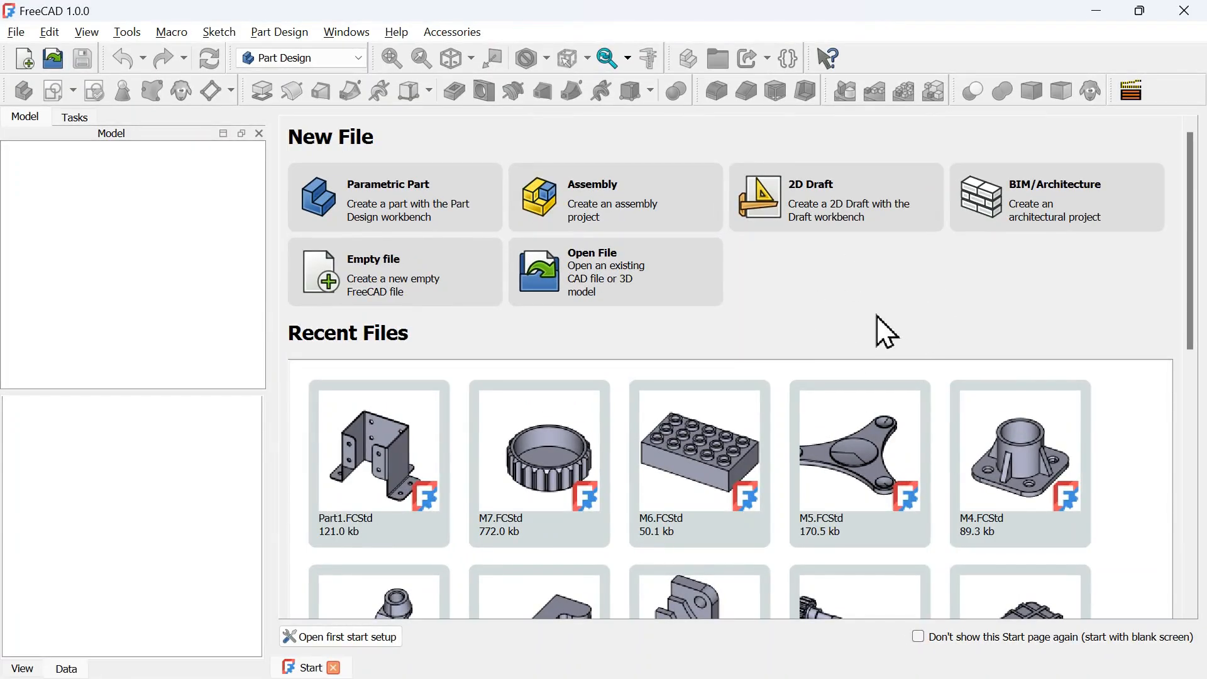
Create a new empty file and switch to the Sheet Metal workbench.
left_click(397, 293)
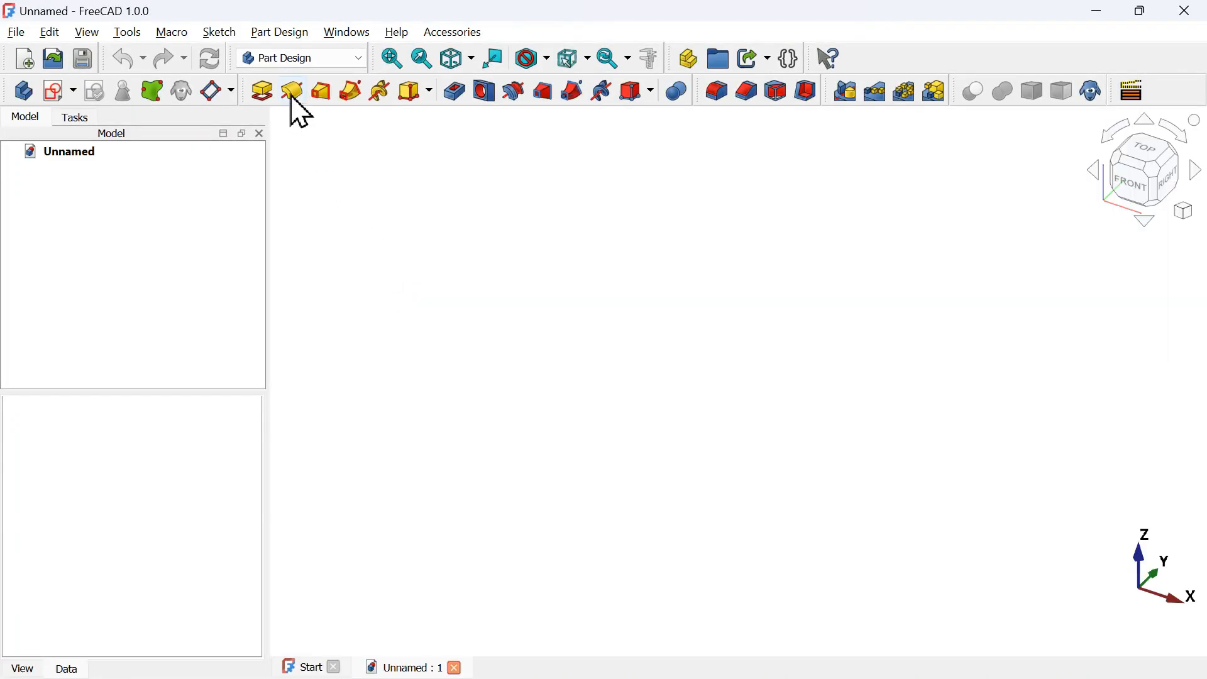
left_click(334, 60)
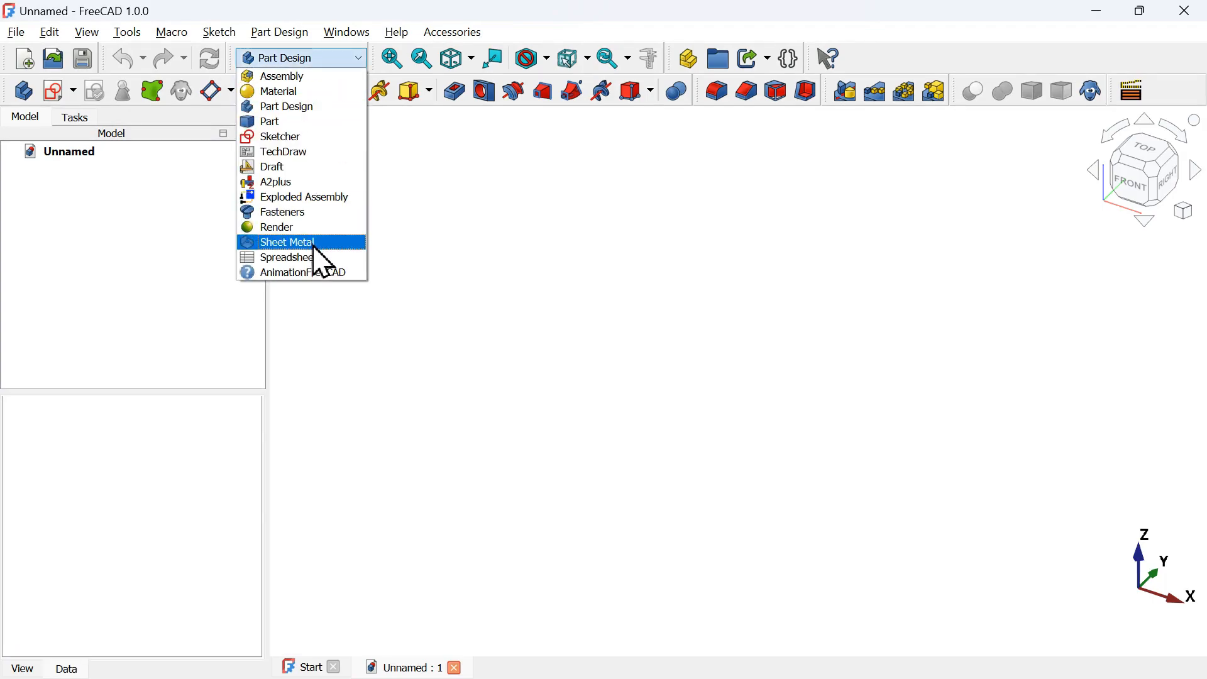
left_click(315, 246)
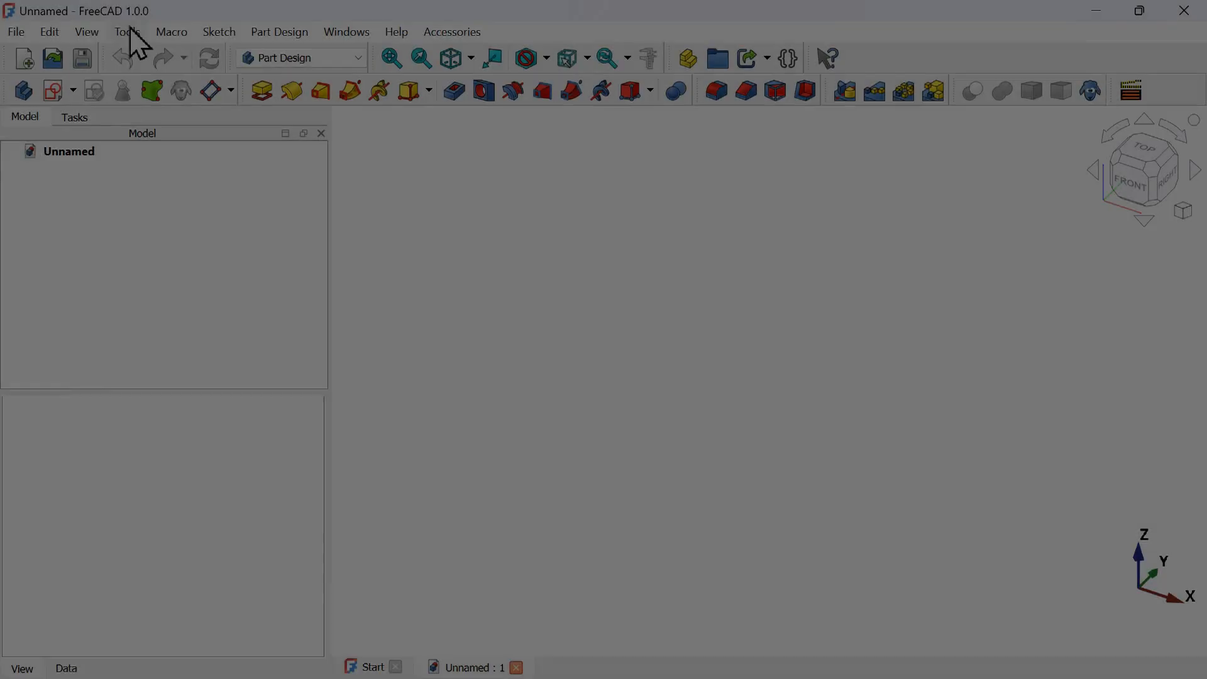
Search the Addon Manager for SheetMetal and open the SheetMetal Workbench entry.
left_click(129, 33)
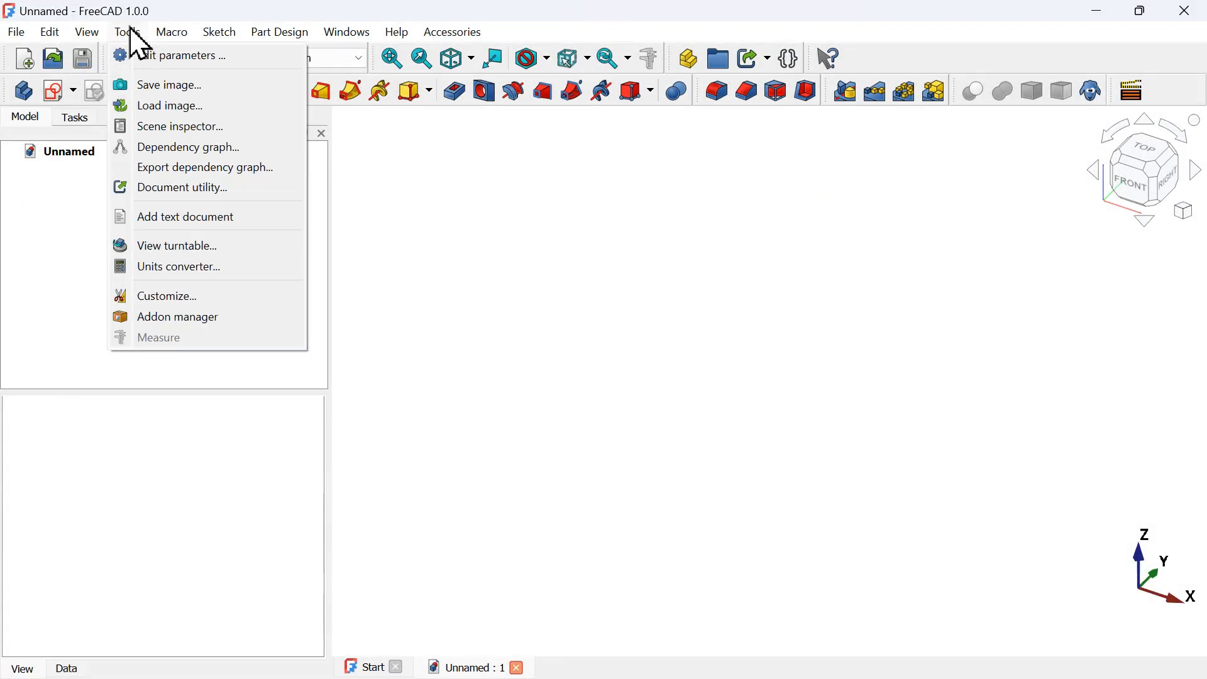
left_click(230, 320)
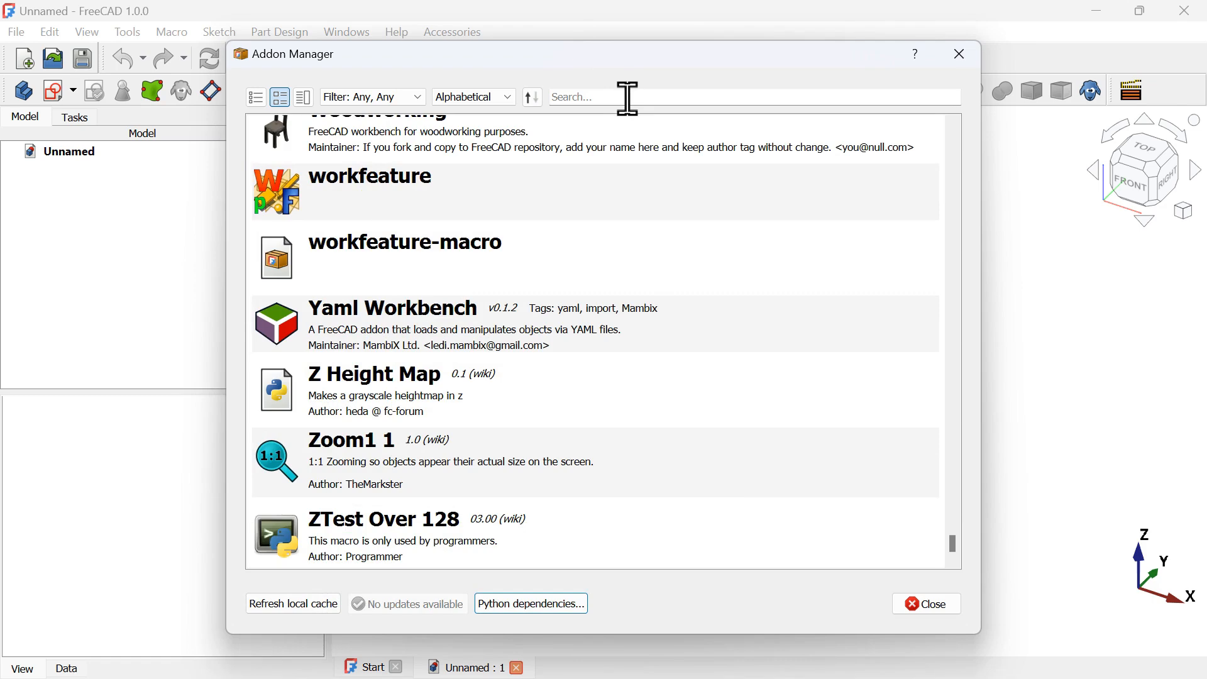
type("SheetMetal")
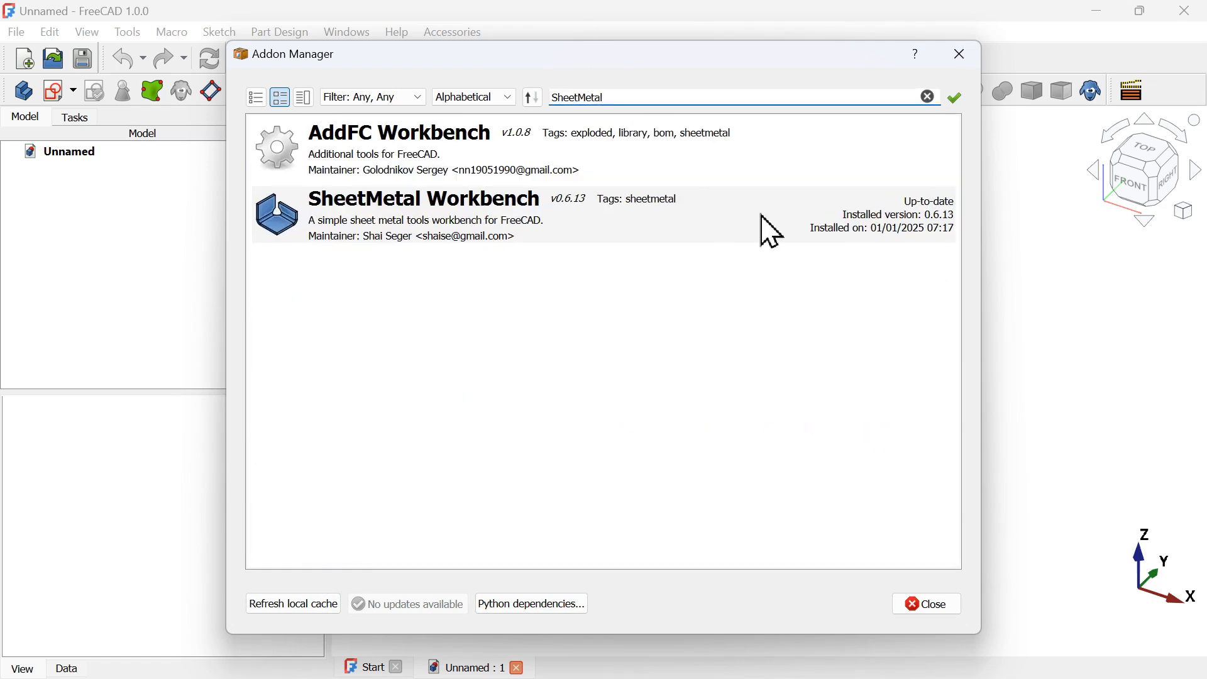
left_click(763, 217)
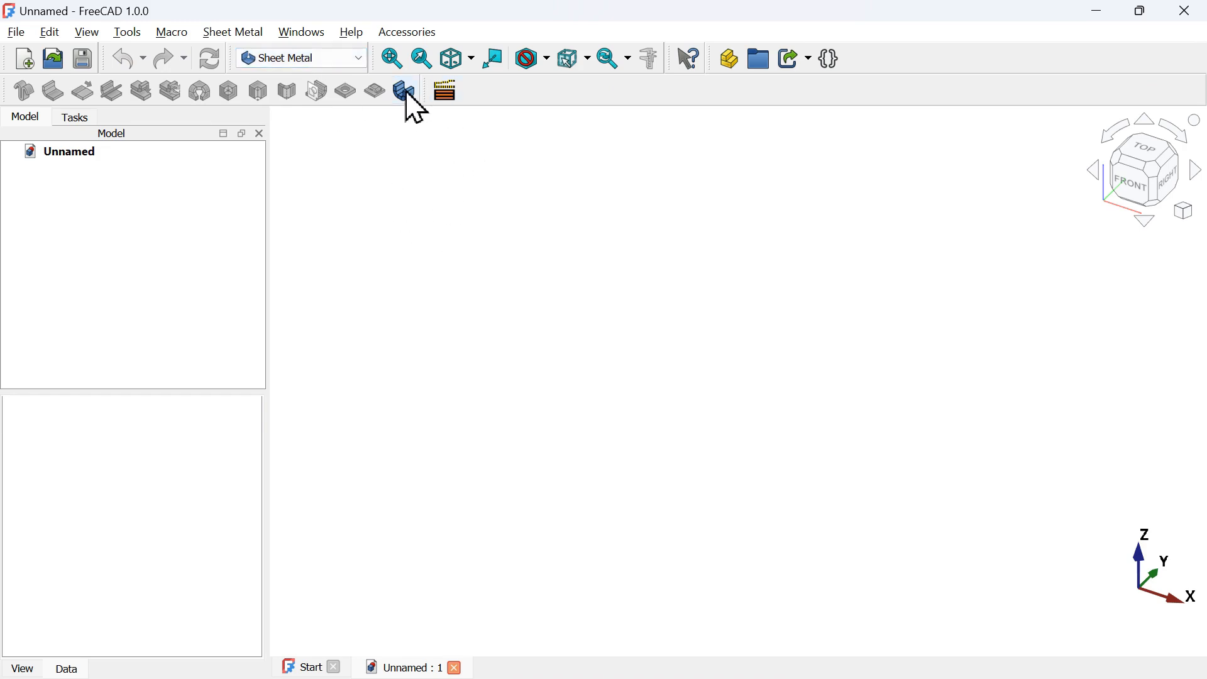
Start a new sheet metal base shape and set its shape type to Flat.
left_click(405, 91)
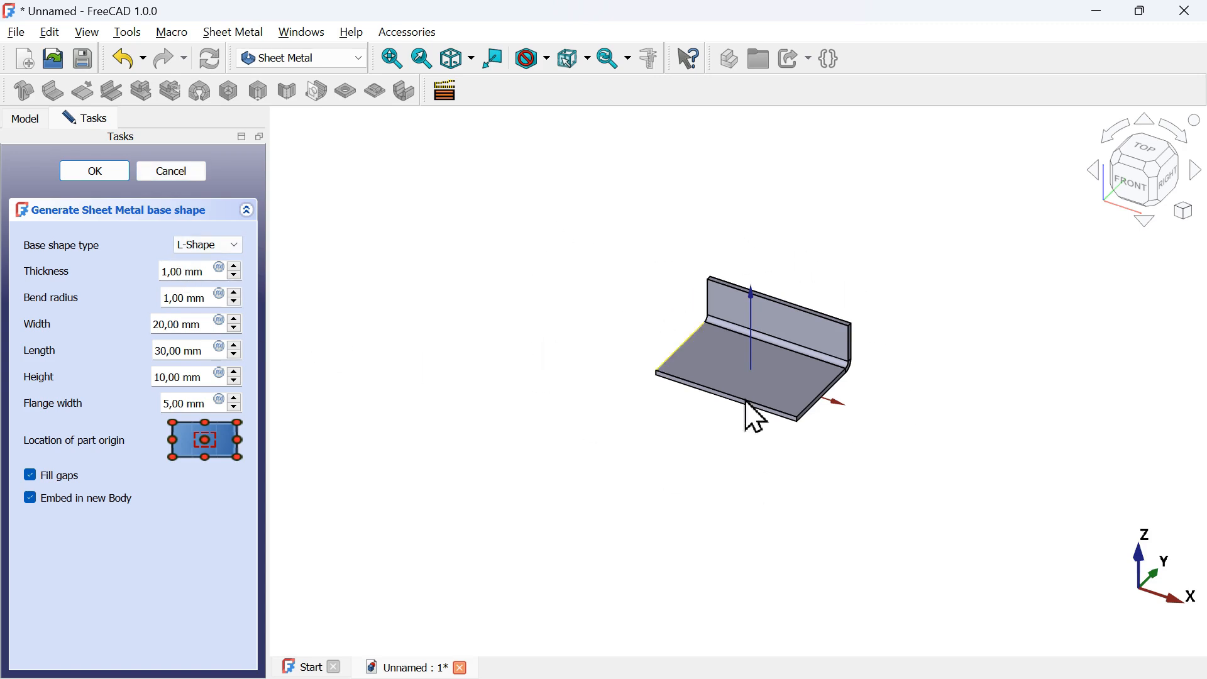
left_click_drag(685, 437, 798, 450)
scroll(573, 294, "down", 2)
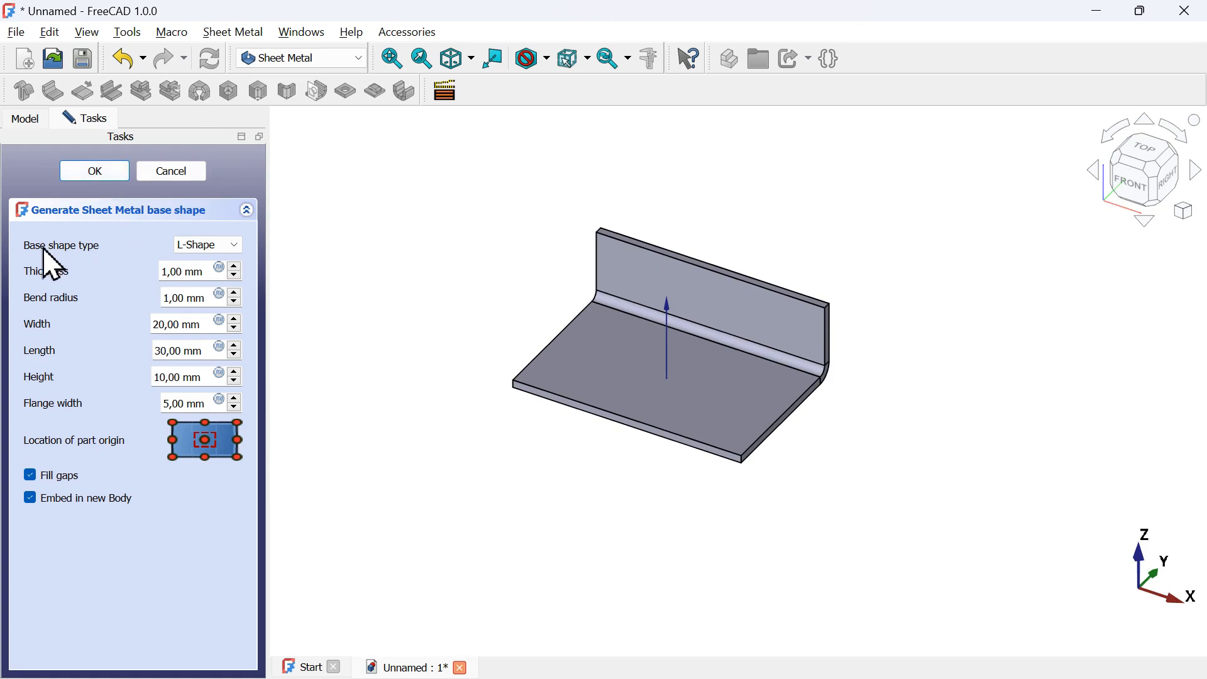
left_click(234, 247)
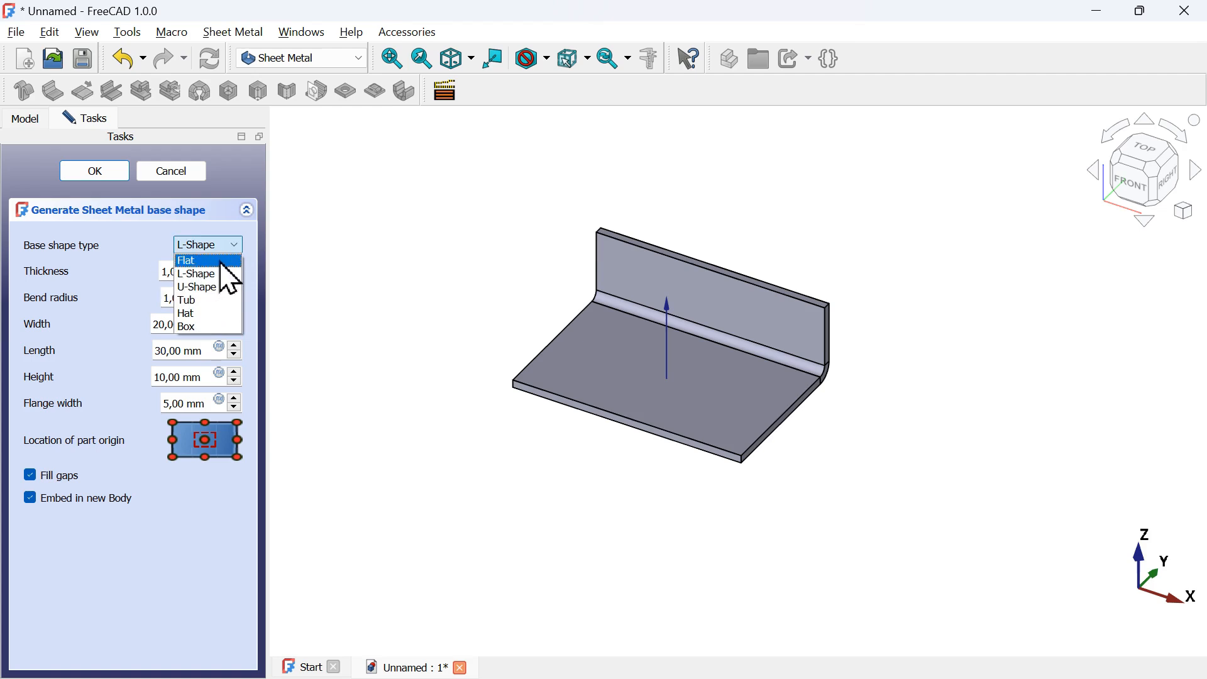
left_click(219, 262)
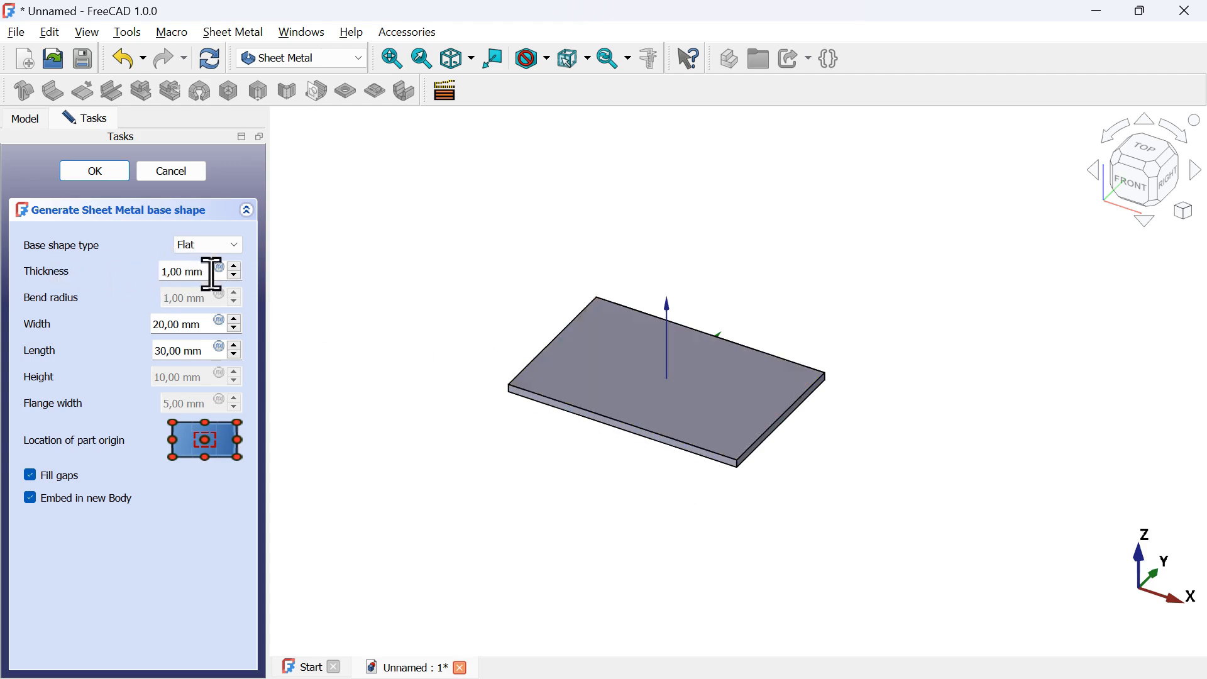
Set the flat base shape's thickness to 2.5 mm, width to 56 mm and length to 78 mm.
left_click_drag(212, 274, 113, 267)
type("2,5")
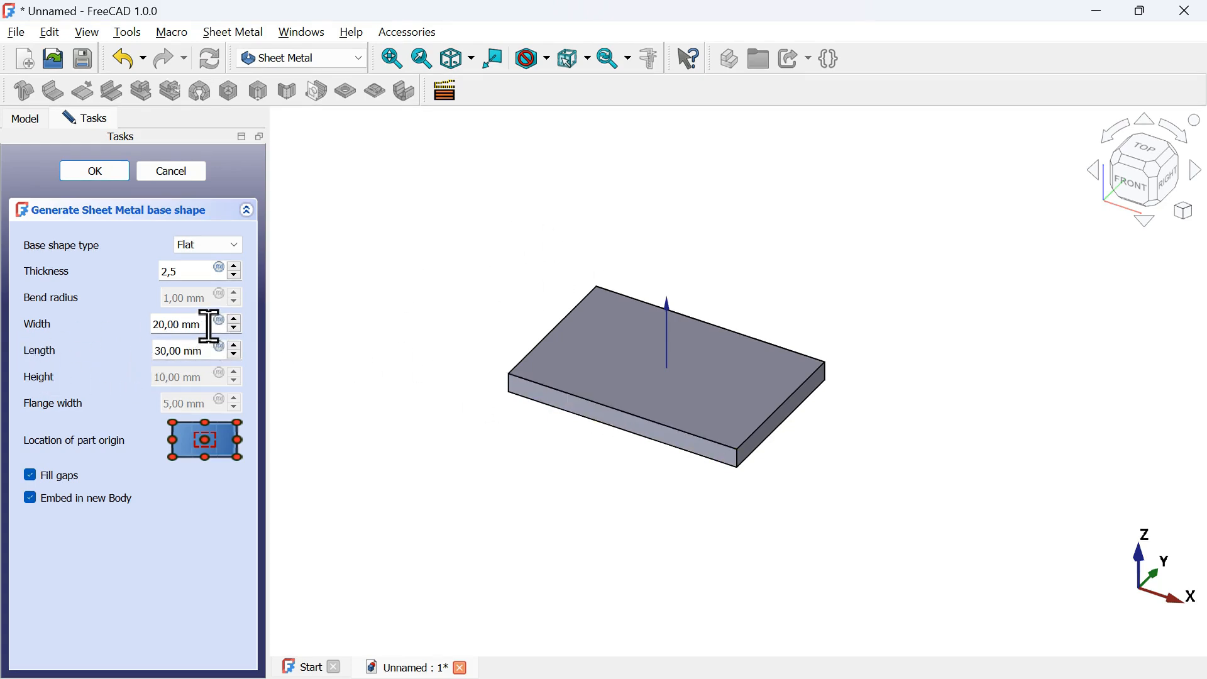
left_click_drag(208, 326, 97, 319)
type("56")
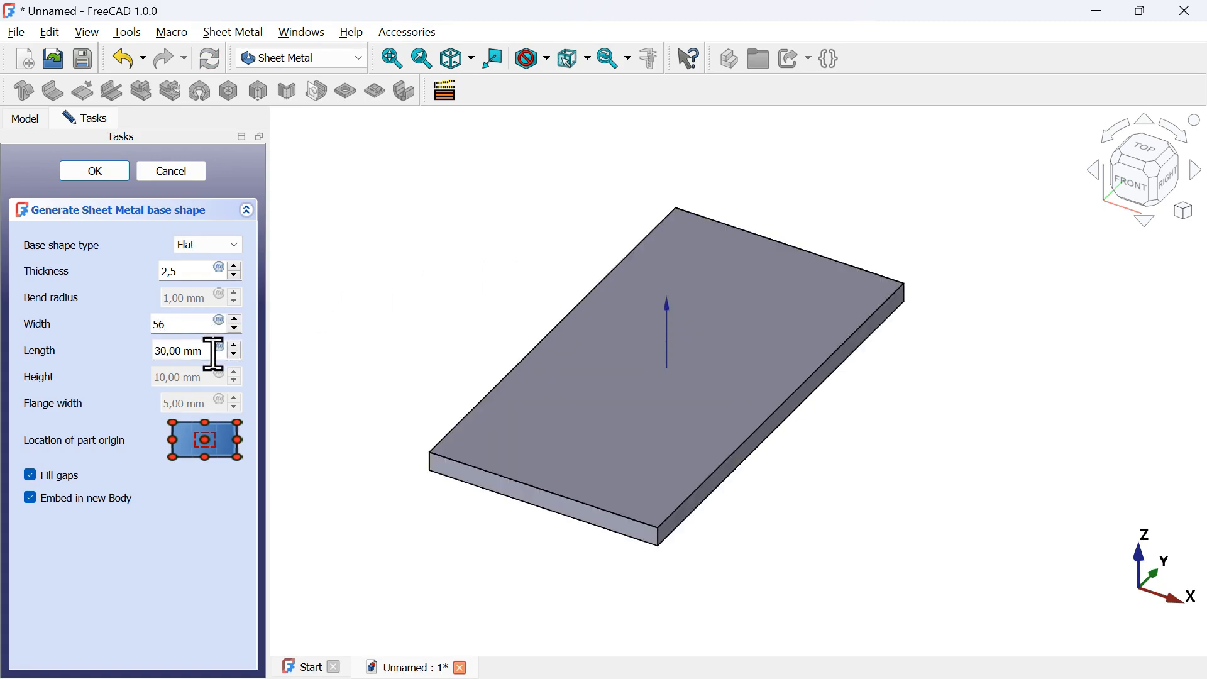
left_click_drag(213, 349, 99, 345)
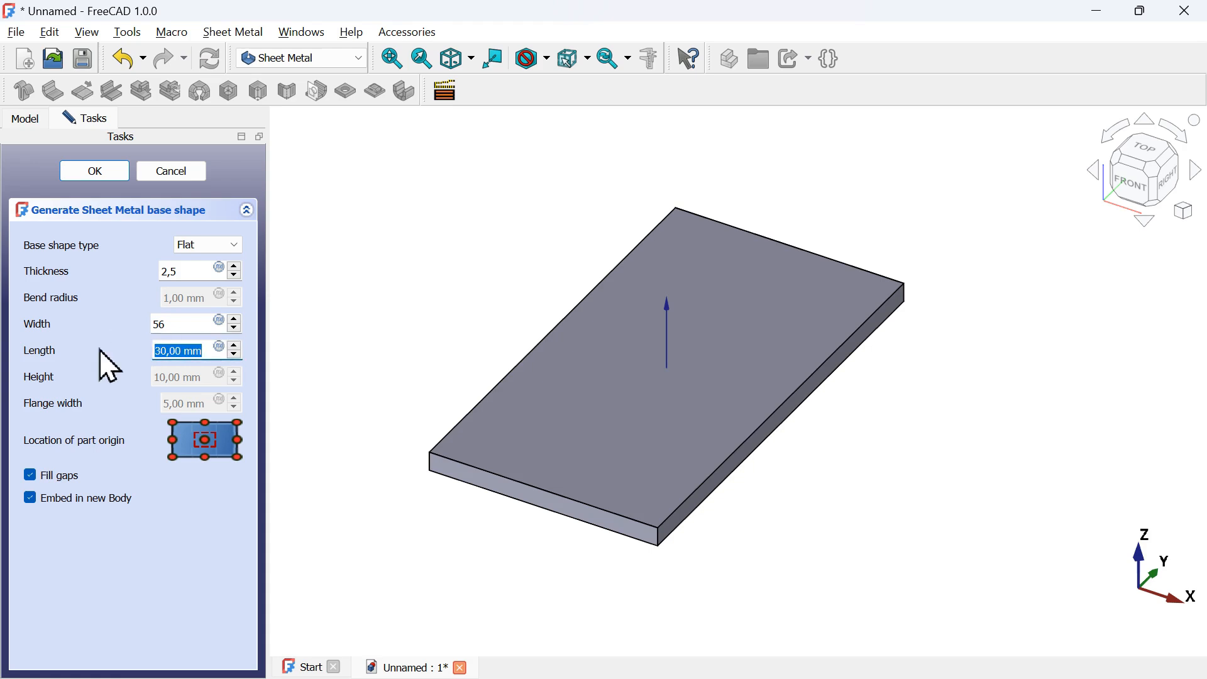
type("78")
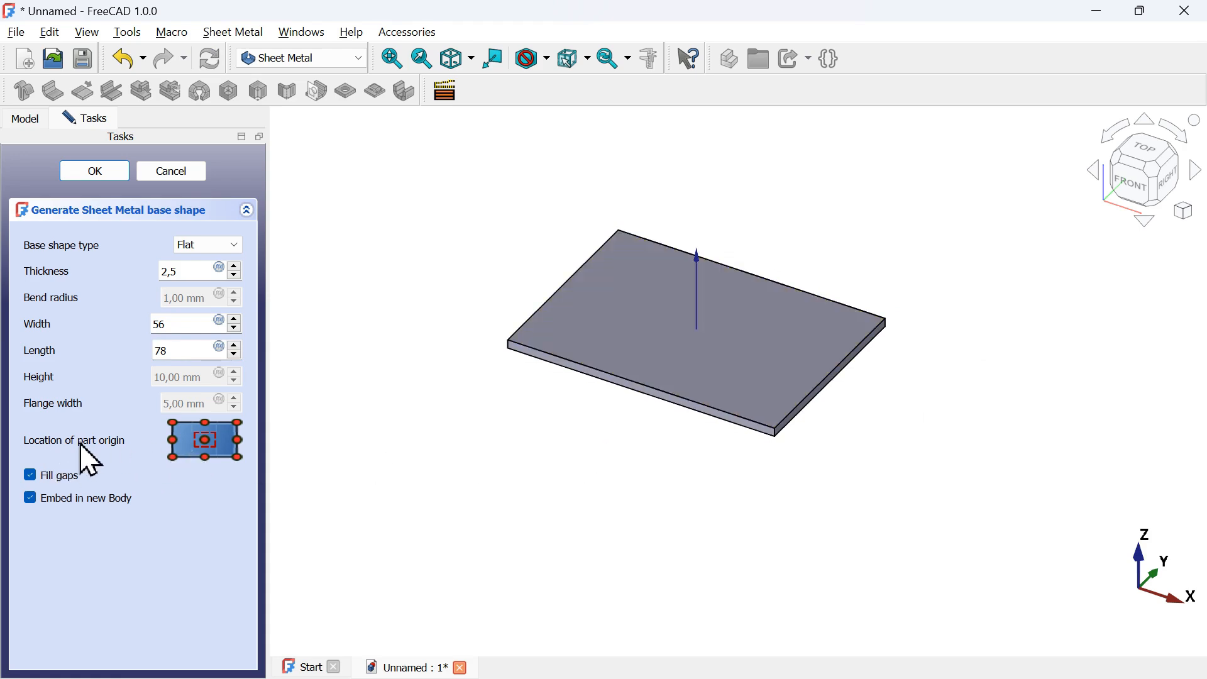
Try placing the part origin at the middle of the plate's front edge and of its left edge.
left_click(205, 457)
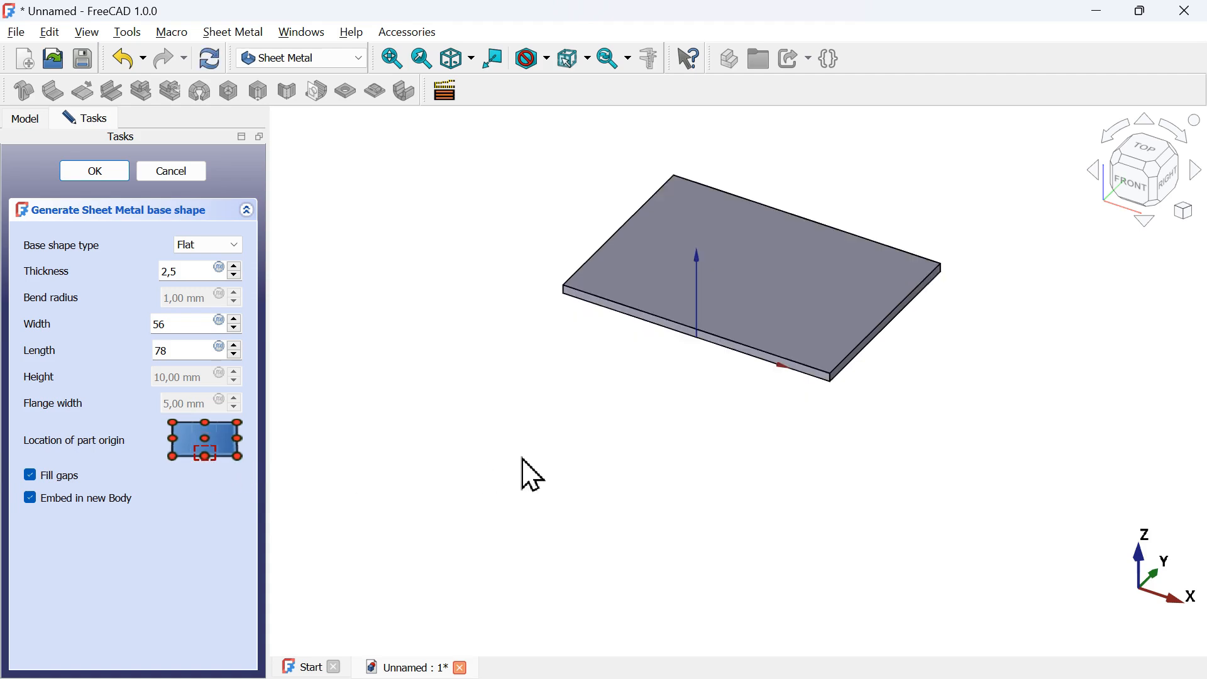
mouse_move(525, 461)
middle_mouse_down()
mouse_move(628, 370)
mouse_move(593, 331)
mouse_move(497, 407)
mouse_move(538, 475)
mouse_move(636, 392)
mouse_move(496, 353)
mouse_move(572, 380)
mouse_move(493, 363)
mouse_move(543, 434)
middle_mouse_up()
left_click(172, 440)
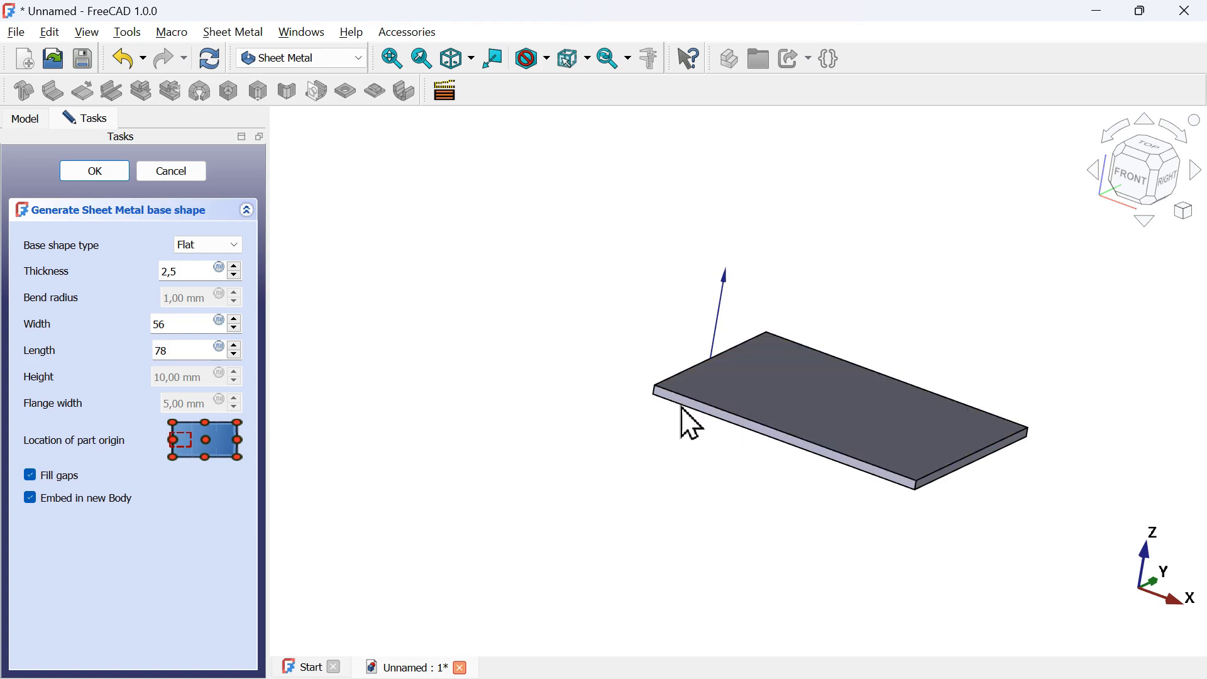
Place the part origin at the plate's centre and create the flat base shape.
left_click(210, 440)
middle_click_drag(535, 463, 573, 458)
key("Home")
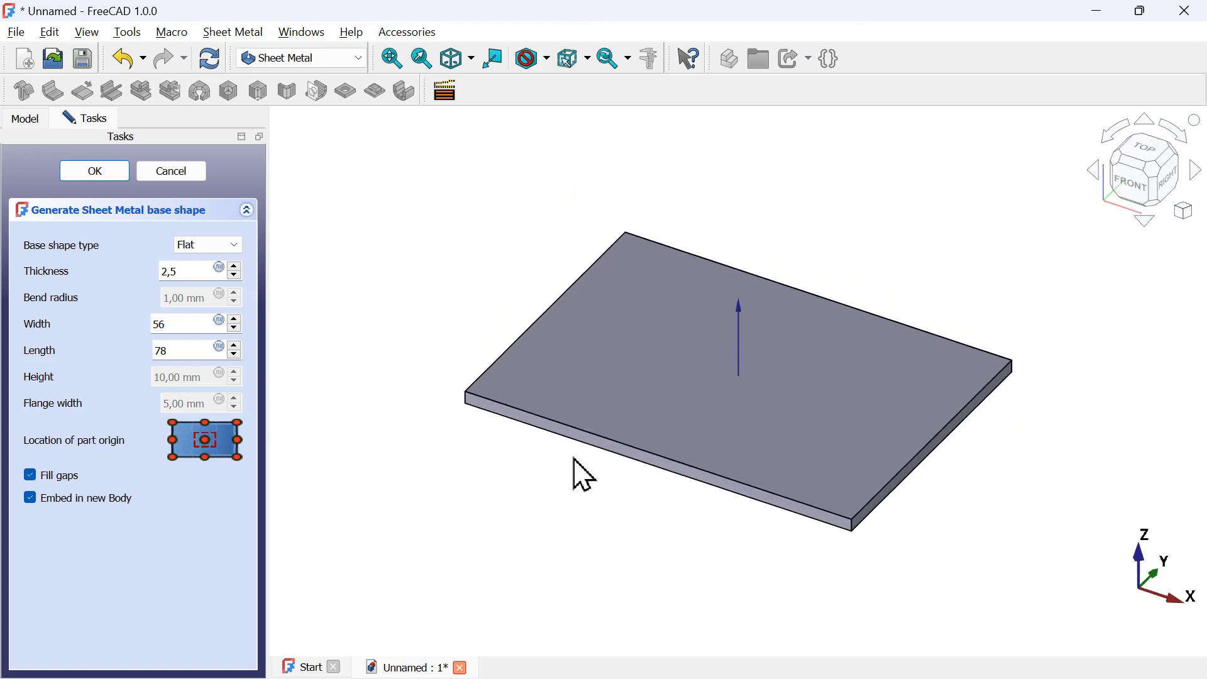
left_click(101, 175)
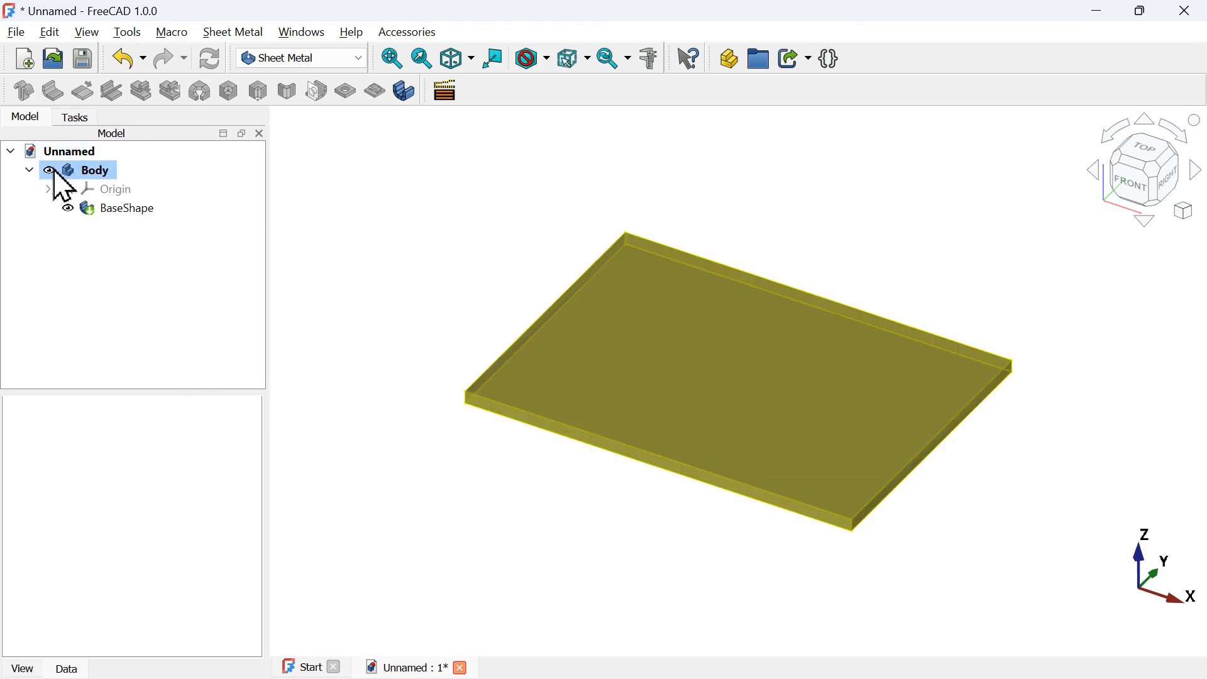
Show the Body's origin planes and axes to check the plate's position, and hide them again.
left_click(108, 190)
key("space")
scroll(582, 404, "down", 5)
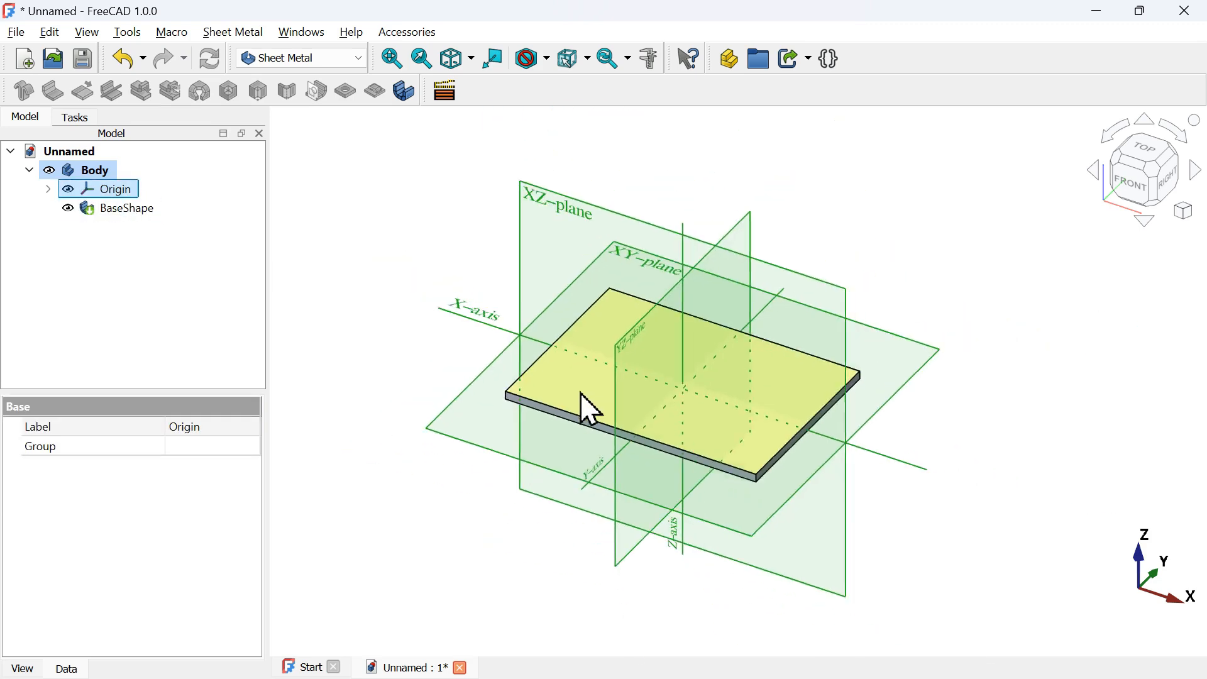
scroll(623, 321, "up", 2)
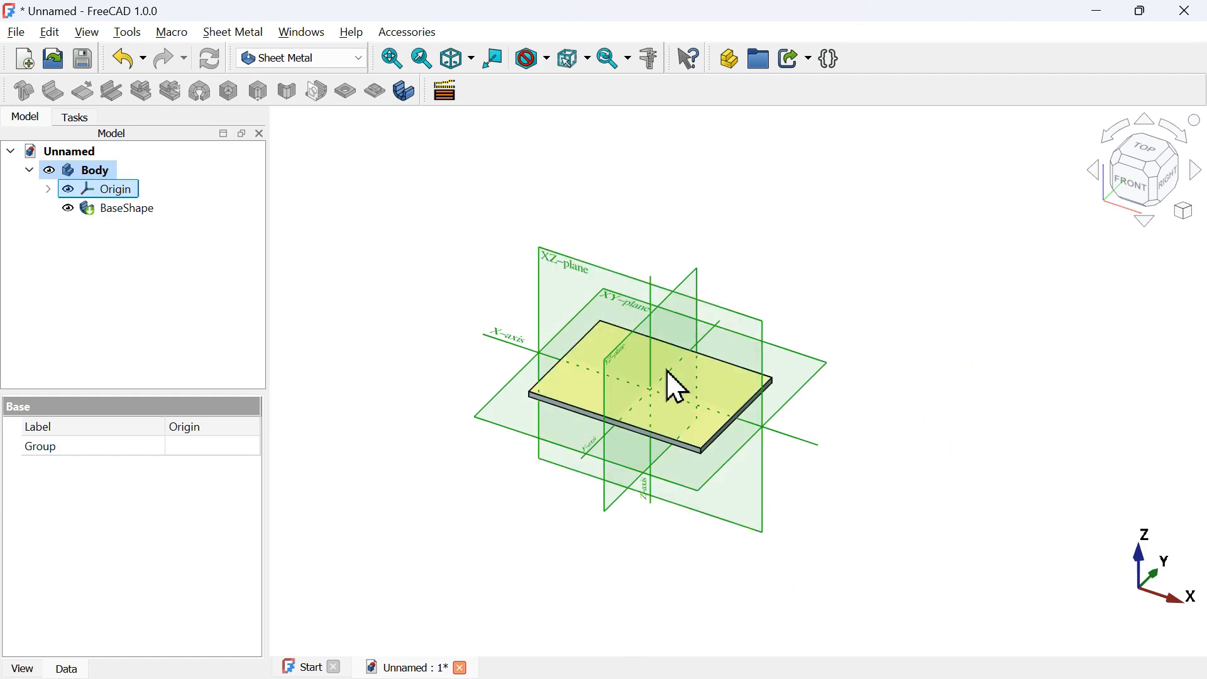
scroll(673, 386, "up", 3)
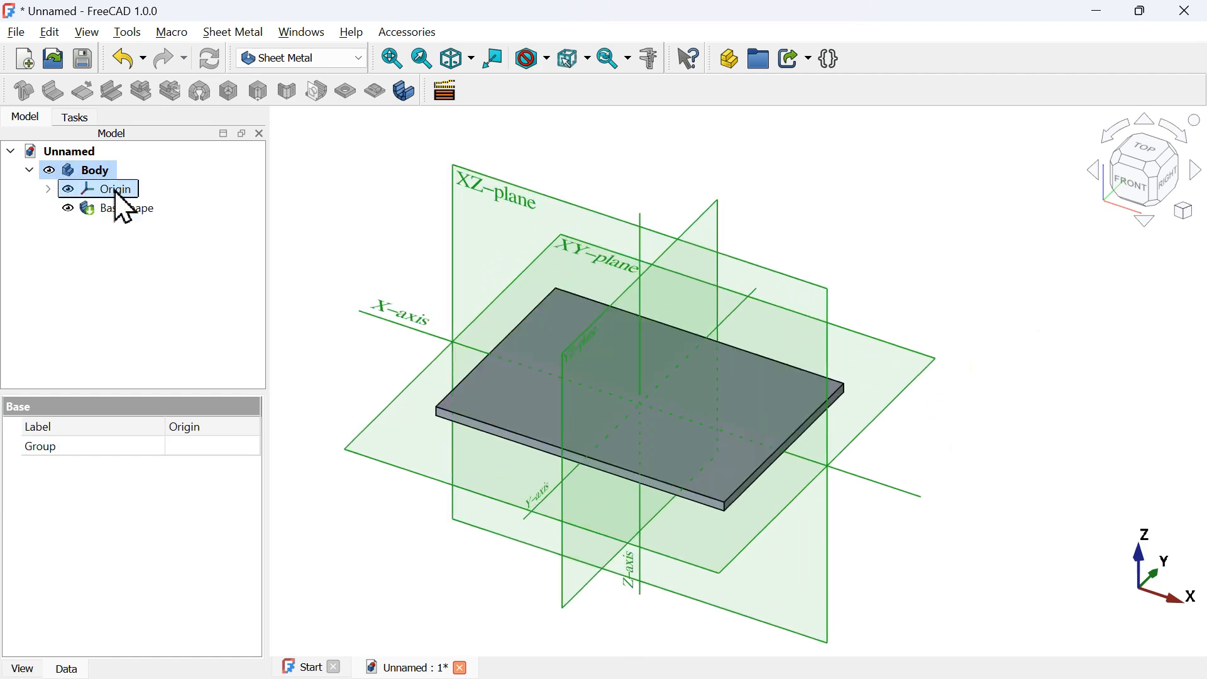
key("space")
left_click(410, 251)
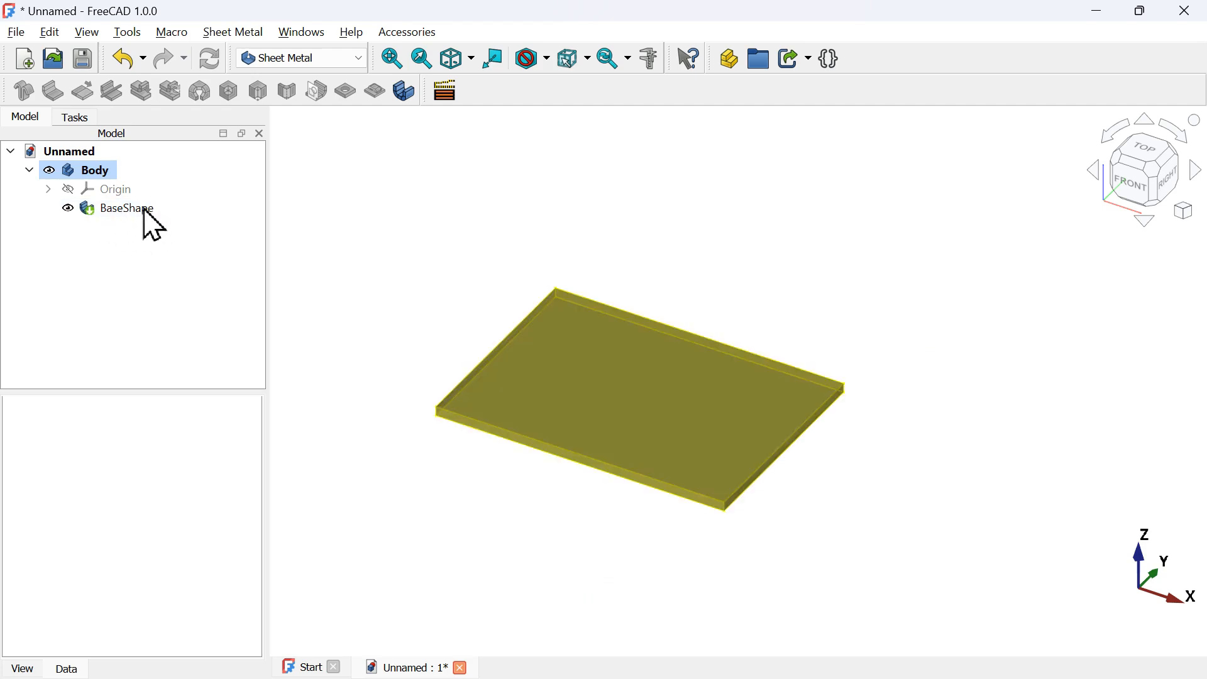
Set the BaseShape's length to 100 mm and close the Start page.
left_click(148, 212)
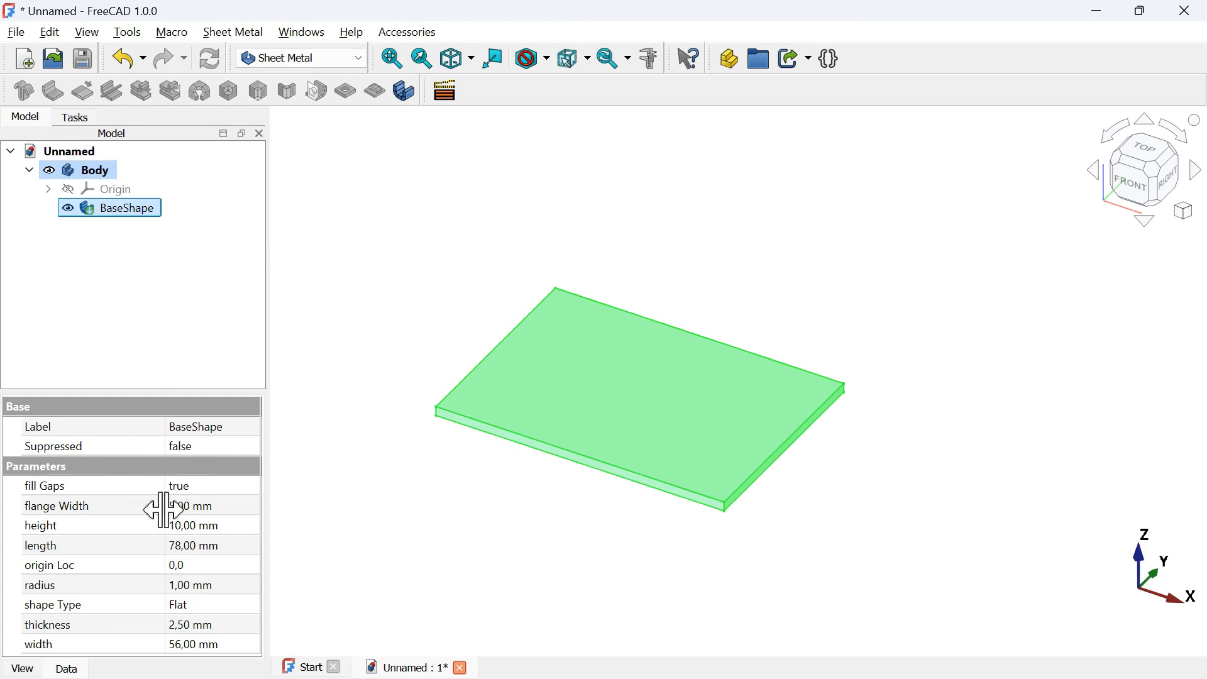
left_click(188, 525)
left_click(213, 546)
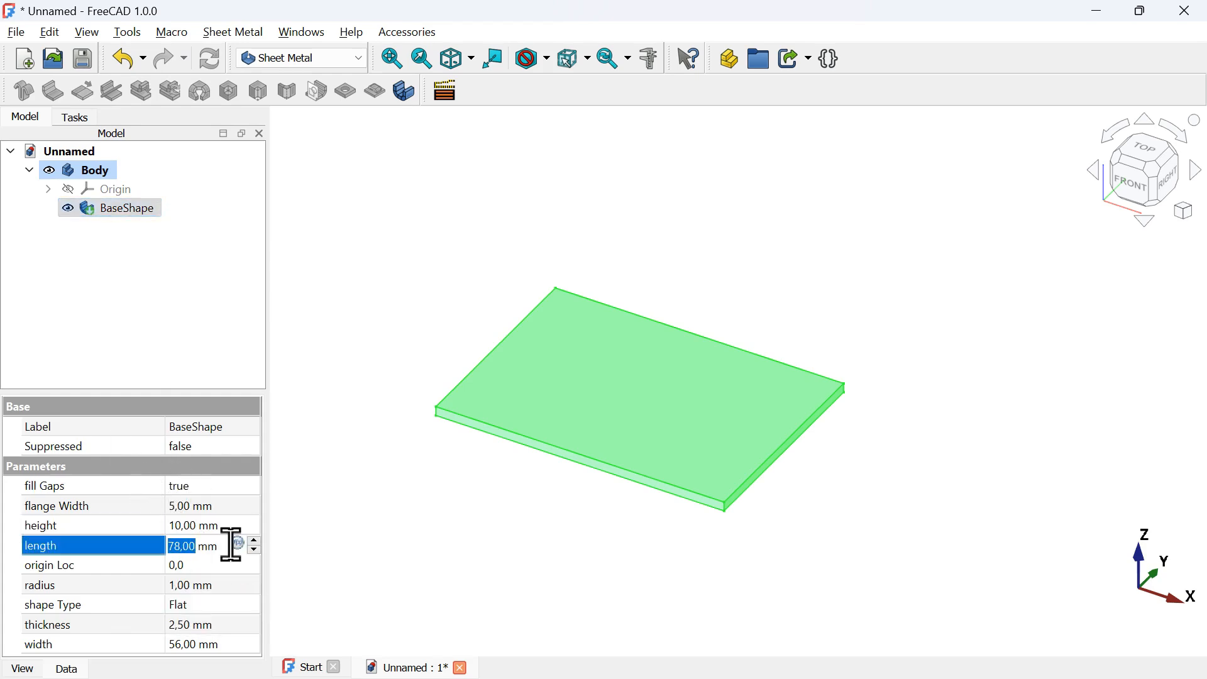
key("Return")
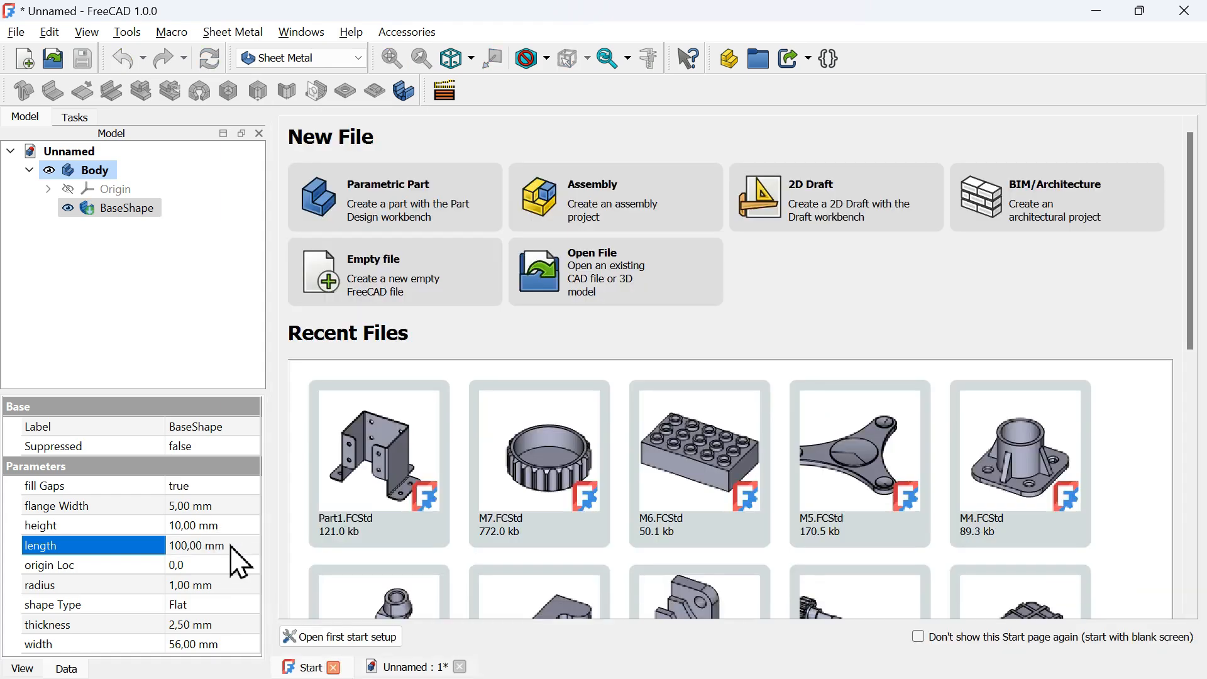
left_click(334, 668)
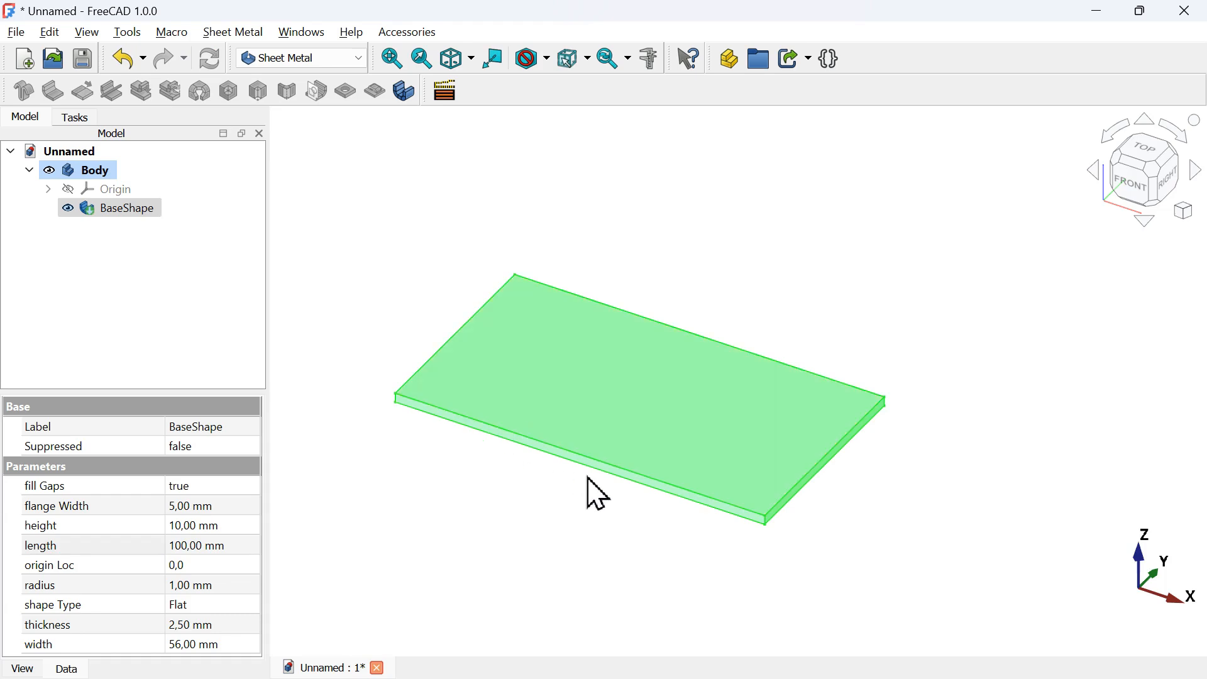
Set the BaseShape's width to 120 mm and deselect the plate.
left_click(242, 645)
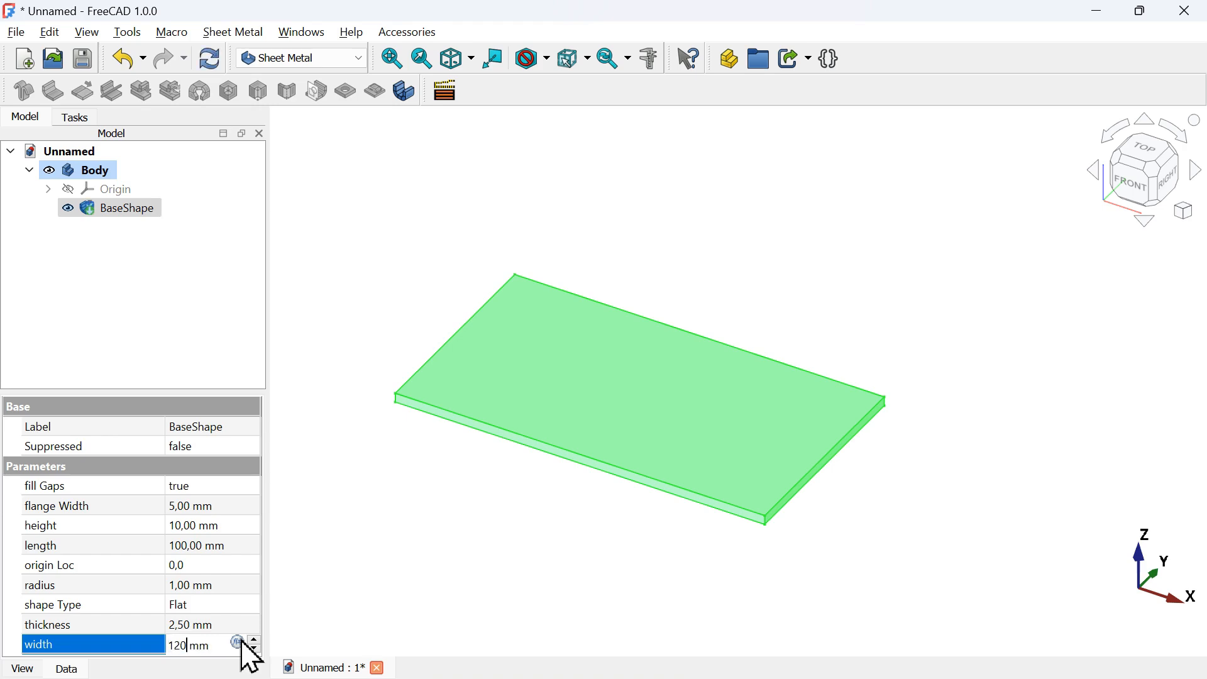
type("120")
key("Return")
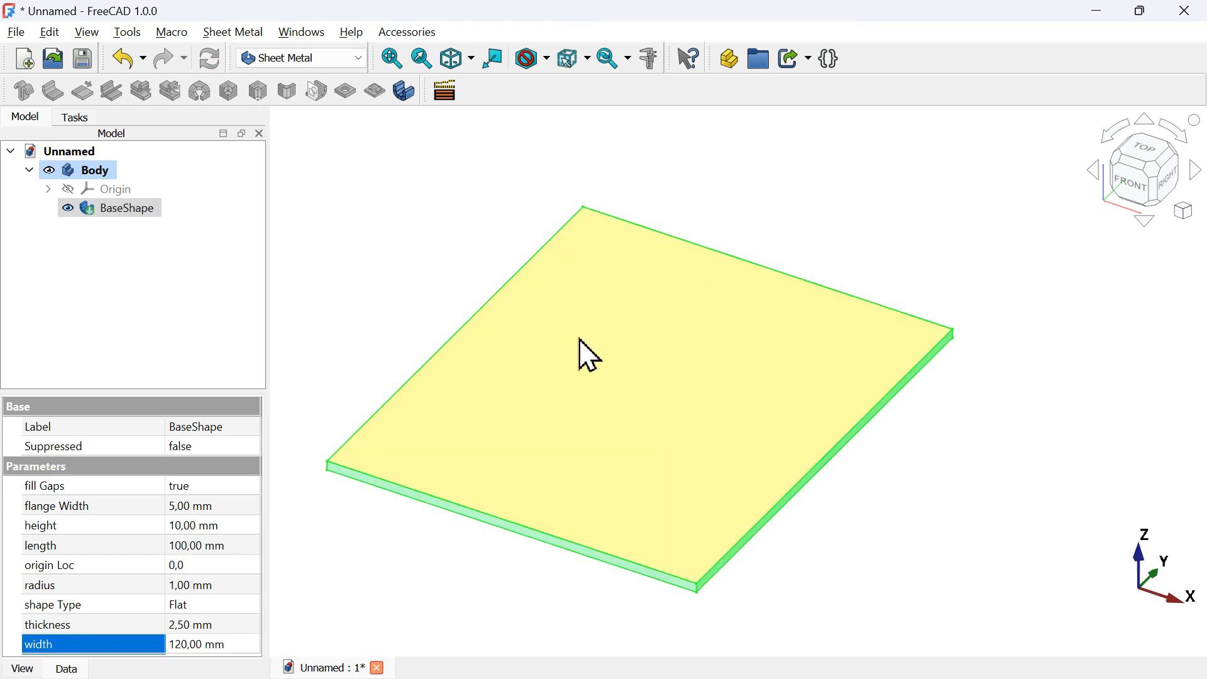
left_click(763, 394)
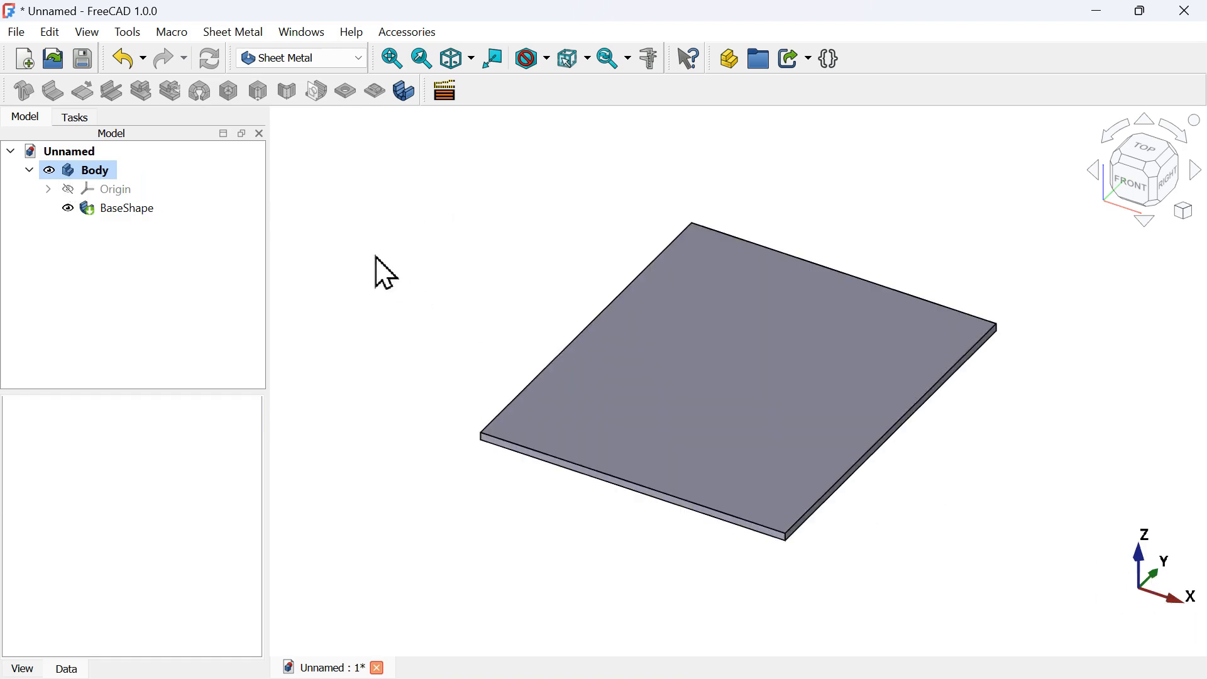
Rotate the Body 90° about the X axis with Transform, standing the plate upright.
left_click(98, 173)
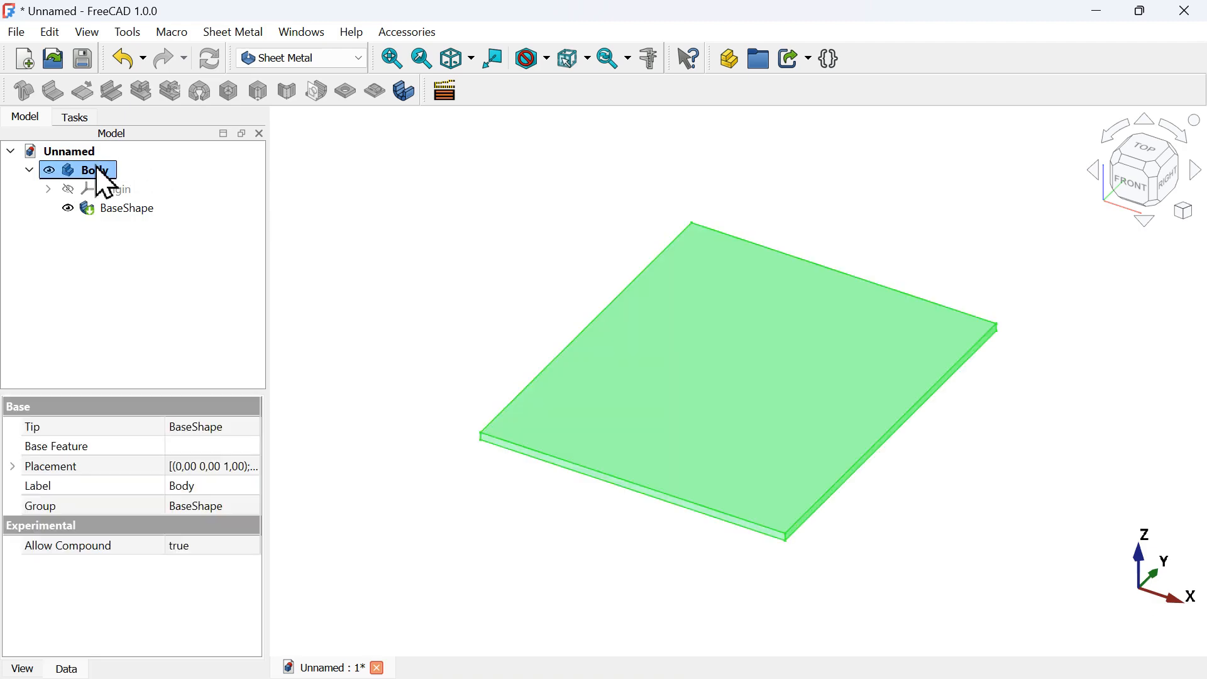
right_click(99, 175)
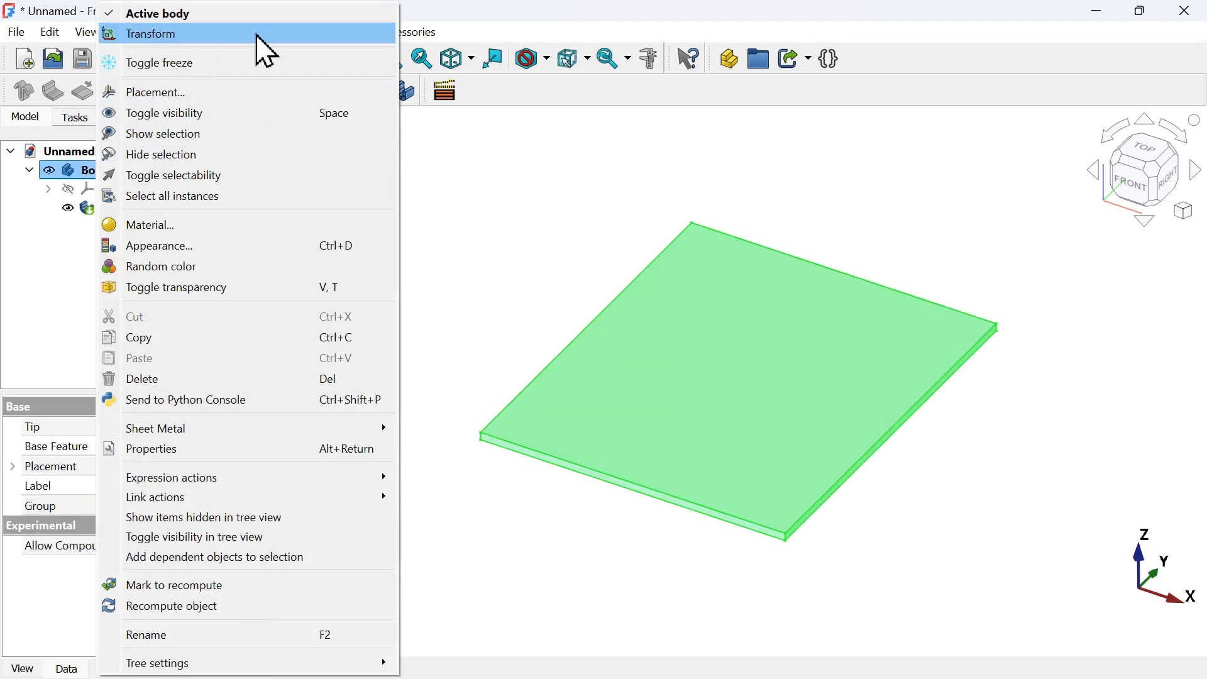
left_click(264, 50)
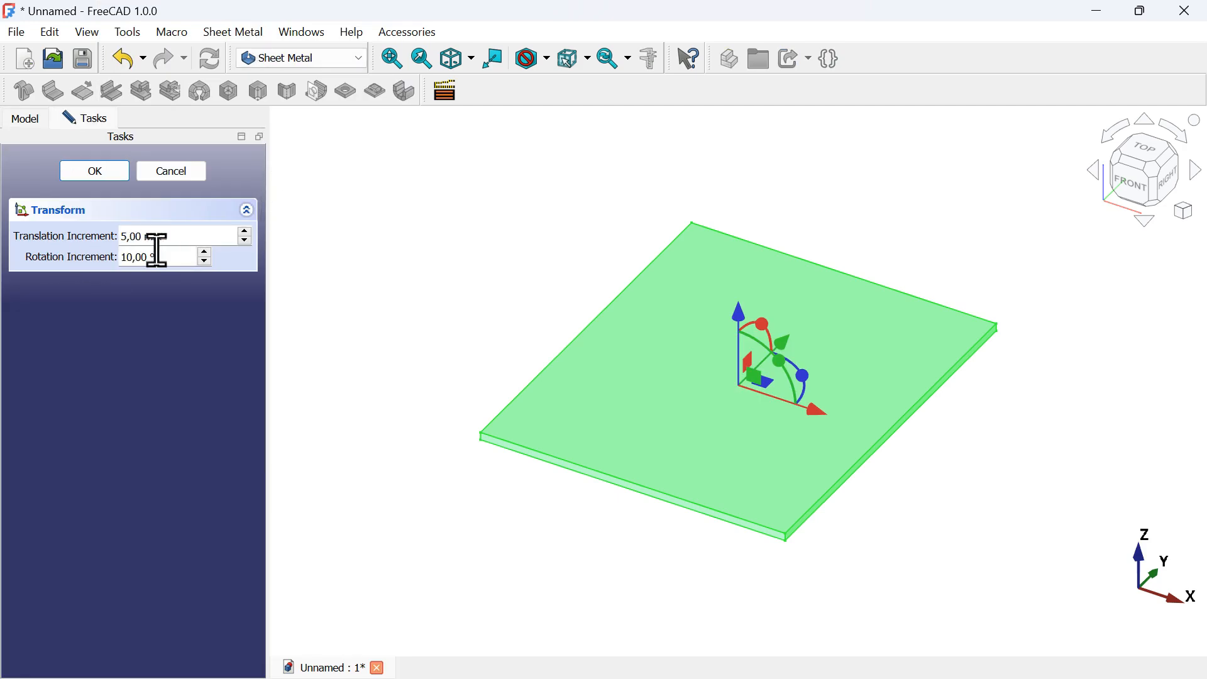
left_click_drag(171, 253, 89, 251)
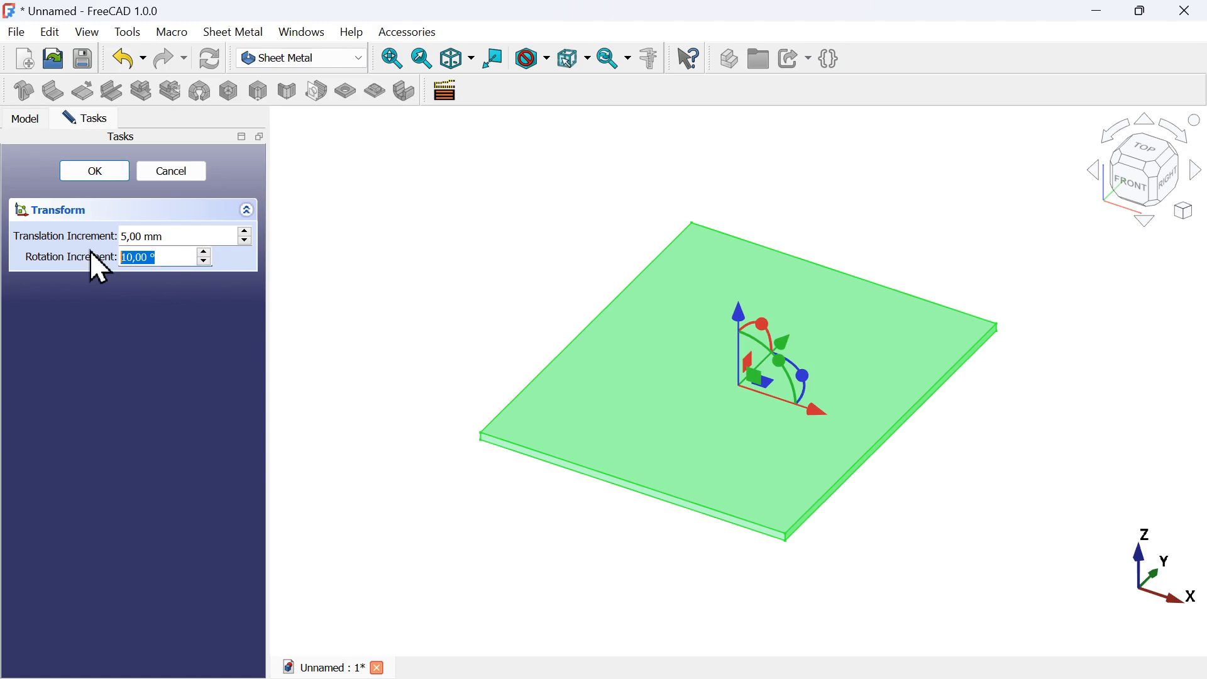
type("90")
left_click(555, 251)
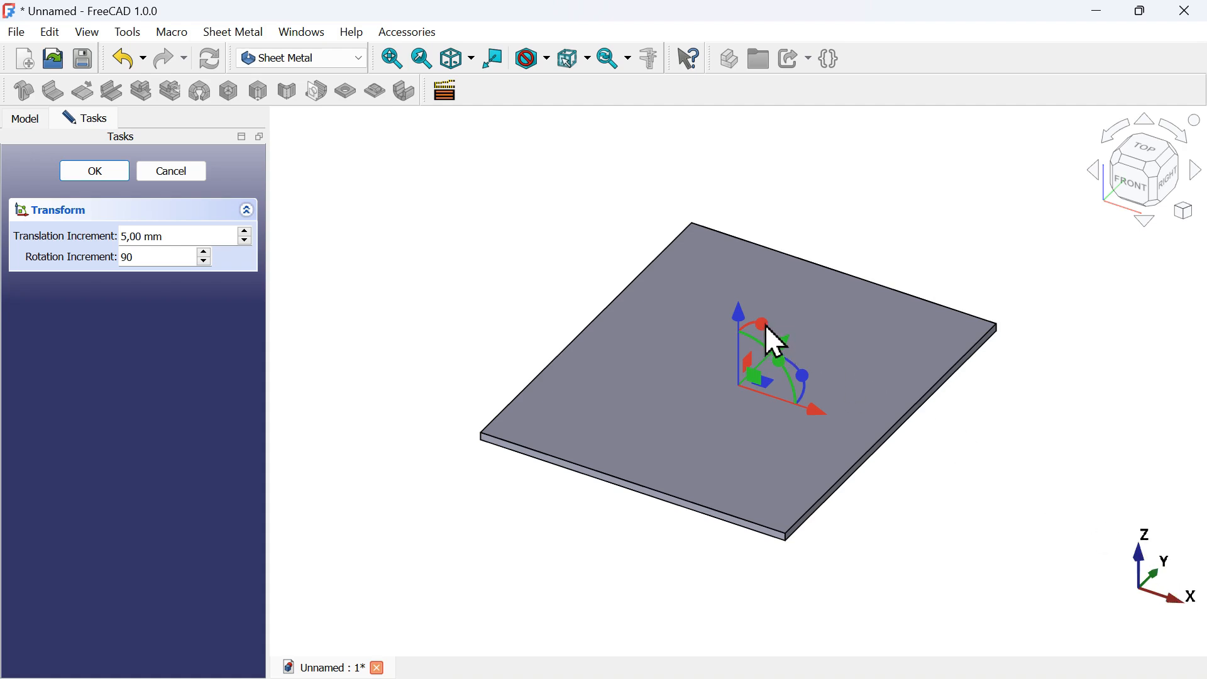
left_click_drag(766, 326, 727, 377)
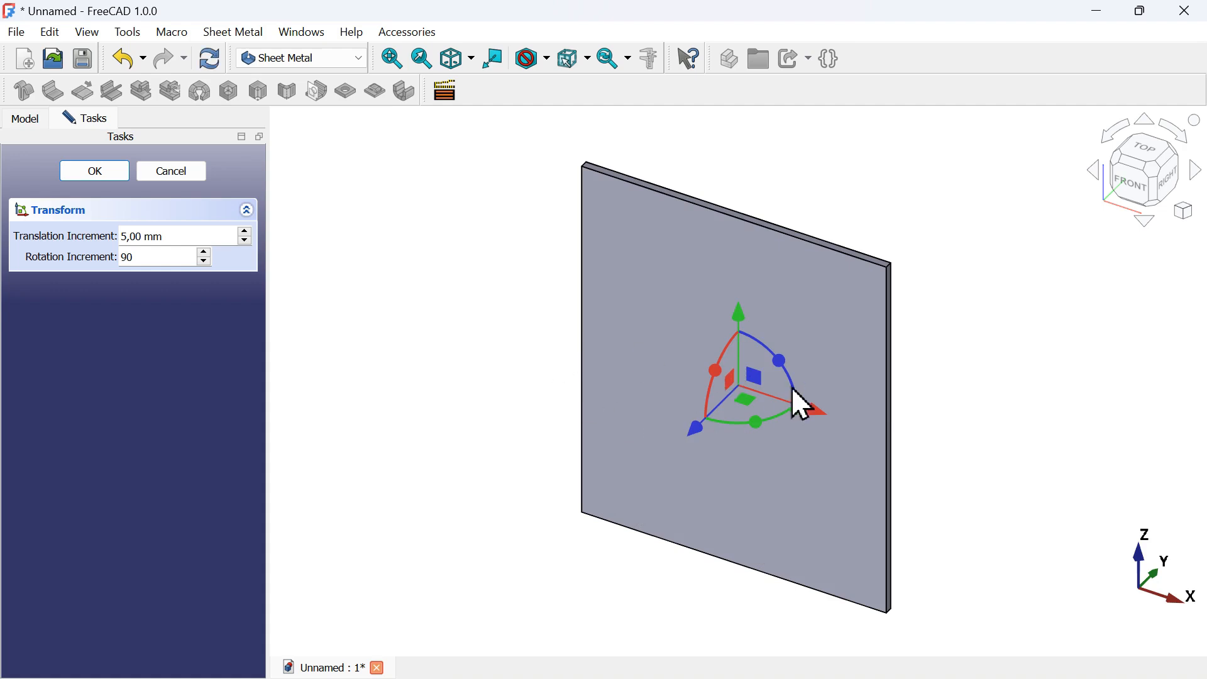
left_click(95, 172)
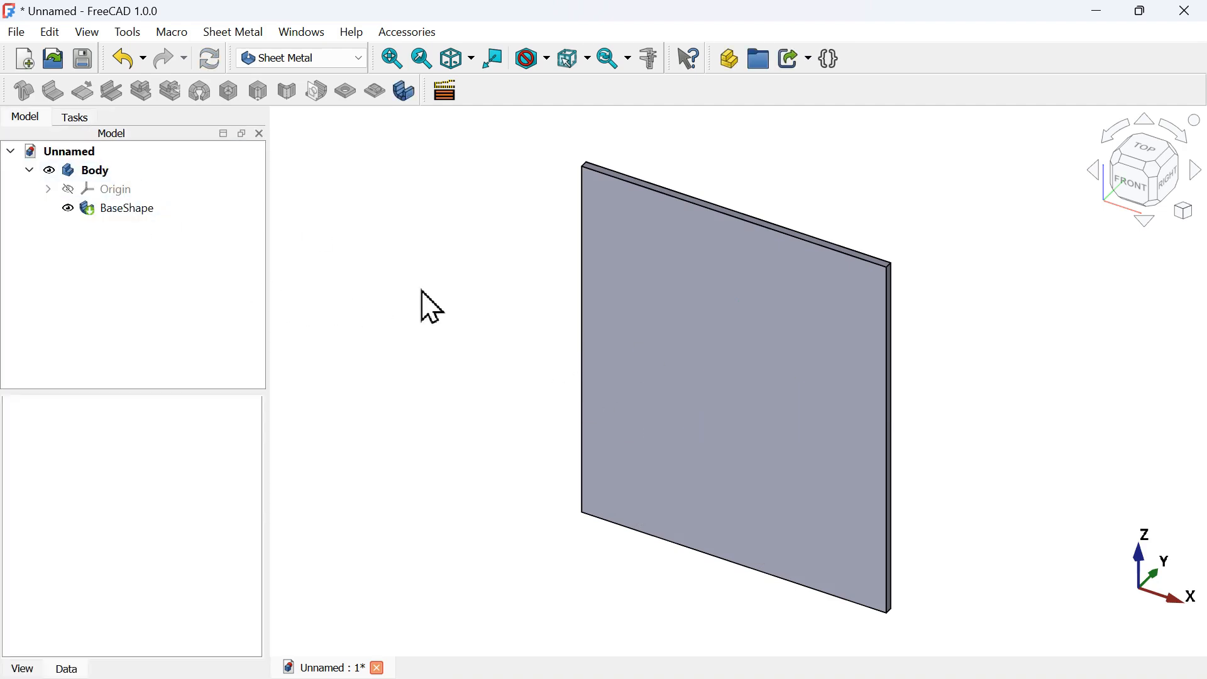
scroll(432, 308, "down", 5)
scroll(432, 308, "up", 4)
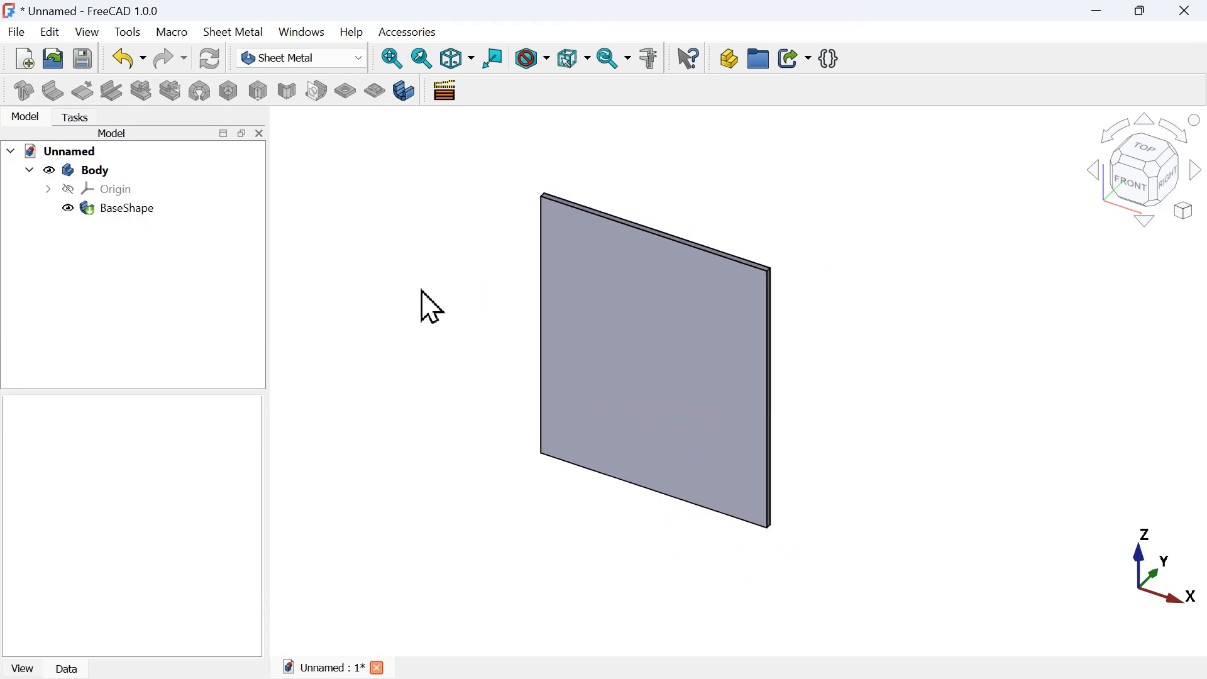
scroll(429, 307, "up", 1)
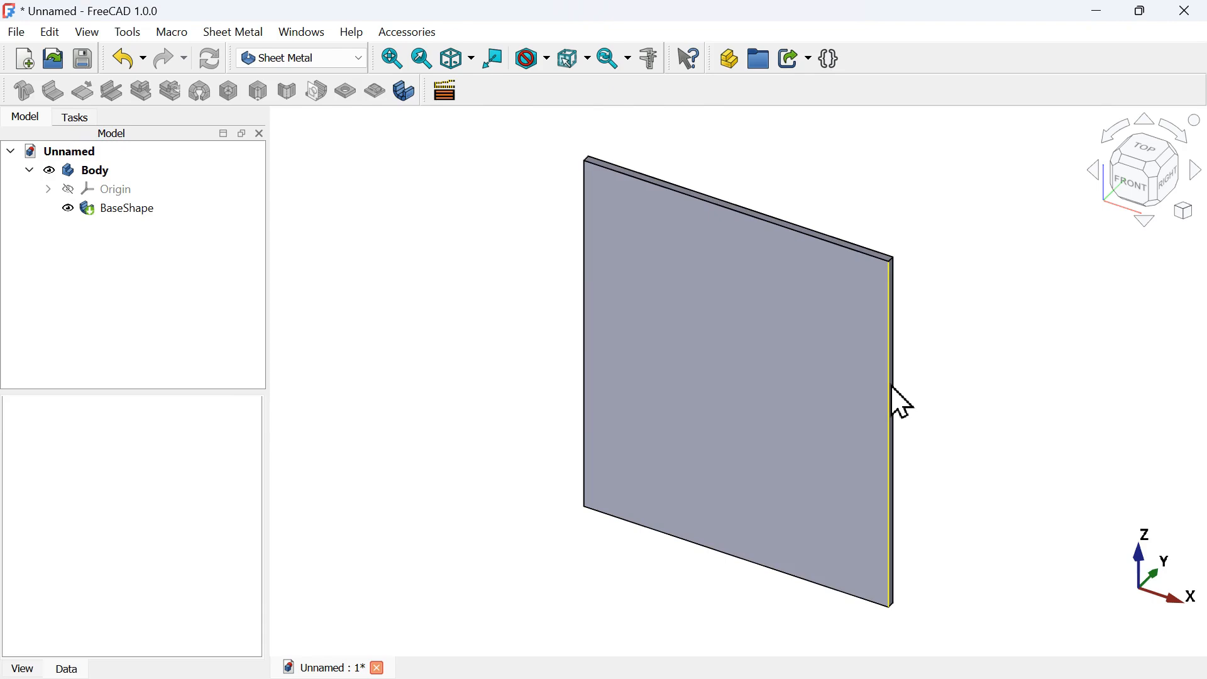
left_click(894, 388)
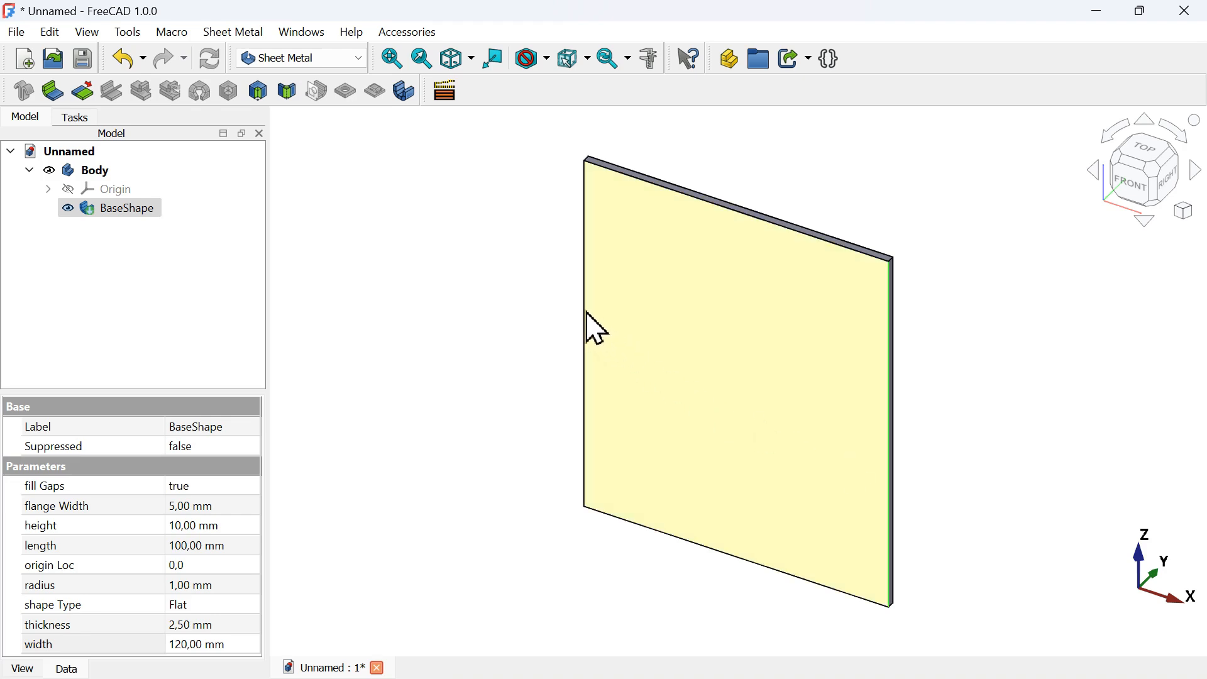
left_click(584, 312, "ctrl")
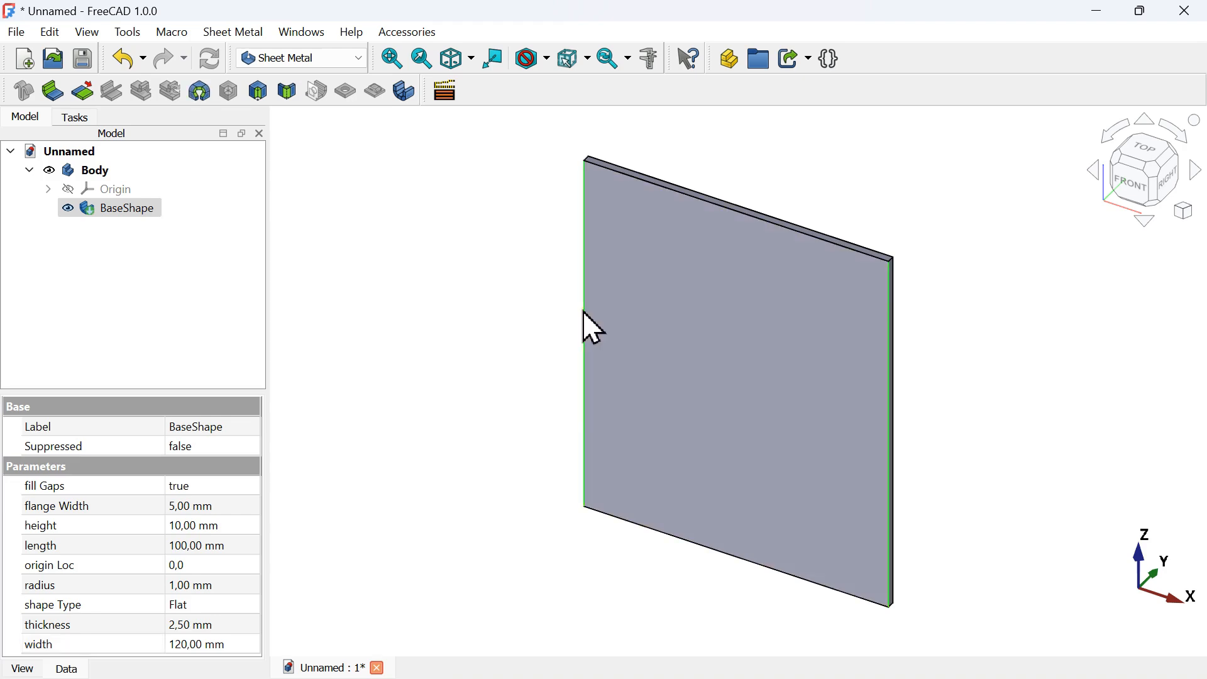
left_click(55, 94)
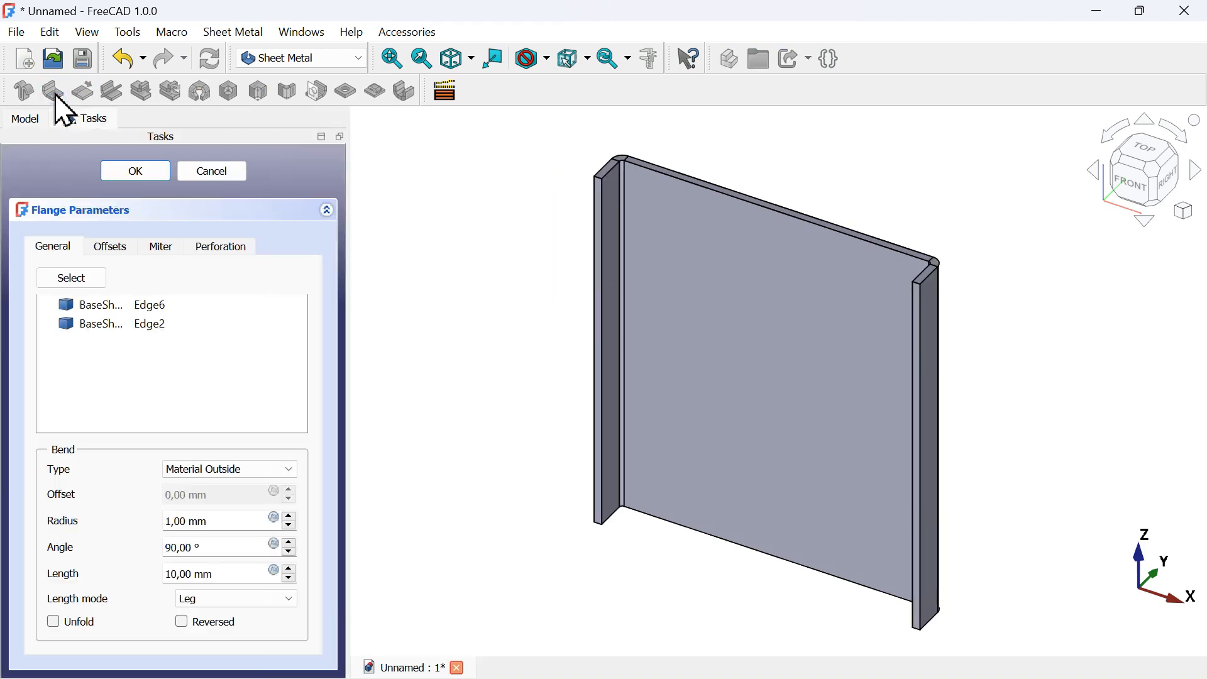
left_click(229, 173)
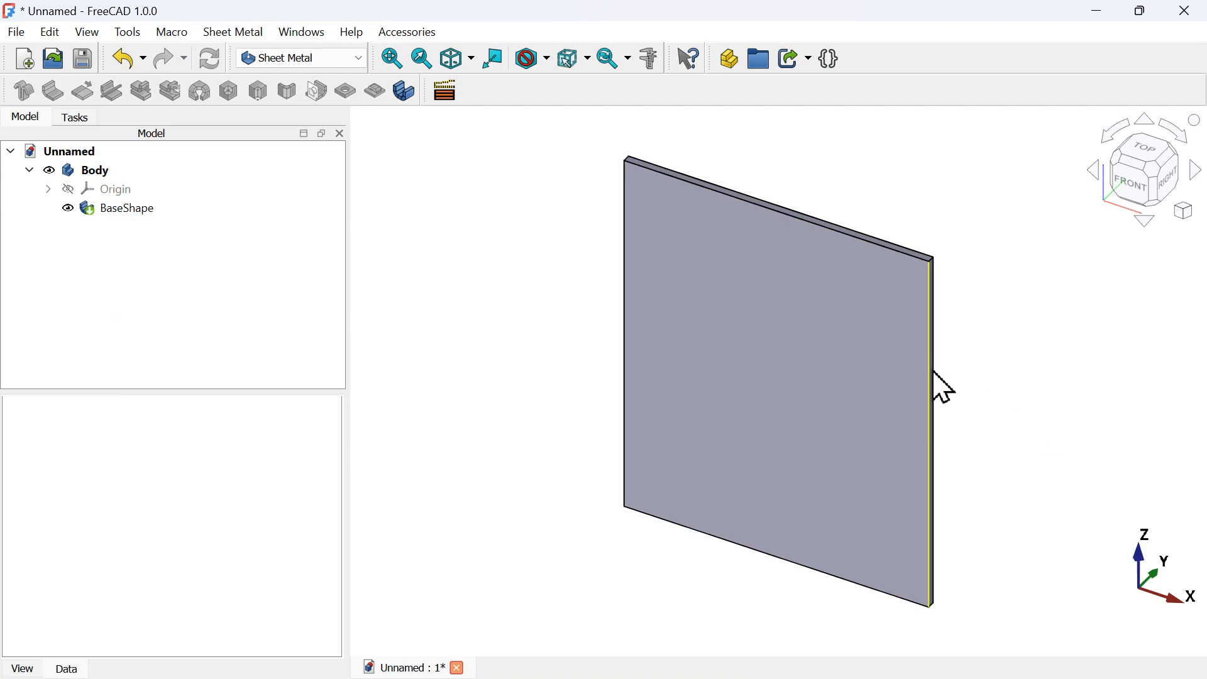
left_click(951, 390)
middle_click_drag(582, 333, 874, 409)
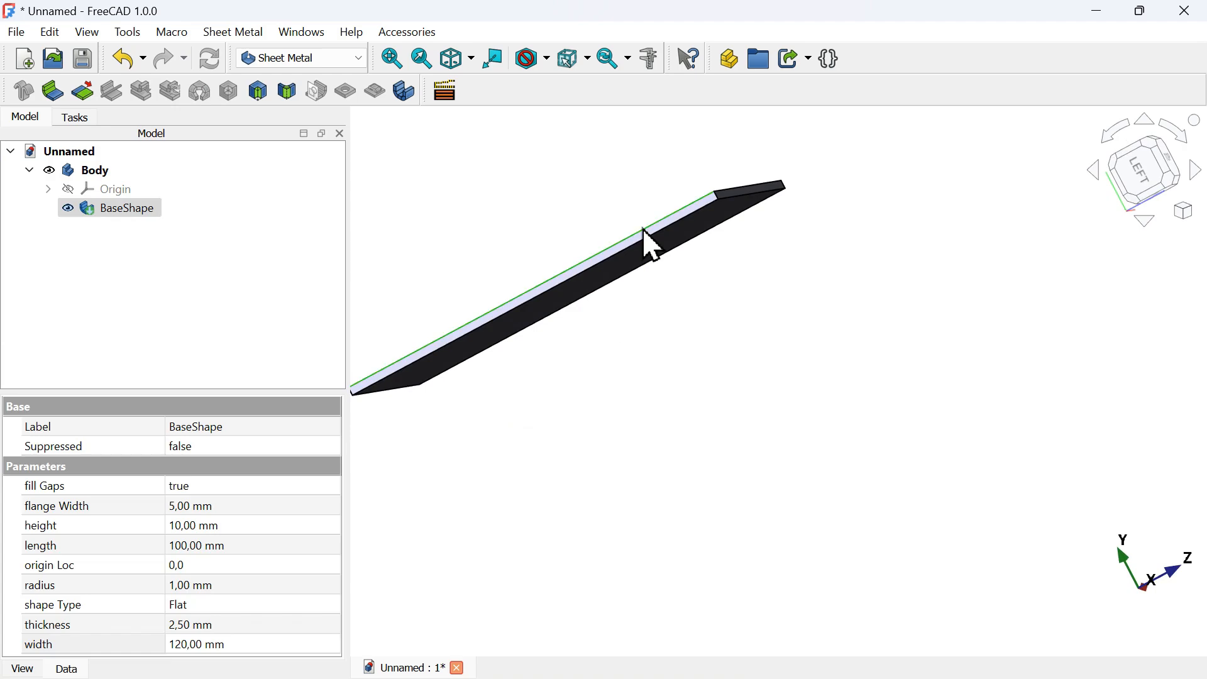
key("0")
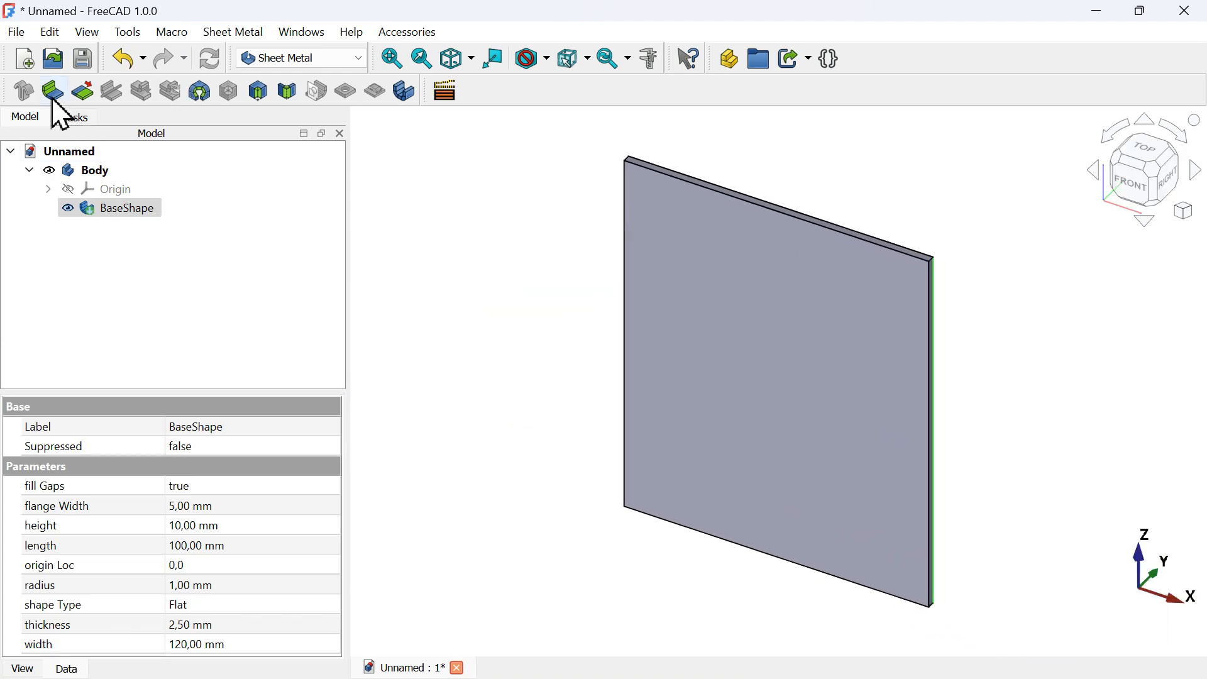
left_click(54, 94)
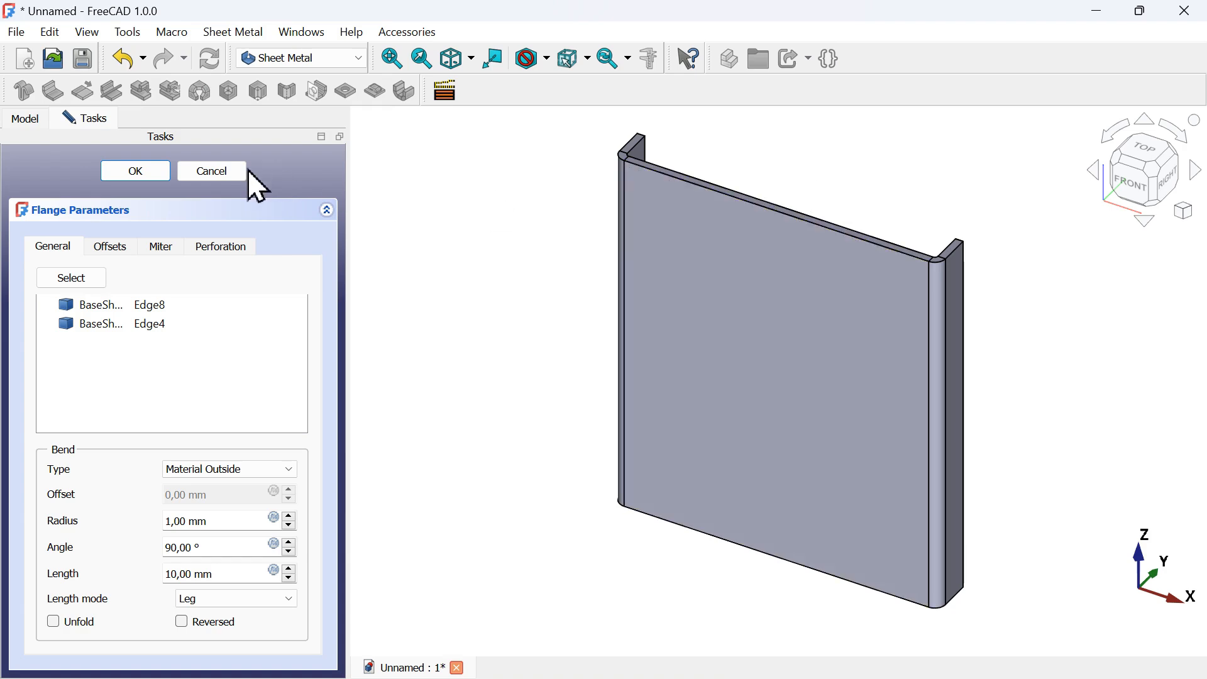
left_click(248, 179)
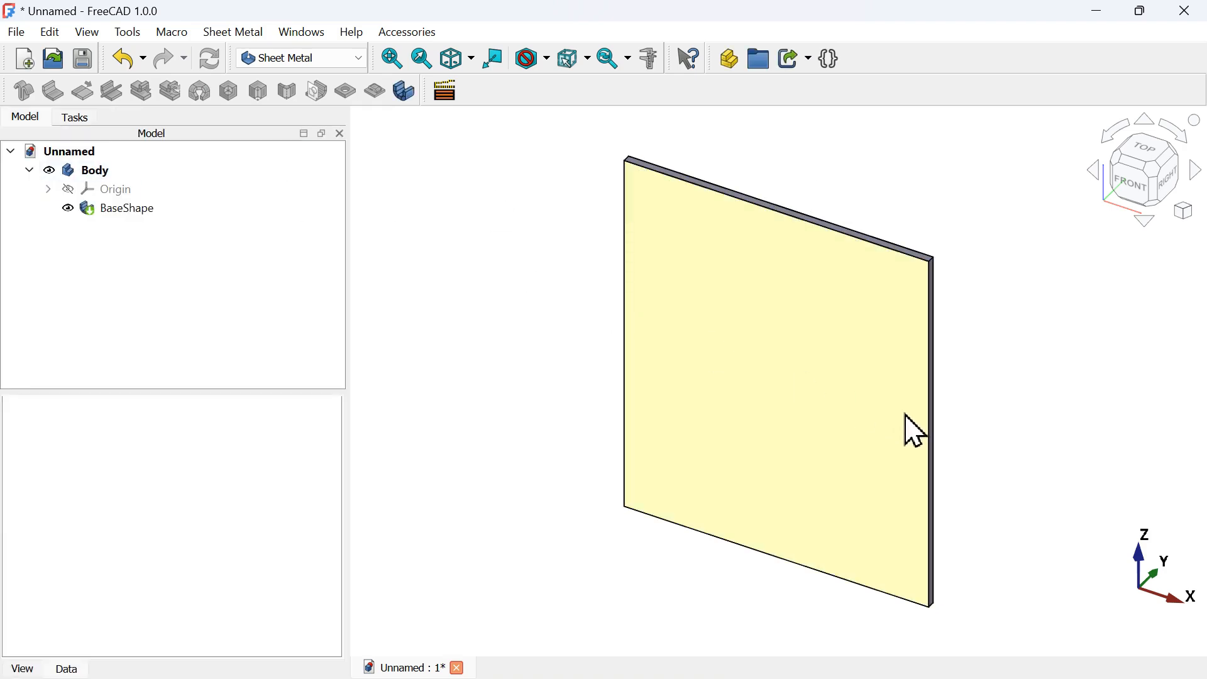
Add flanges along the plate's two front vertical edges, using Material Outside, a 2 mm bend radius and a 30 mm length.
left_click(933, 436)
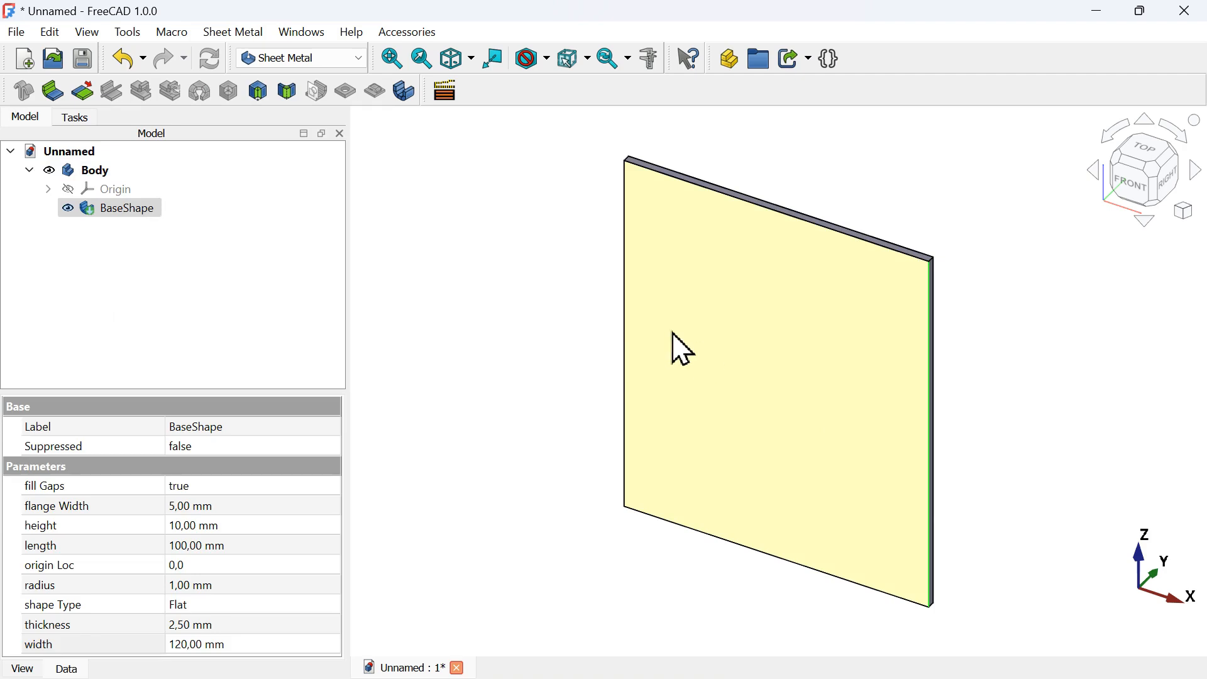
left_click(624, 312, "ctrl")
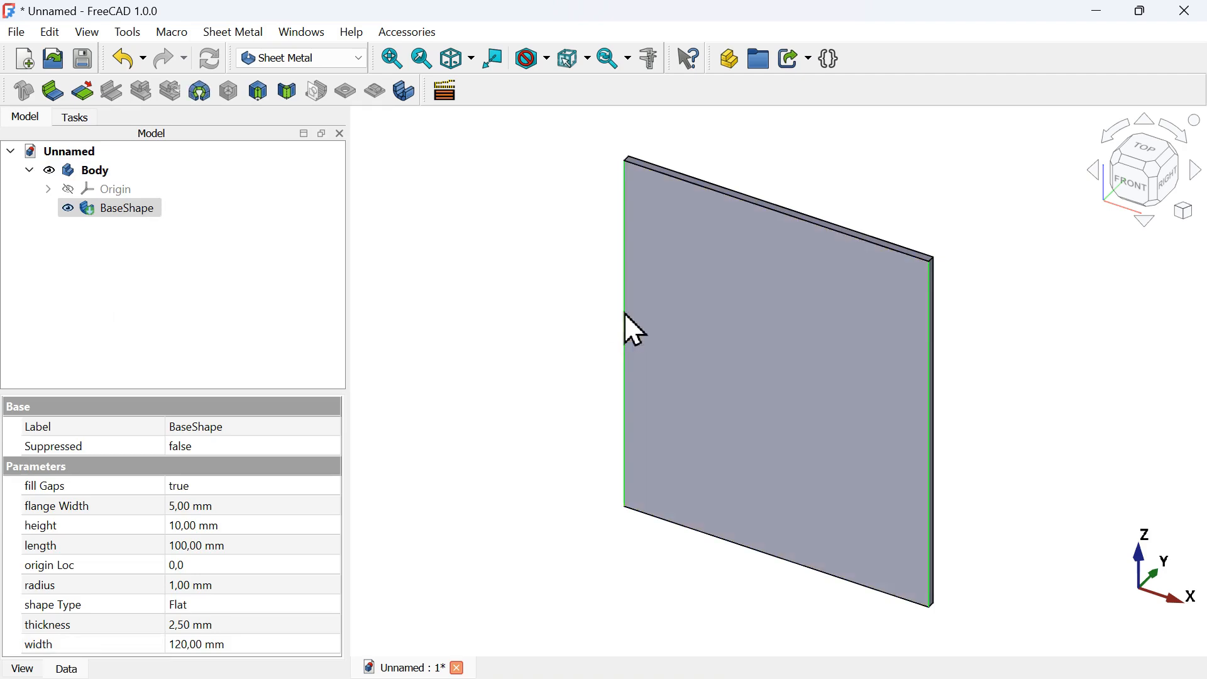
left_click(54, 92)
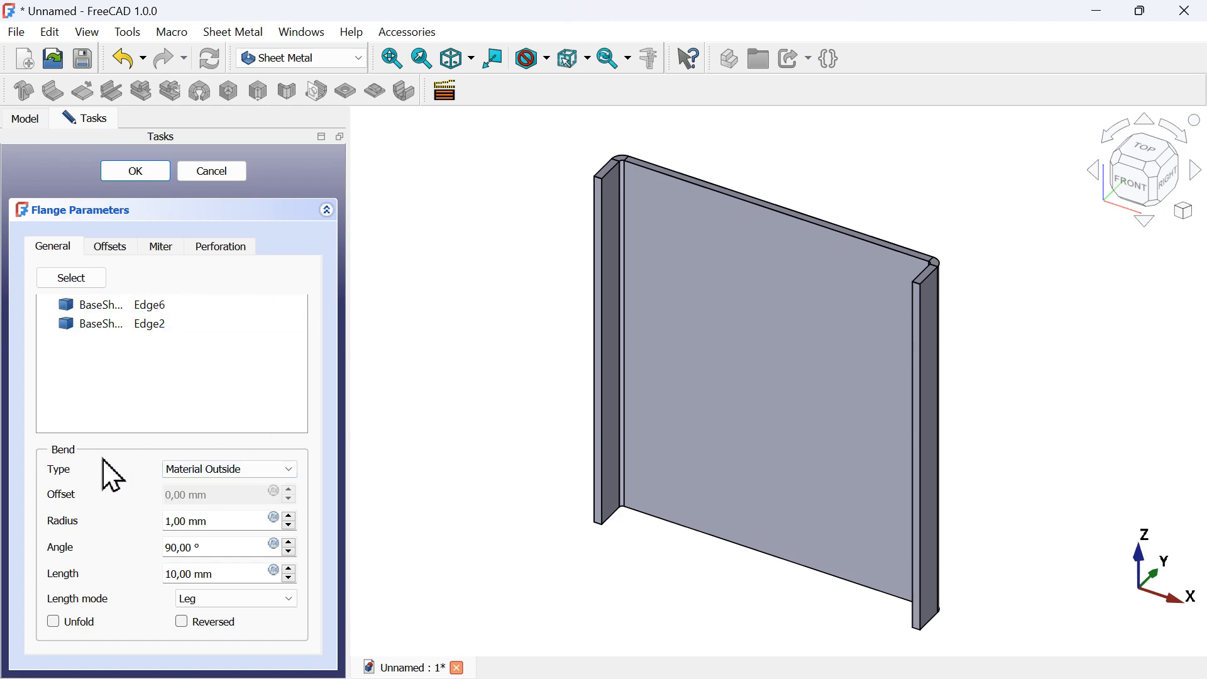
left_click(278, 472)
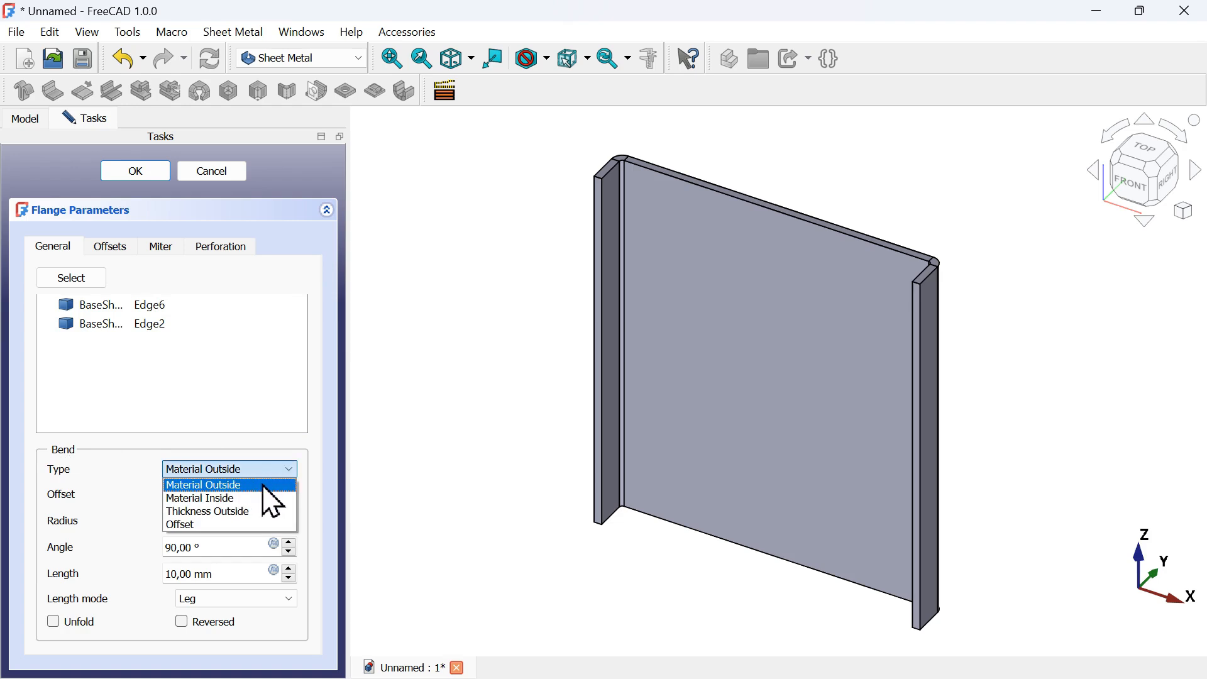
left_click(263, 485)
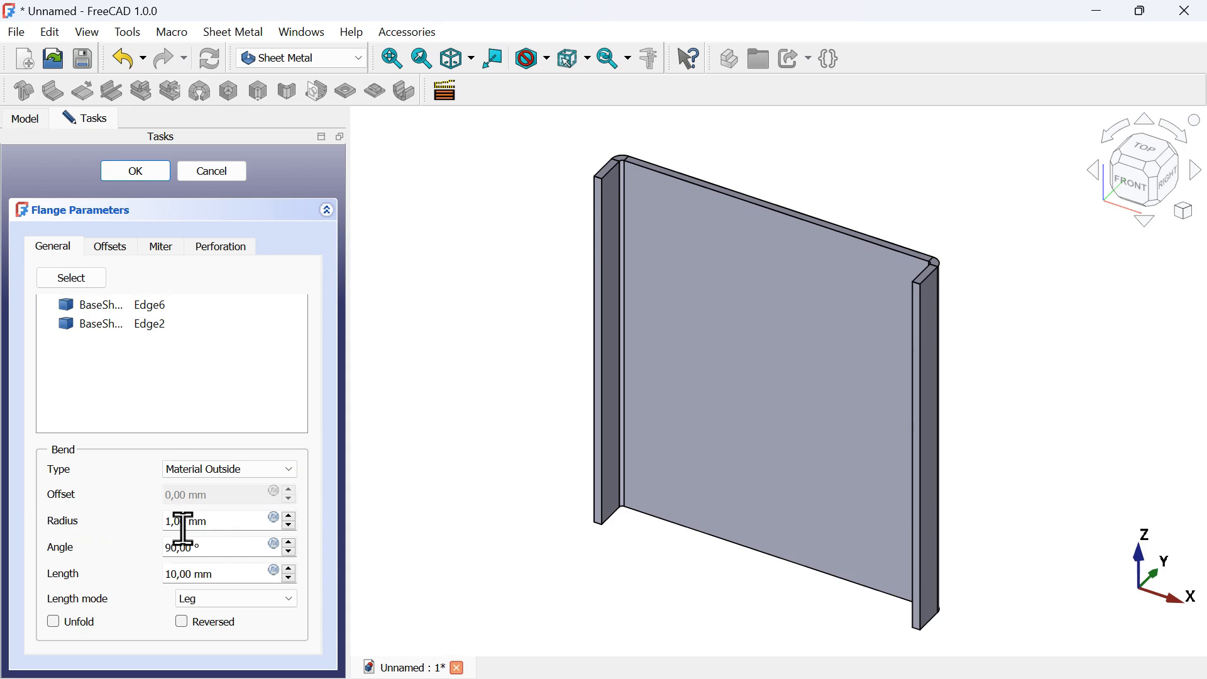
left_click_drag(237, 526, 94, 520)
type("2")
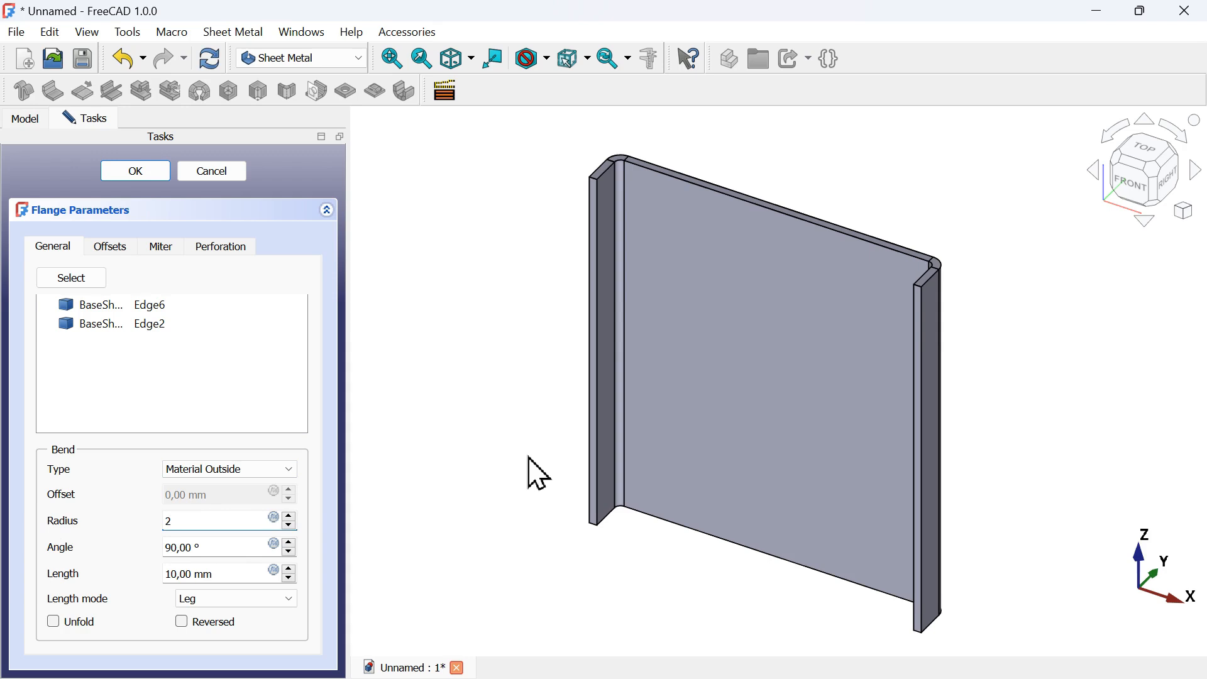
key("Tab")
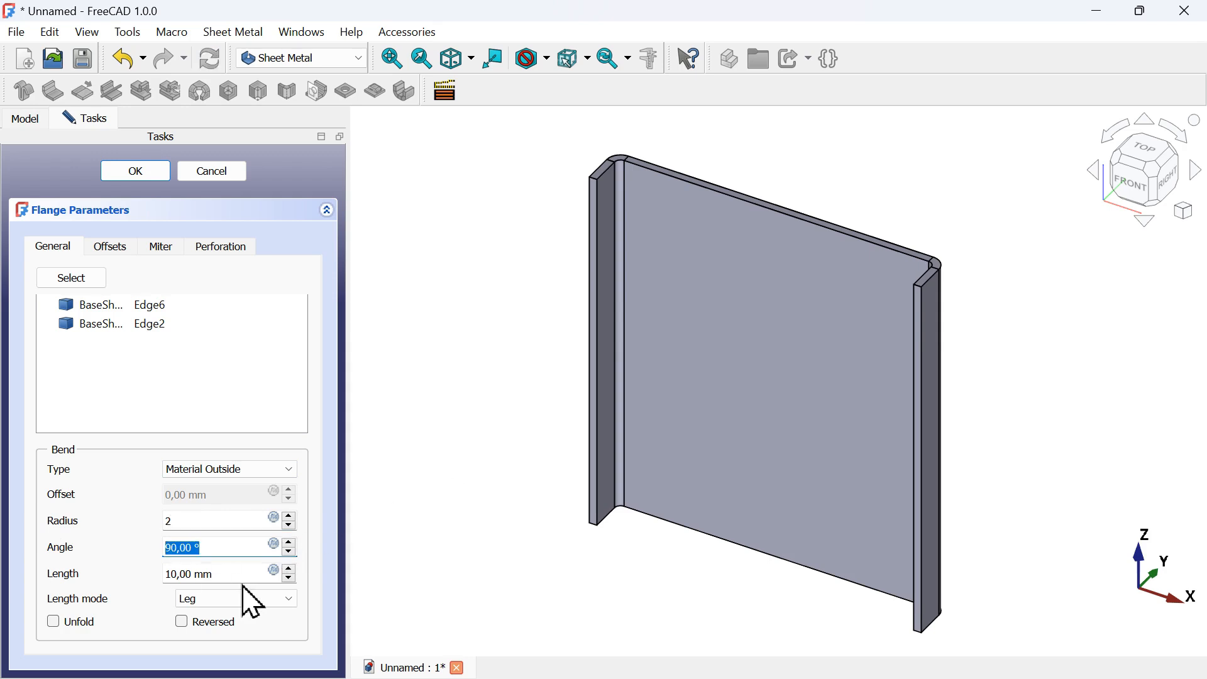
key("Tab")
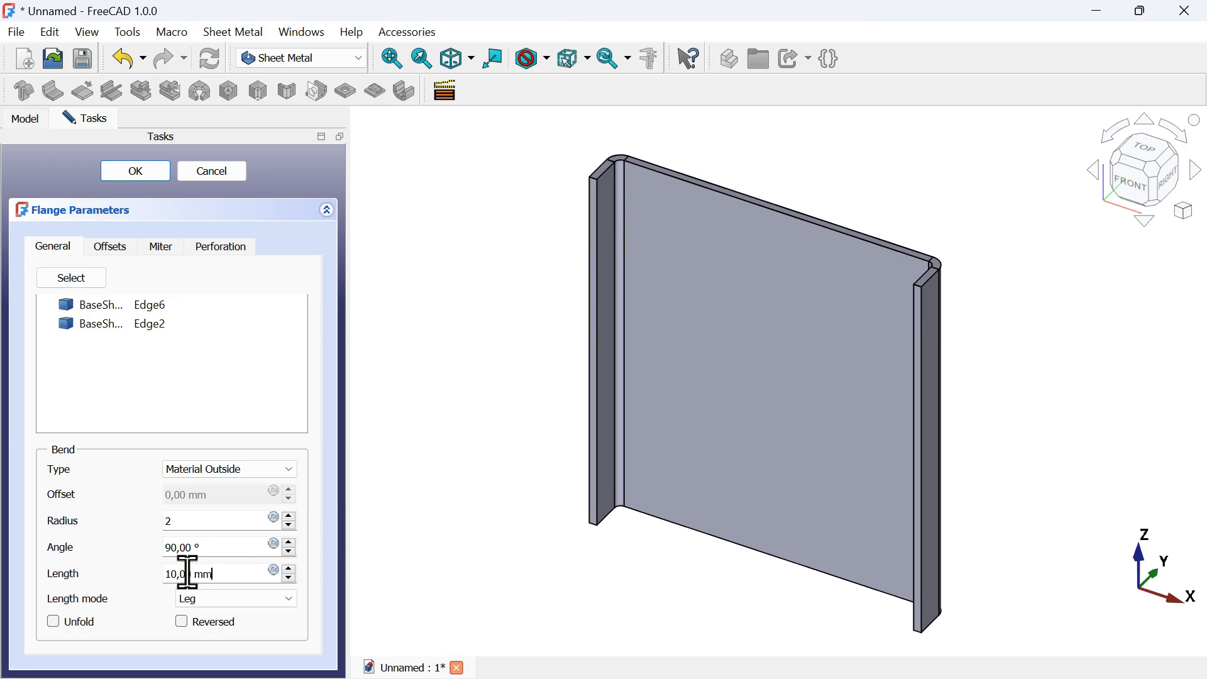
type("30")
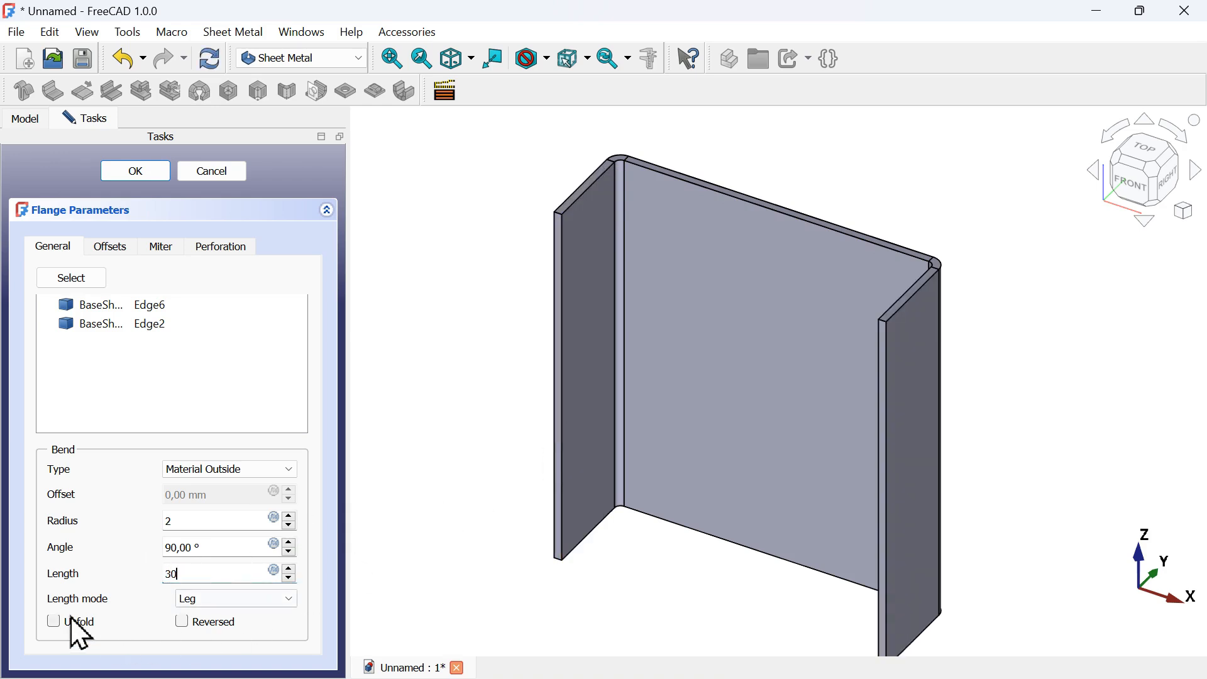
Try the Outer Sharp, Inner Sharp and Tangential length modes on the flanges, and return to Leg.
left_click(280, 604)
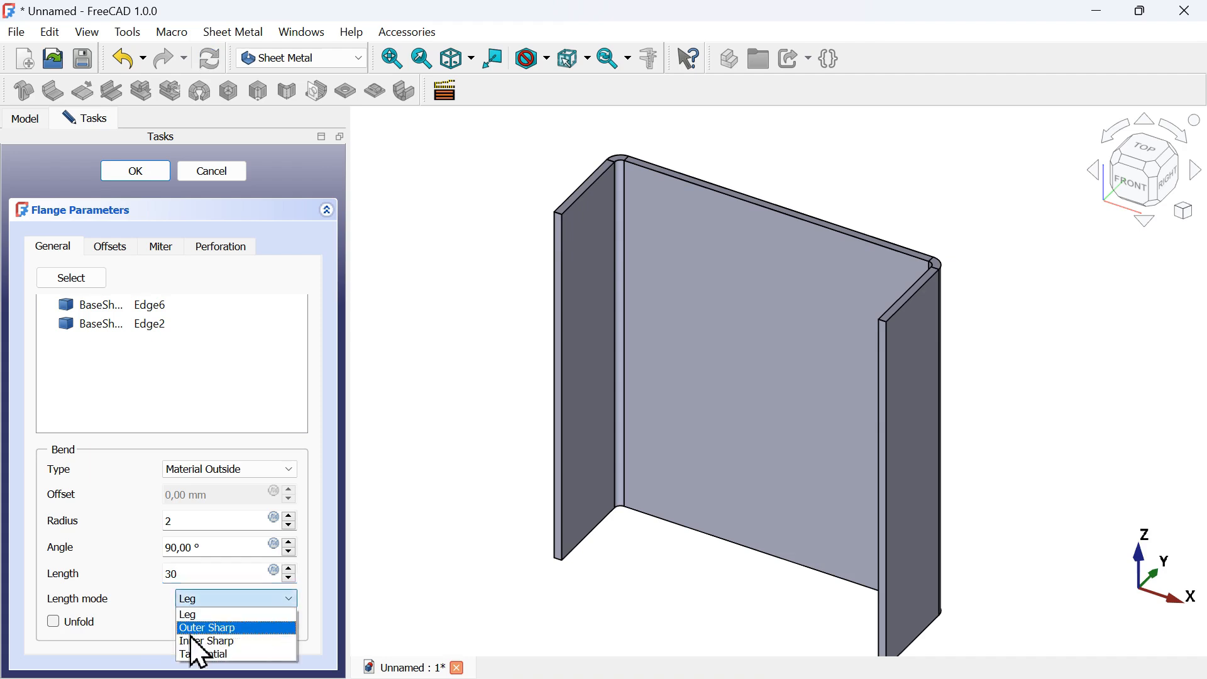
left_click(256, 629)
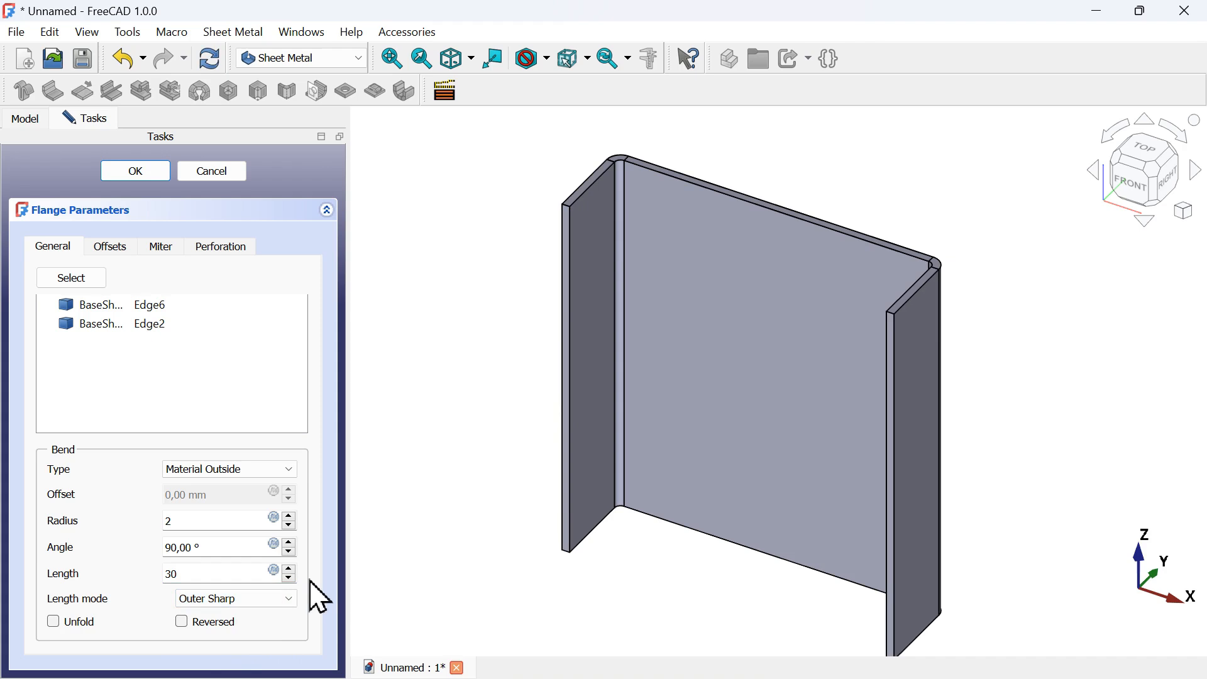
left_click(267, 605)
left_click(252, 638)
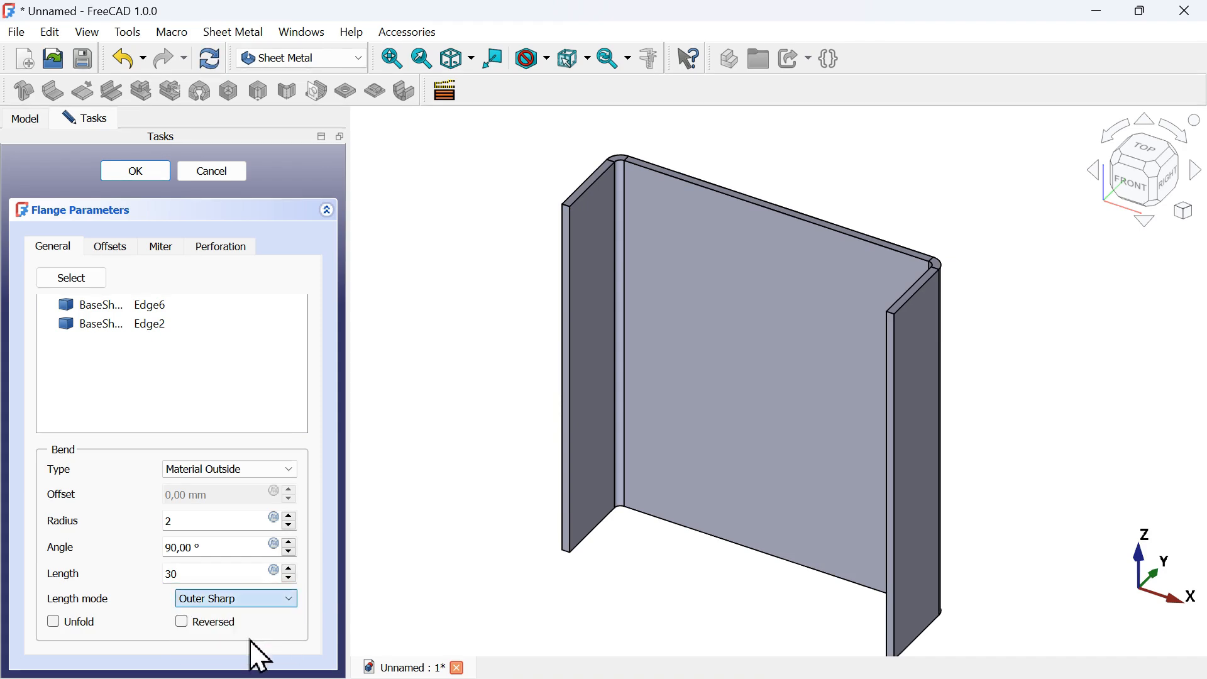
left_click(265, 605)
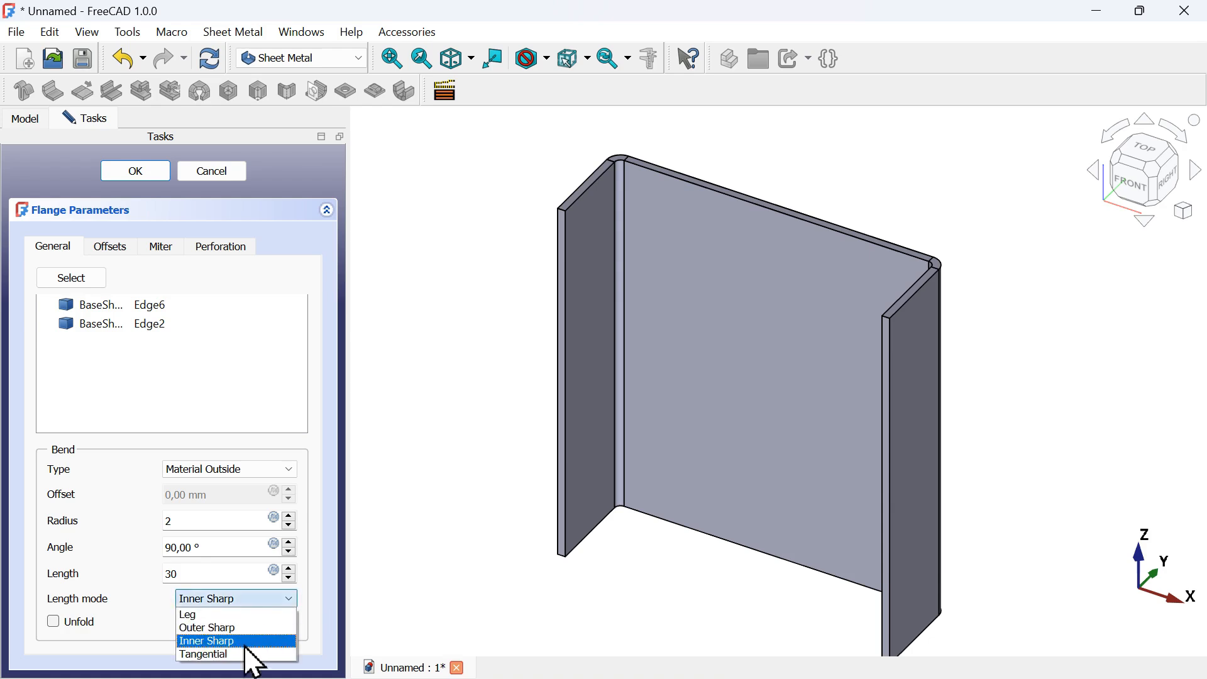
left_click(256, 654)
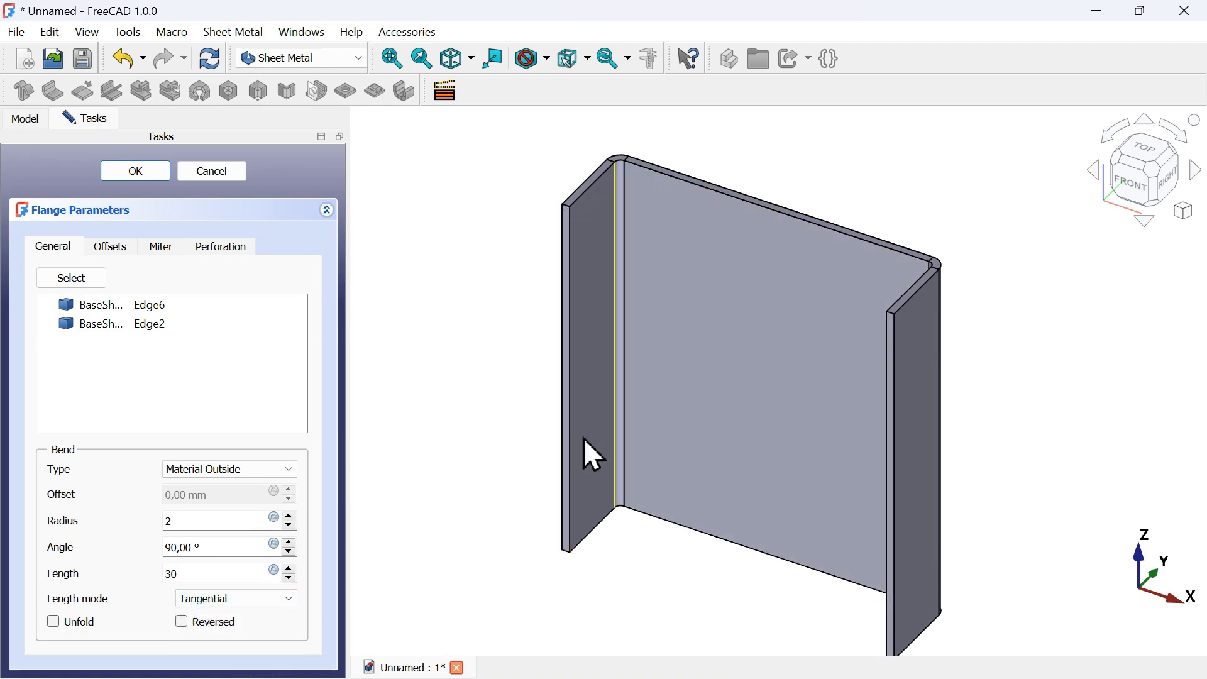
left_click(274, 603)
left_click(251, 616)
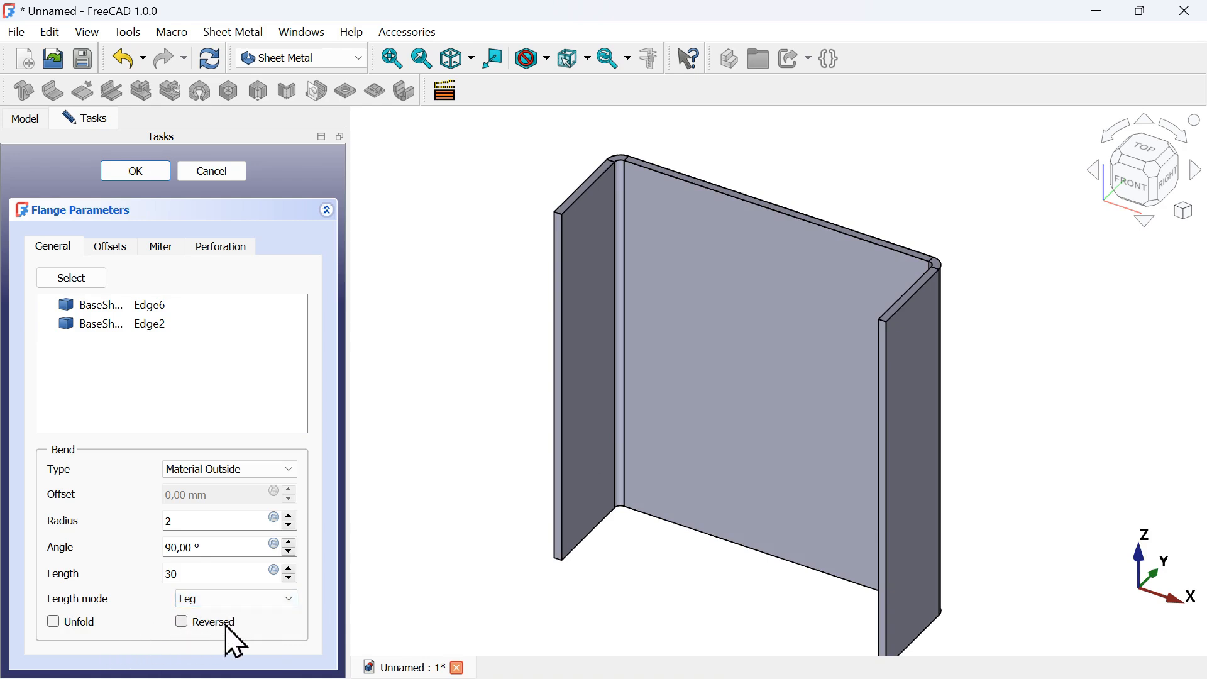
Try the reversed flange direction, restore the original direction, and unfold the flanges.
left_click(228, 627)
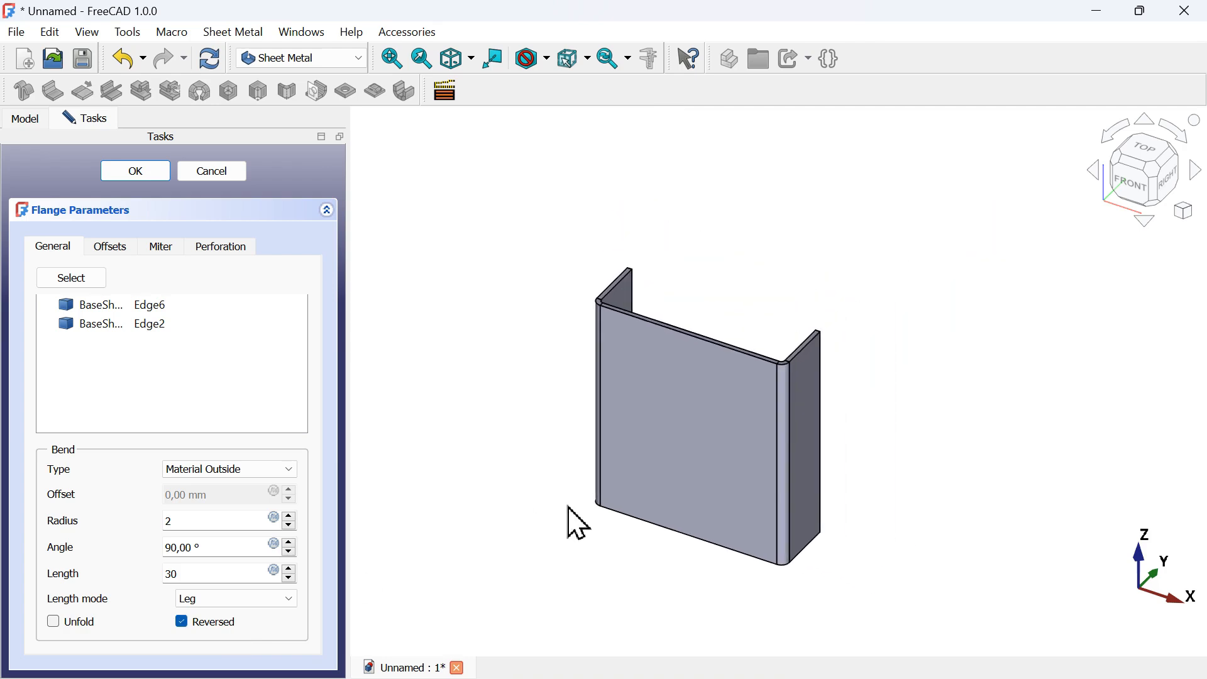
left_click(215, 624)
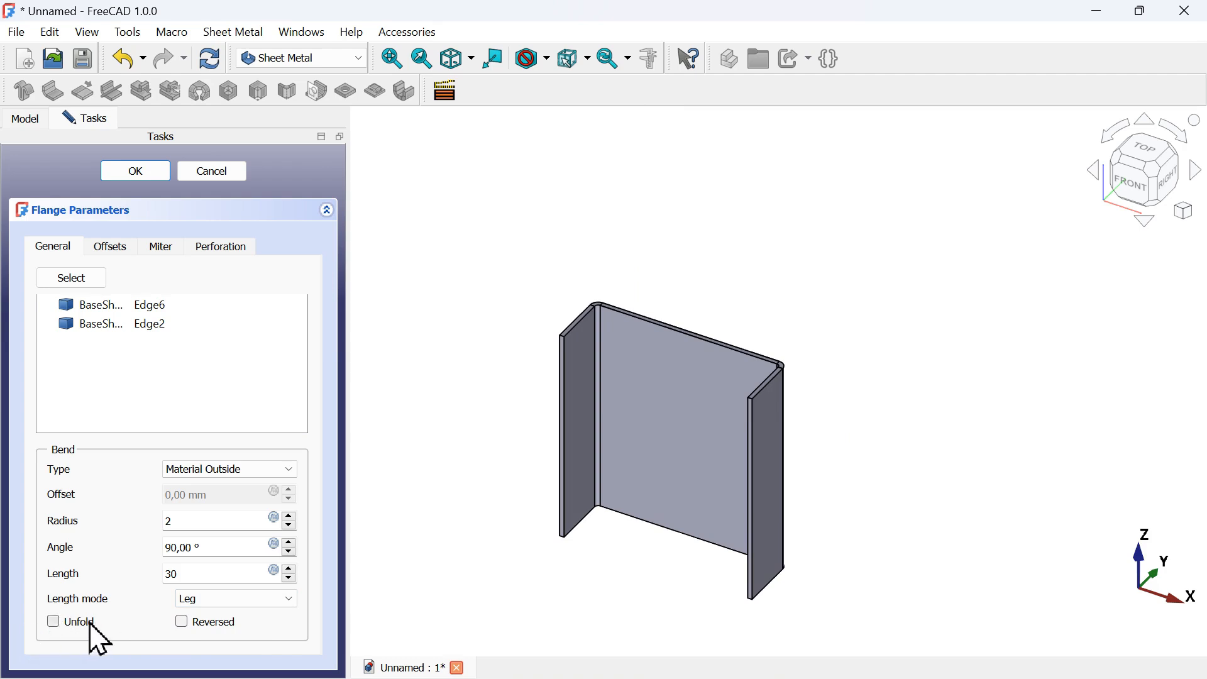
left_click(92, 625)
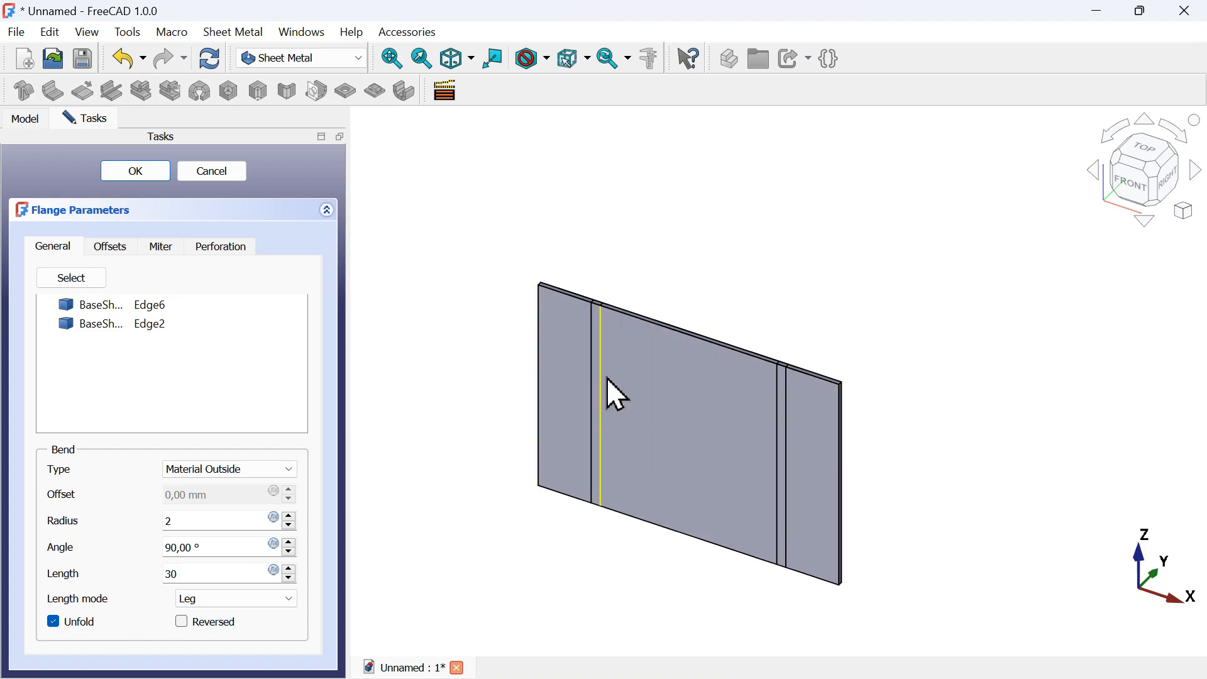
Turn off unfolding for the two side flanges.
left_click(73, 624)
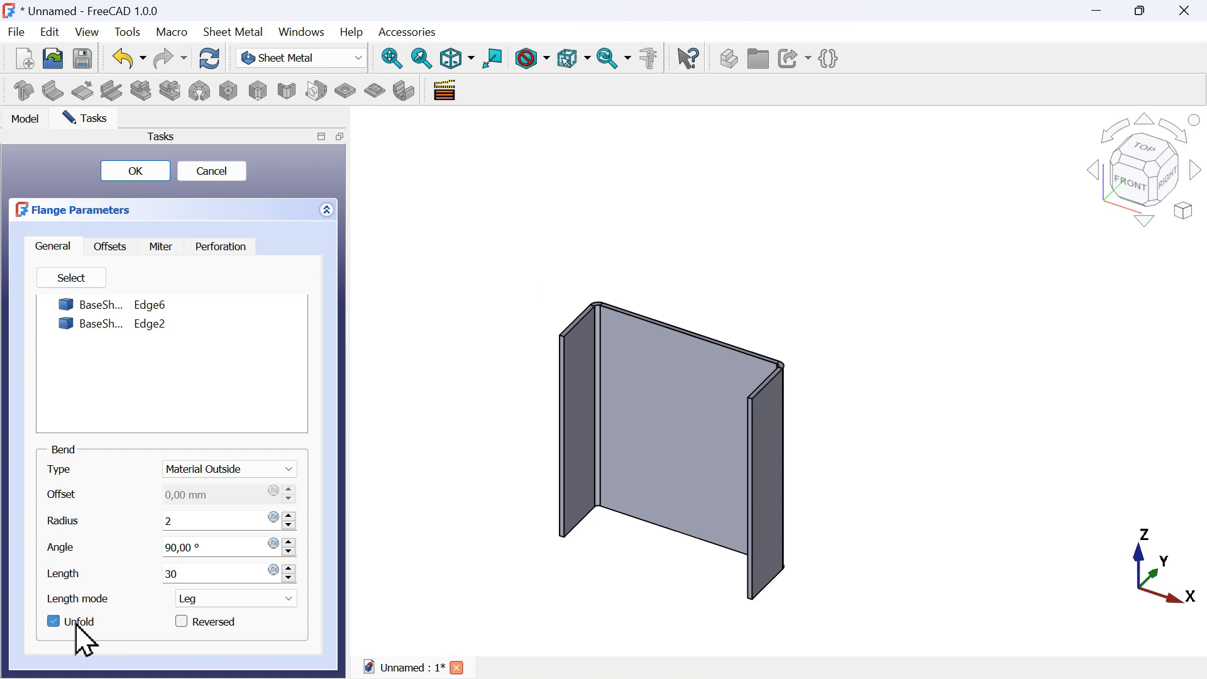
Try a 10 mm Gap A side offset on the flanges, and reset it to 0.
left_click(111, 247)
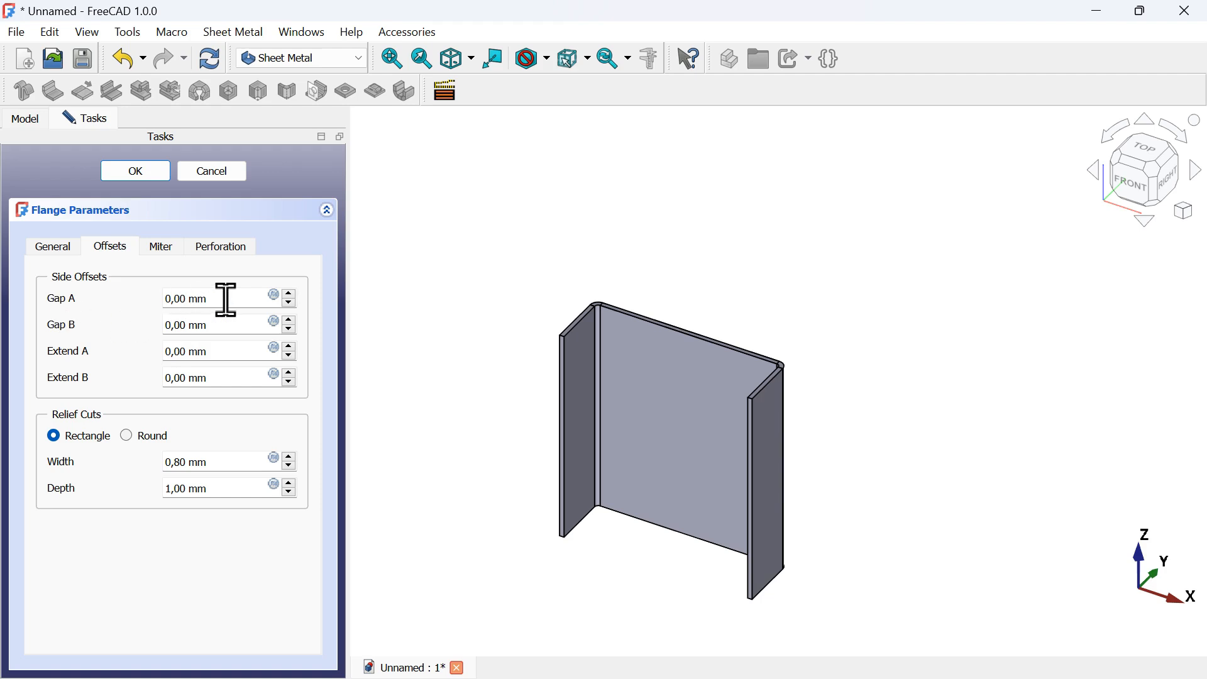
left_click_drag(226, 300, 82, 304)
type("10")
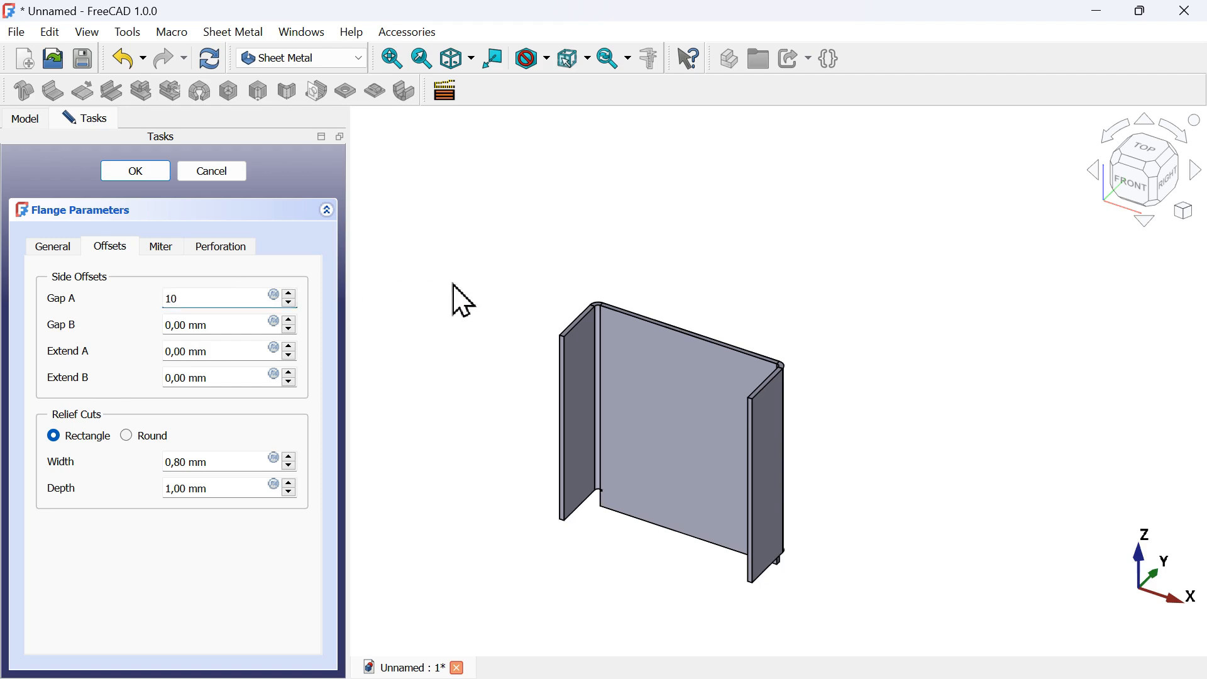
scroll(755, 611, "up", 4)
middle_click_drag(876, 494, 896, 476)
key("v")
key("f")
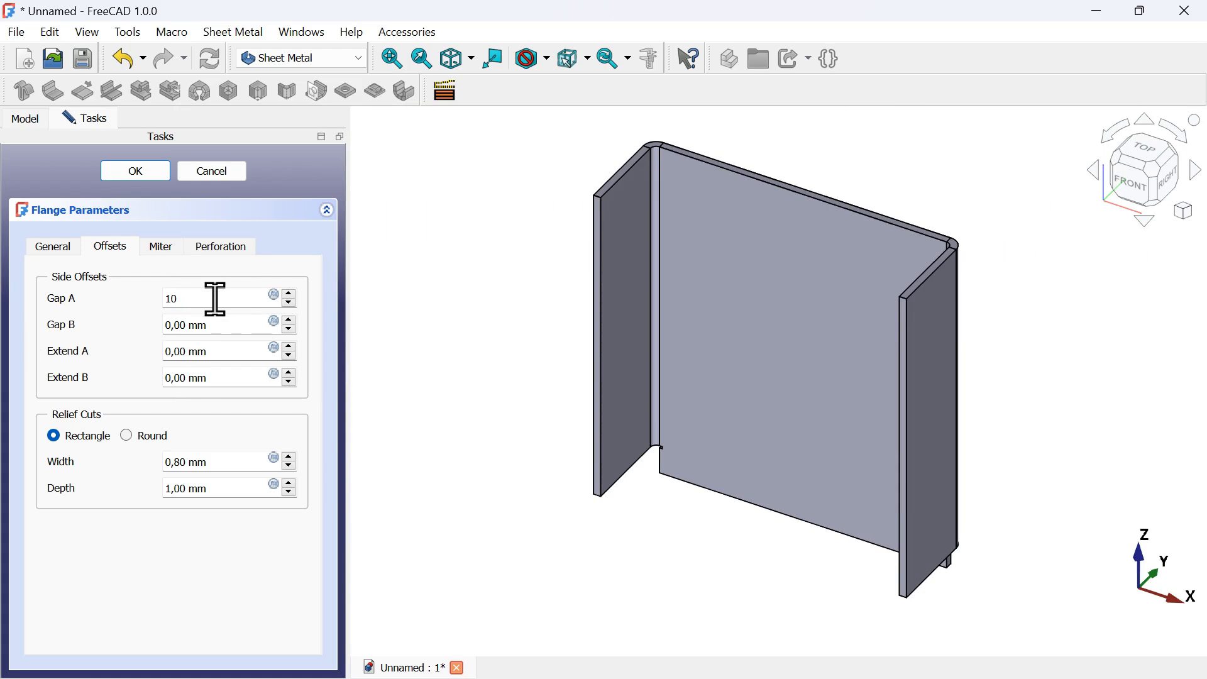
left_click_drag(215, 296, 88, 283)
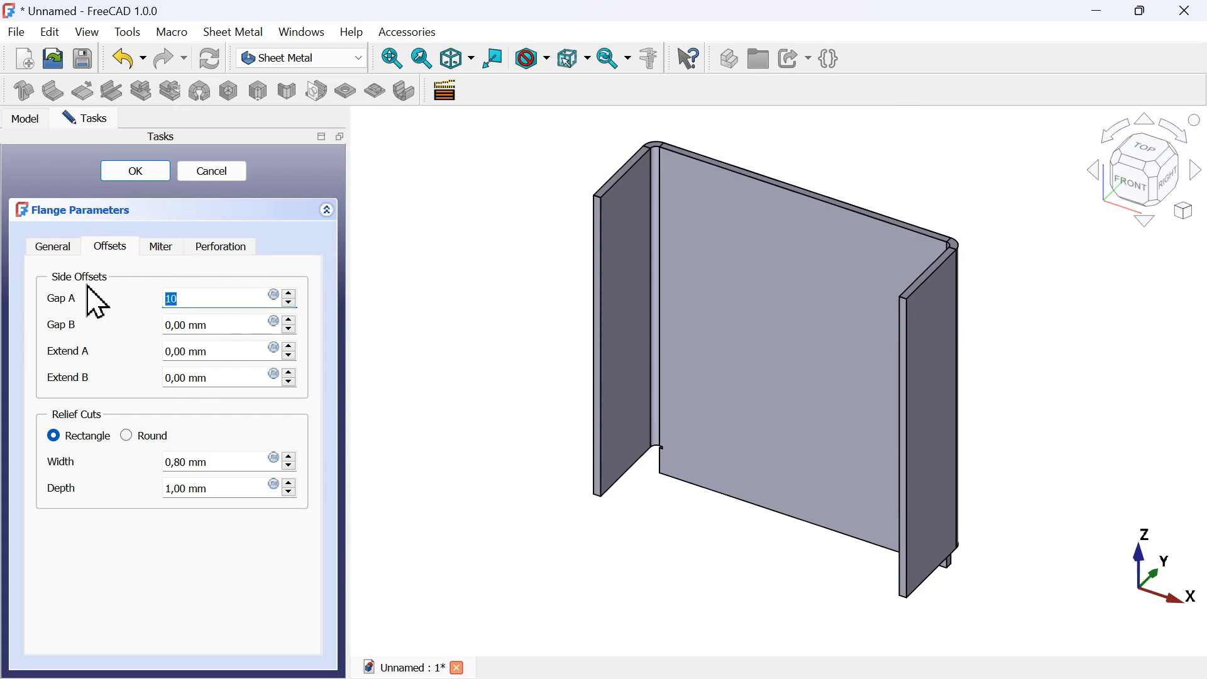
type("0")
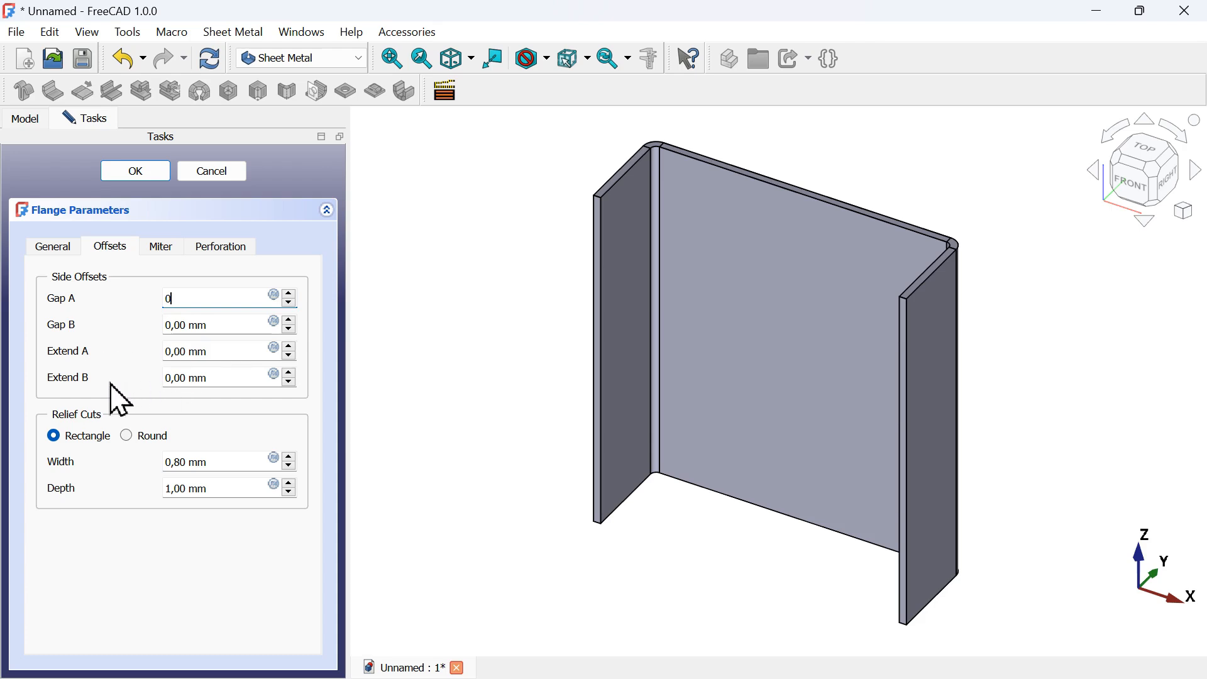
Try extending the flanges 10 mm with Extend A and Extend B in turn, and reset both to 0.
left_click(233, 355)
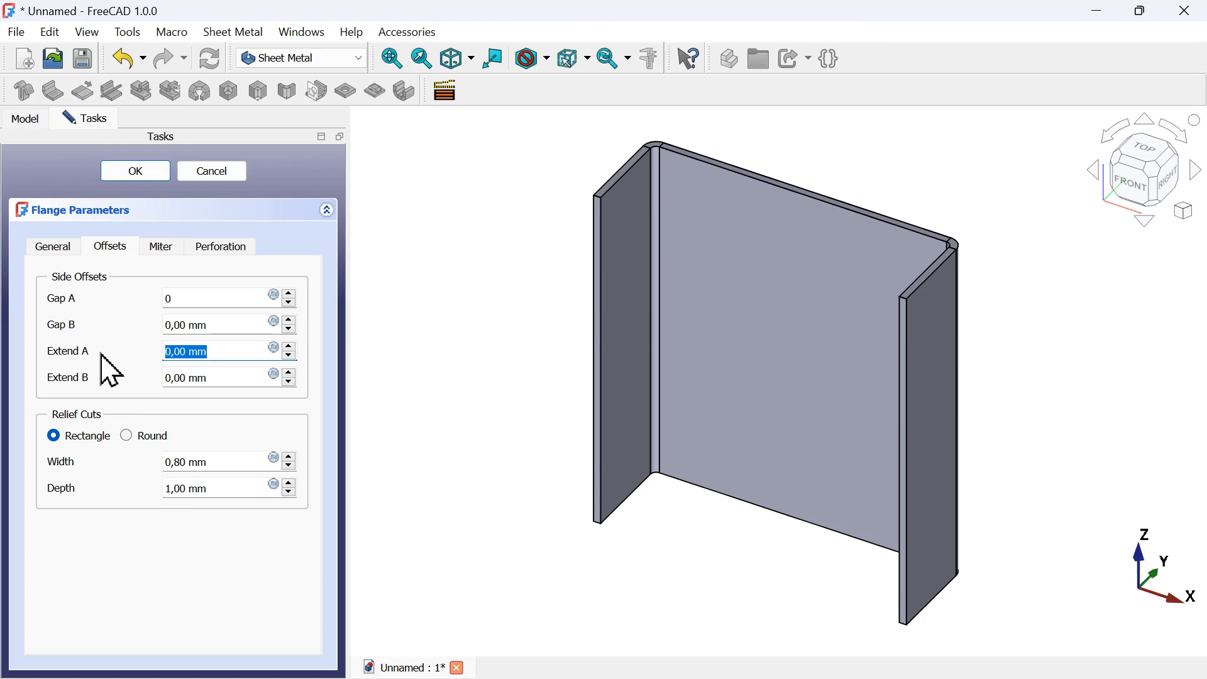
type("10")
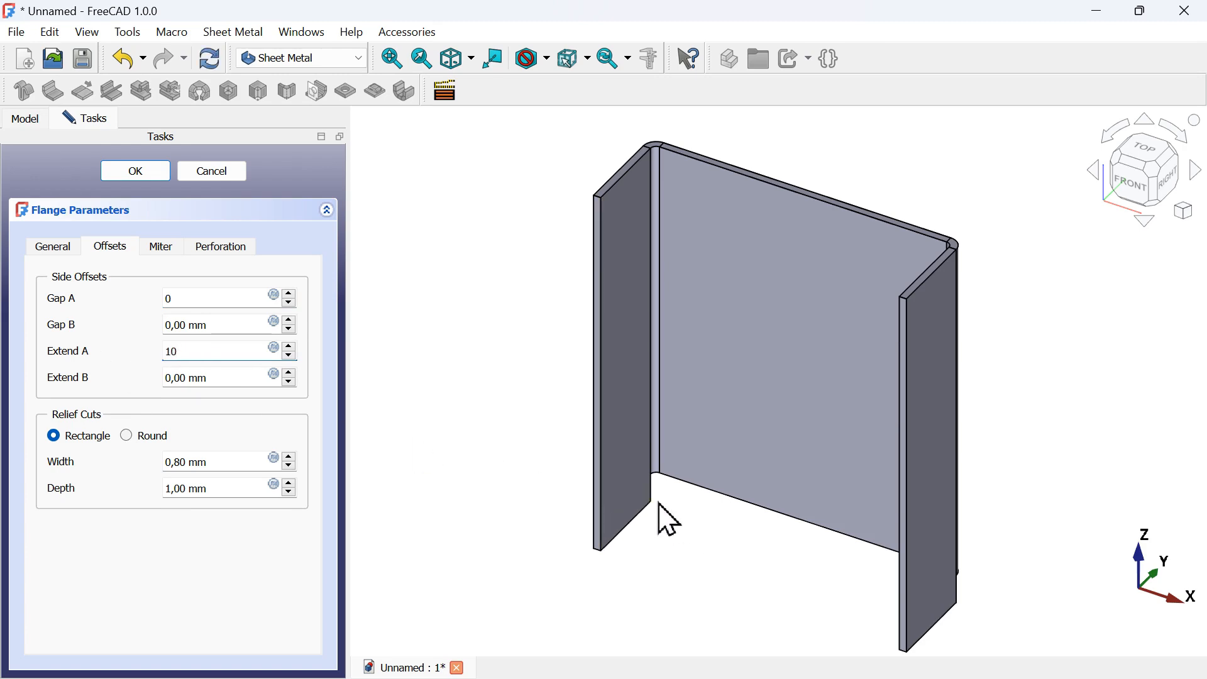
key("BackSpace")
key("BackSpace")
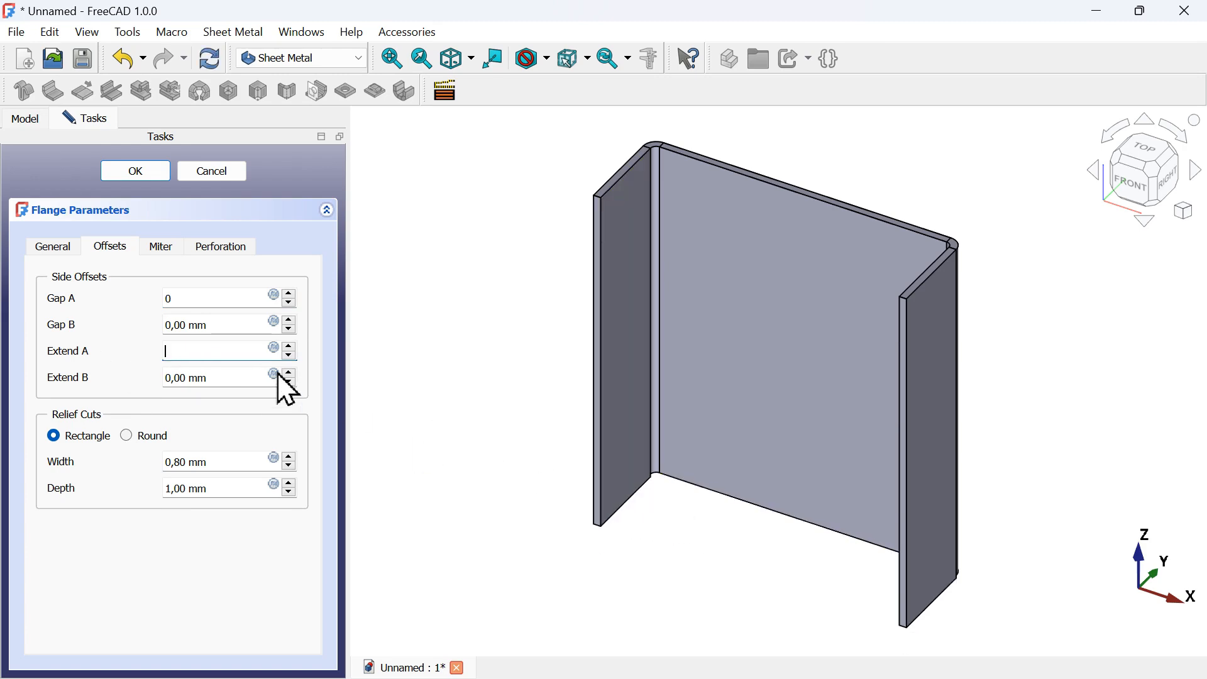
type("1")
left_click(234, 380)
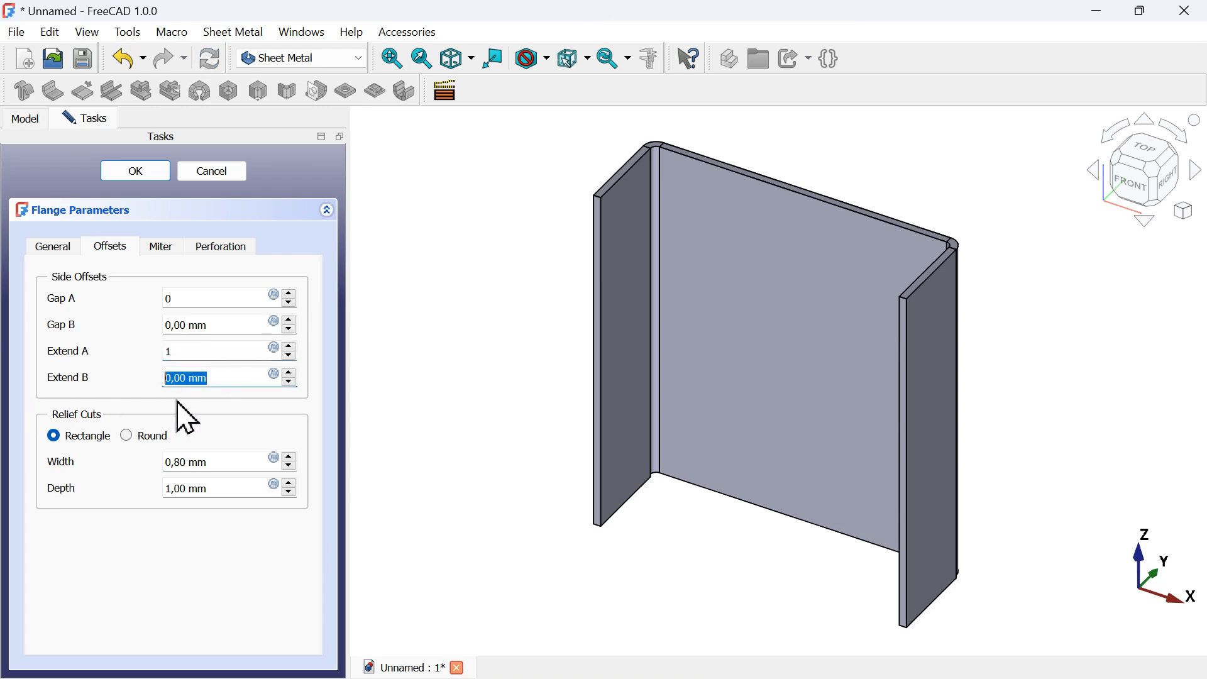
type("10")
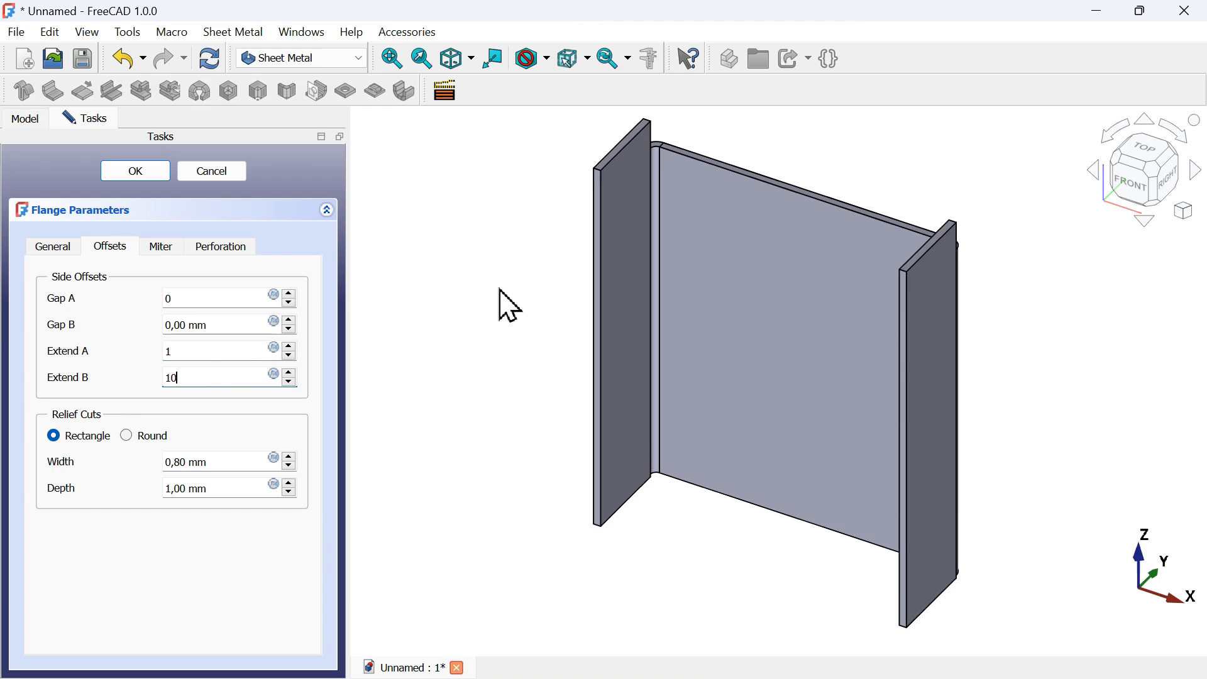
key("BackSpace")
key("BackSpace")
type("0")
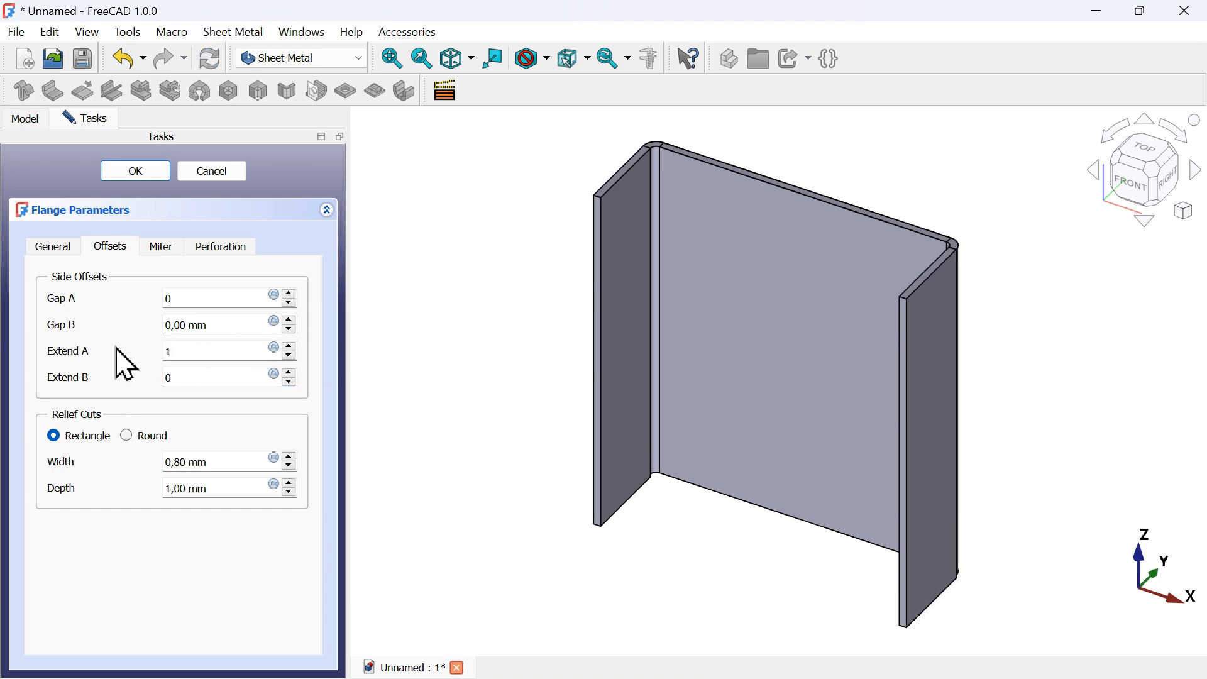
double_click(162, 351)
type("0")
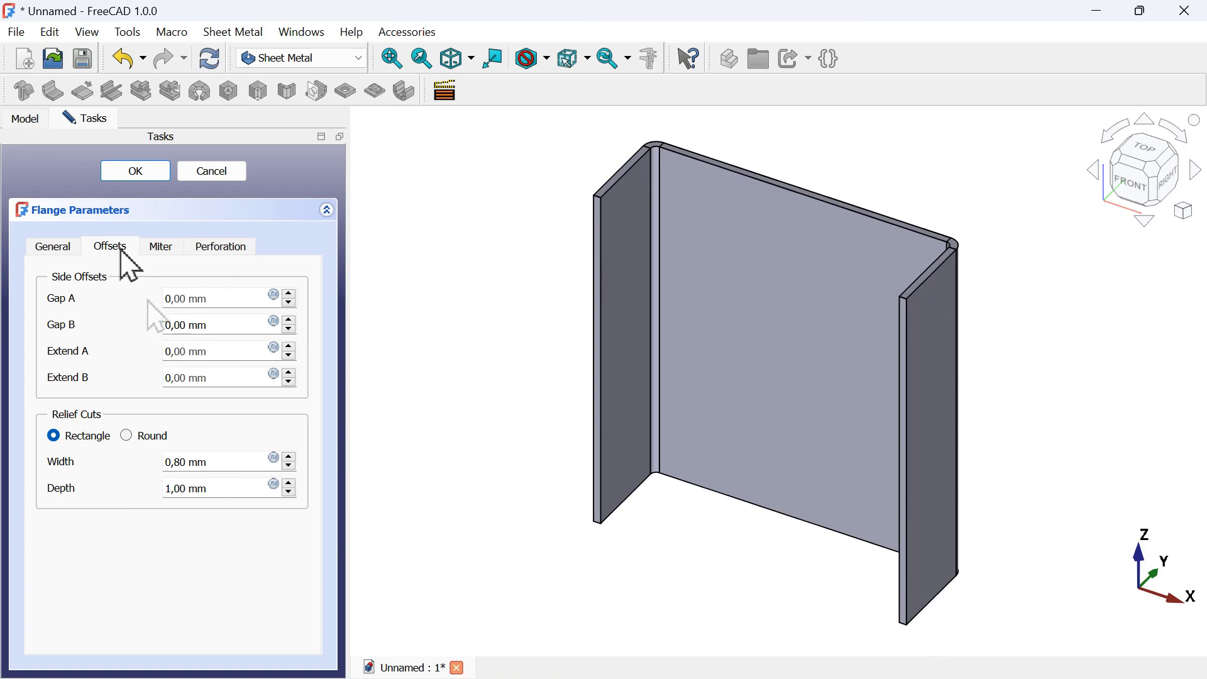
Review the miter settings, try perforating the bends, and accept the side flanges without perforation.
left_click(162, 248)
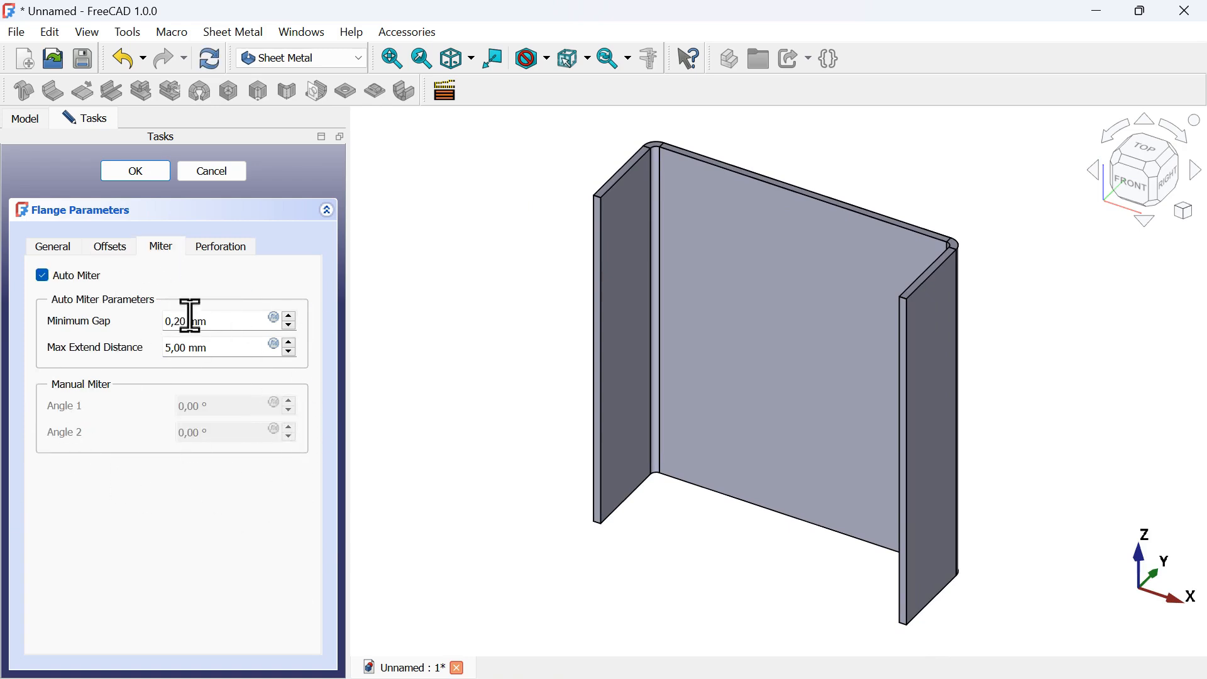
left_click(234, 252)
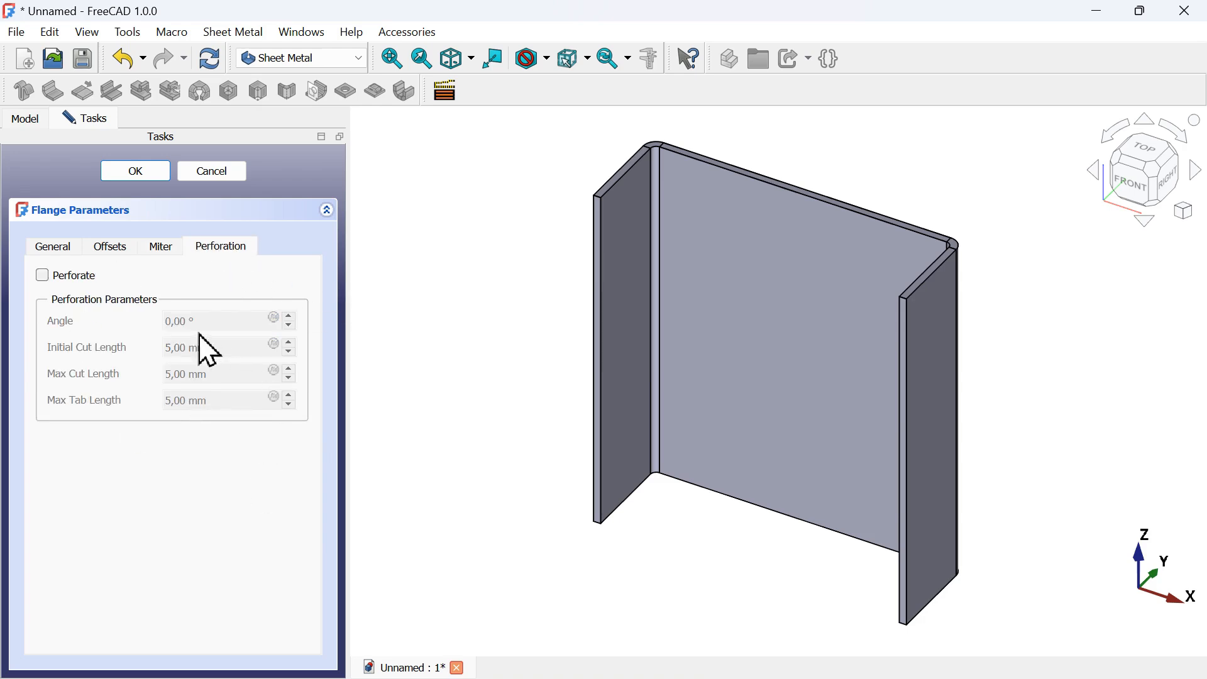
left_click(76, 277)
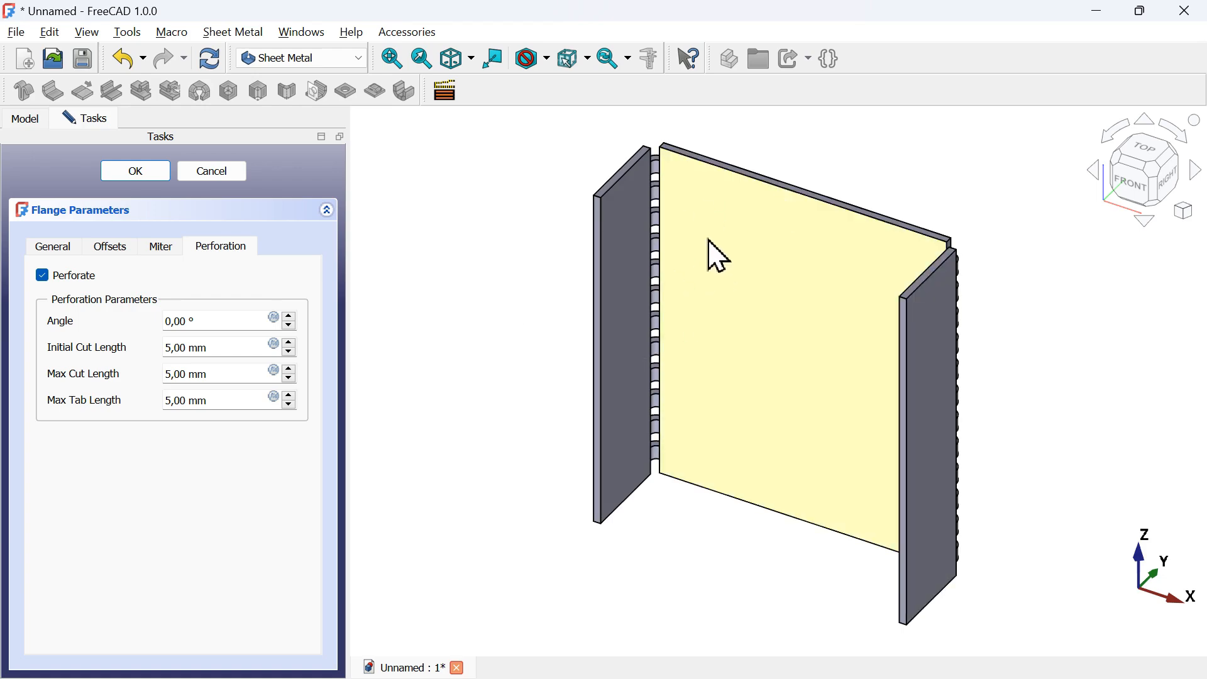
key("alt+Tab")
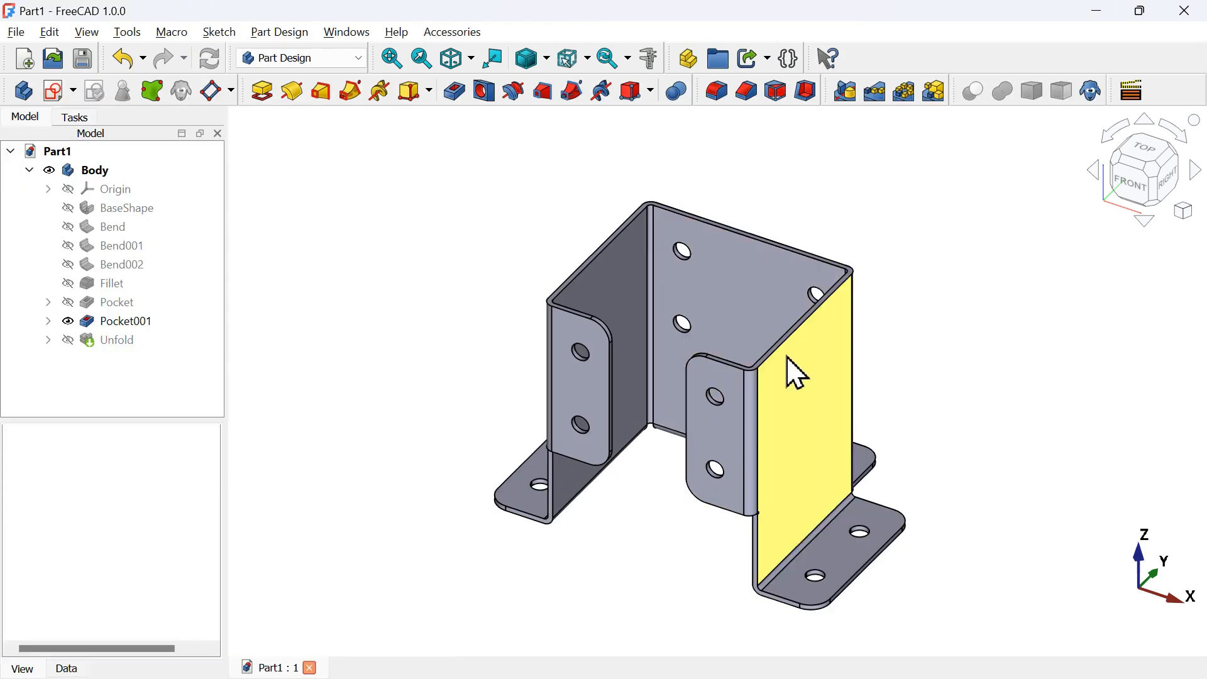
key("alt+Tab")
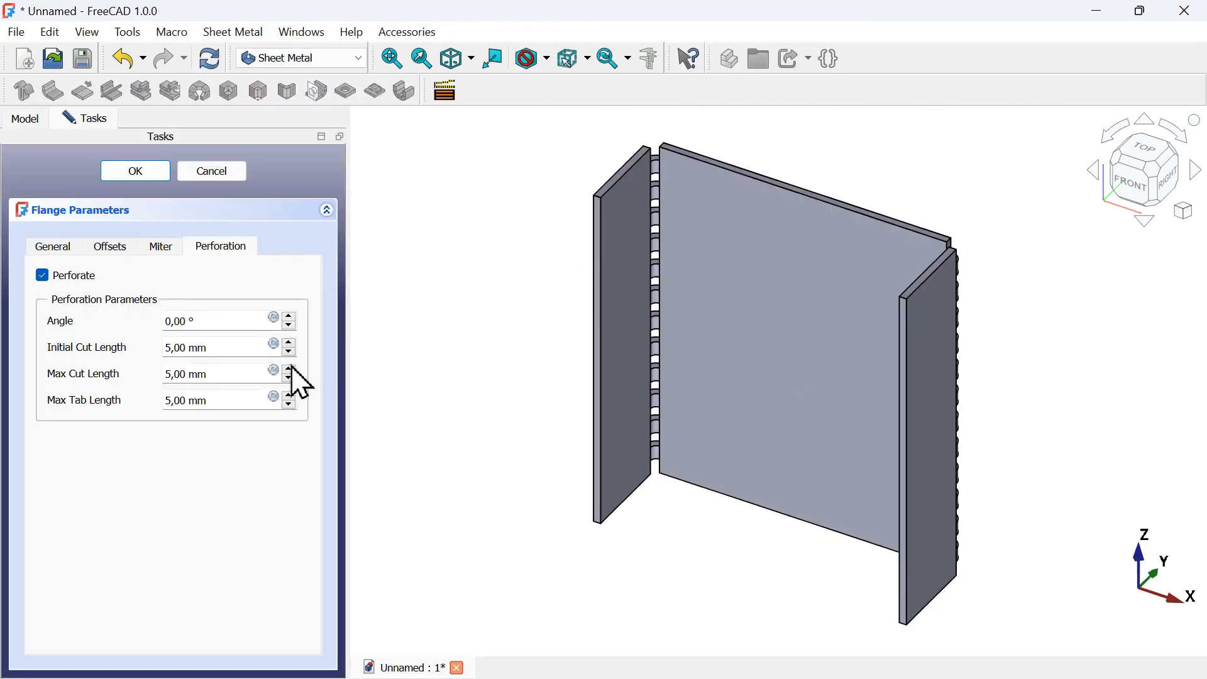
left_click(65, 280)
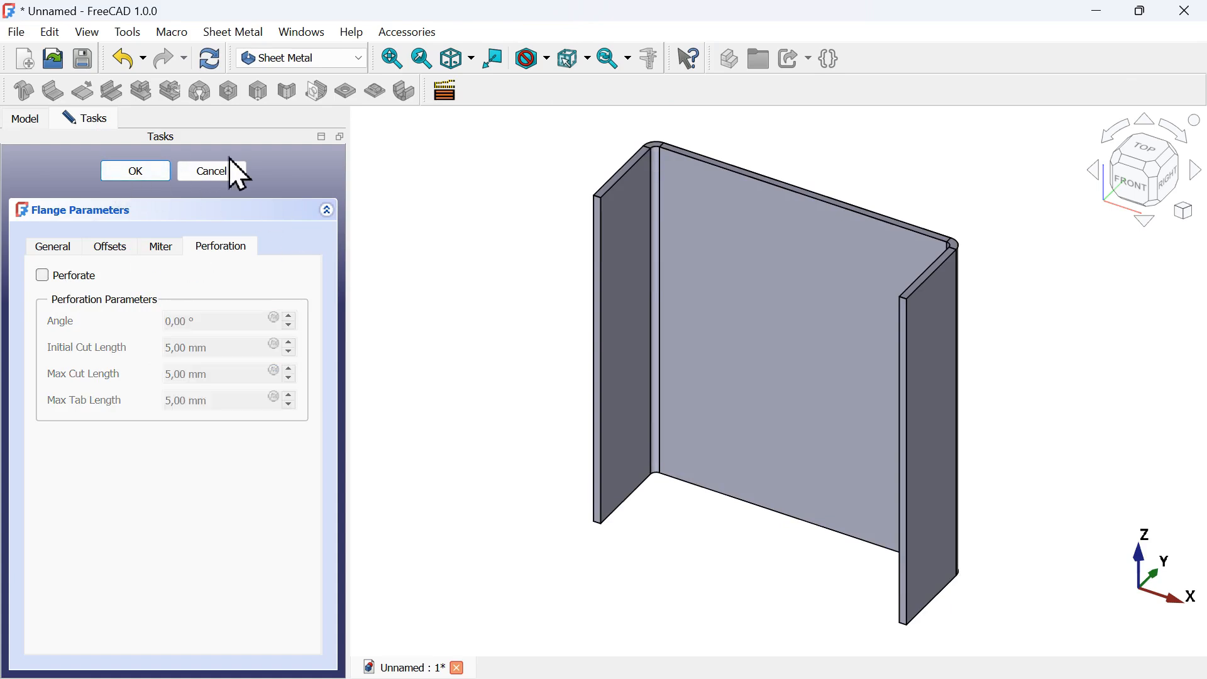
left_click(157, 177)
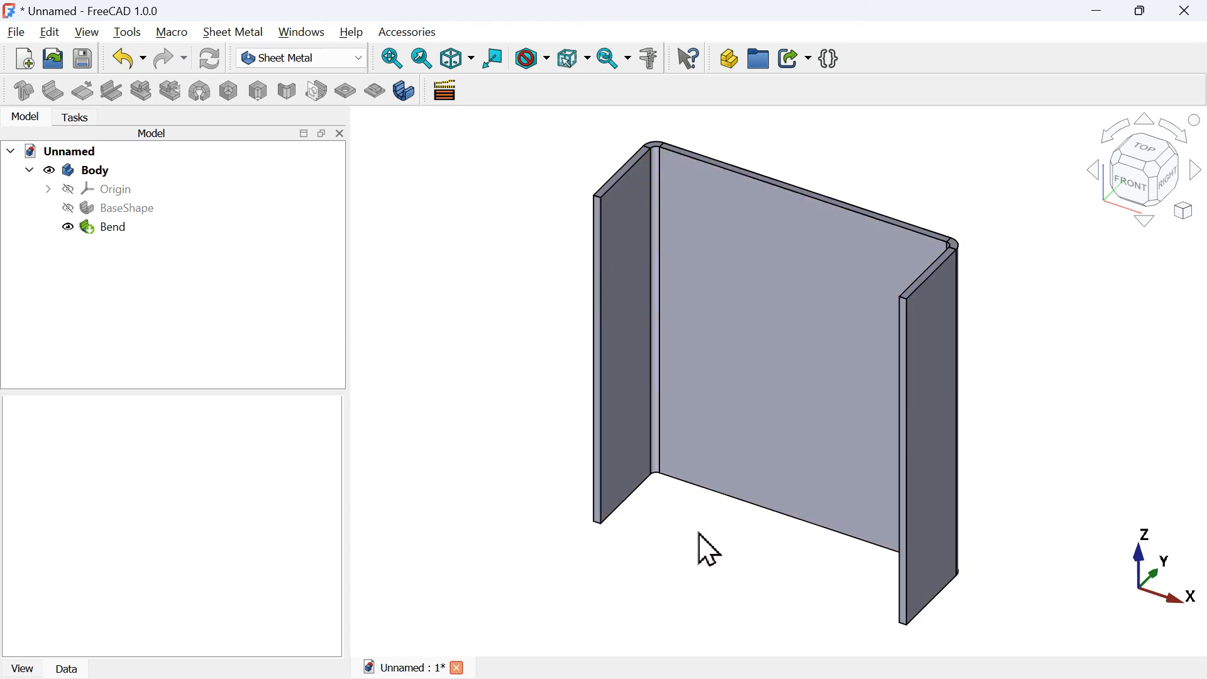
Add inward flanges along the front vertical edges of both side flanges, with a 30 mm length and a 40 mm Gap A.
left_click(601, 417)
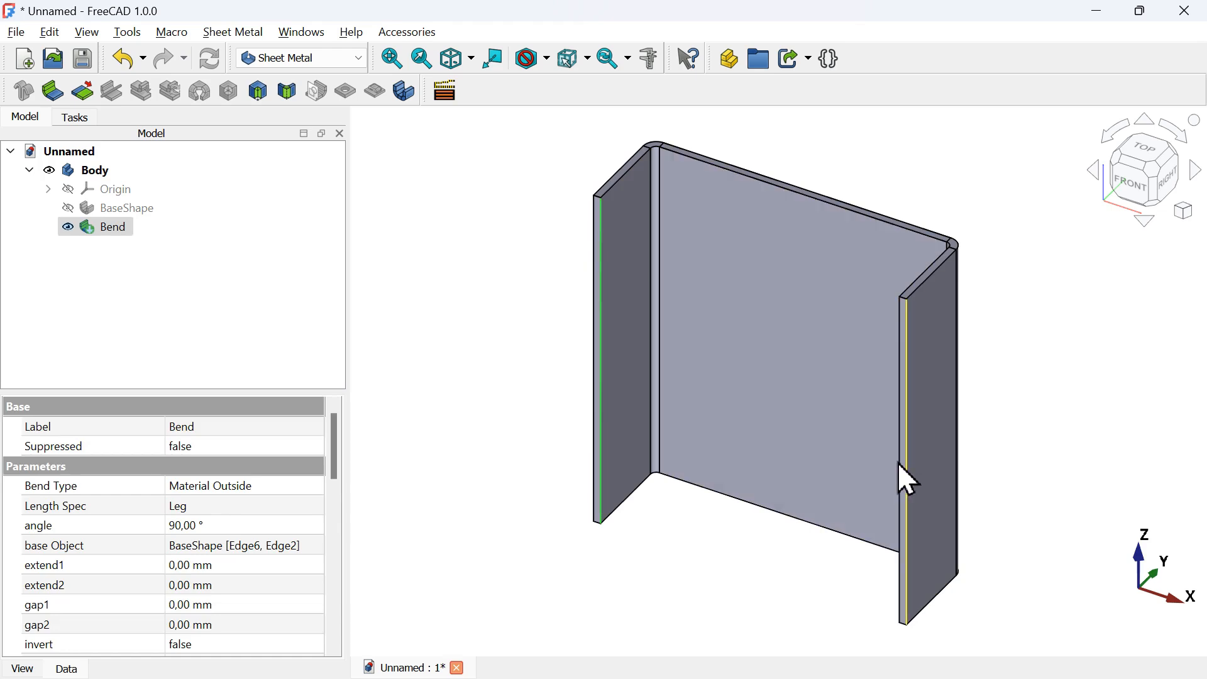
left_click(894, 458, "ctrl")
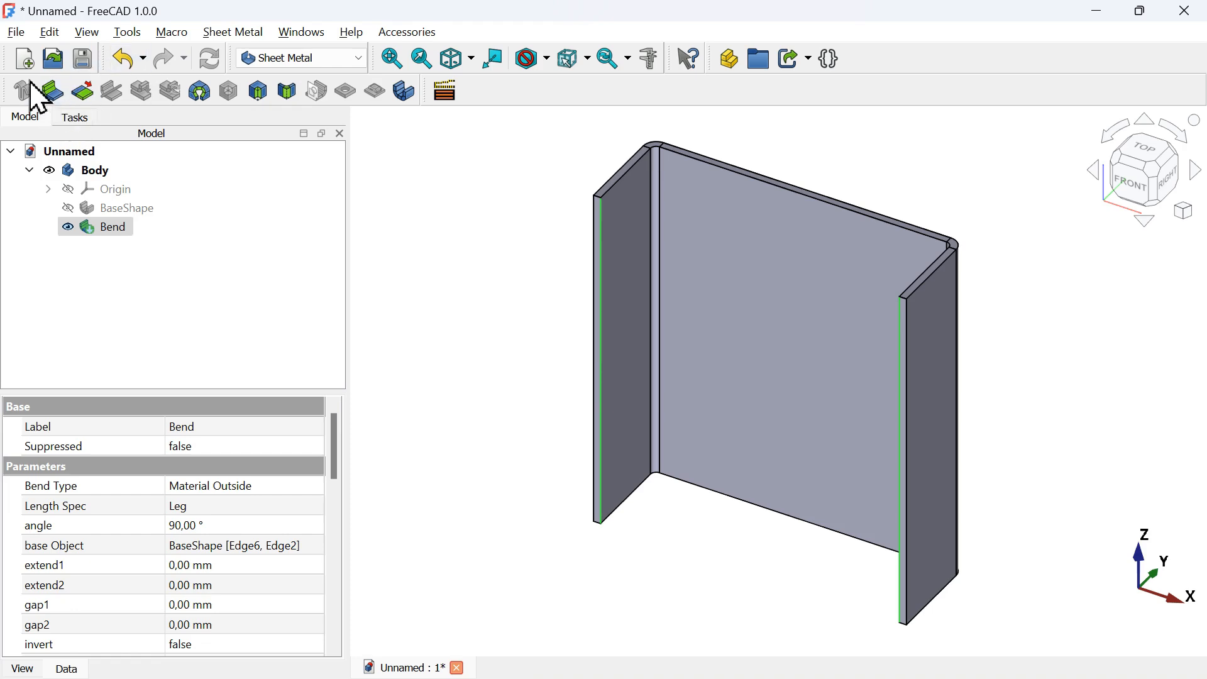
left_click(53, 92)
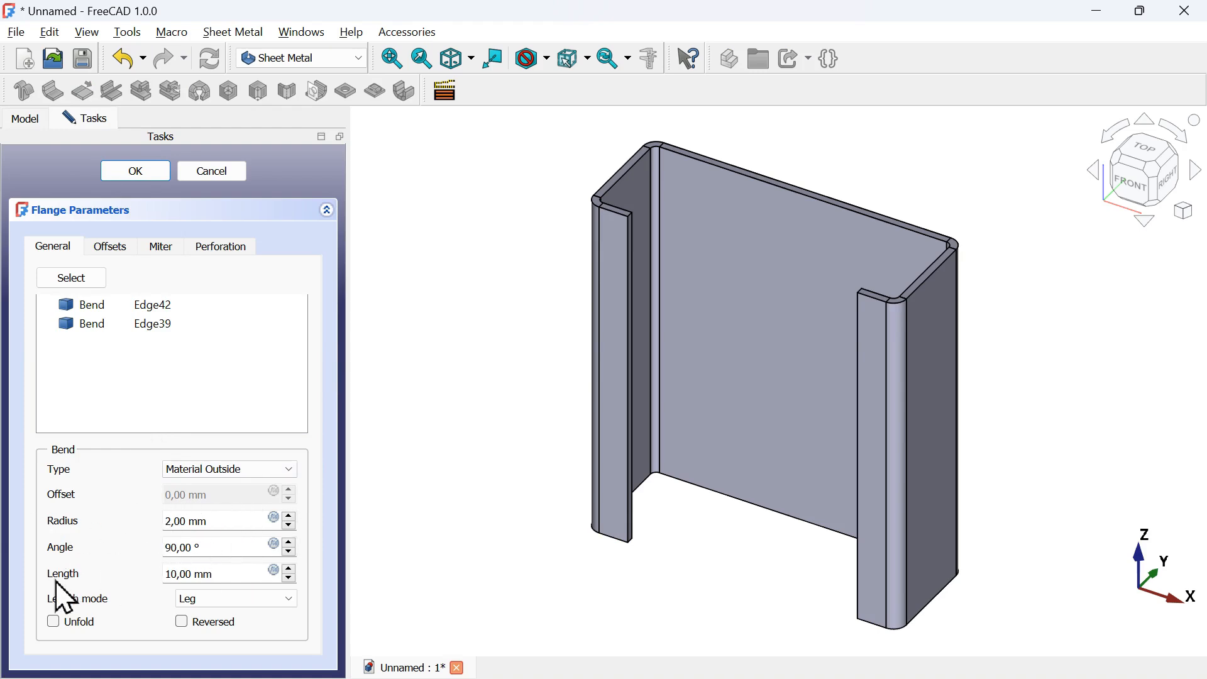
left_click_drag(247, 573, 107, 570)
type("30")
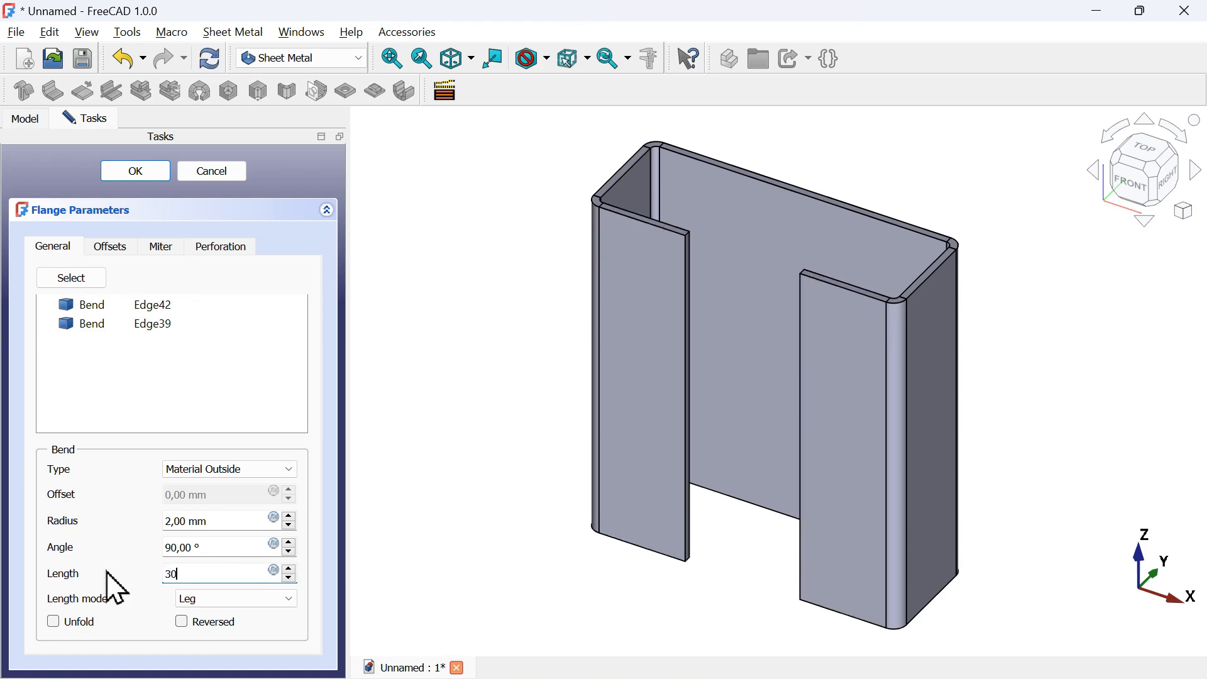
left_click(113, 248)
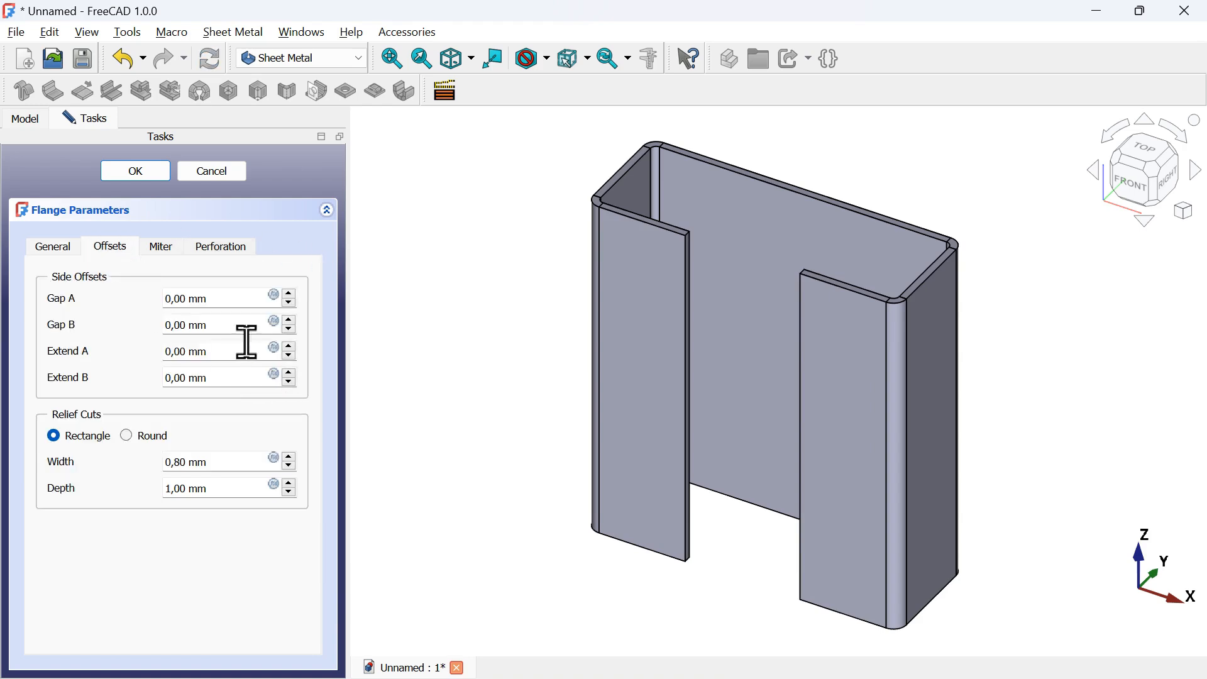
left_click_drag(224, 295, 99, 287)
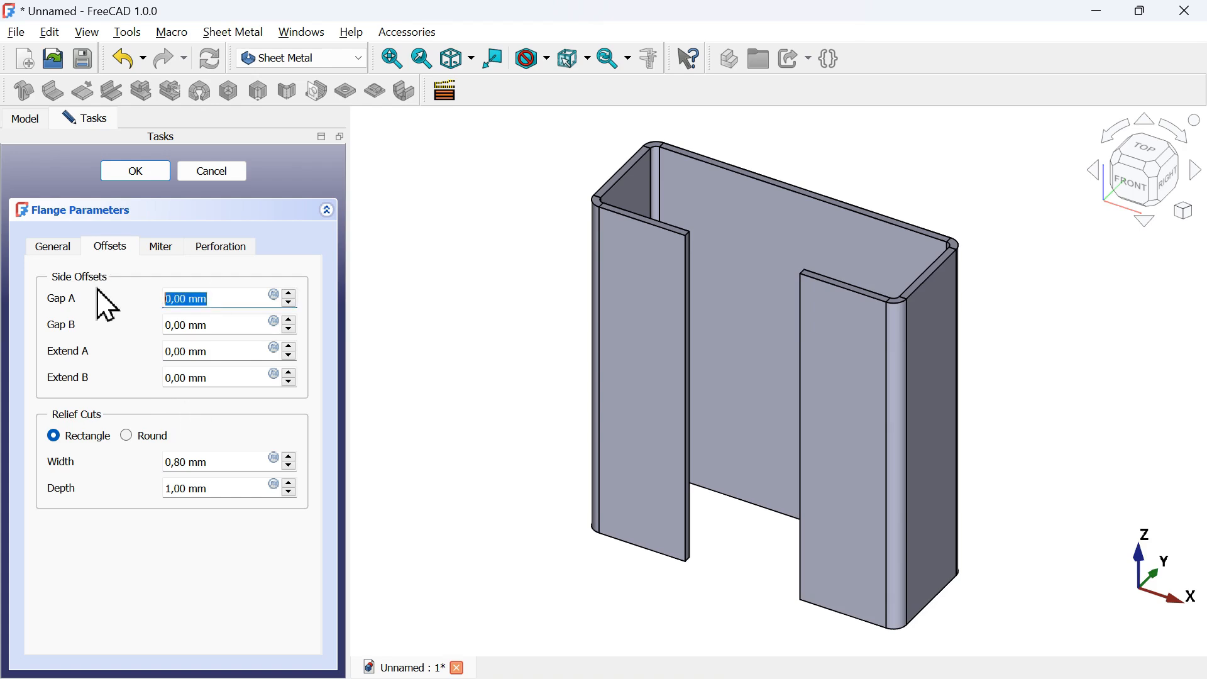
type("40")
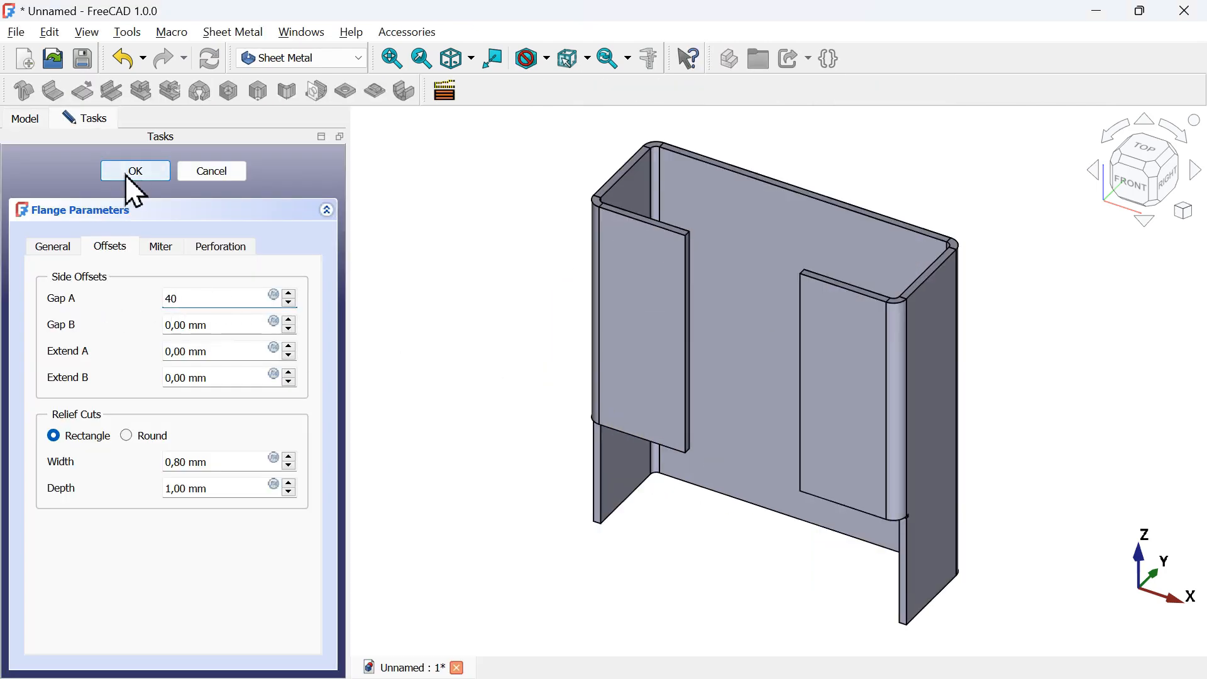
left_click(136, 171)
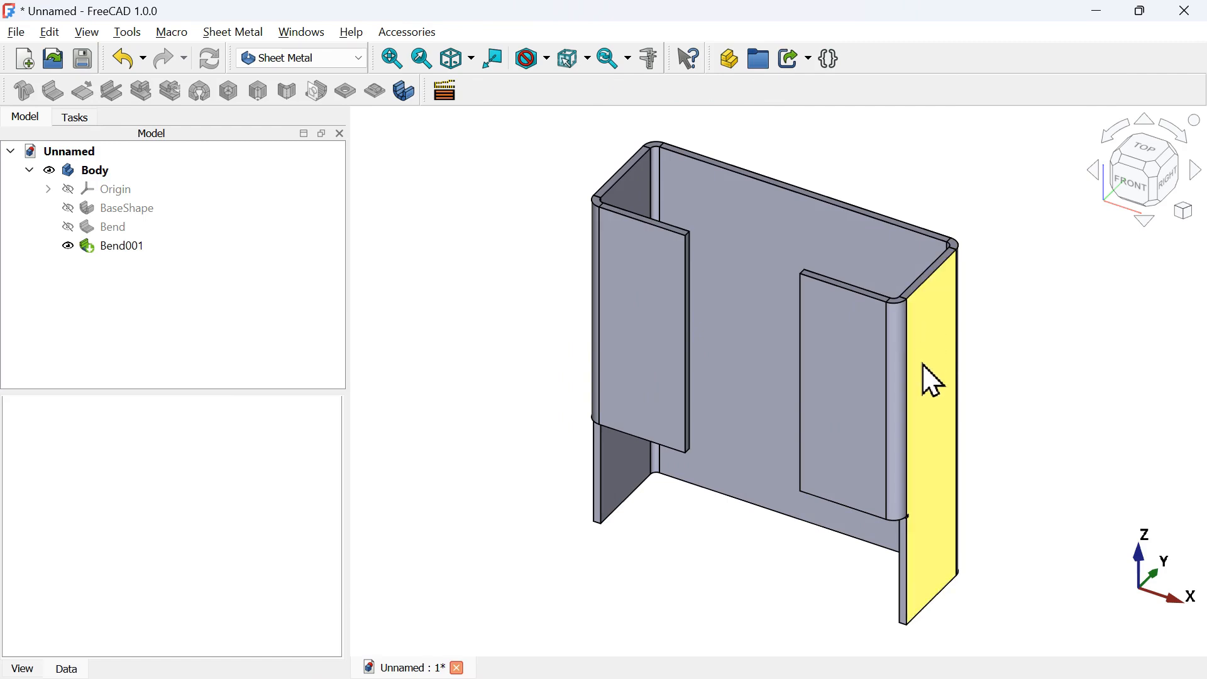
Set the length of the first Bend feature's side flanges to 85 mm.
left_click(111, 228)
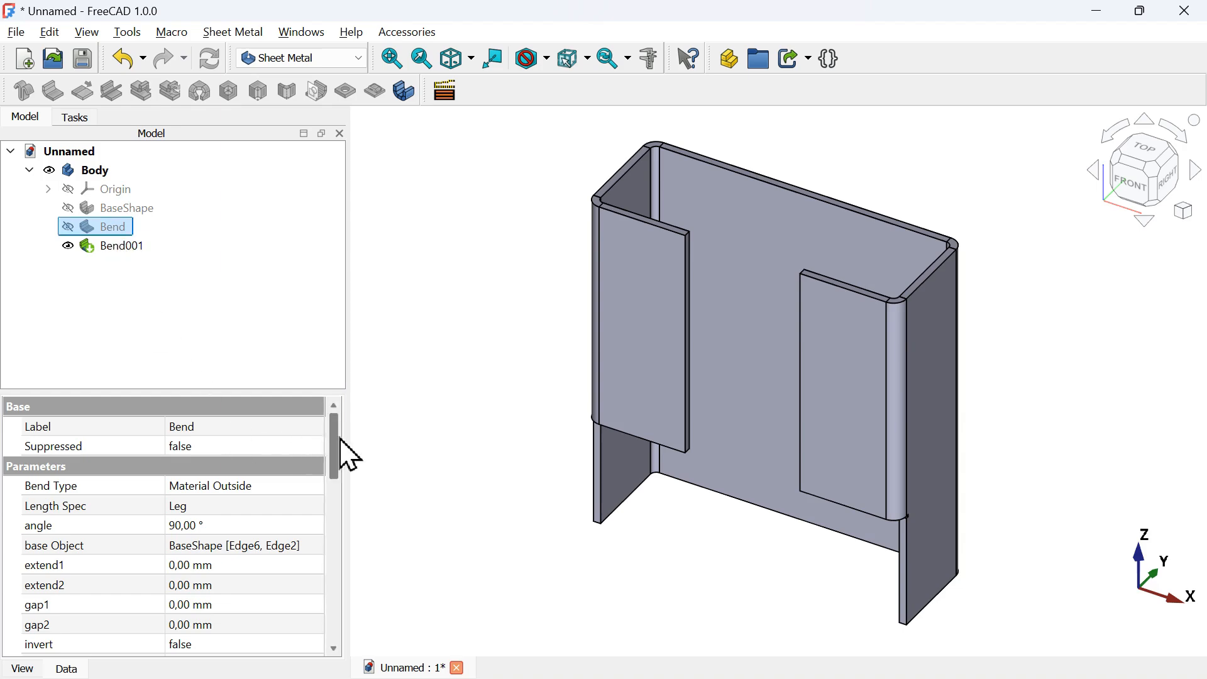
left_click_drag(340, 439, 321, 459)
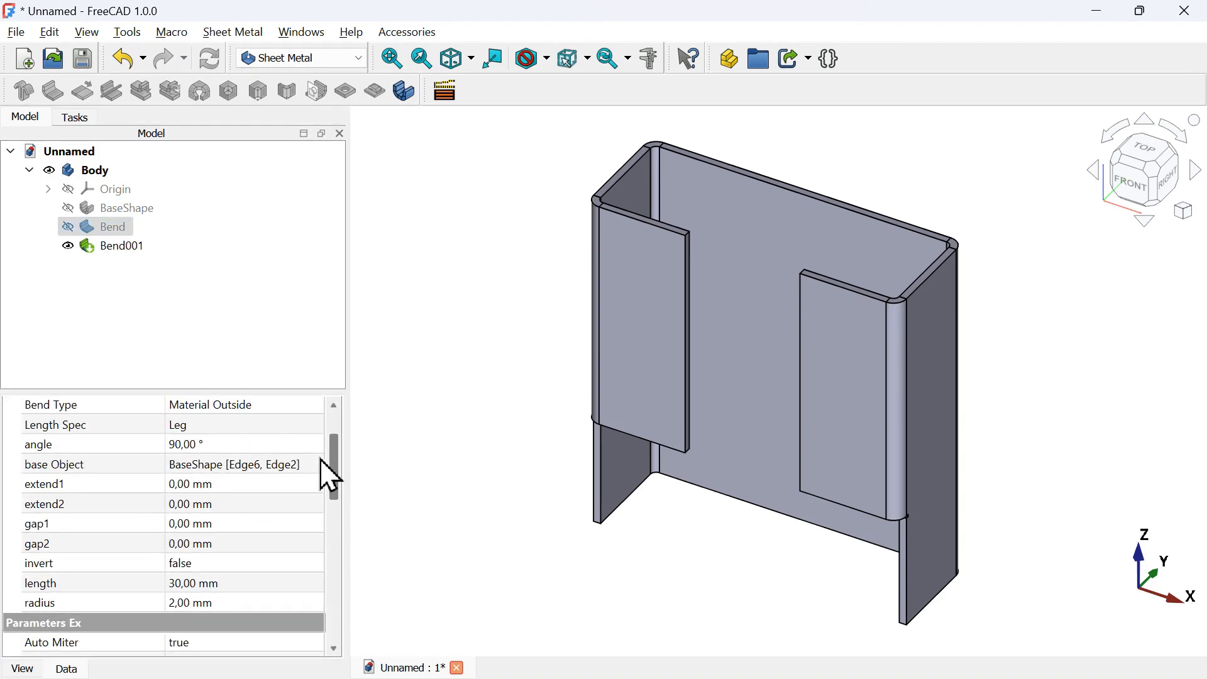
left_click(251, 583)
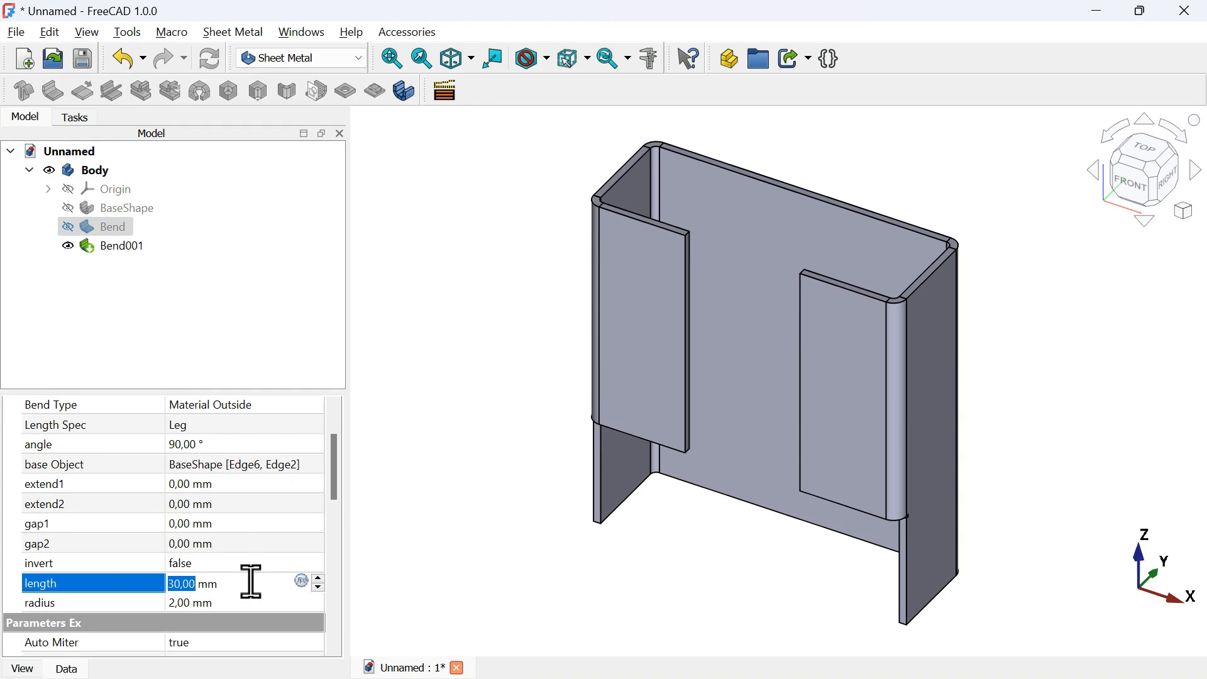
type("85")
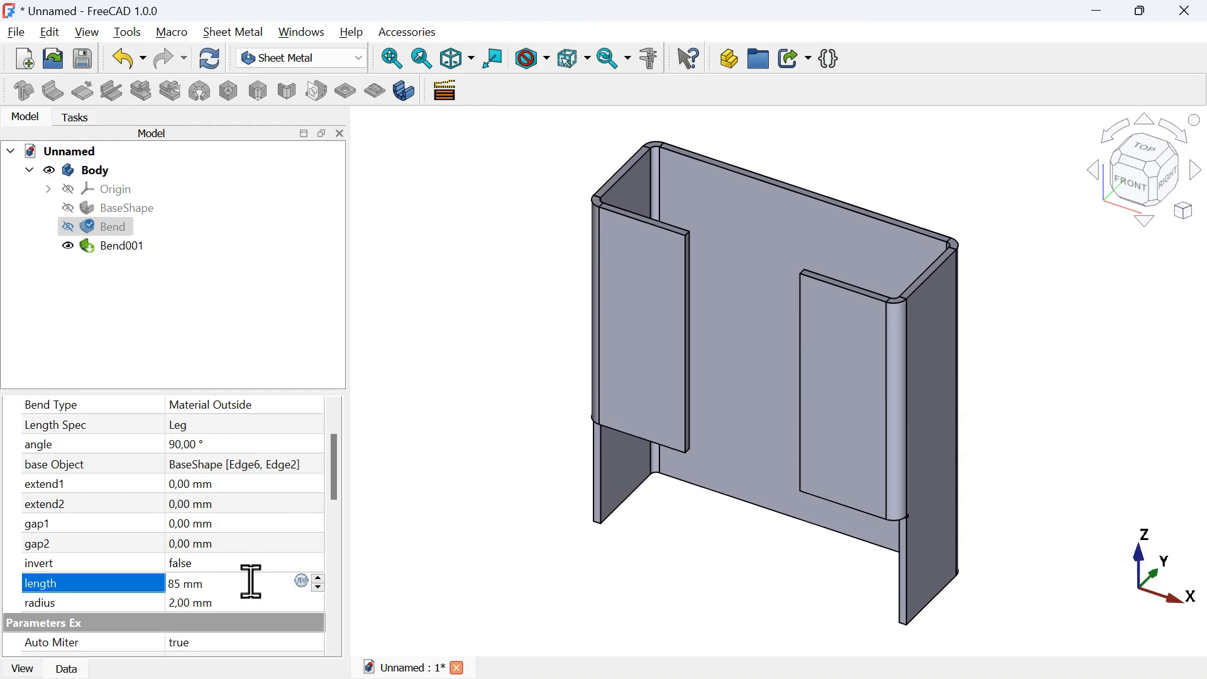
key("Return")
scroll(648, 440, "down", 3)
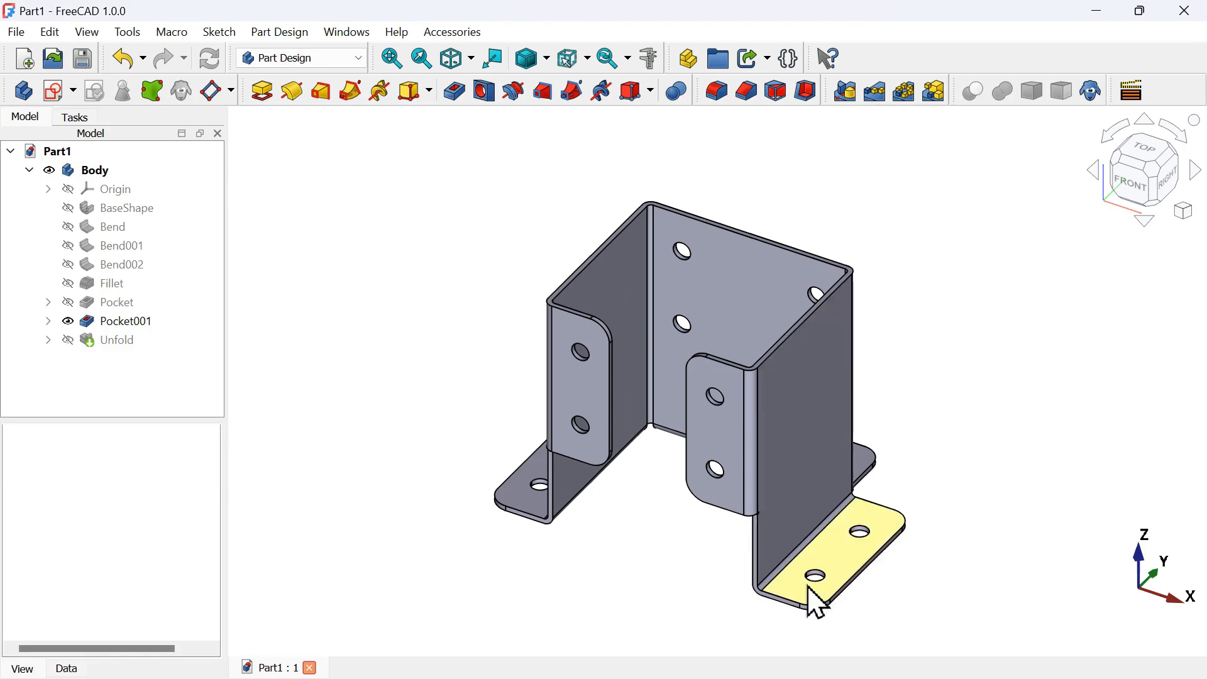
Examine the outward mounting flanges along the bottom edges of the finished bracket in the Part1 document.
middle_click_drag(924, 493, 833, 544)
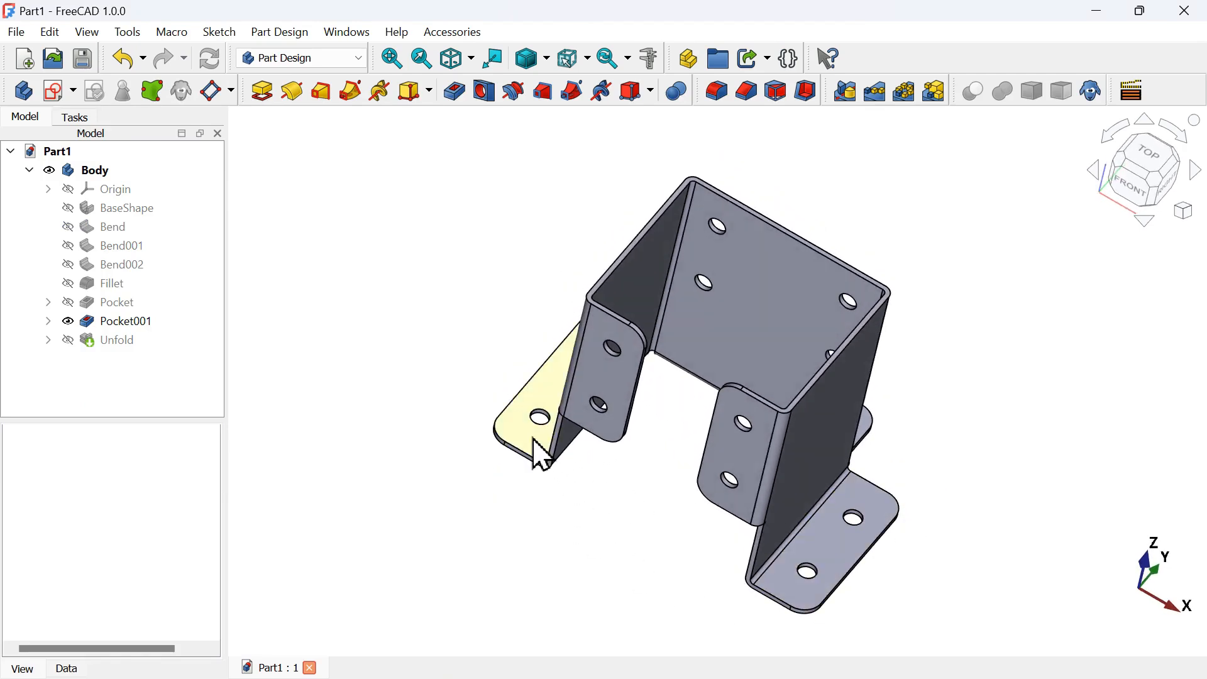
mouse_move(722, 399)
middle_mouse_down()
mouse_move(867, 373)
mouse_move(897, 345)
middle_mouse_up()
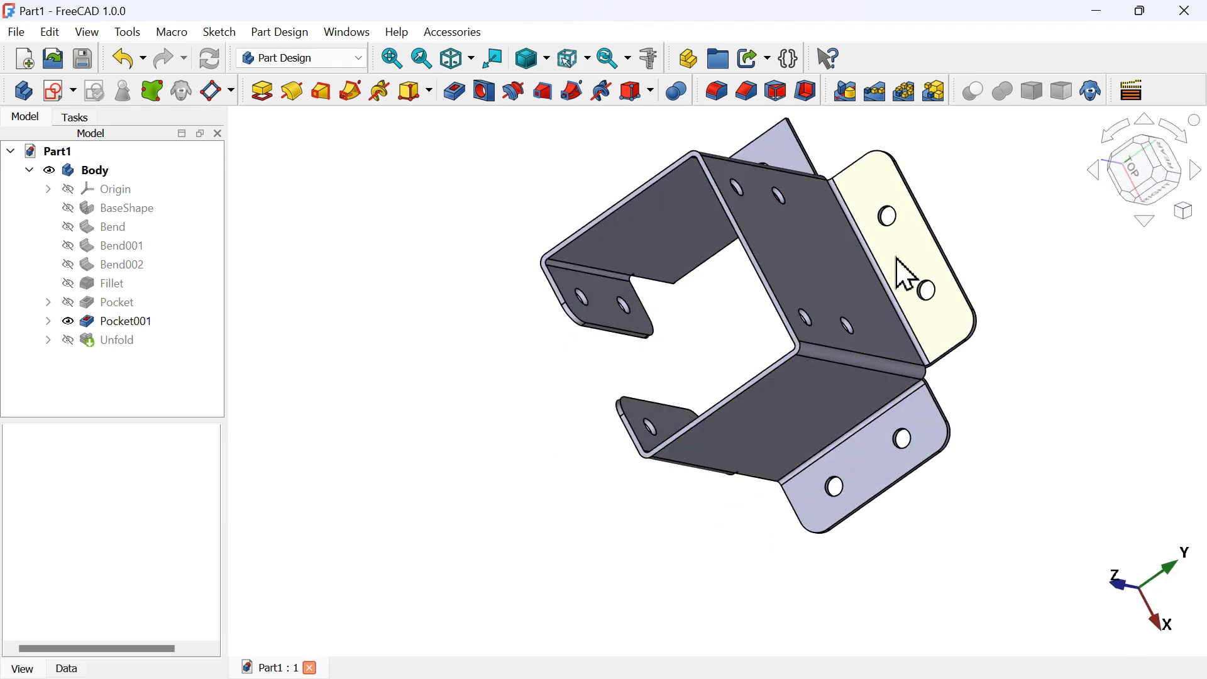
Return to the Unnamed document and create outward flanges along the bottom outer edges of both side walls and the back wall.
mouse_move(906, 275)
middle_mouse_down()
mouse_move(989, 488)
mouse_move(917, 463)
mouse_move(987, 474)
mouse_move(986, 440)
mouse_move(1067, 470)
middle_mouse_up()
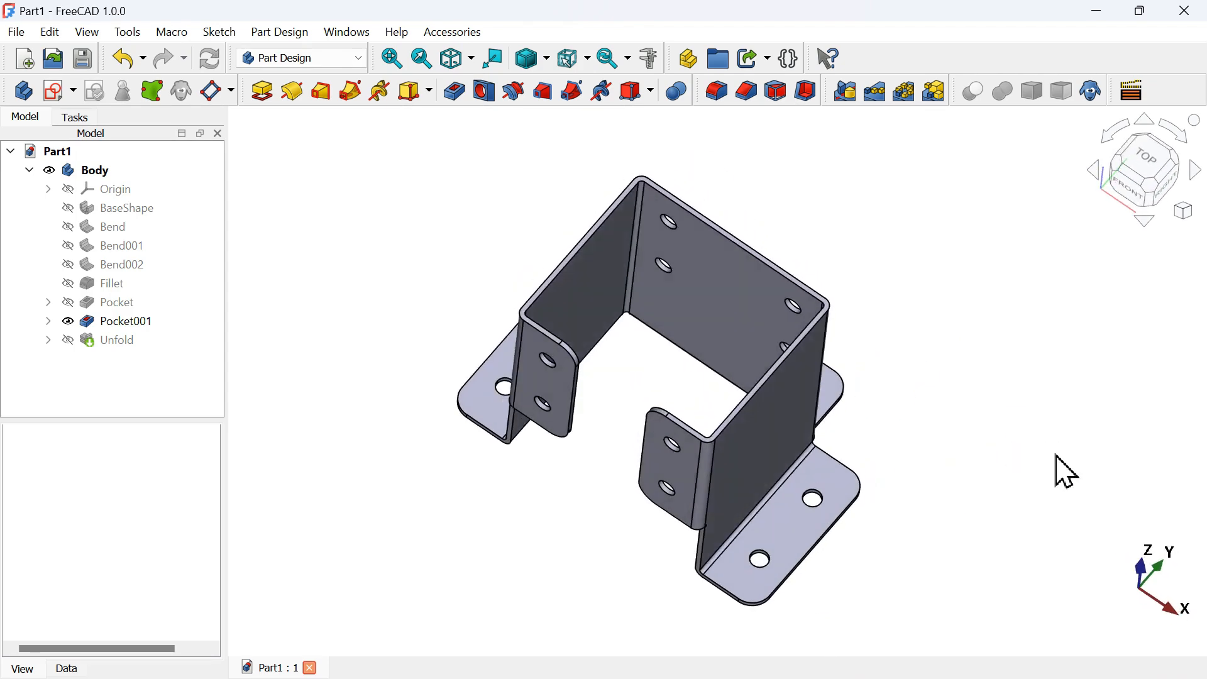
key("alt+Tab")
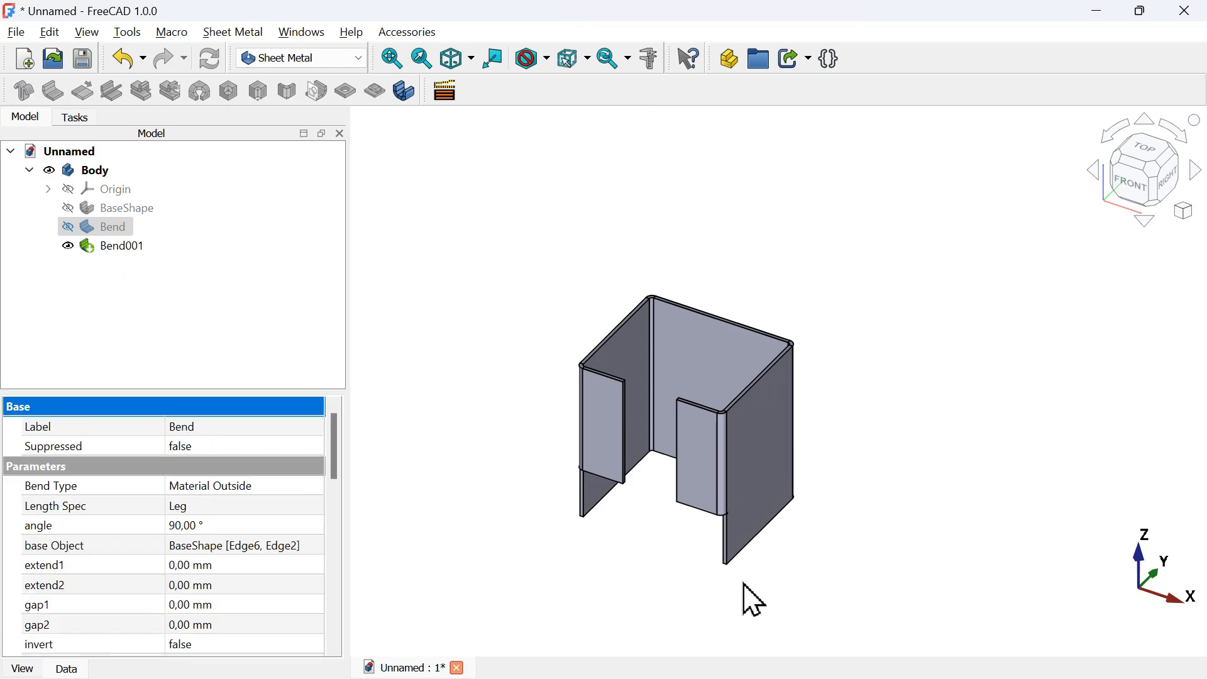
left_click(655, 588)
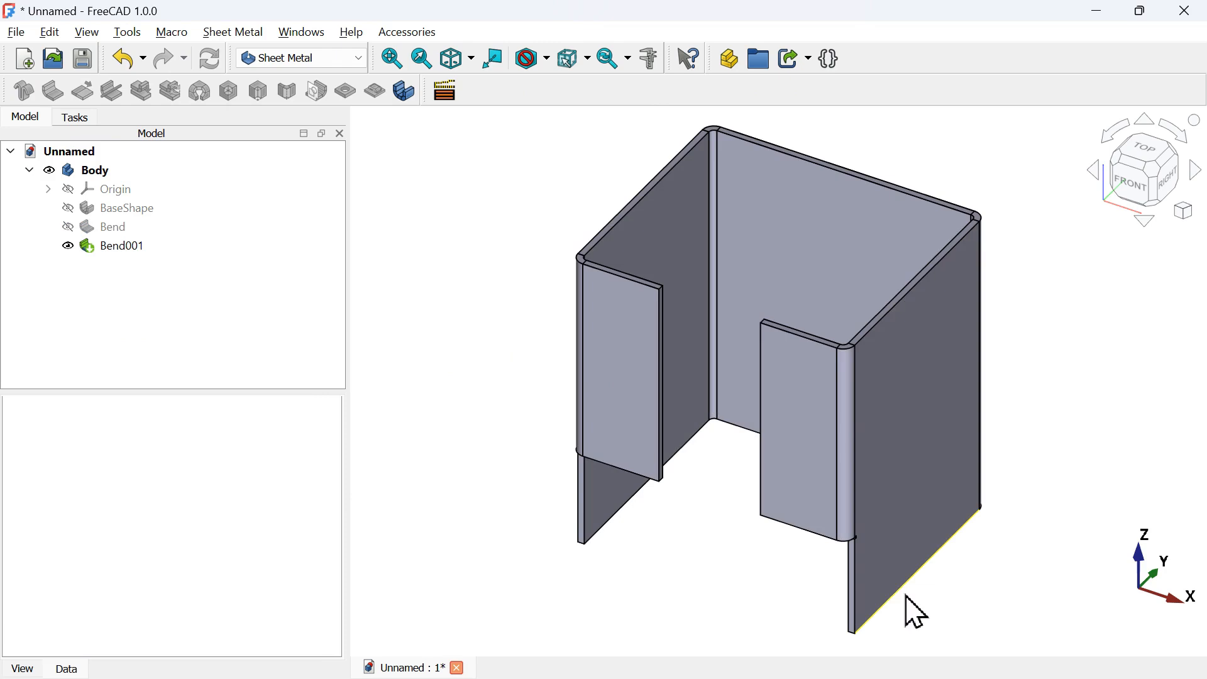
left_click(908, 597)
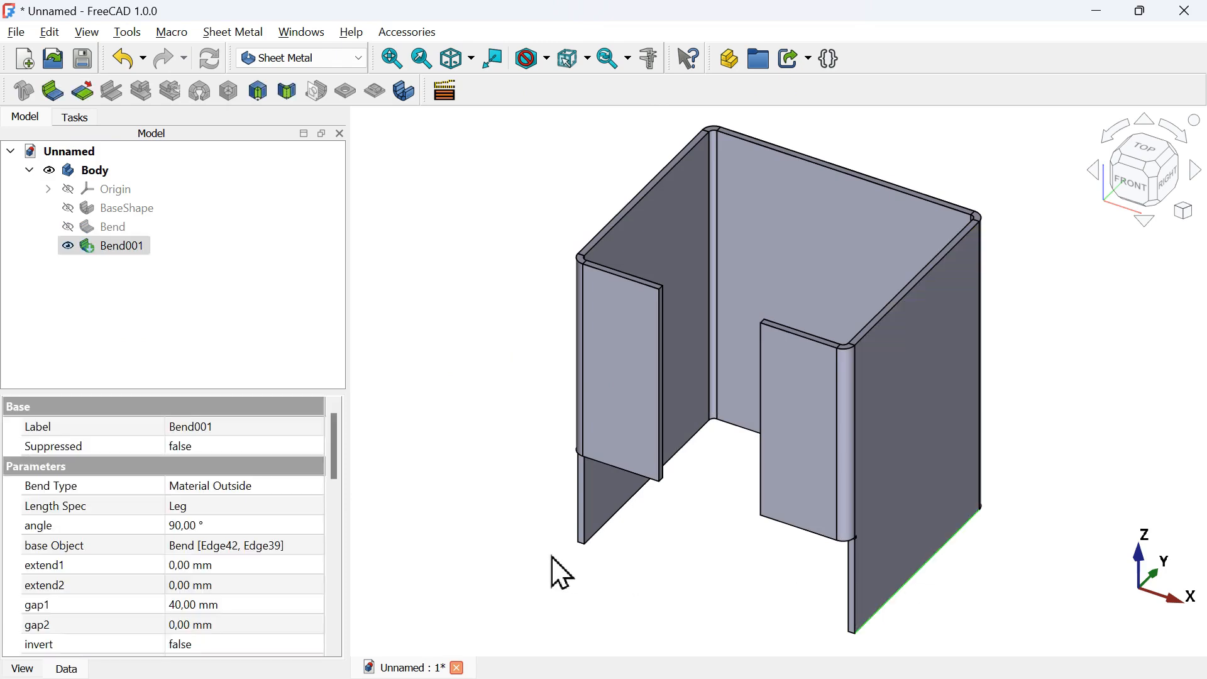
middle_click_drag(561, 571, 782, 579)
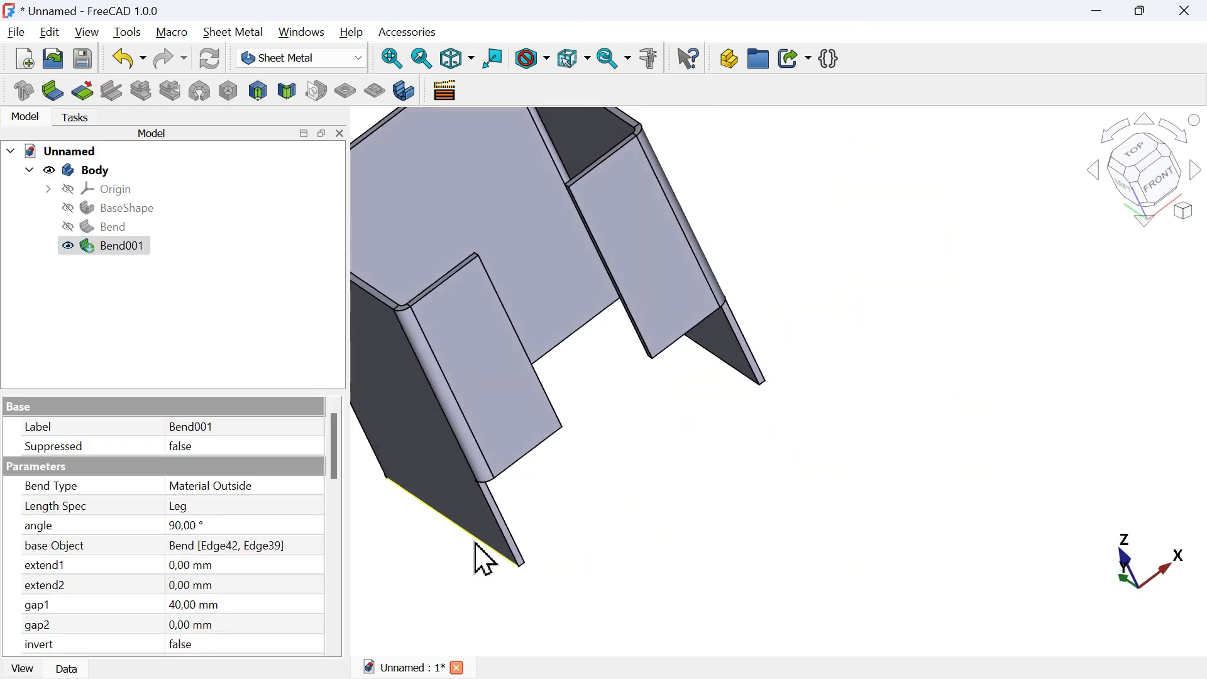
middle_click_drag(922, 488, 426, 485)
key("v")
key("f")
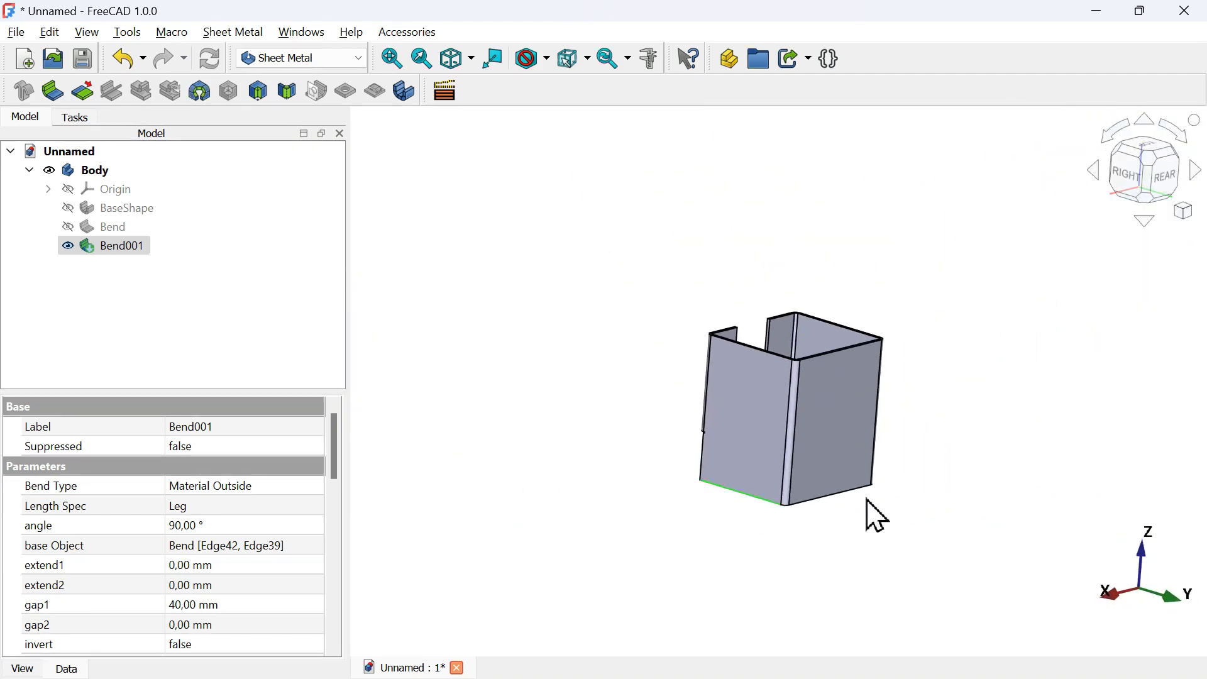
scroll(855, 378, "up", 5)
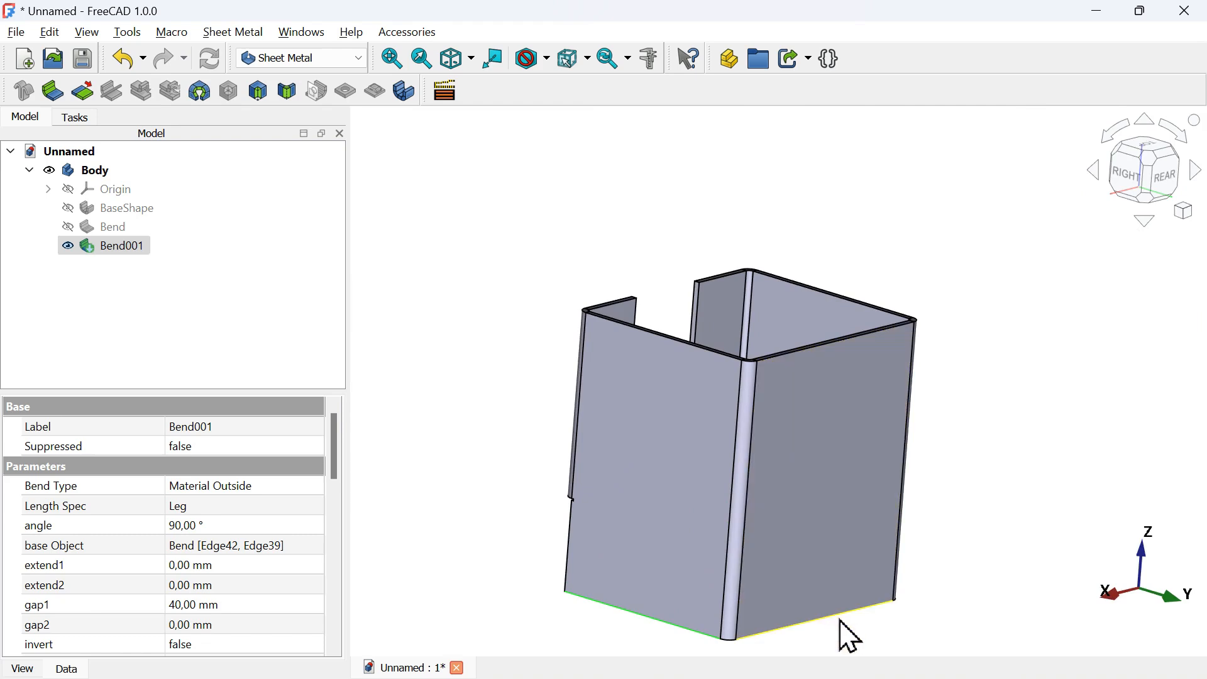
key("0")
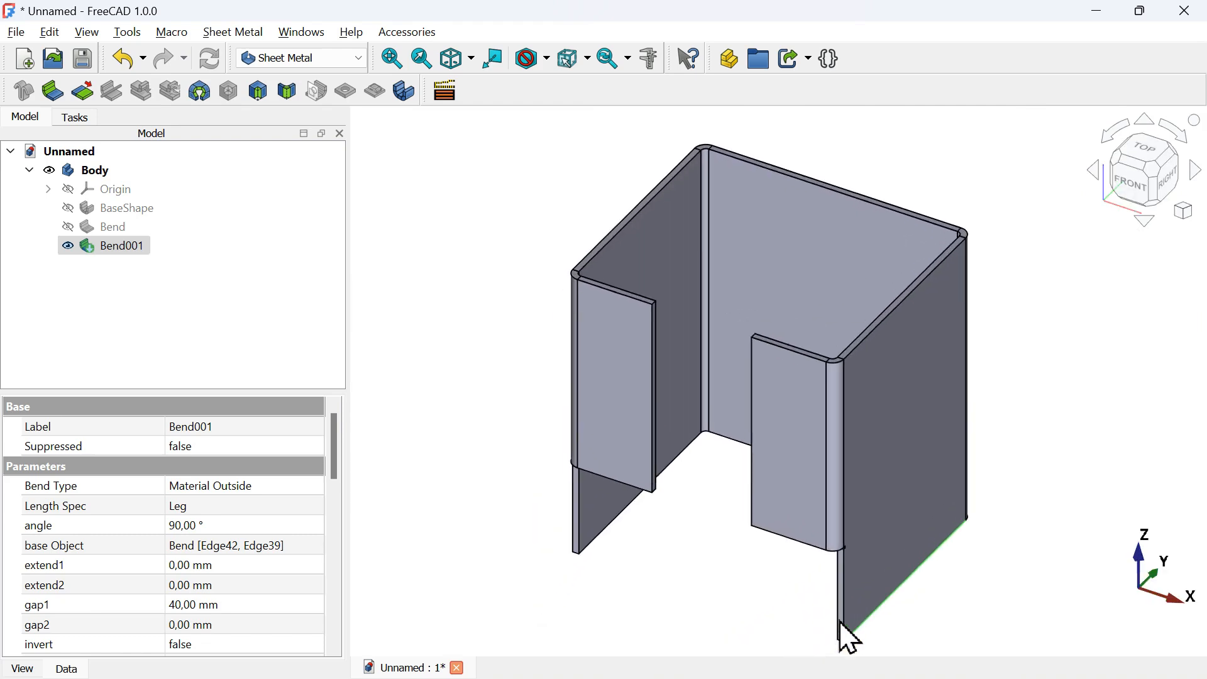
left_click(55, 100)
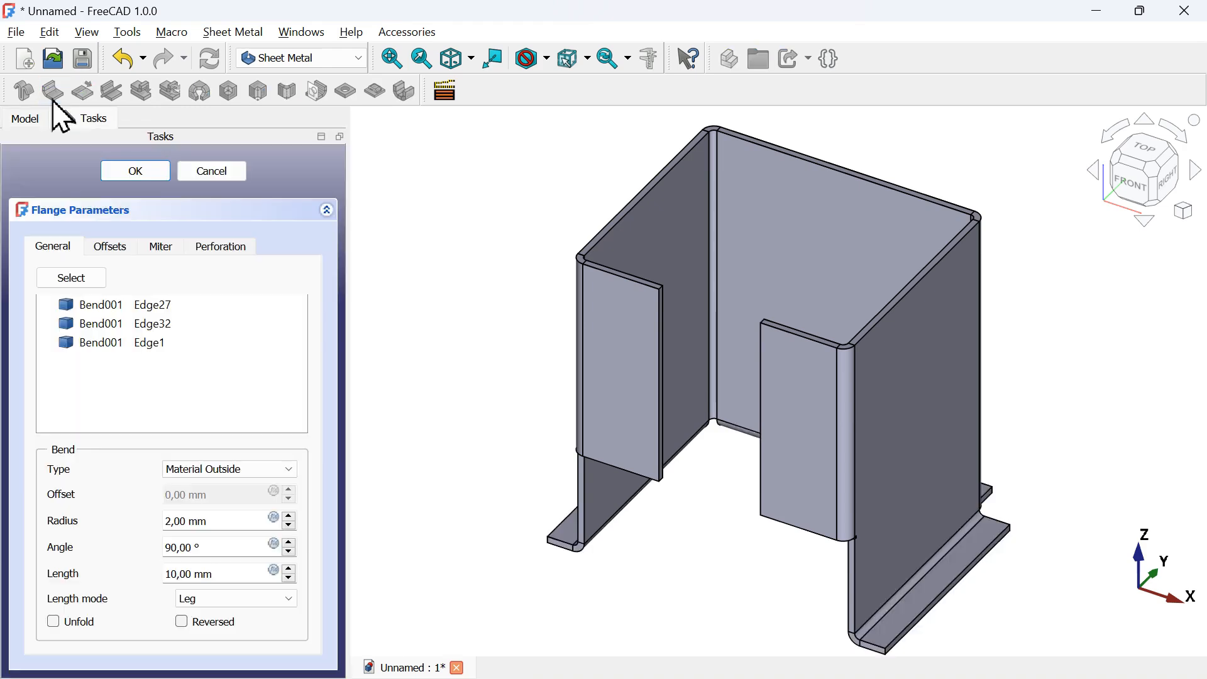
Set the bottom flanges' length to 30 mm, compare them with the finished Part1 bracket, and accept the flanges.
scroll(541, 403, "down", 5)
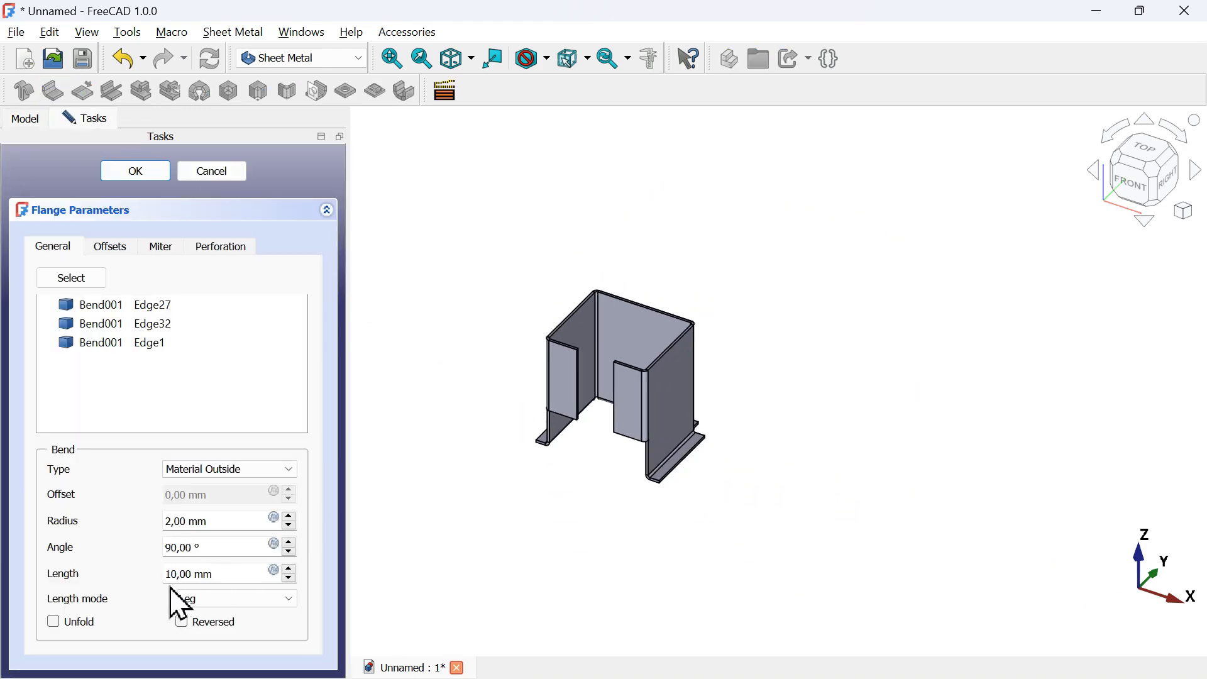
left_click_drag(243, 573, 139, 566)
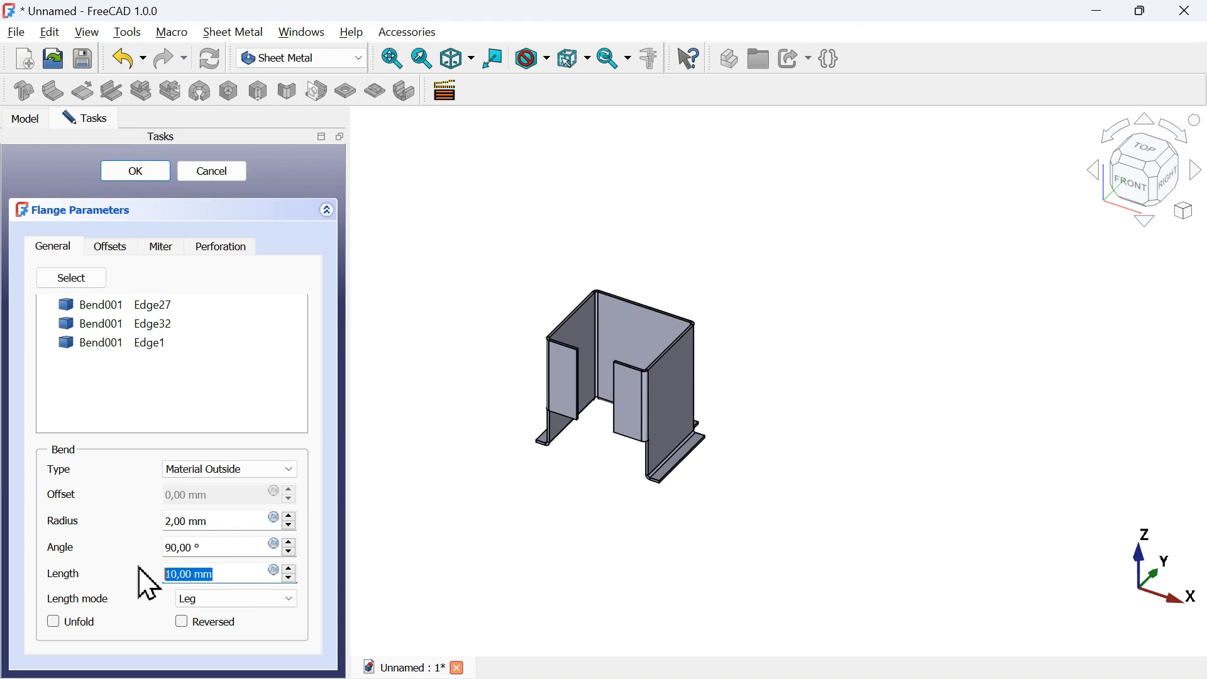
type("30")
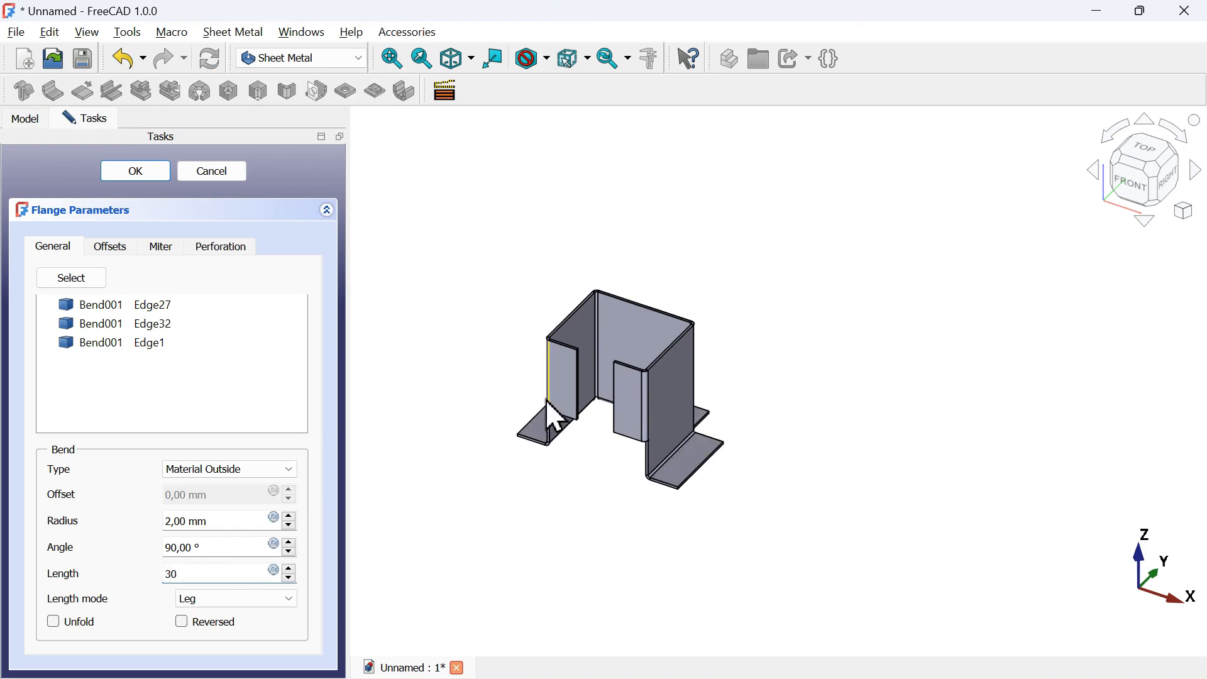
scroll(599, 361, "up", 3)
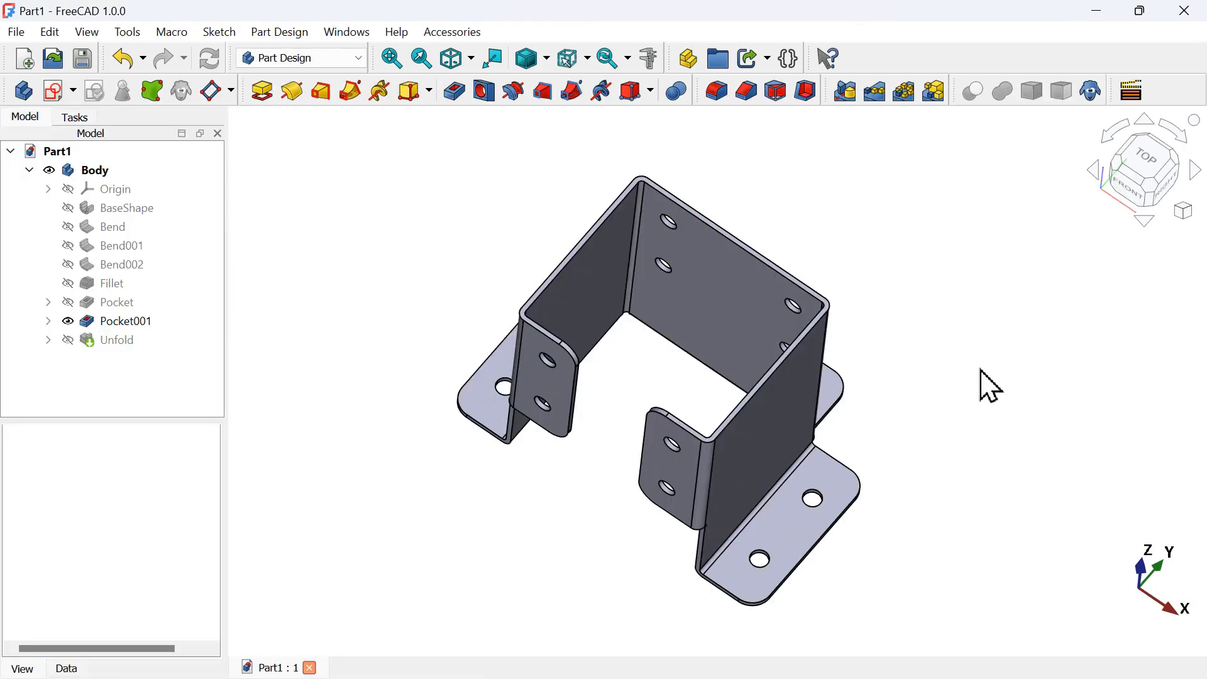
middle_click_drag(973, 374, 946, 329)
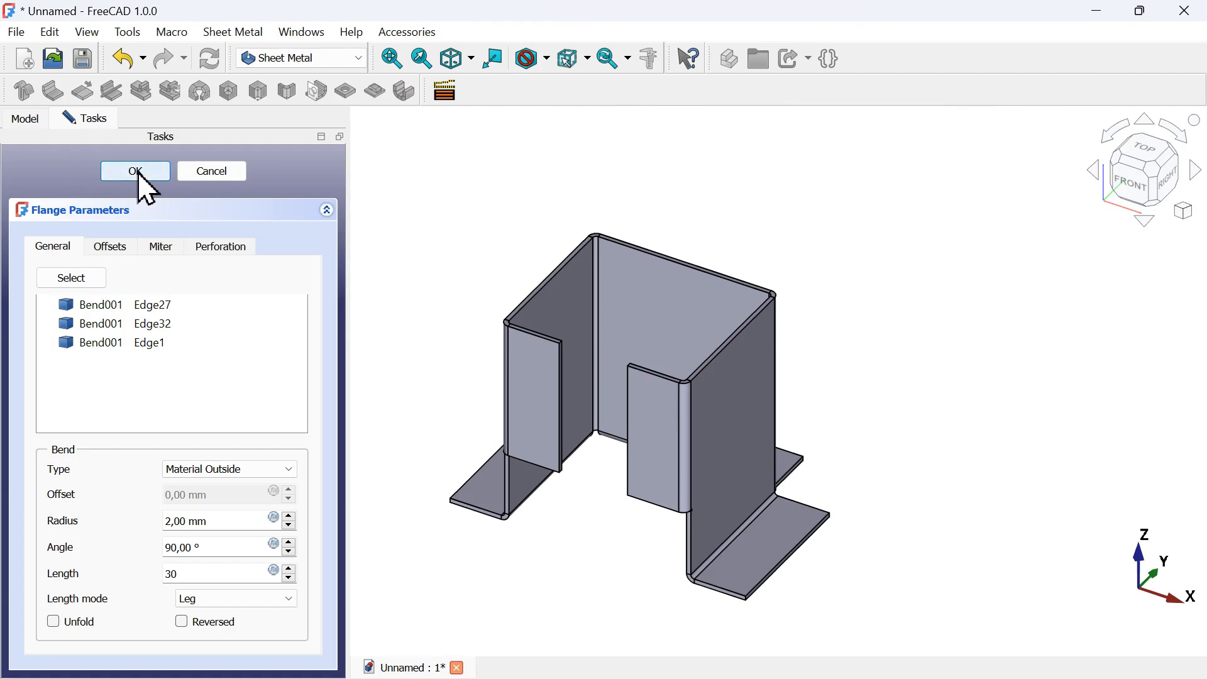
left_click(135, 171)
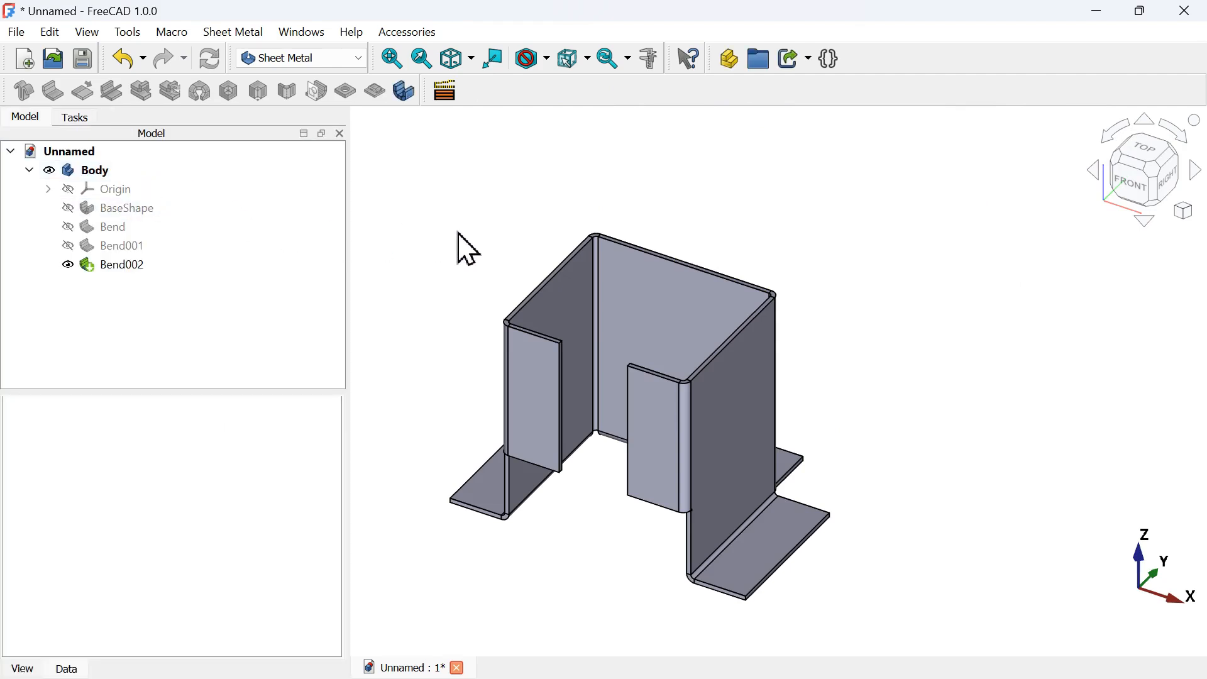
key("v")
key("f")
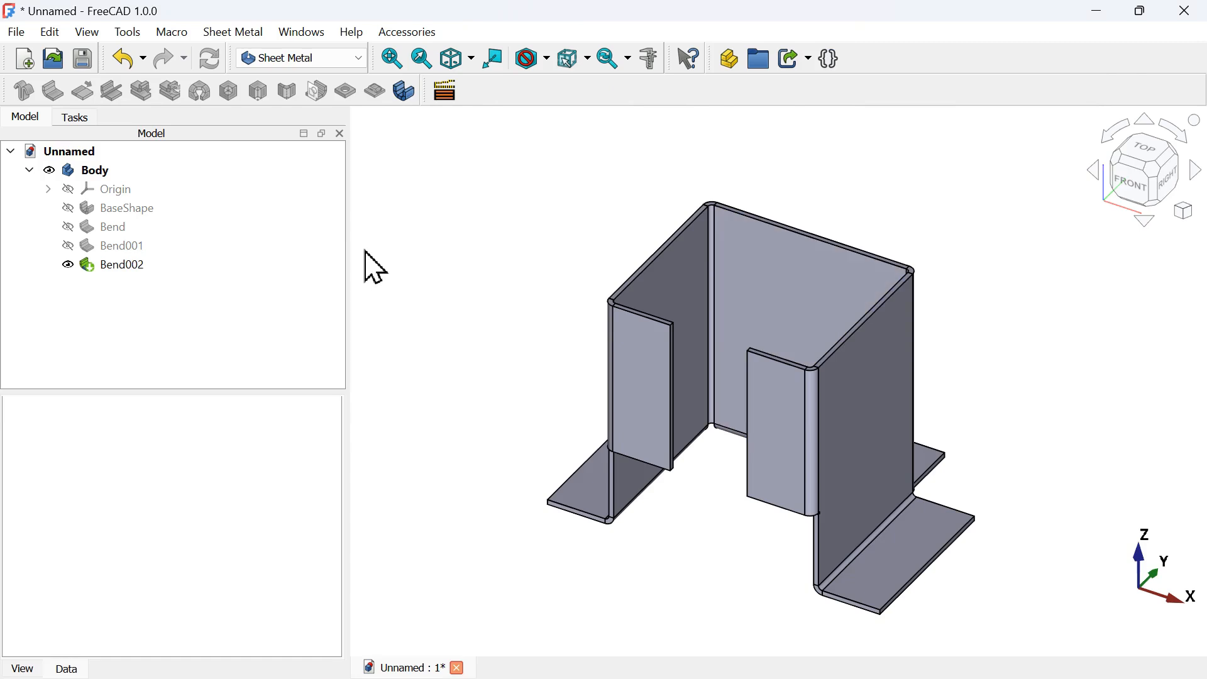
Activate the Part Design workbench and check the Fillet feature in the Part1 reference document.
left_click(342, 58)
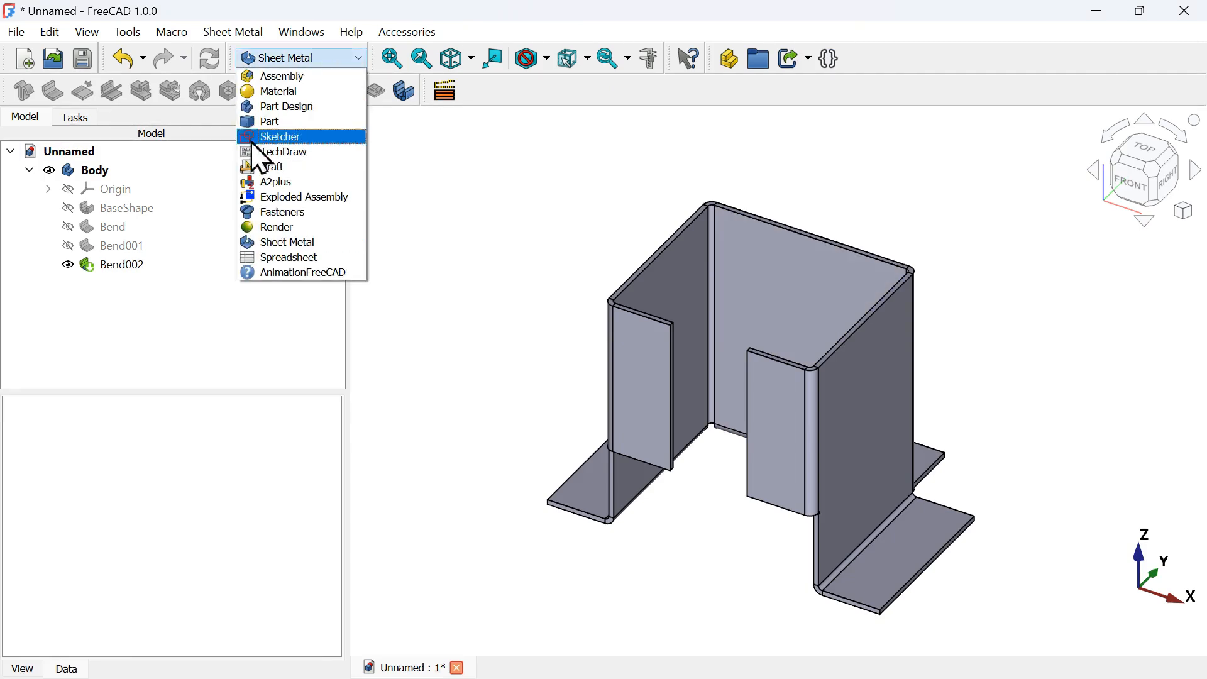
left_click(322, 107)
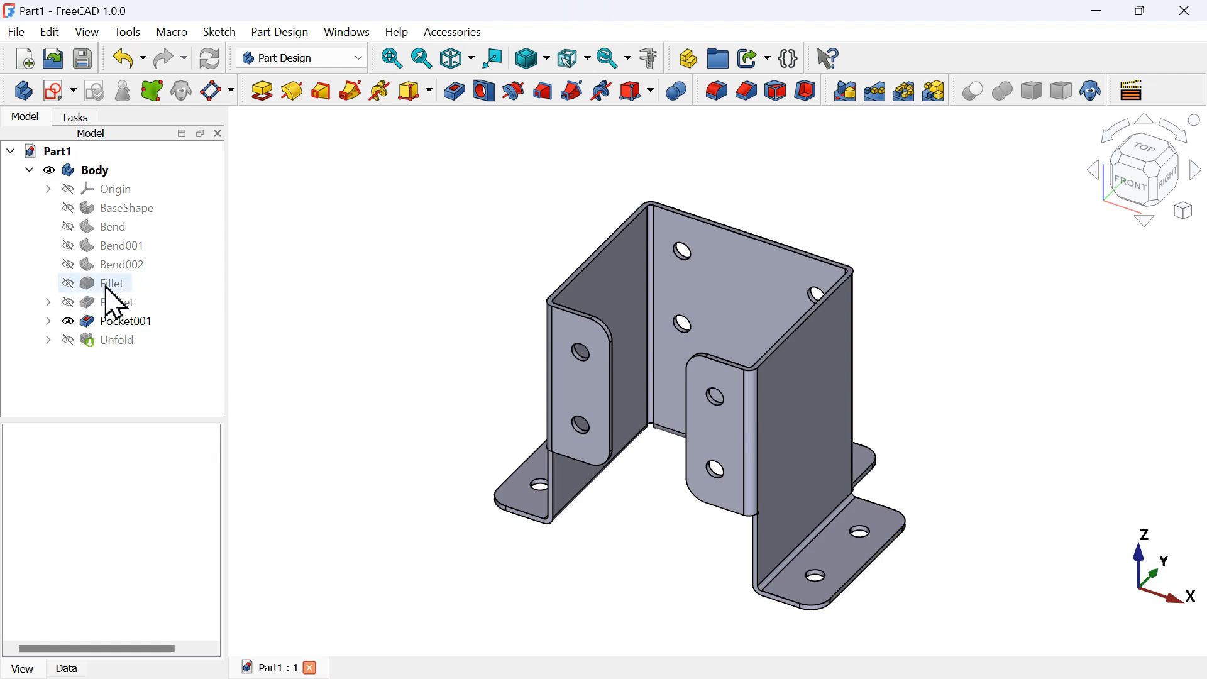
key("alt+Tab")
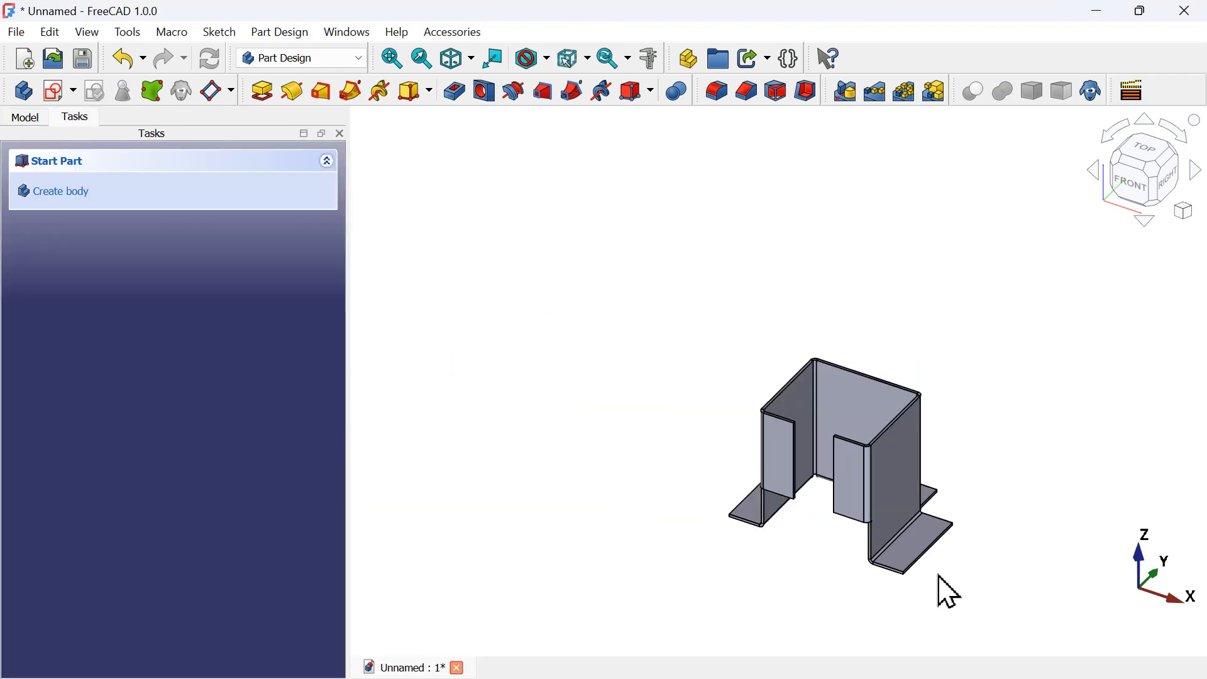
Start a 10 mm fillet on the front outer corner edge of the right-hand mounting flange in the Unnamed document.
scroll(949, 592, "up", 5)
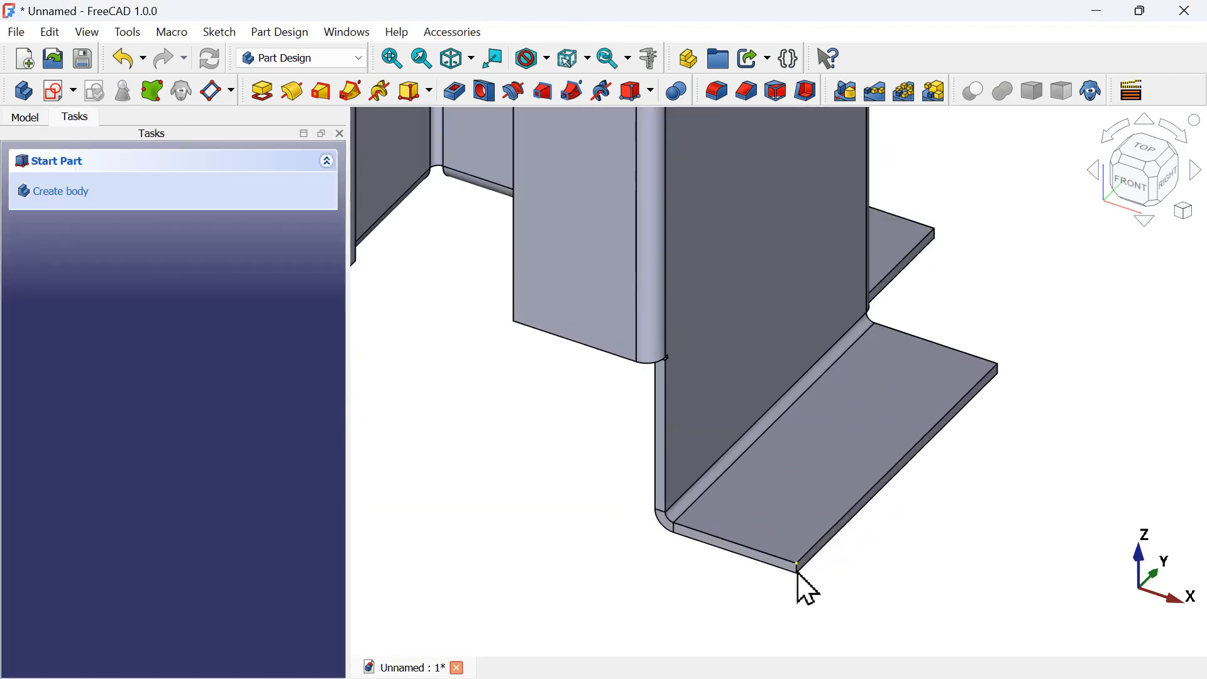
scroll(807, 588, "up", 5)
left_click(796, 570)
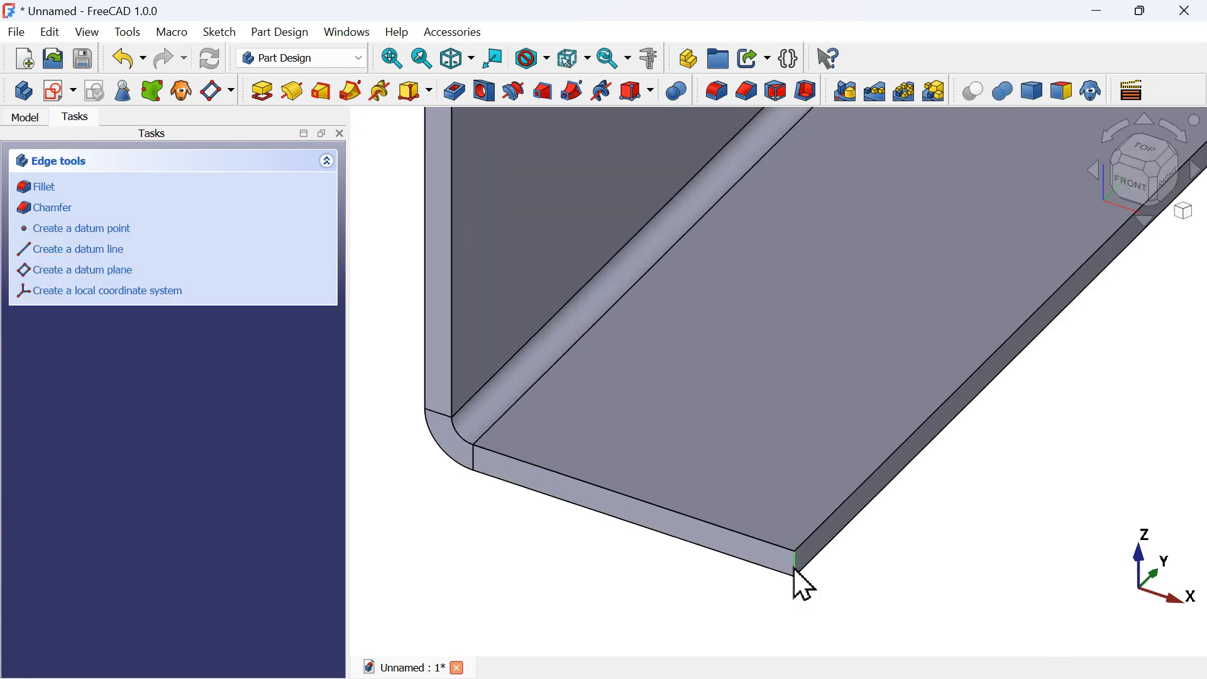
left_click(717, 91)
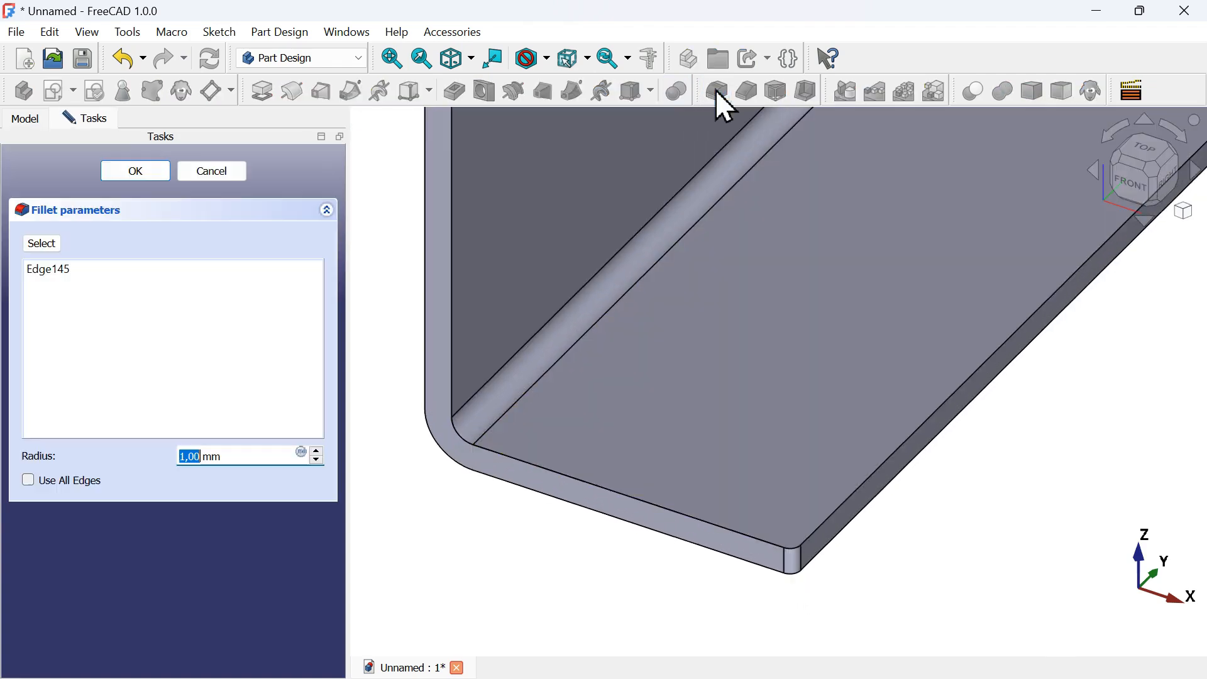
scroll(818, 408, "down", 3)
scroll(825, 404, "down", 1)
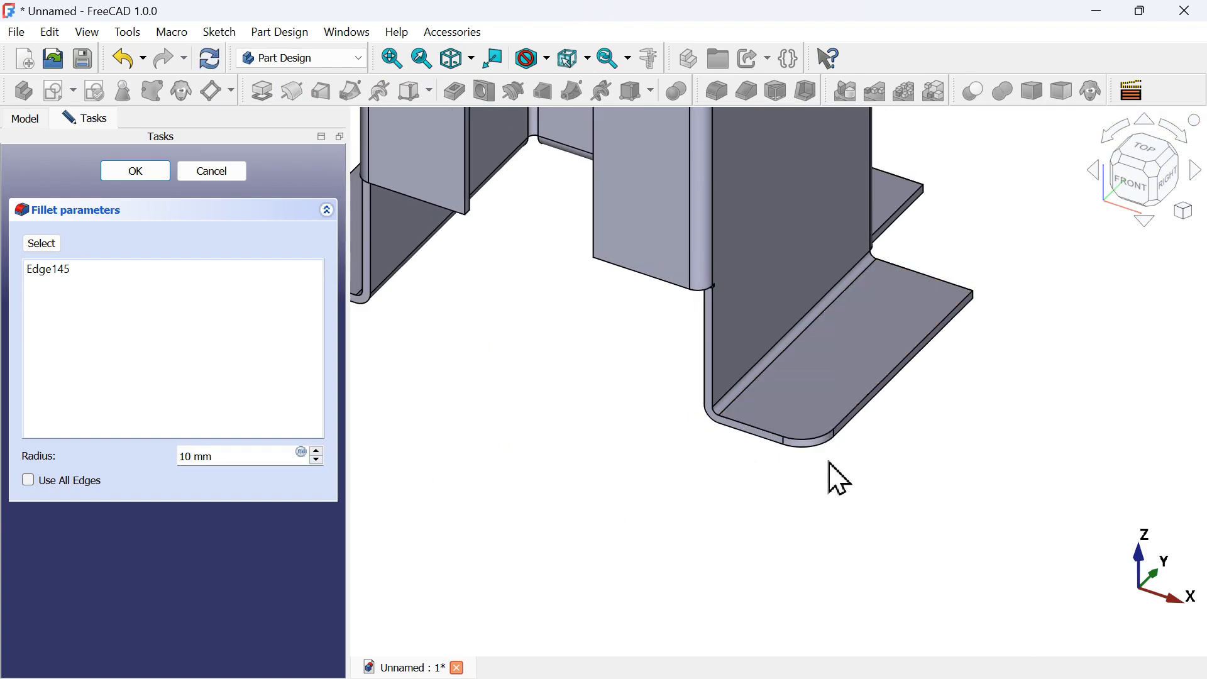
scroll(829, 463, "down", 3)
scroll(877, 355, "up", 1)
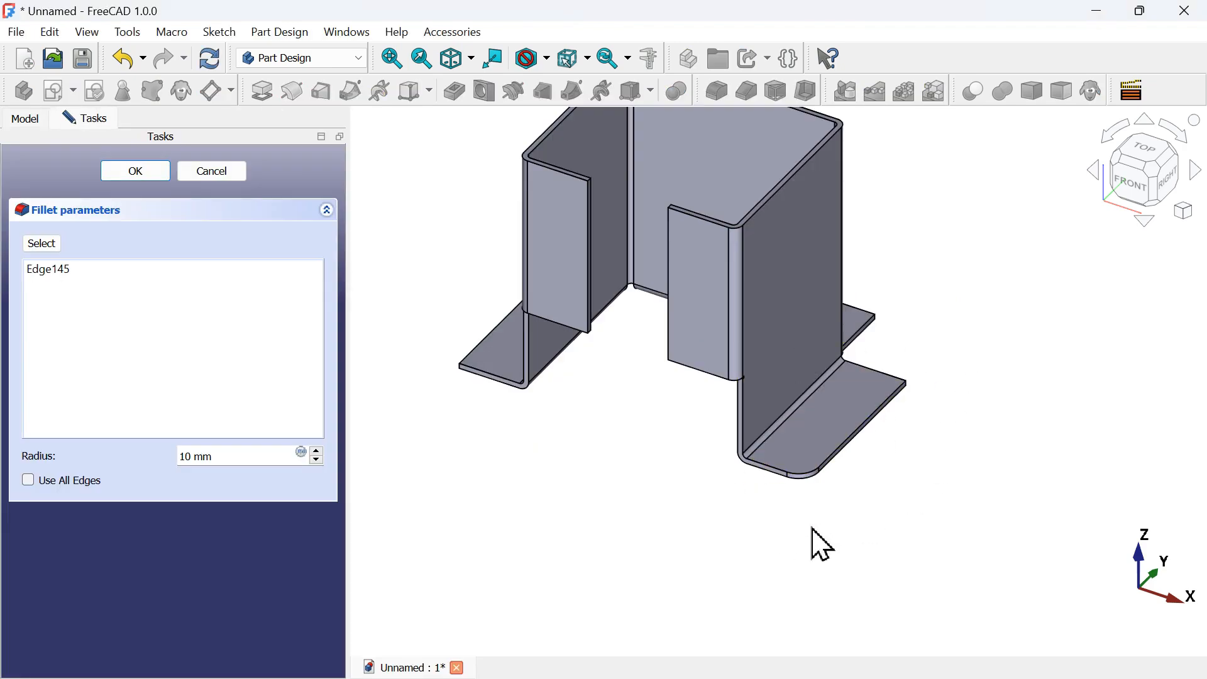
scroll(811, 553, "down", 4)
scroll(819, 439, "up", 4)
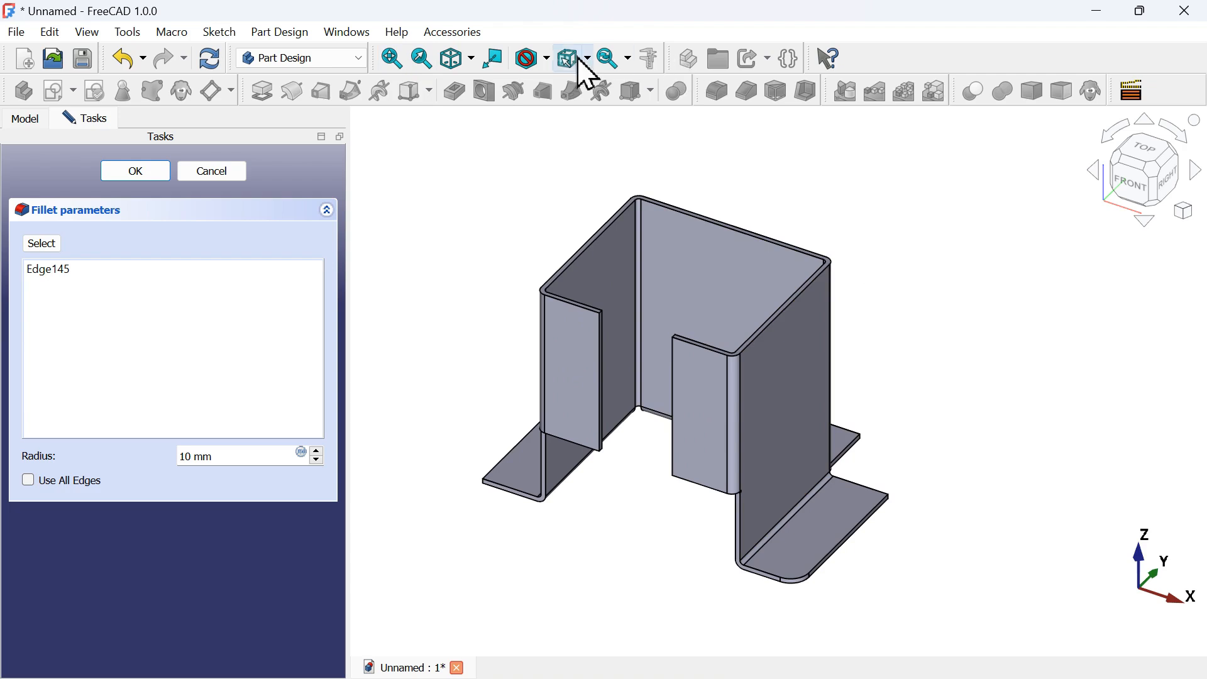
Display the bracket in Wireframe mode and enable edge selection for the fillet.
left_click(548, 59)
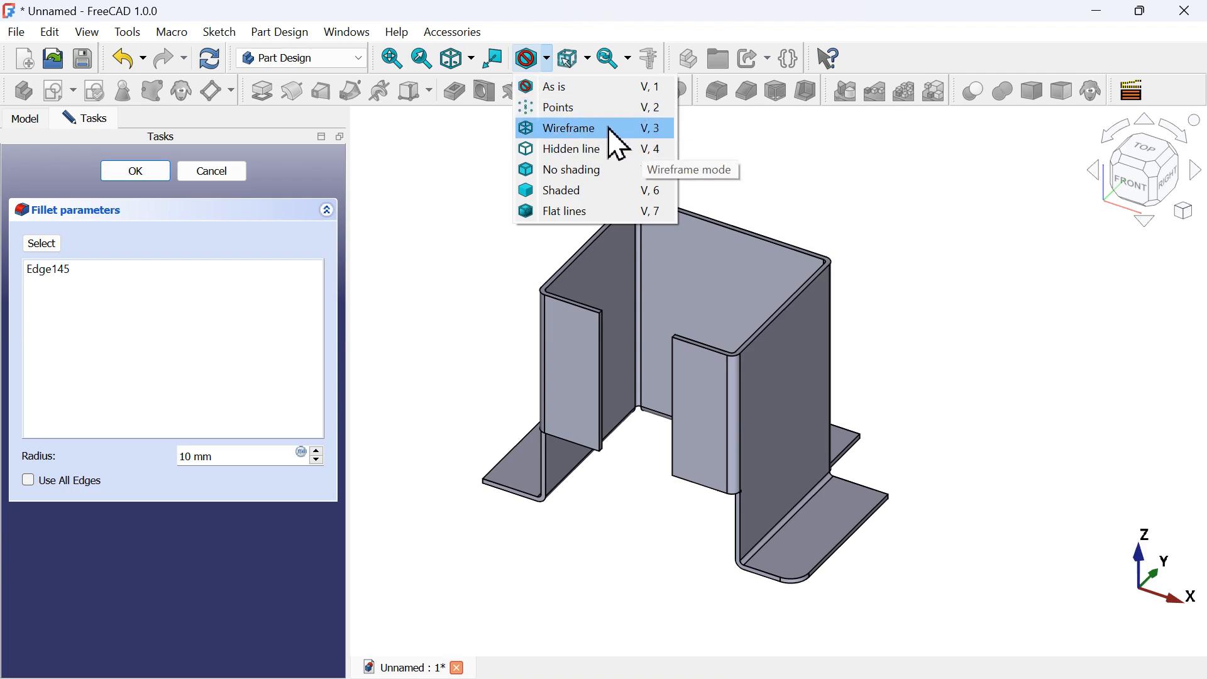
left_click(611, 130)
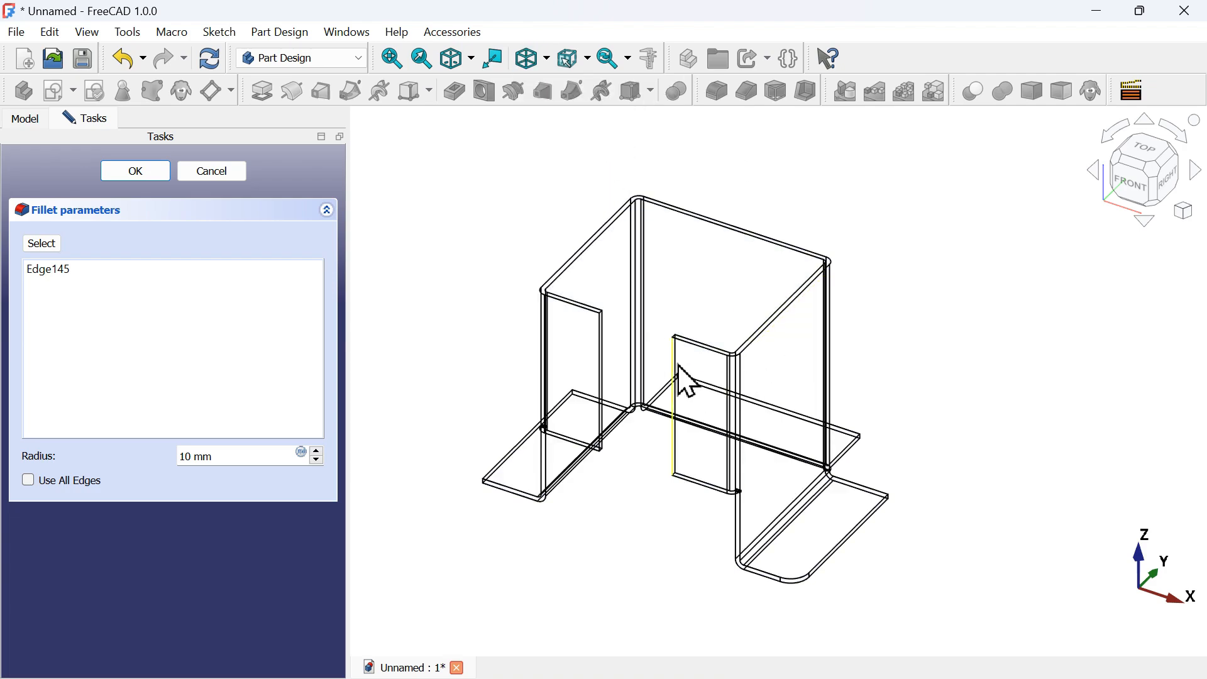
left_click(49, 245)
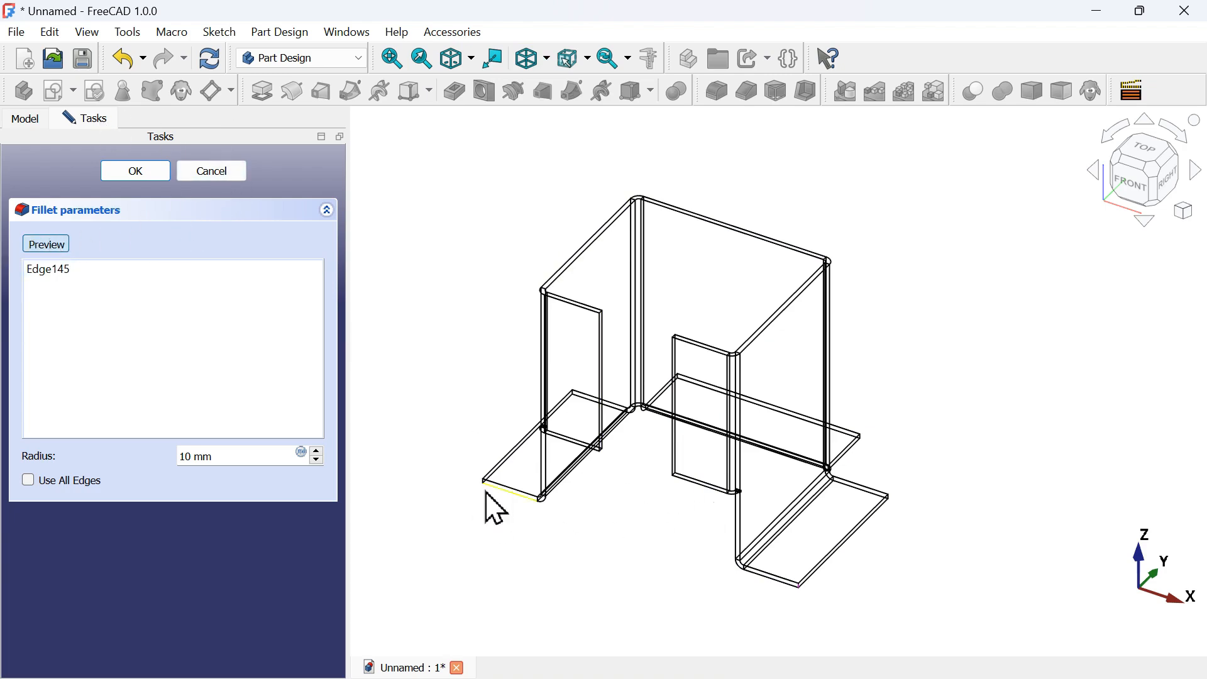
Add the remaining five outer corner edges of the three bottom mounting flanges to the fillet.
scroll(951, 547, "up", 8)
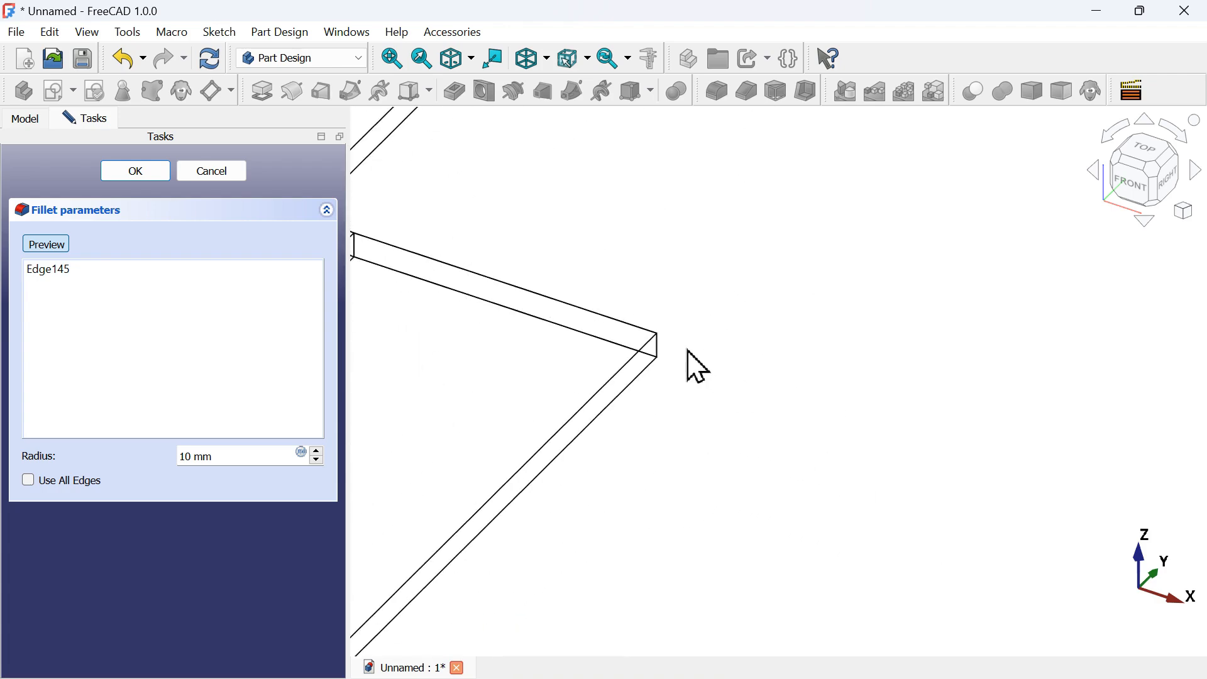
left_click(666, 350)
scroll(858, 342, "down", 5)
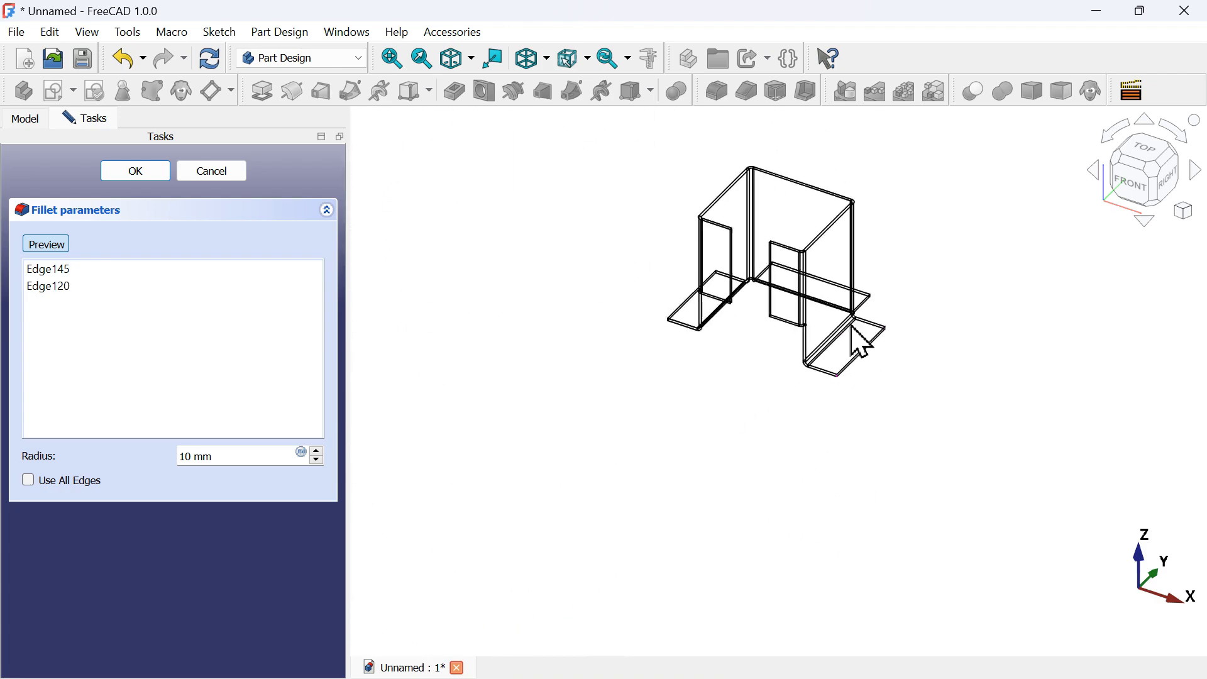
scroll(531, 485, "up", 6)
left_click(602, 341)
left_click(601, 338)
scroll(503, 303, "down", 8)
scroll(585, 291, "up", 7)
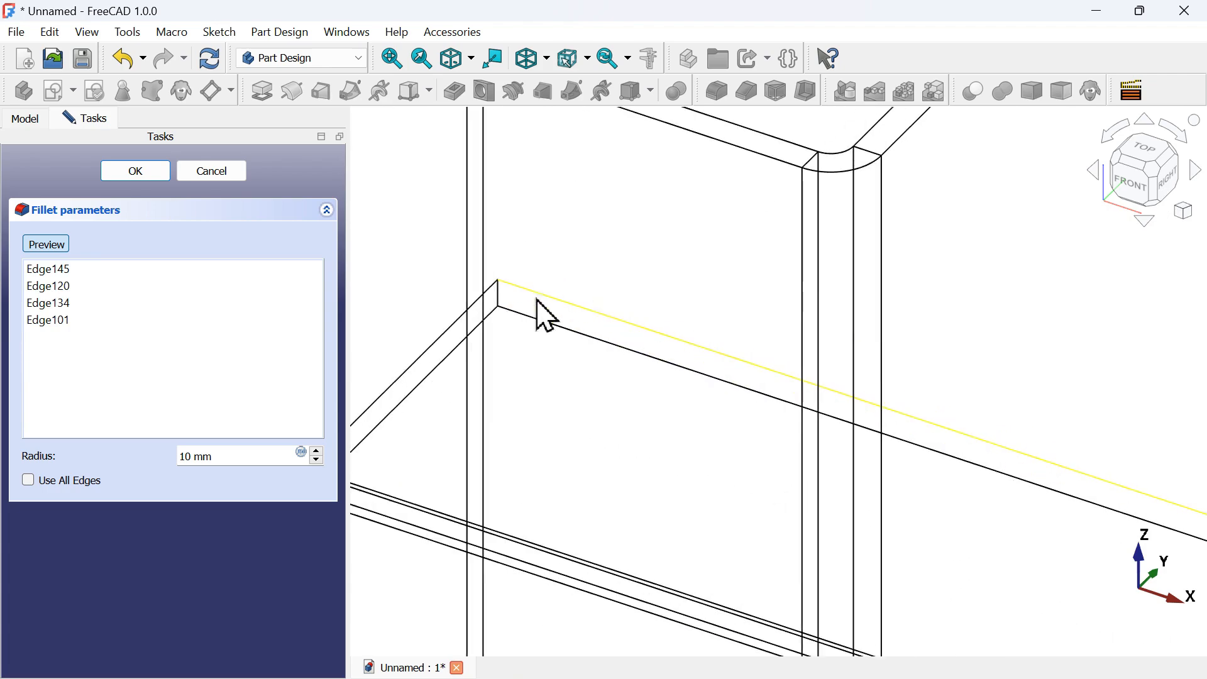
left_click(496, 293)
scroll(503, 295, "down", 5)
scroll(831, 400, "up", 5)
left_click(724, 368)
scroll(844, 291, "down", 5)
scroll(844, 288, "down", 5)
Add the upper and lower free corner edges of both inward front flanges to the fillet.
scroll(636, 197, "up", 9)
left_click(638, 197)
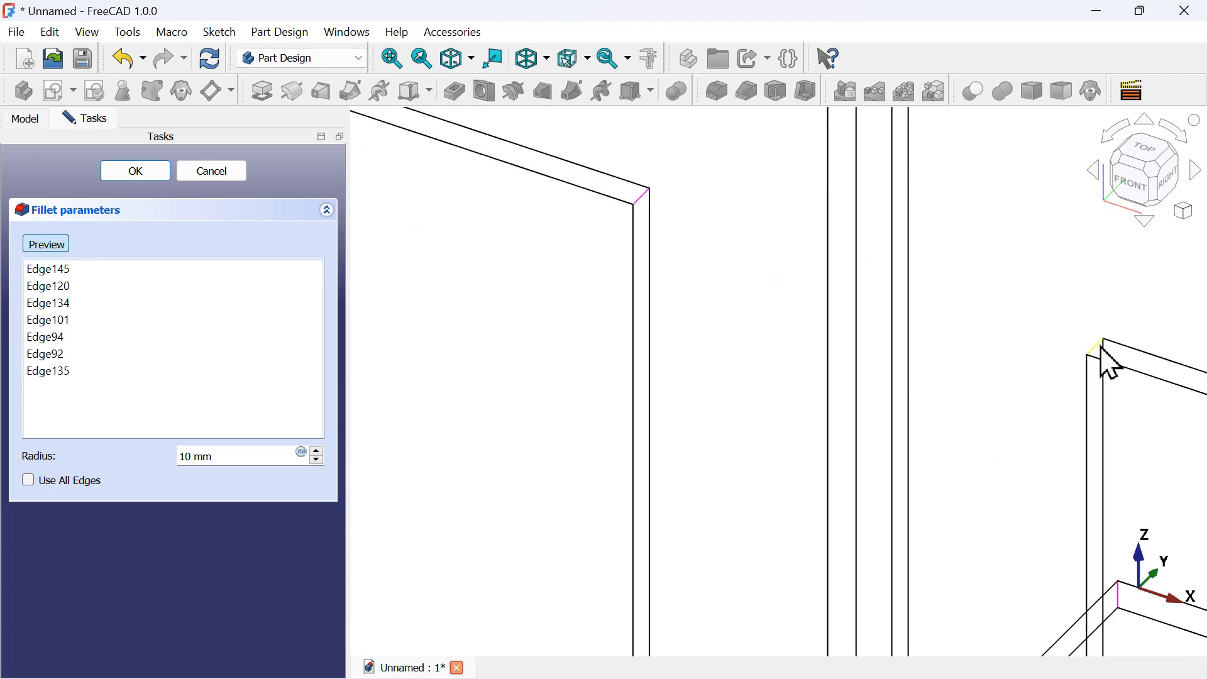
left_click(1098, 347)
scroll(1100, 349, "down", 7)
scroll(1125, 529, "up", 9)
left_click(922, 471)
scroll(925, 472, "down", 5)
scroll(724, 414, "up", 4)
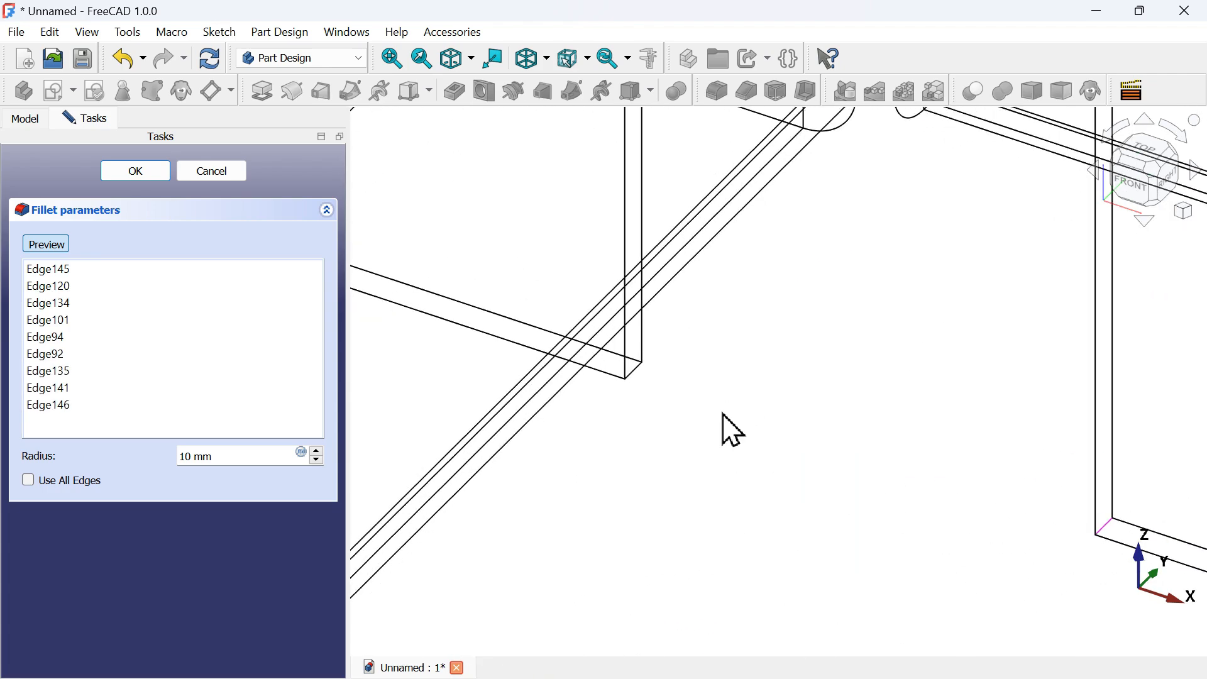
left_click(637, 371)
scroll(745, 445, "down", 5)
scroll(755, 444, "up", 2)
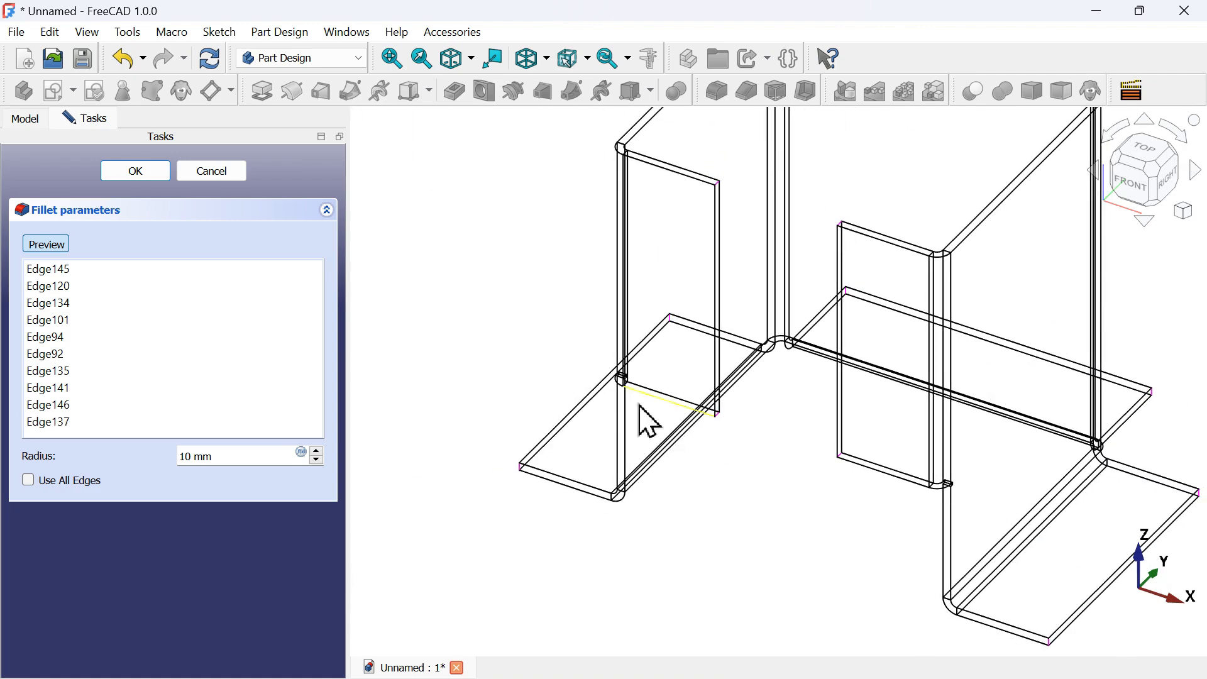
scroll(509, 365, "down", 3)
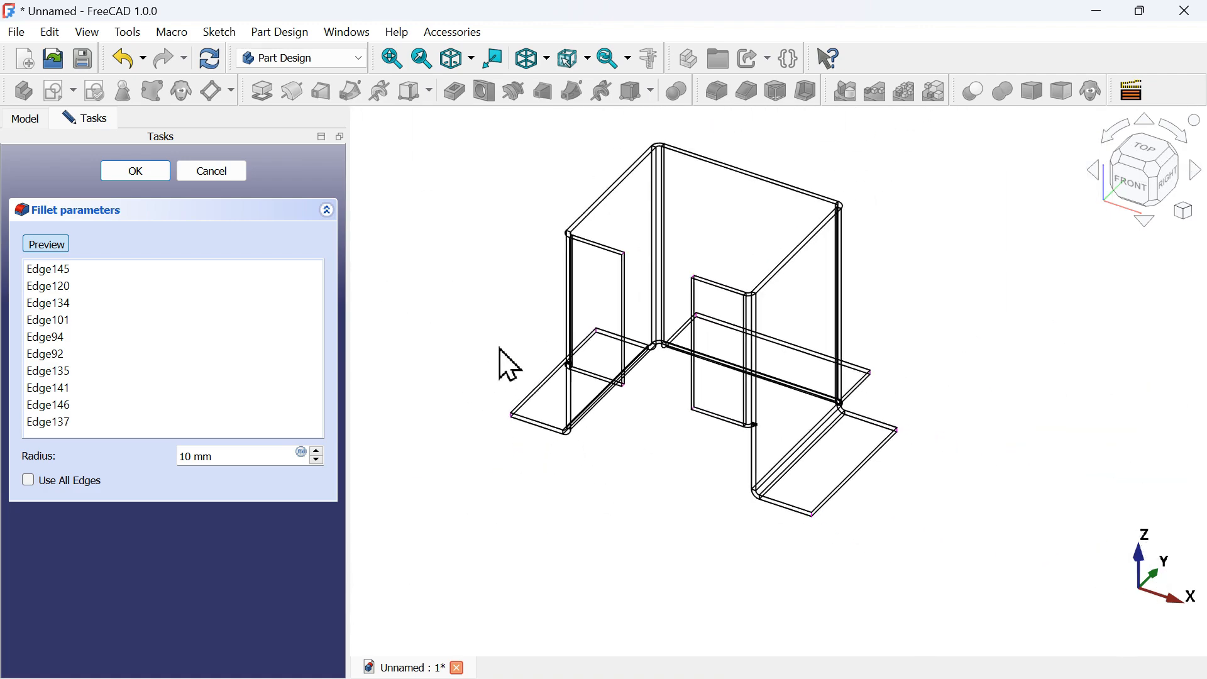
Preview the 10 mm fillet, restore the Flat lines display mode and apply the fillet to the bracket.
left_click(66, 245)
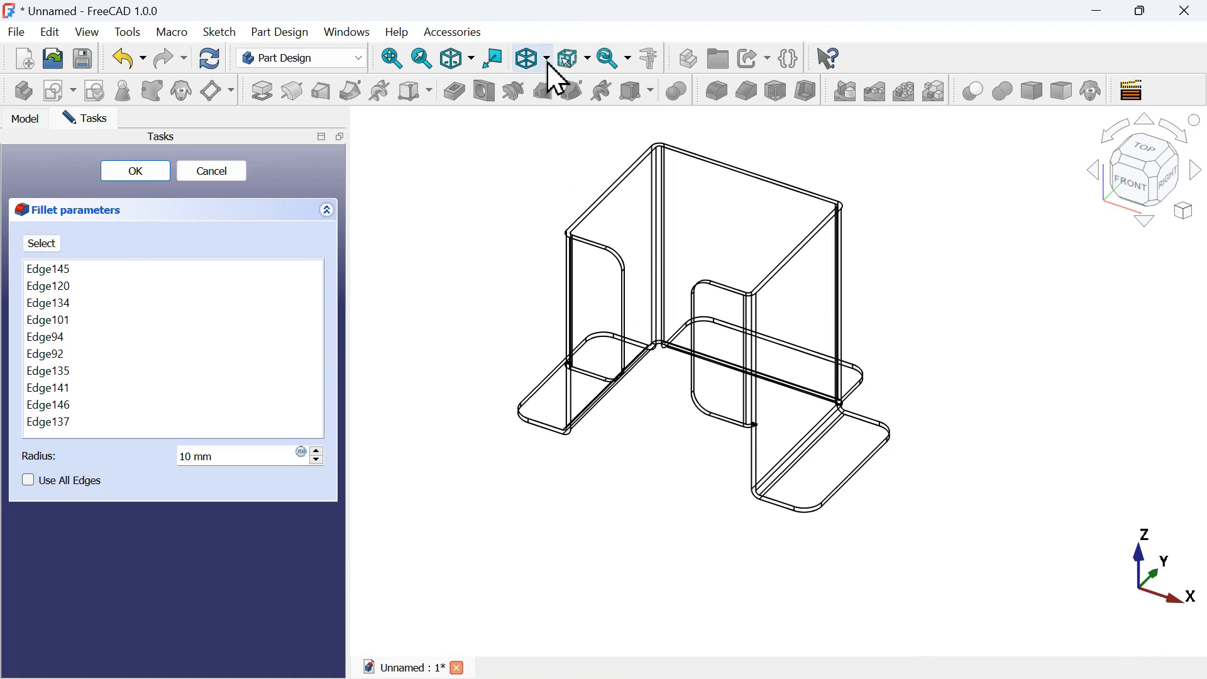
left_click(549, 62)
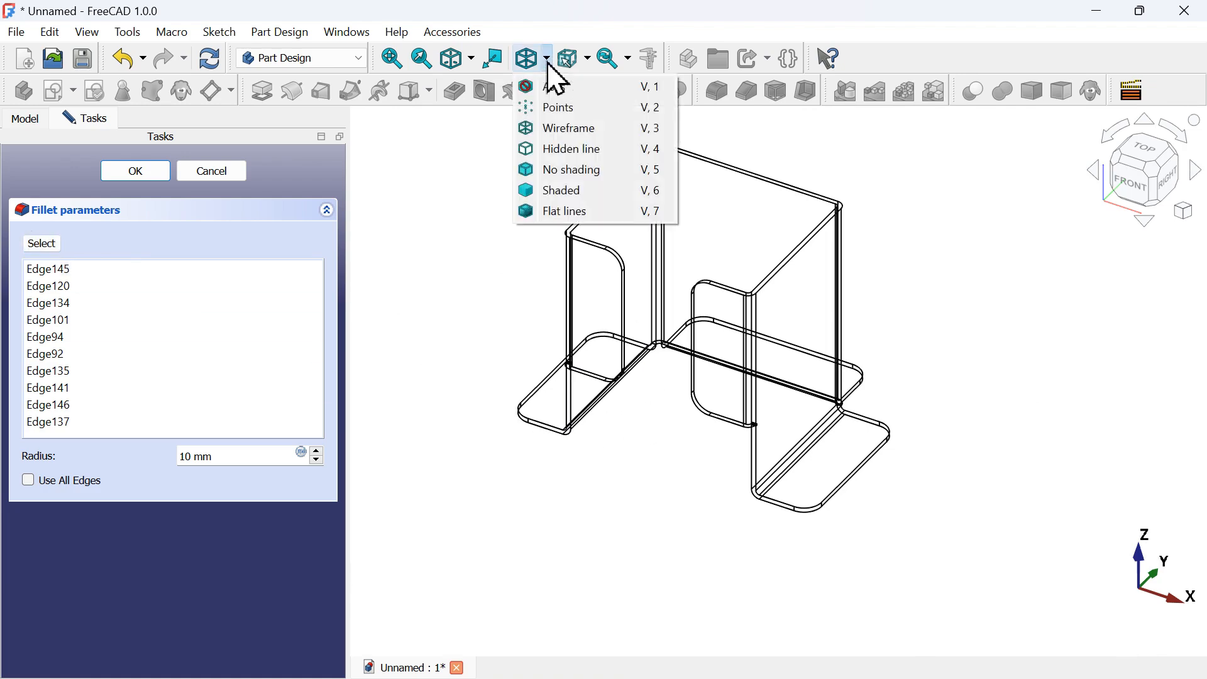
left_click(647, 214)
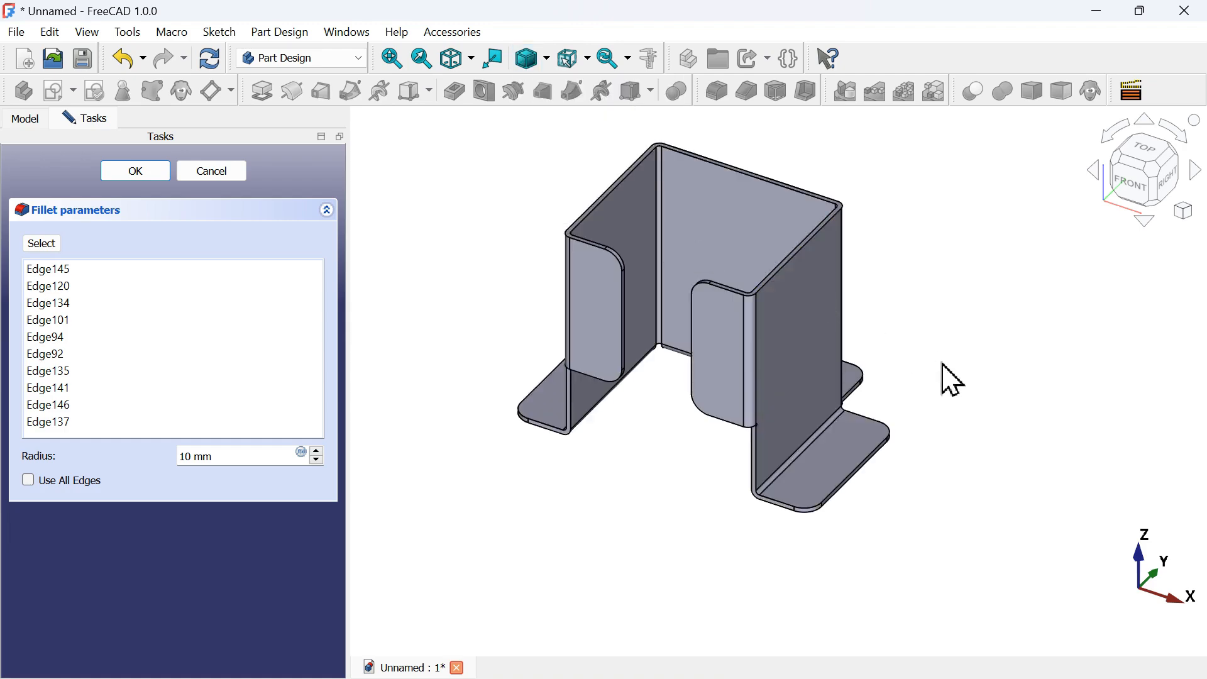
middle_click_drag(933, 371, 608, 266)
scroll(868, 539, "down", 4)
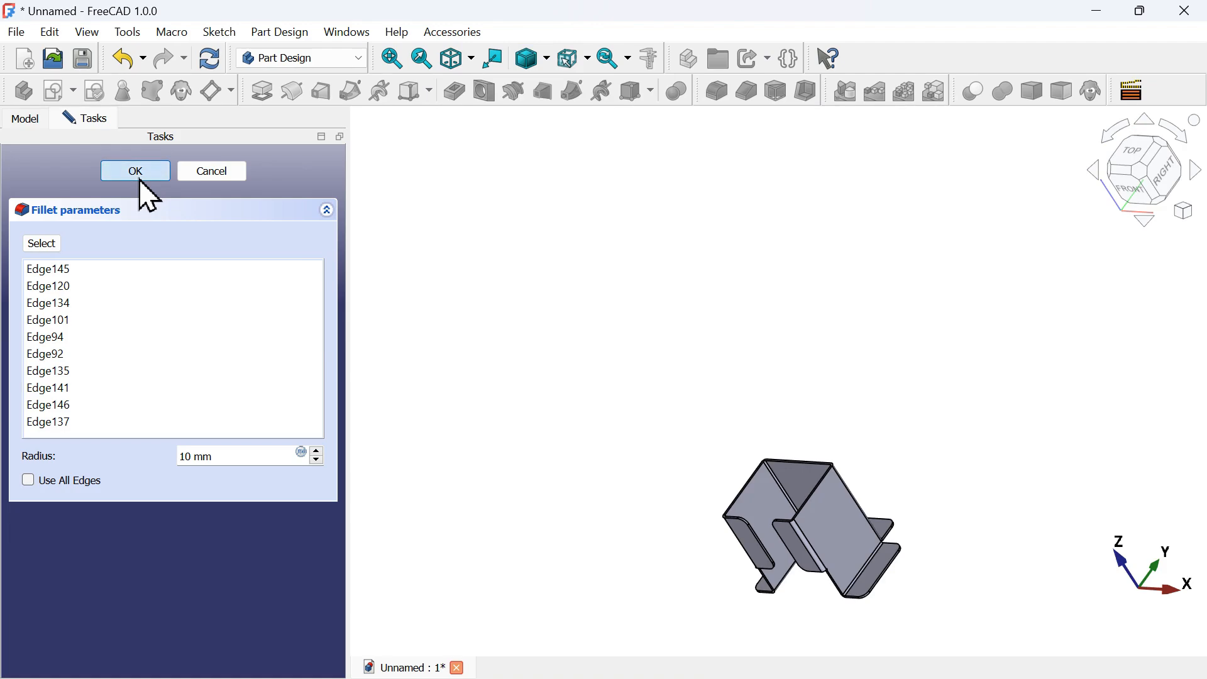
left_click(136, 172)
key("0")
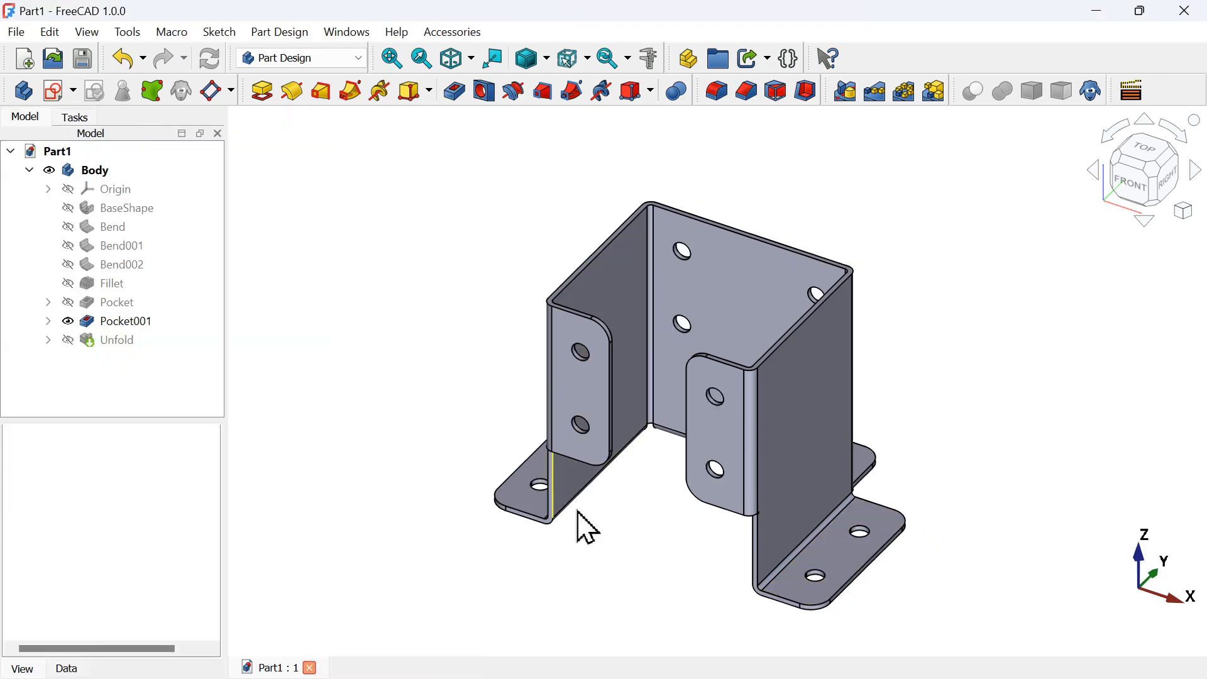
Create a new sketch on the upper face of the right-hand bottom mounting flange in the Unnamed document.
middle_click_drag(914, 350, 863, 434)
key("Home")
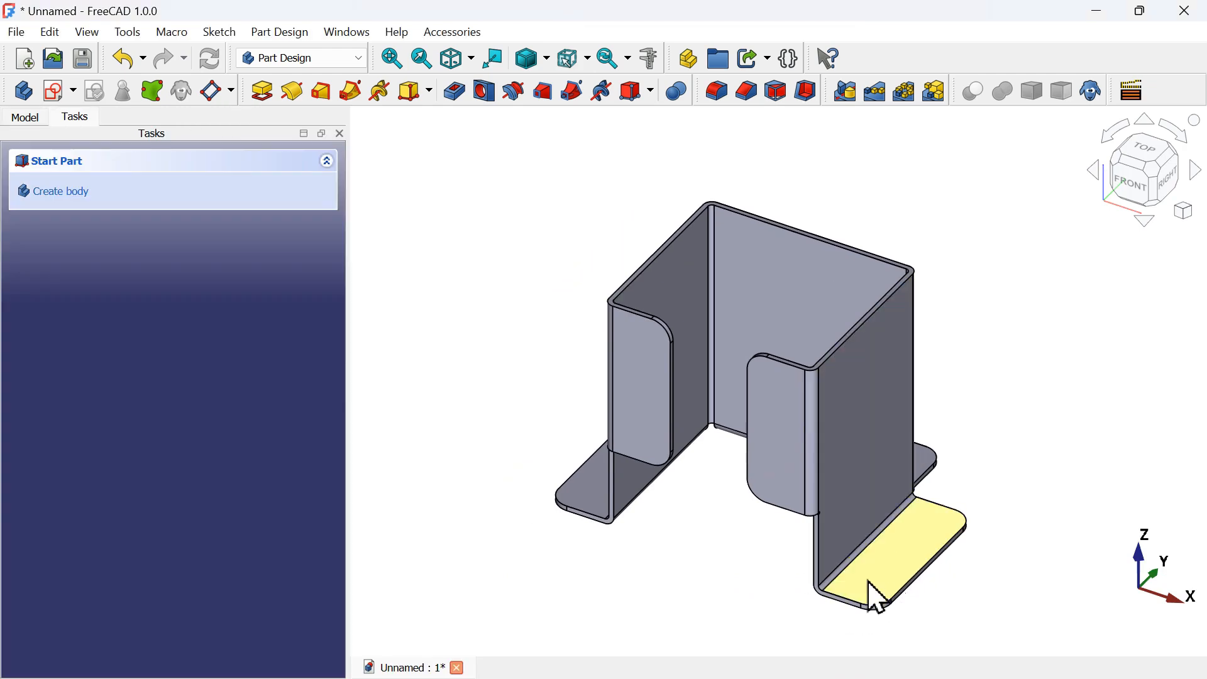
left_click(898, 566)
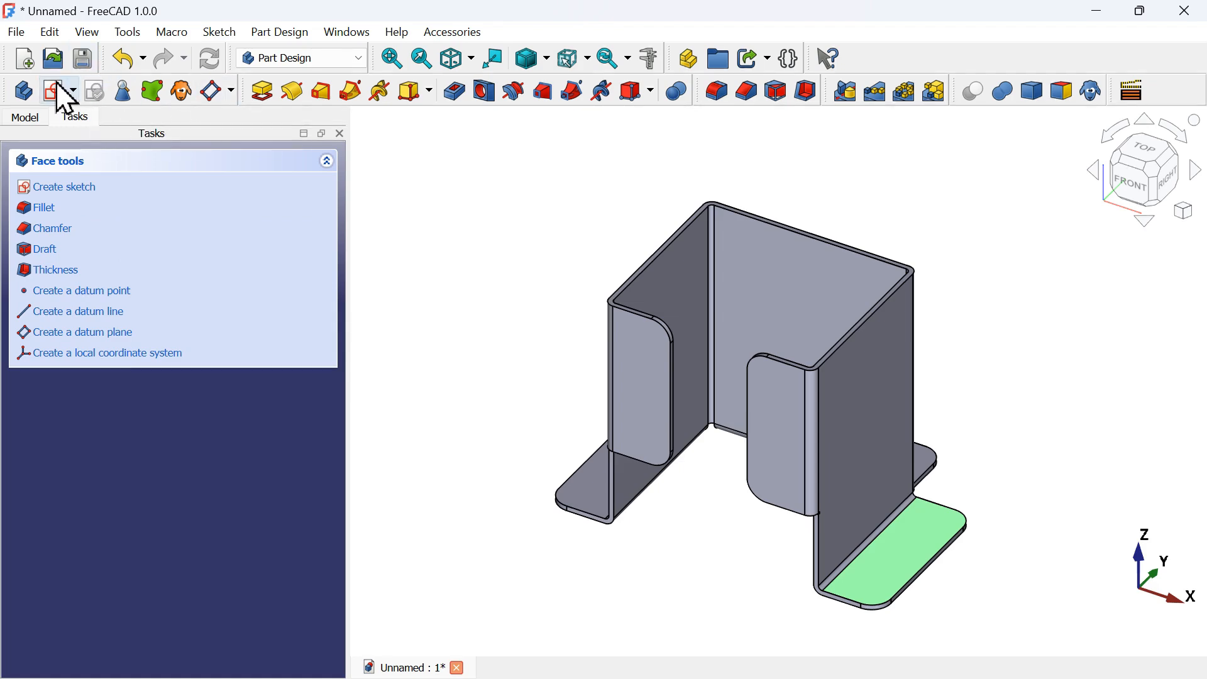
left_click(55, 100)
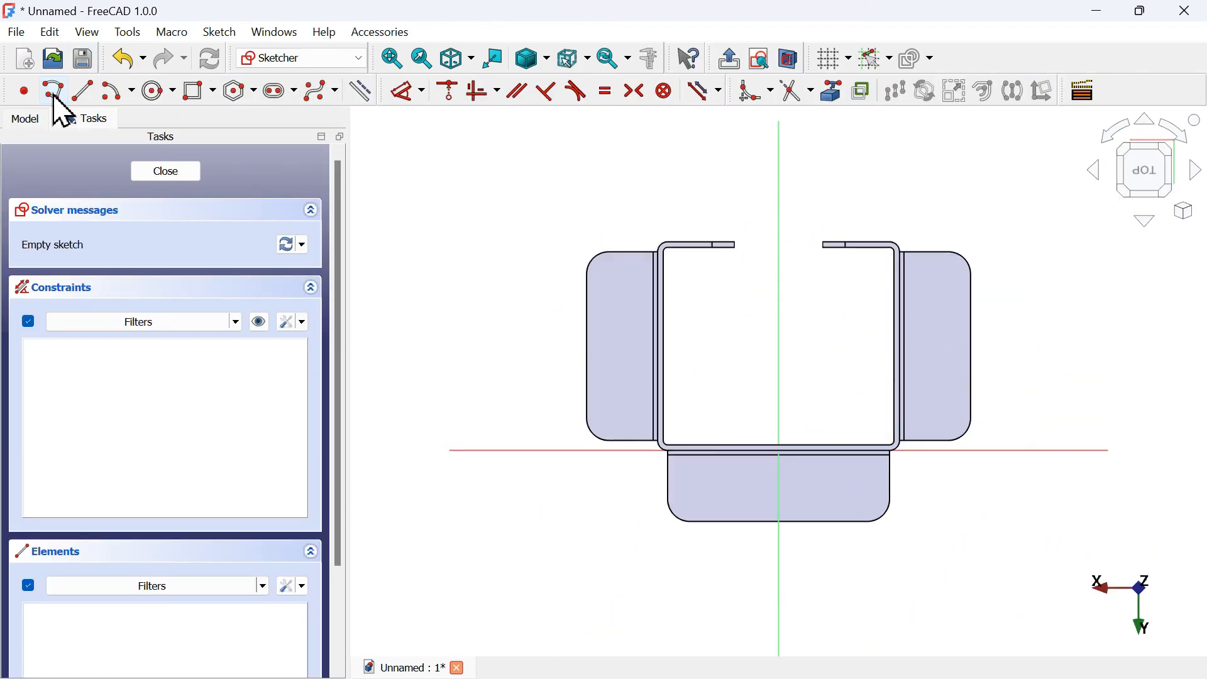
scroll(671, 256, "up", 1)
middle_click_drag(671, 256, 500, 265)
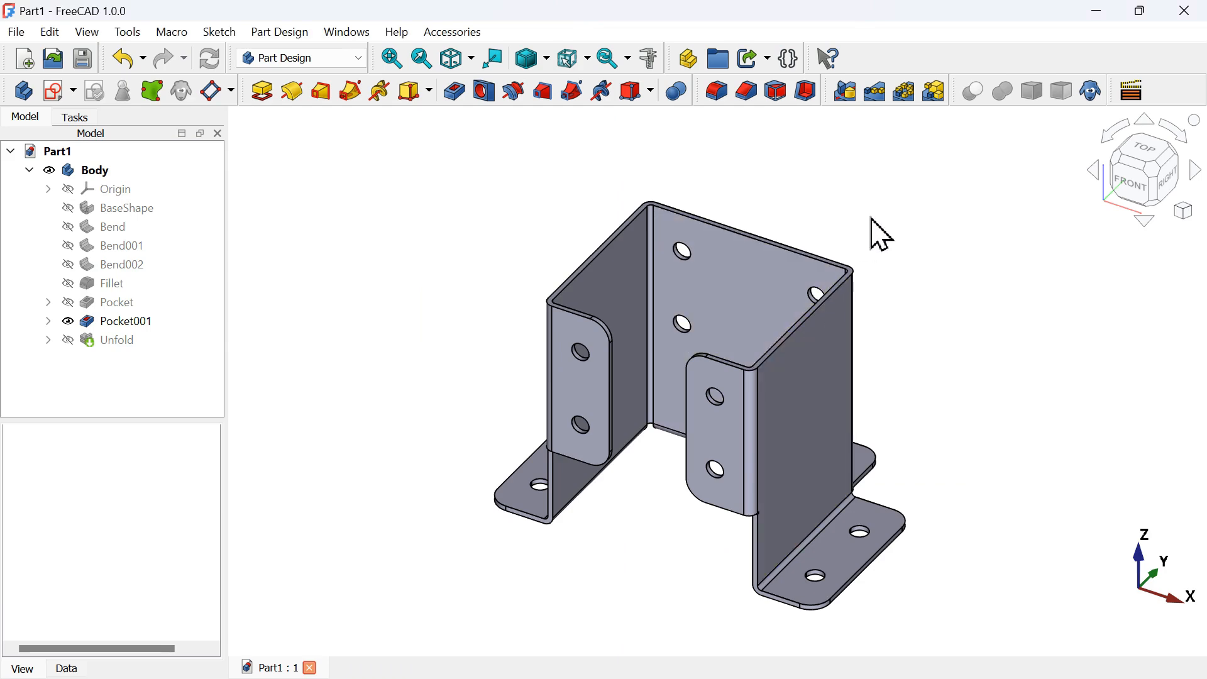
Check the hole layout in the Part1 reference from above and sketch two rough circles on the left-hand mounting flange of the Unnamed sketch.
left_click(1154, 157)
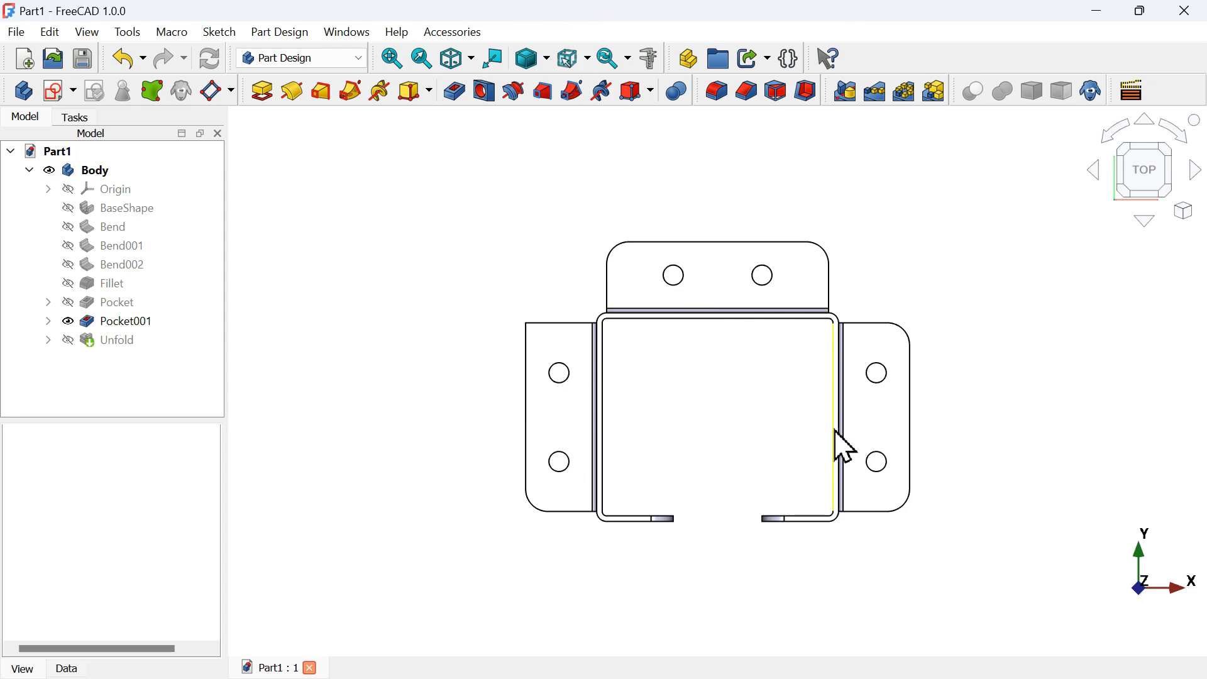
key("alt+Tab")
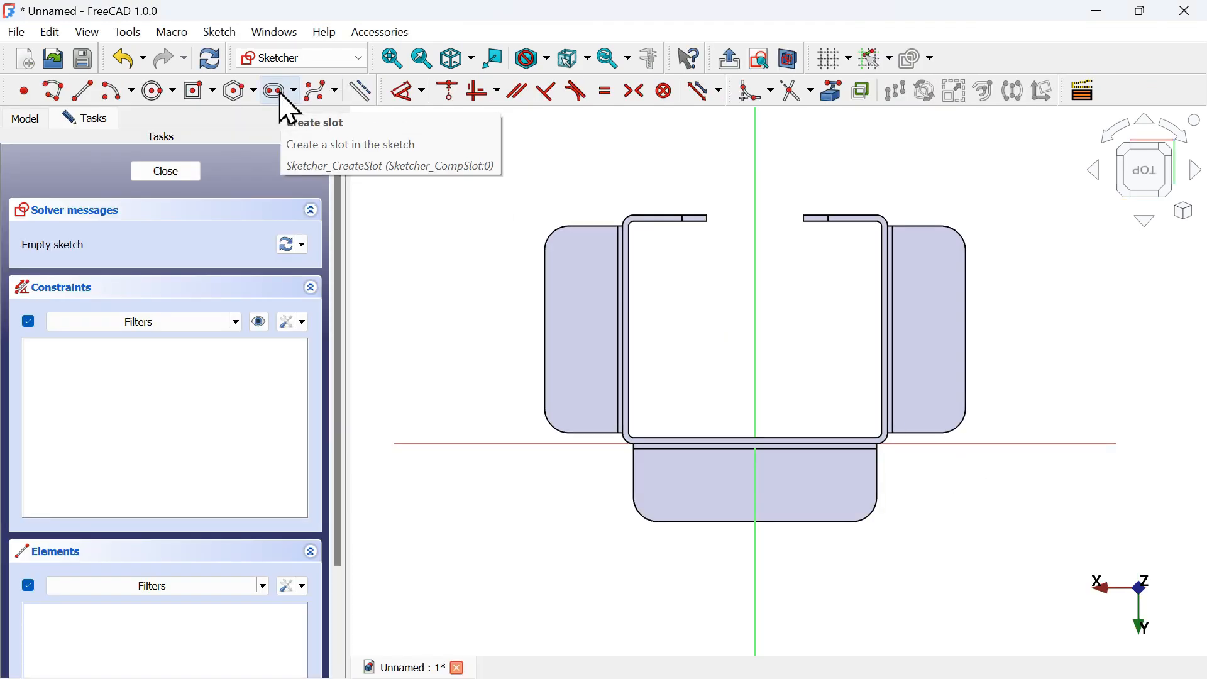
left_click(154, 94)
left_click(577, 277)
left_click(608, 322)
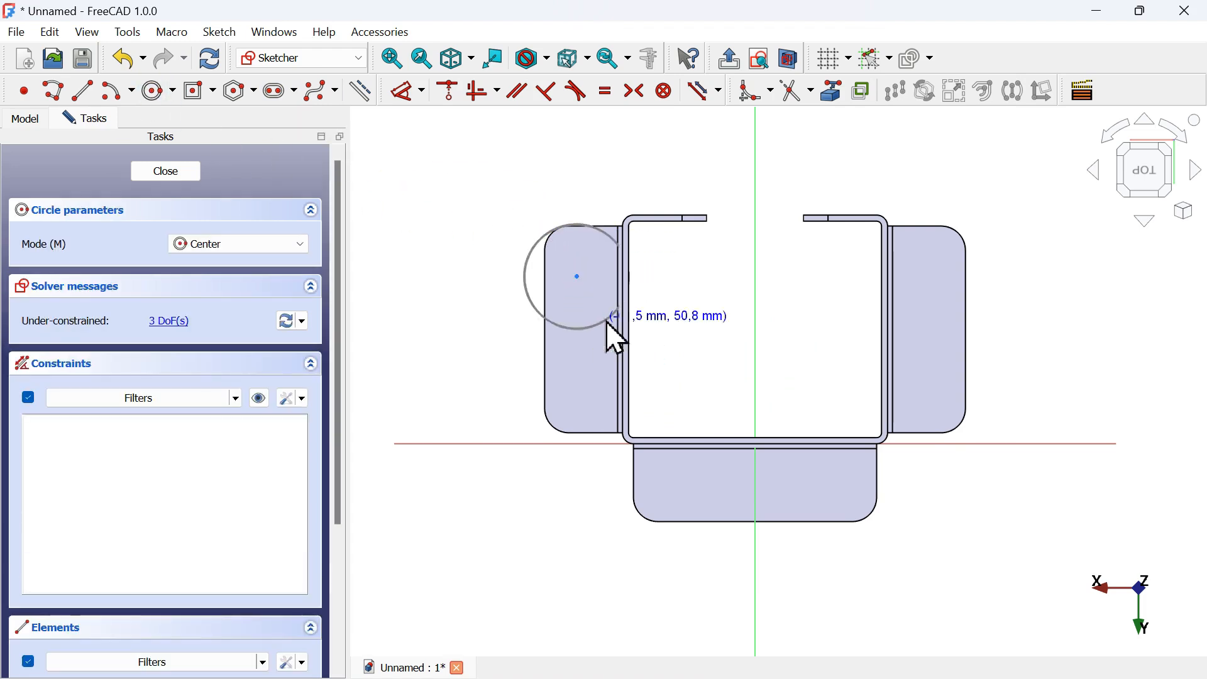
left_click(587, 388)
left_click(589, 478)
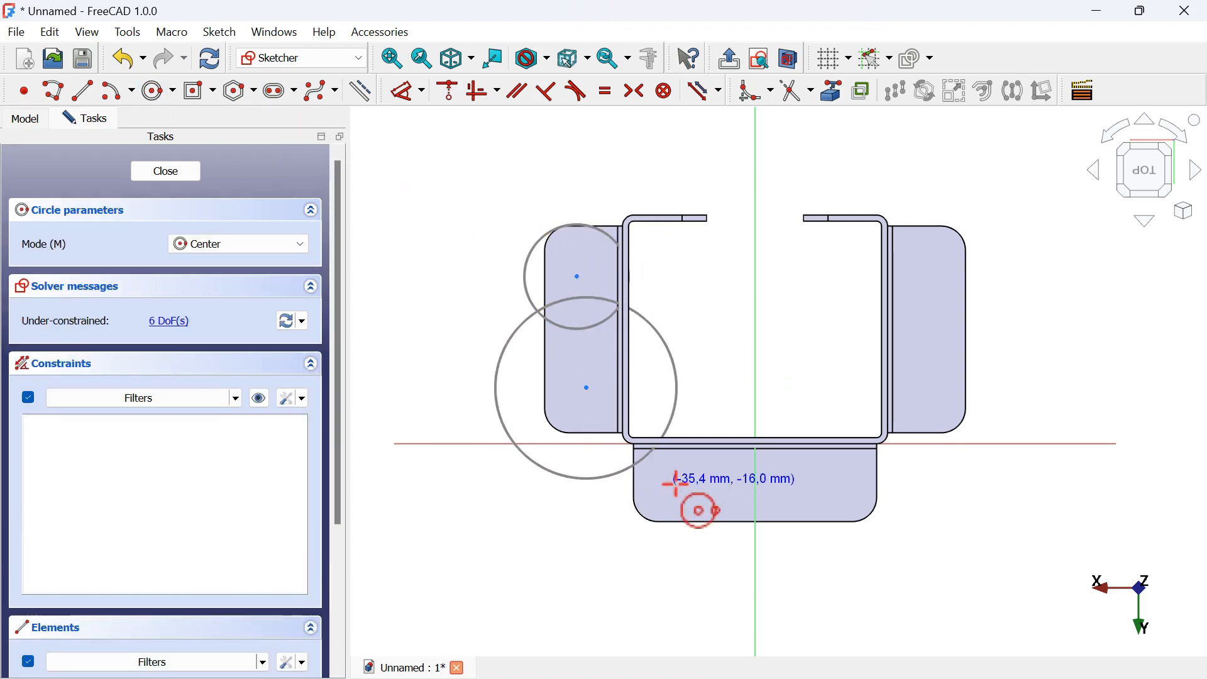
Sketch two rough circles on the lower-middle mounting flange and two on the right-hand one in the sketch view.
left_click(705, 497)
left_click(716, 594)
left_click(845, 522)
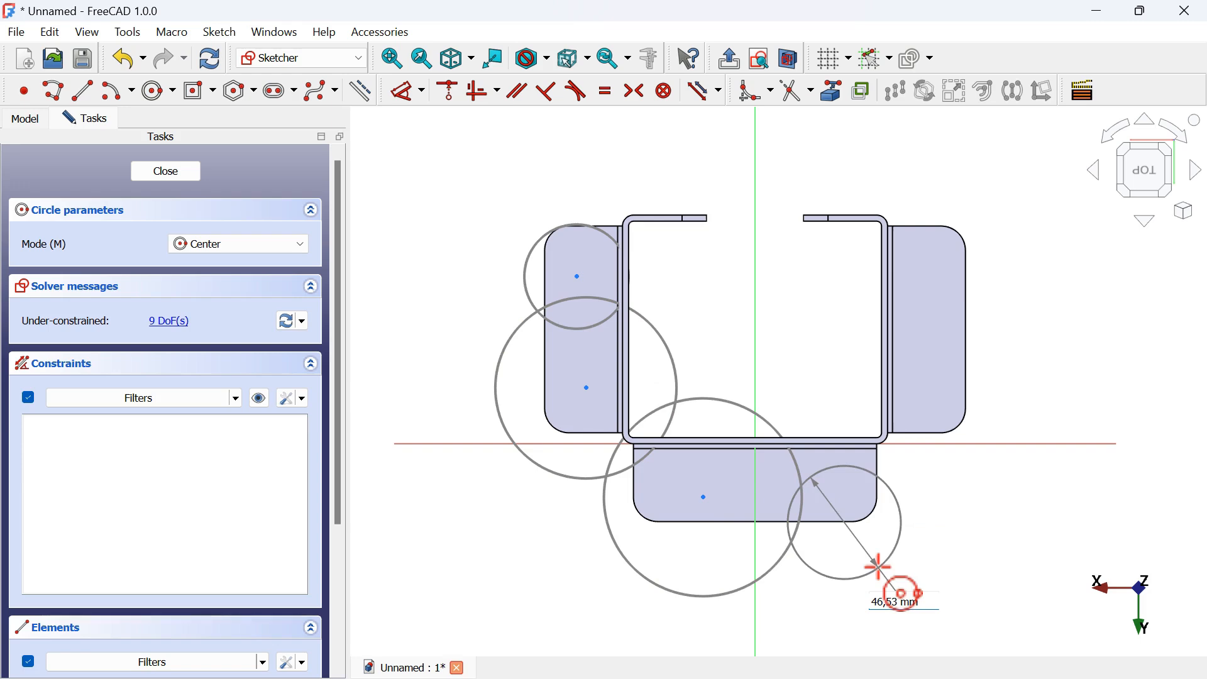
left_click(893, 553)
left_click(936, 256)
left_click(1001, 331)
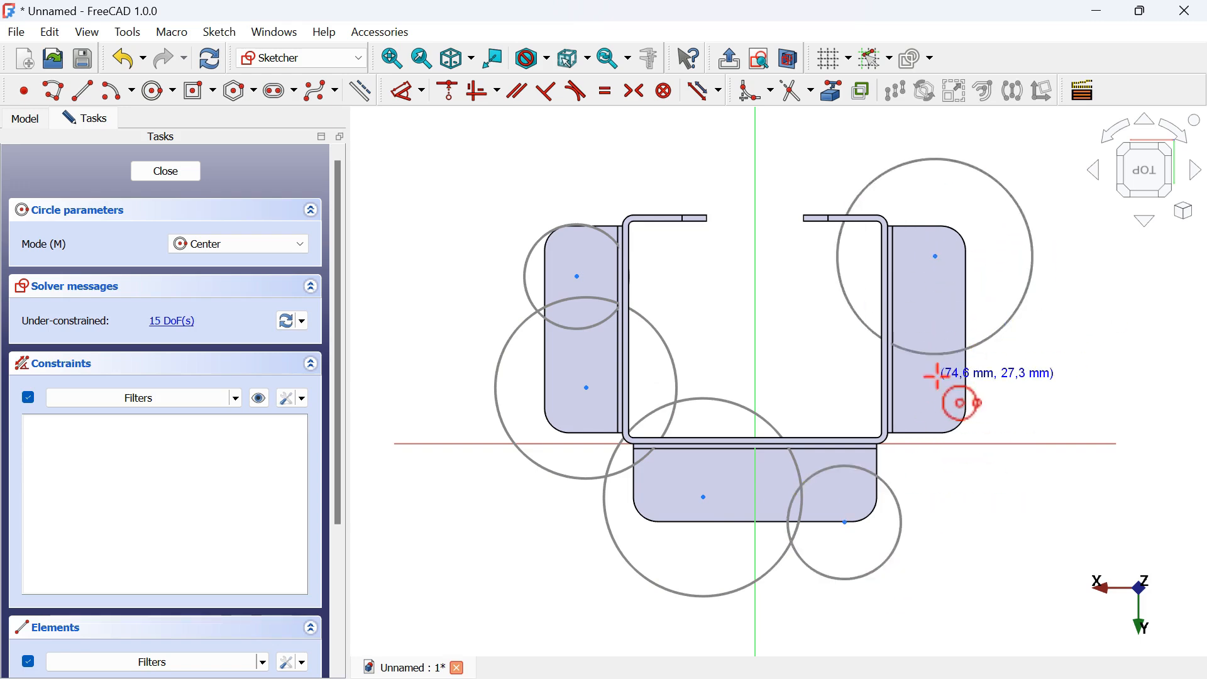
left_click(937, 376)
left_click(976, 416)
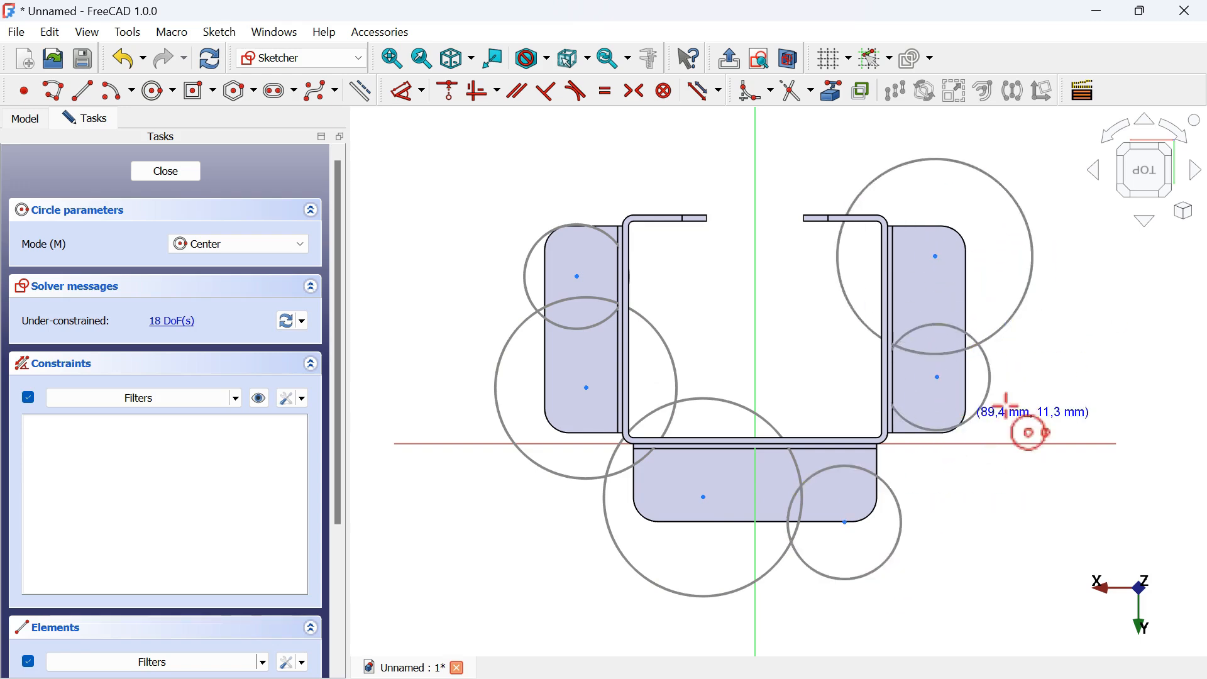
right_click(836, 218)
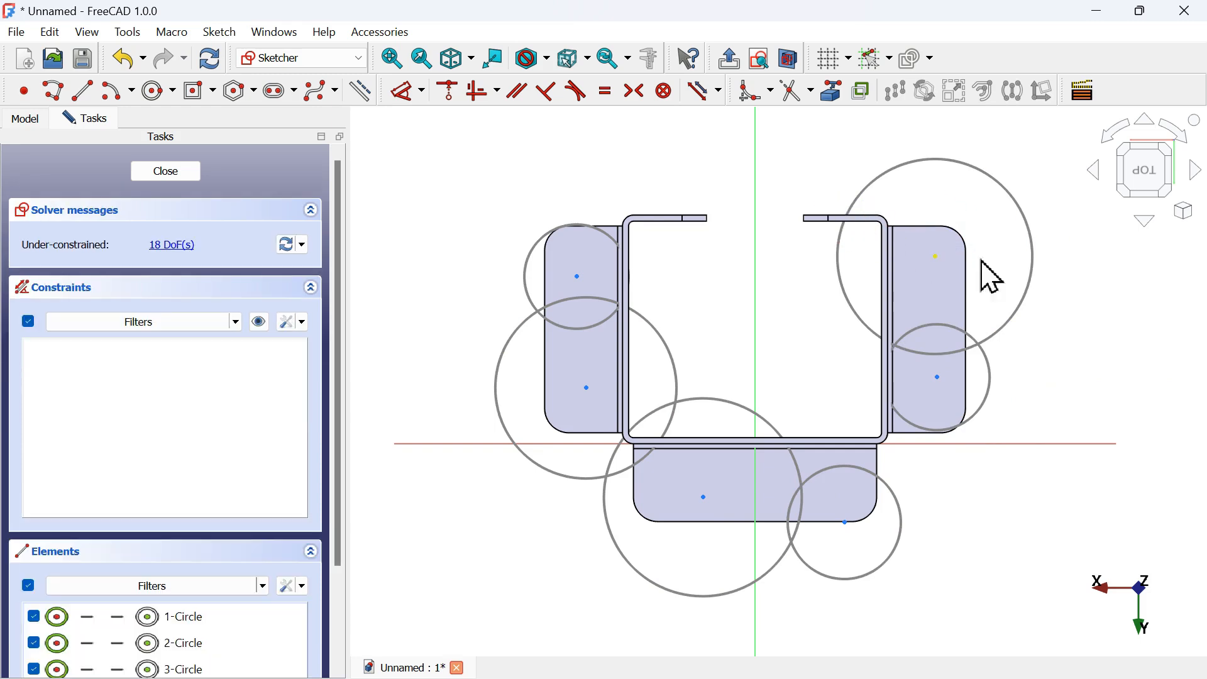
Constrain all six circles to an equal diameter of 9 mm.
left_click_drag(1046, 377, 971, 329)
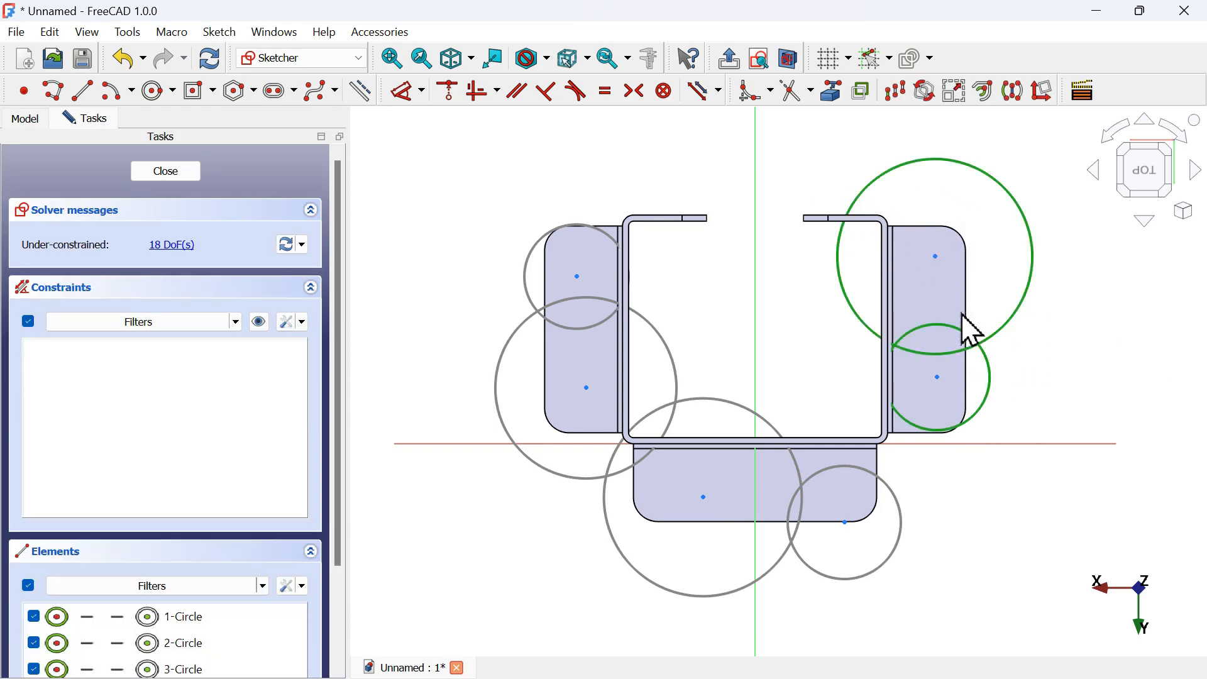
left_click_drag(843, 617, 756, 514)
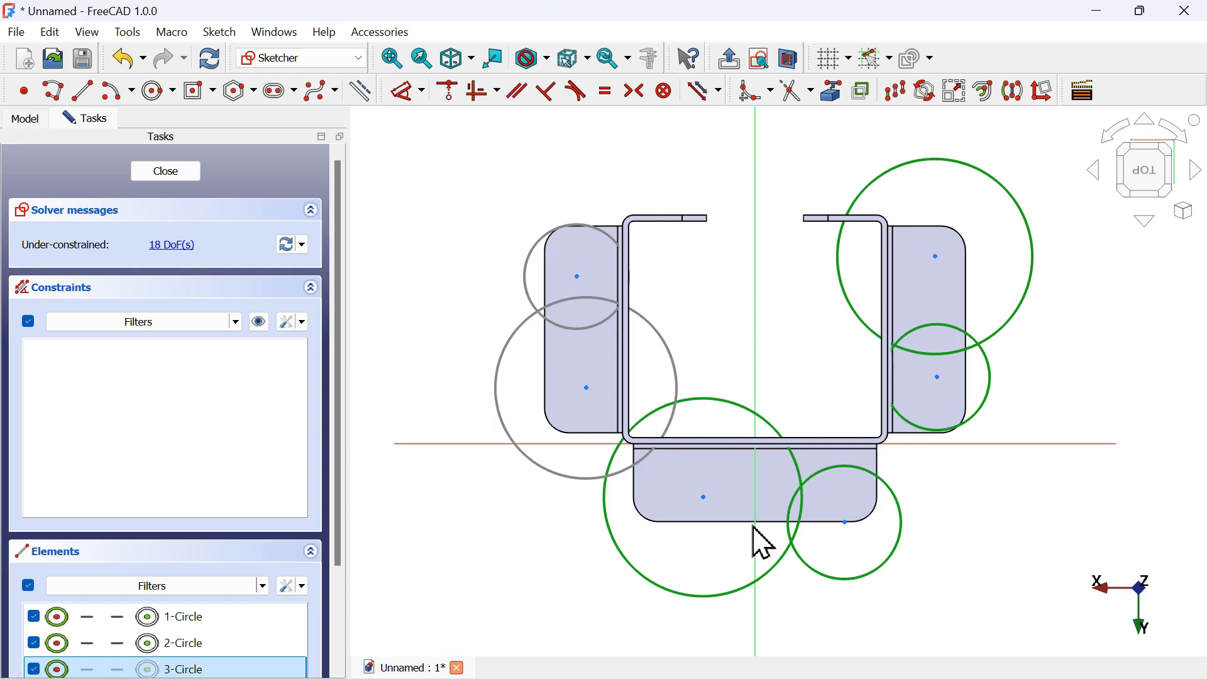
left_click_drag(658, 535, 558, 480)
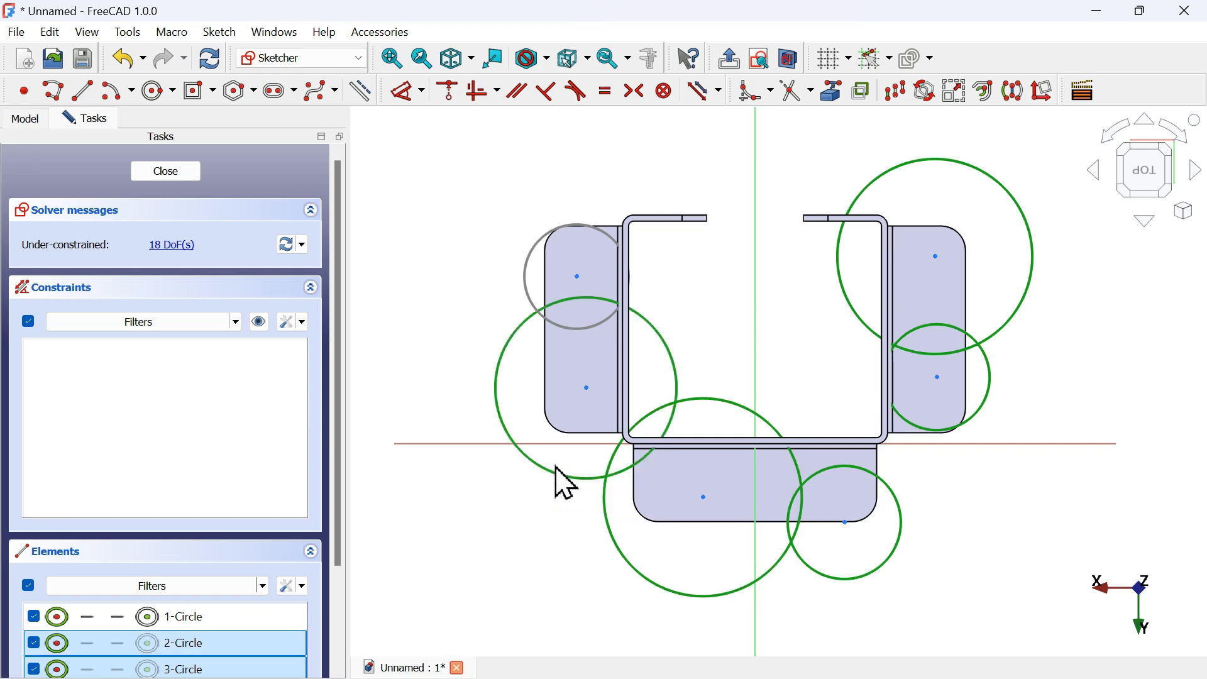
left_click(587, 330)
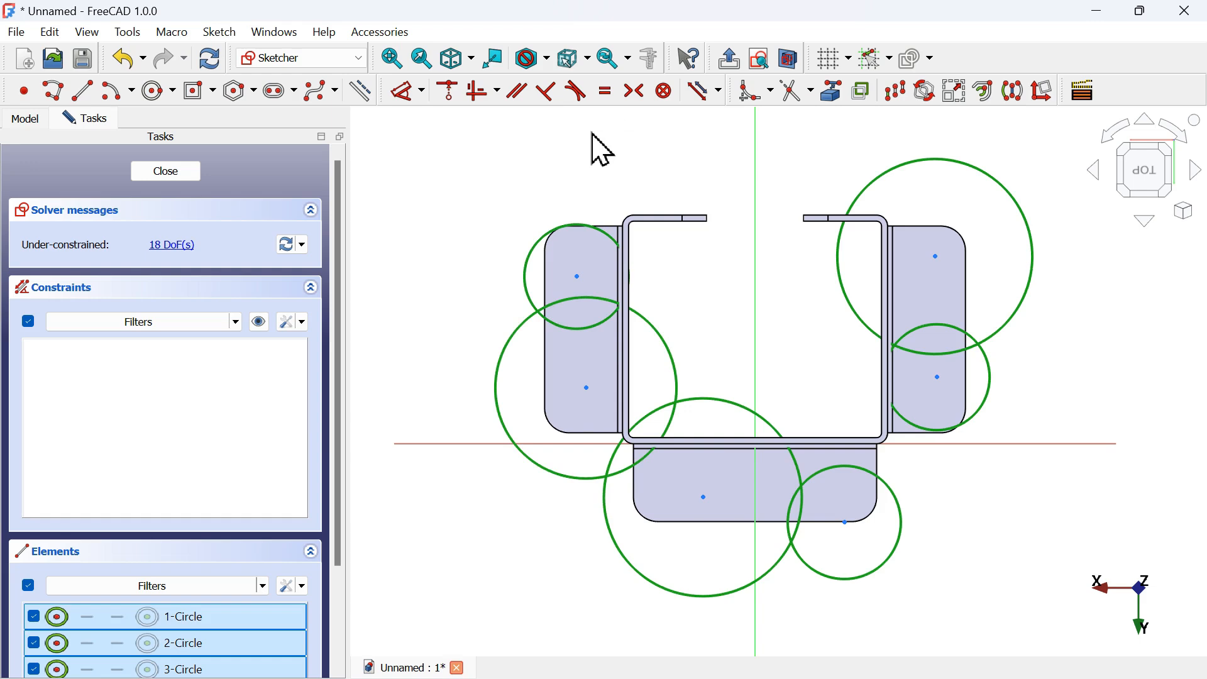
left_click(422, 91)
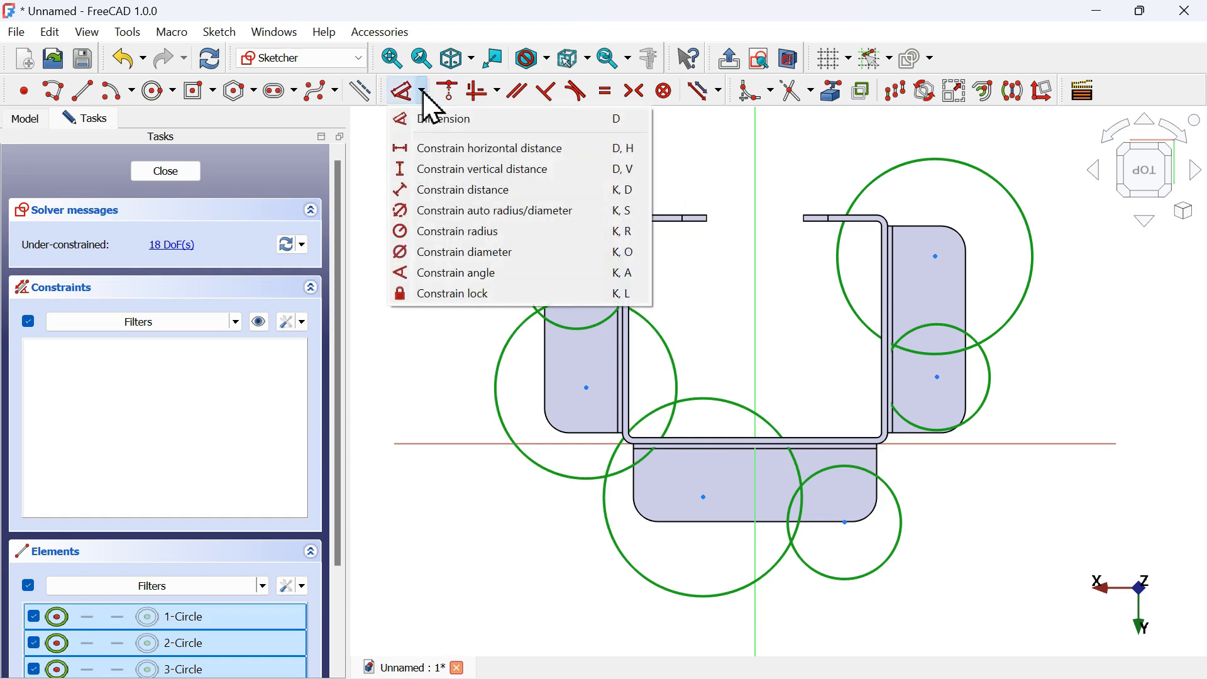
left_click(553, 253)
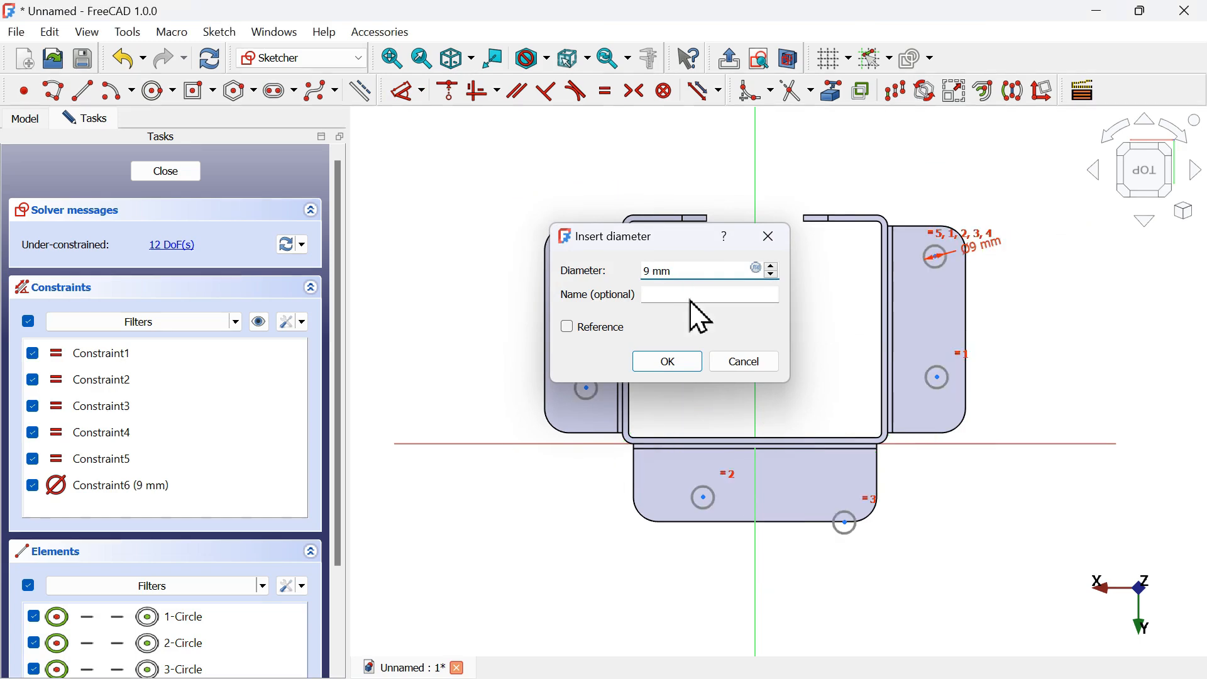
key("Return")
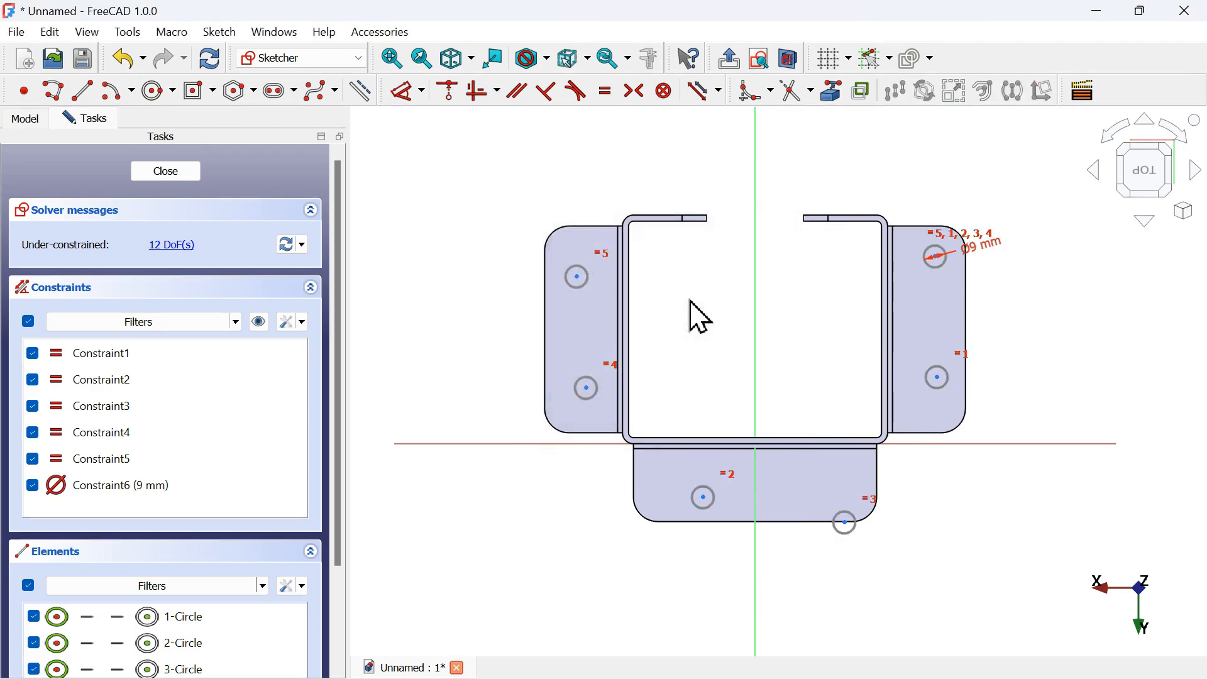
Make the upper pair of side-flange holes and the two middle-flange holes symmetric about the vertical axis.
left_click(637, 94)
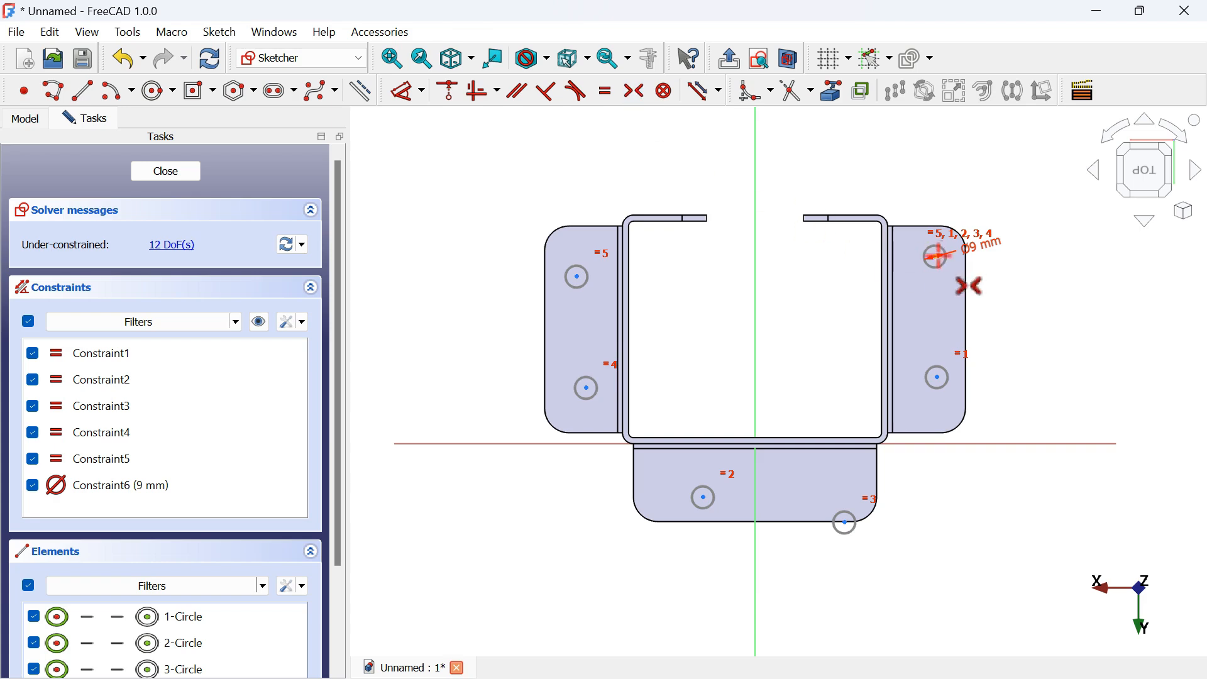
left_click(935, 256)
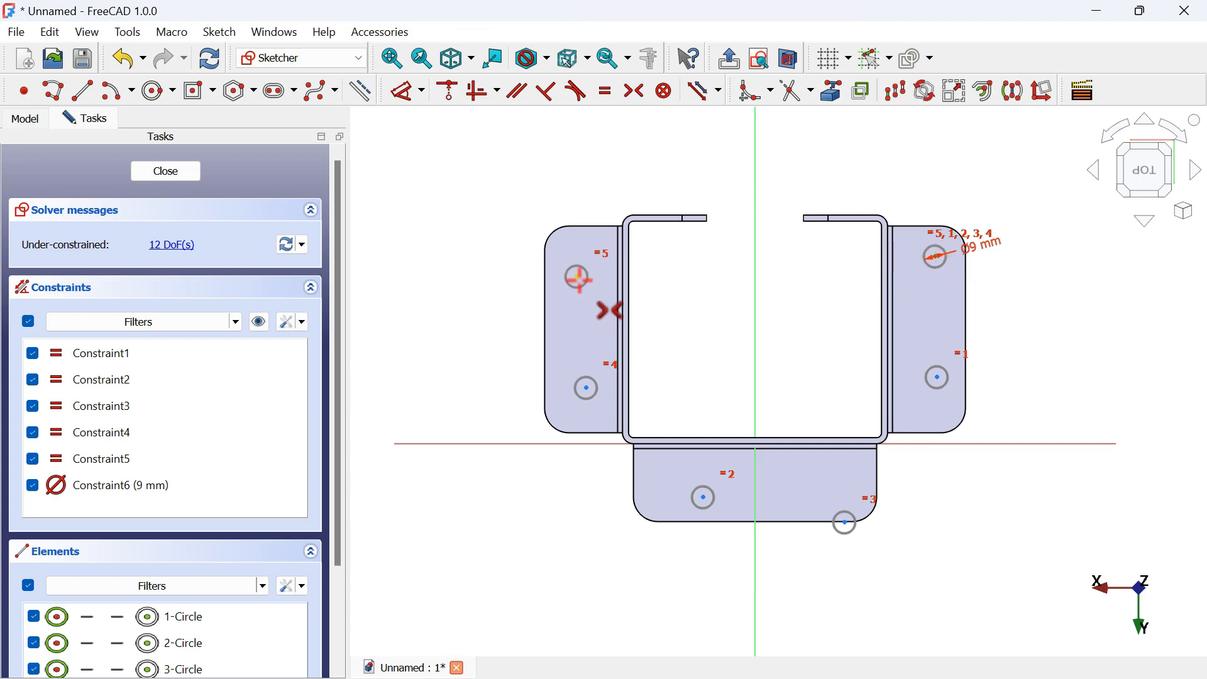
left_click(577, 277)
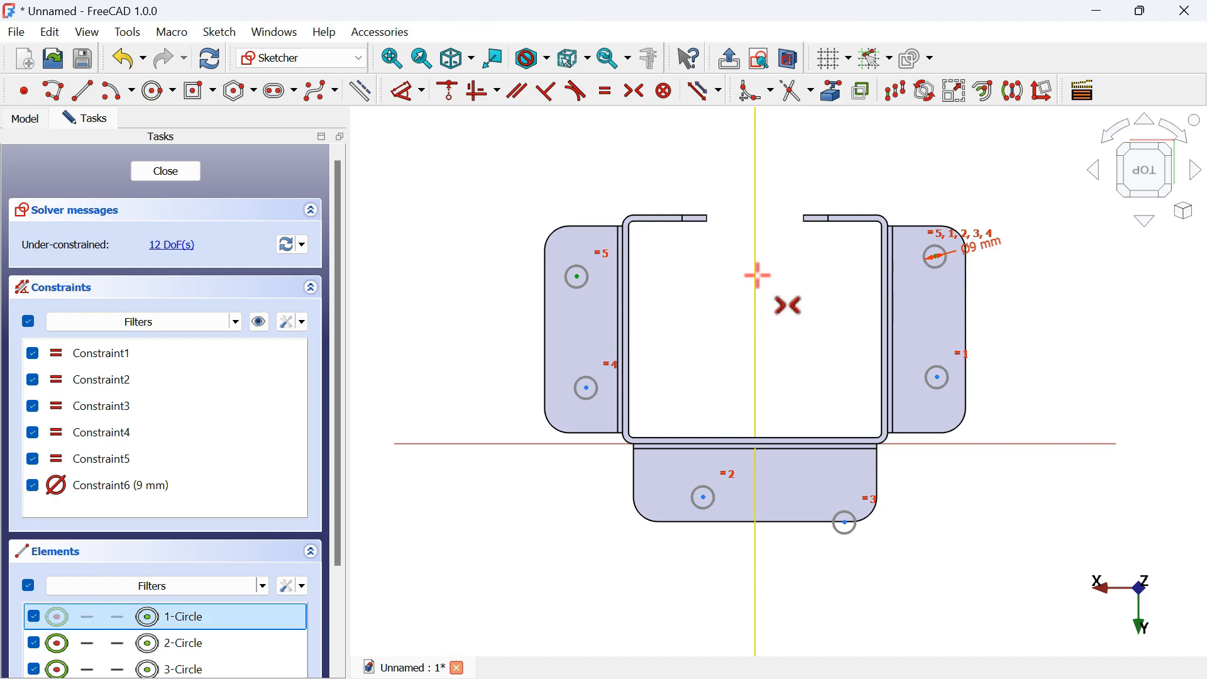
left_click(758, 275)
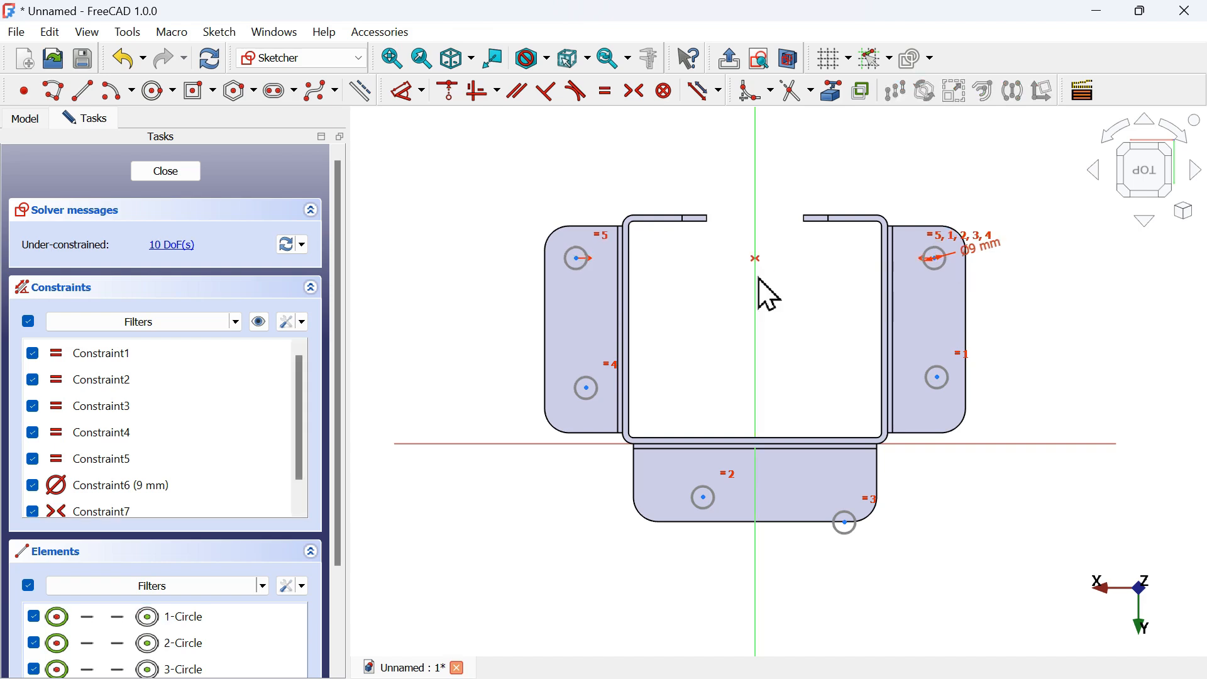
left_click(846, 523)
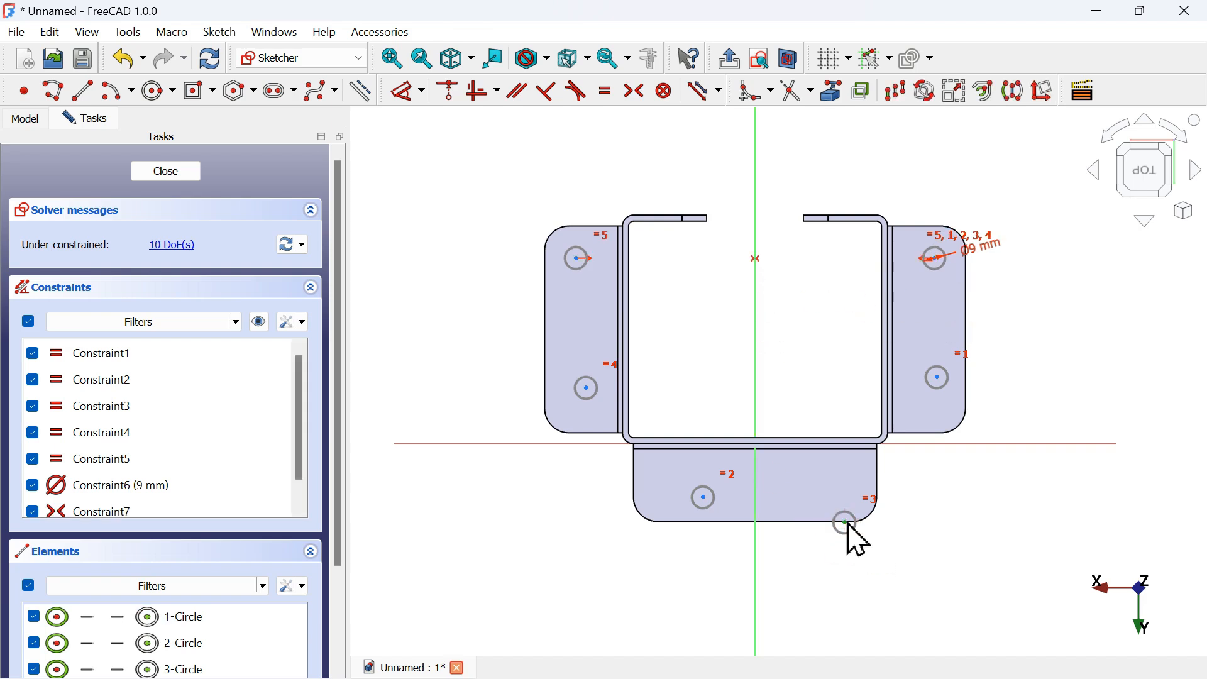
left_click(703, 498)
left_click(756, 492)
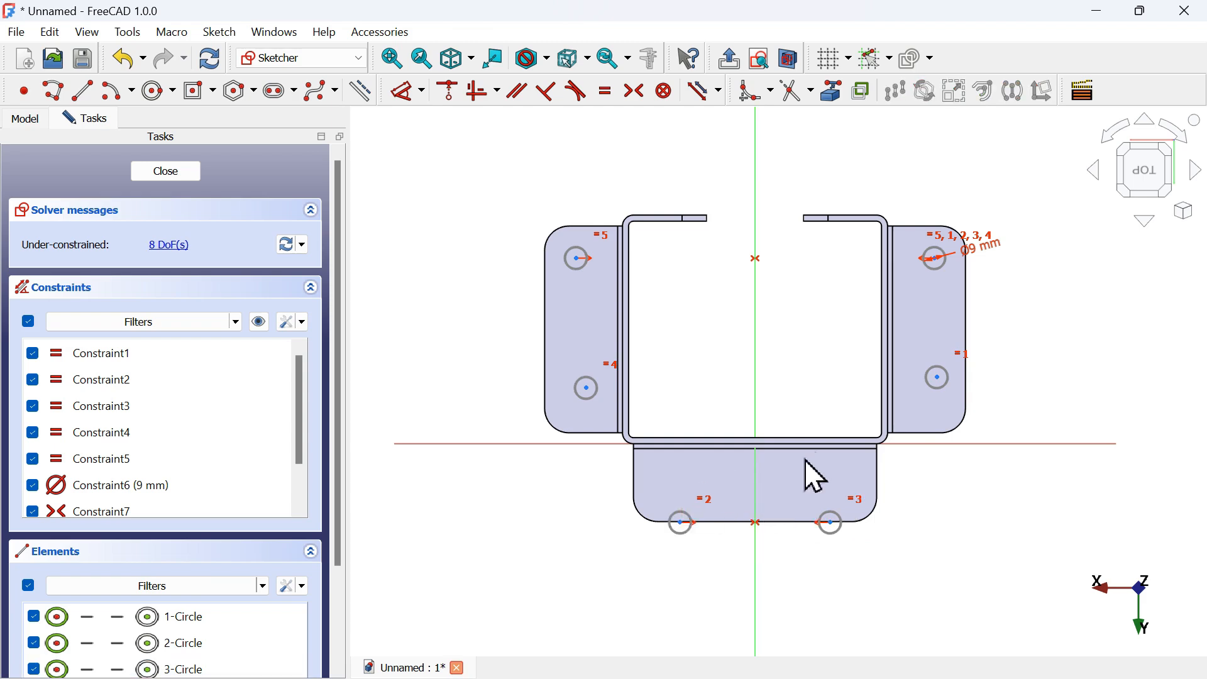
Project the outer straight edges of the left-hand and lower-middle mounting flanges into the sketch as external geometry.
left_click(828, 100)
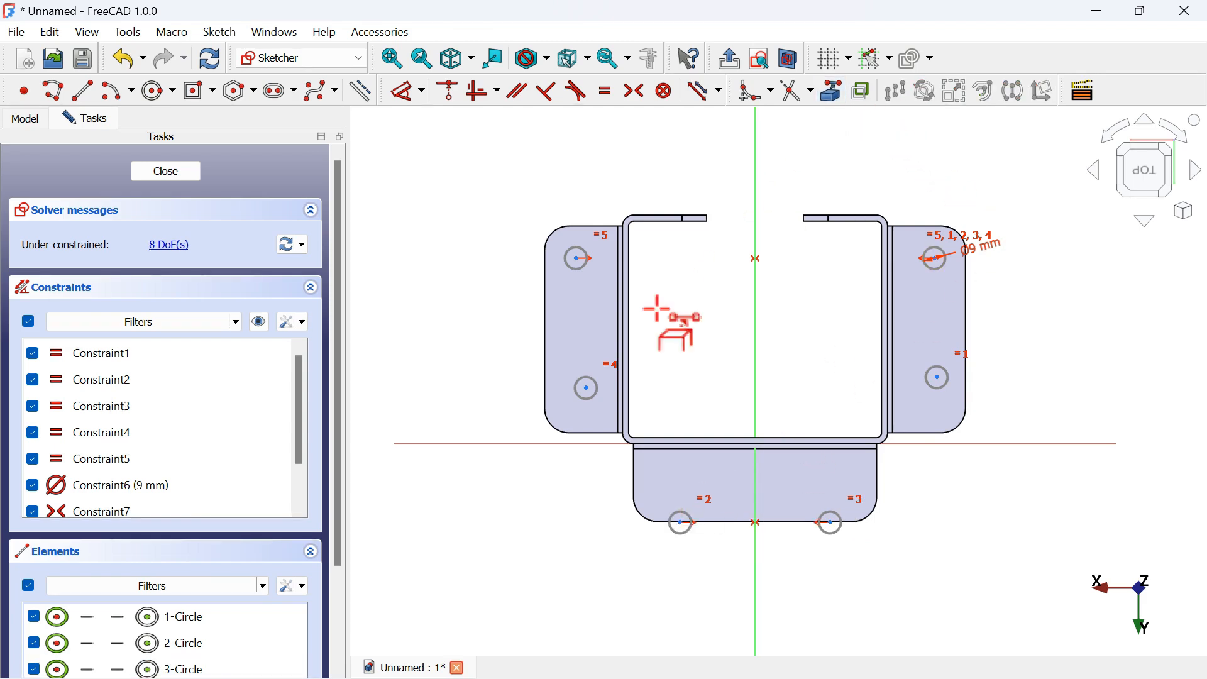
left_click(546, 334)
left_click(784, 523)
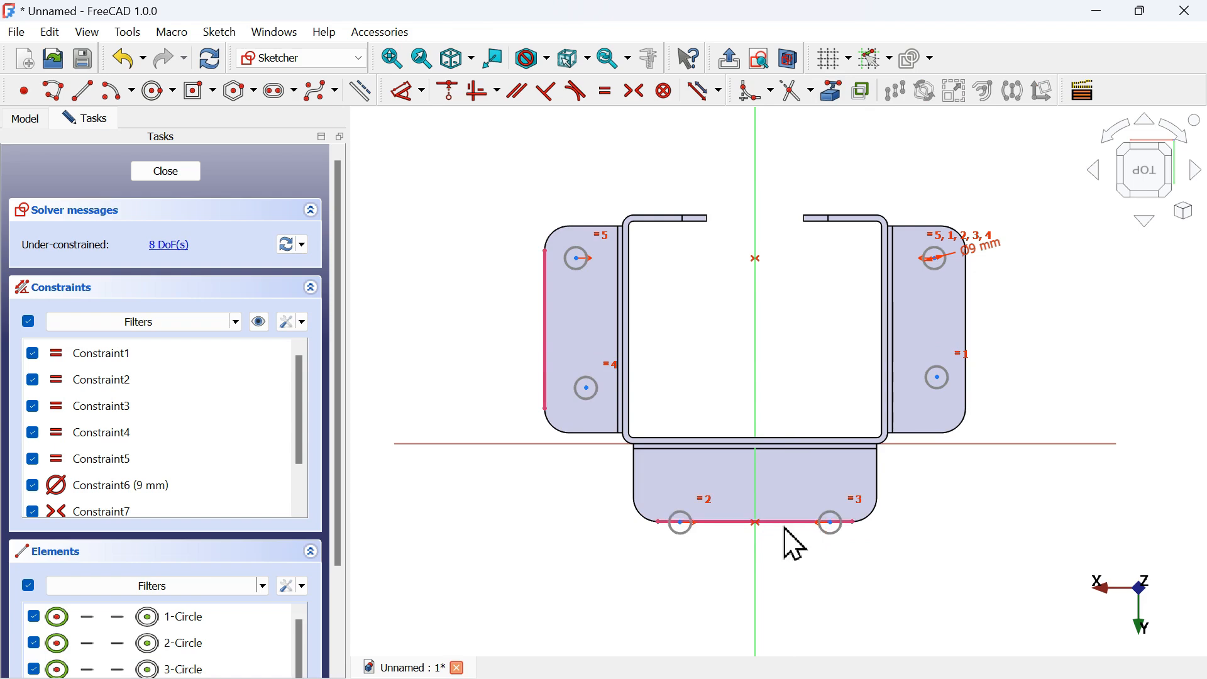
scroll(788, 421, "up", 1)
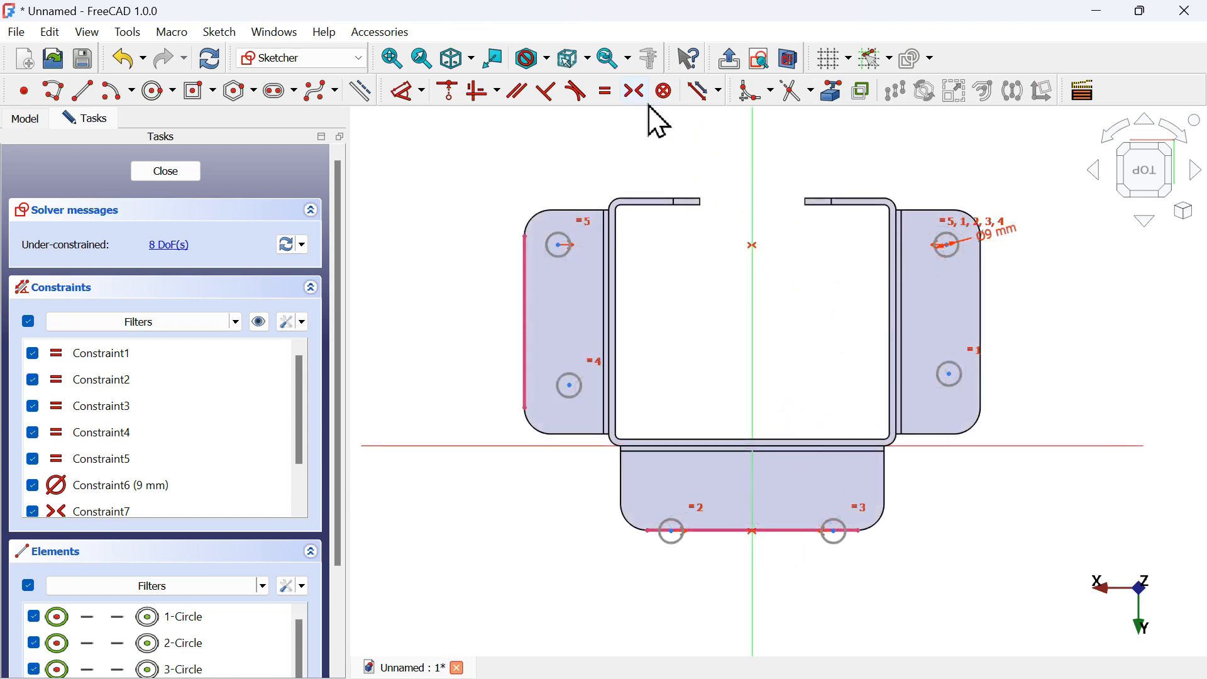
Make the lower pair of side-flange holes symmetric about the vertical axis.
left_click(635, 91)
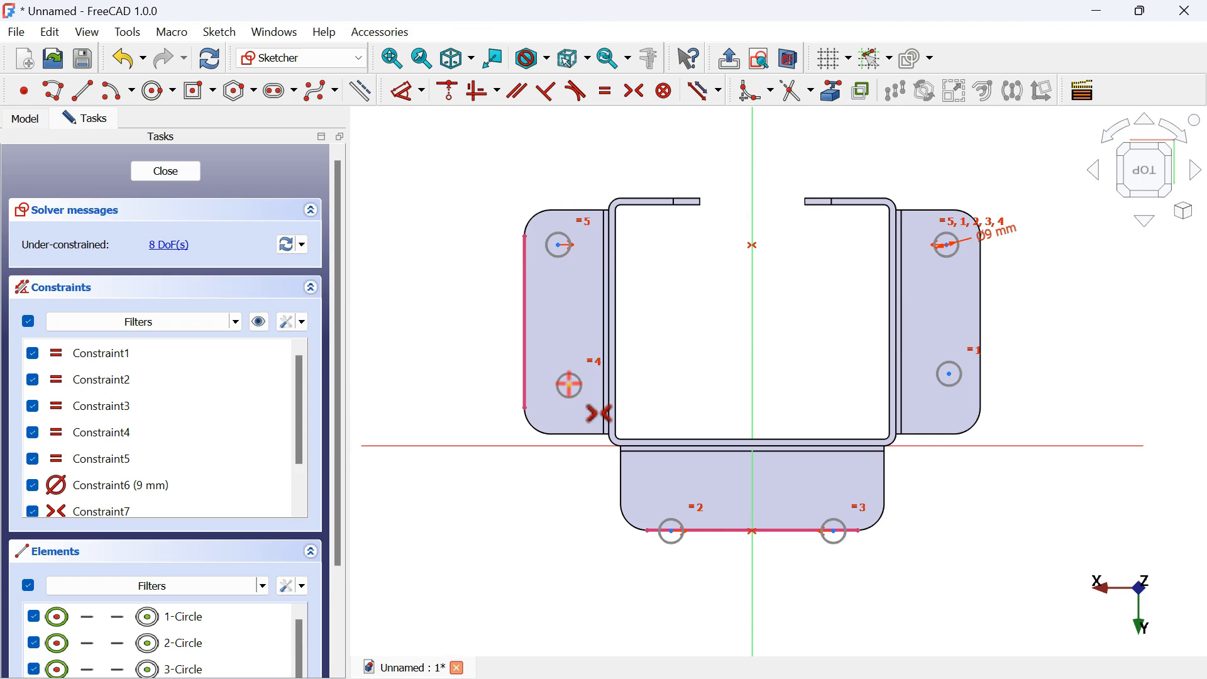
left_click(570, 385)
left_click(950, 374)
left_click(754, 377)
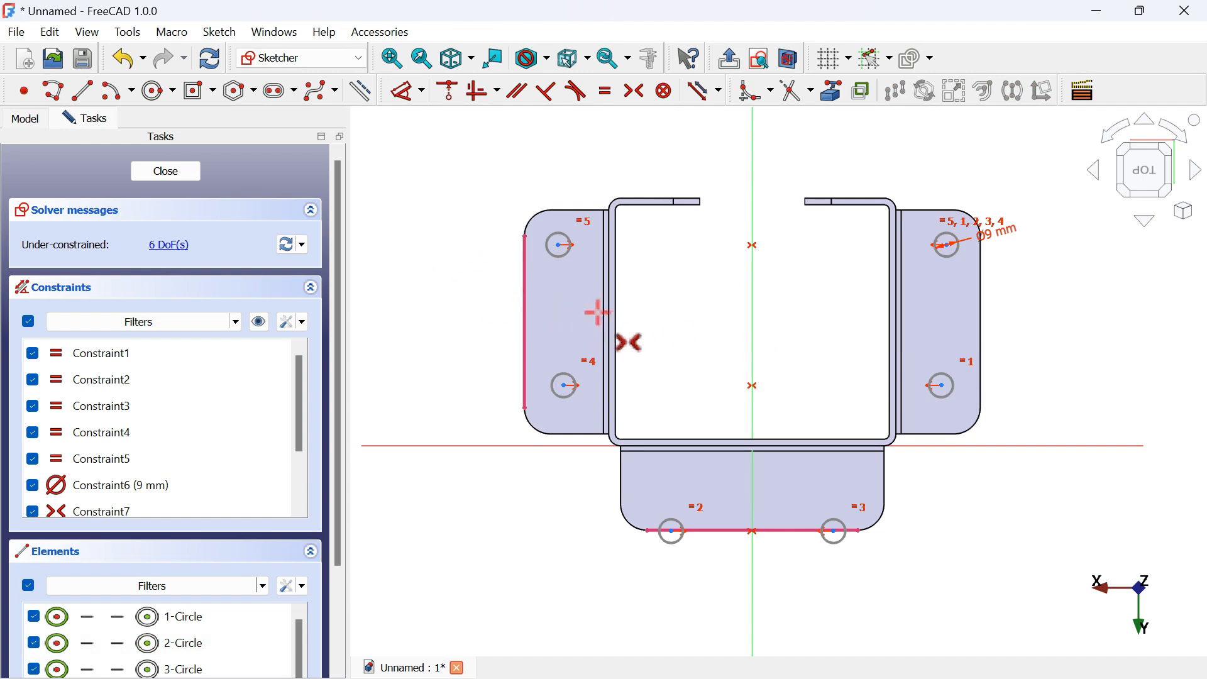
Draw a horizontal line inward from the midpoint of the left-hand flange's projected outer edge.
left_click(528, 318)
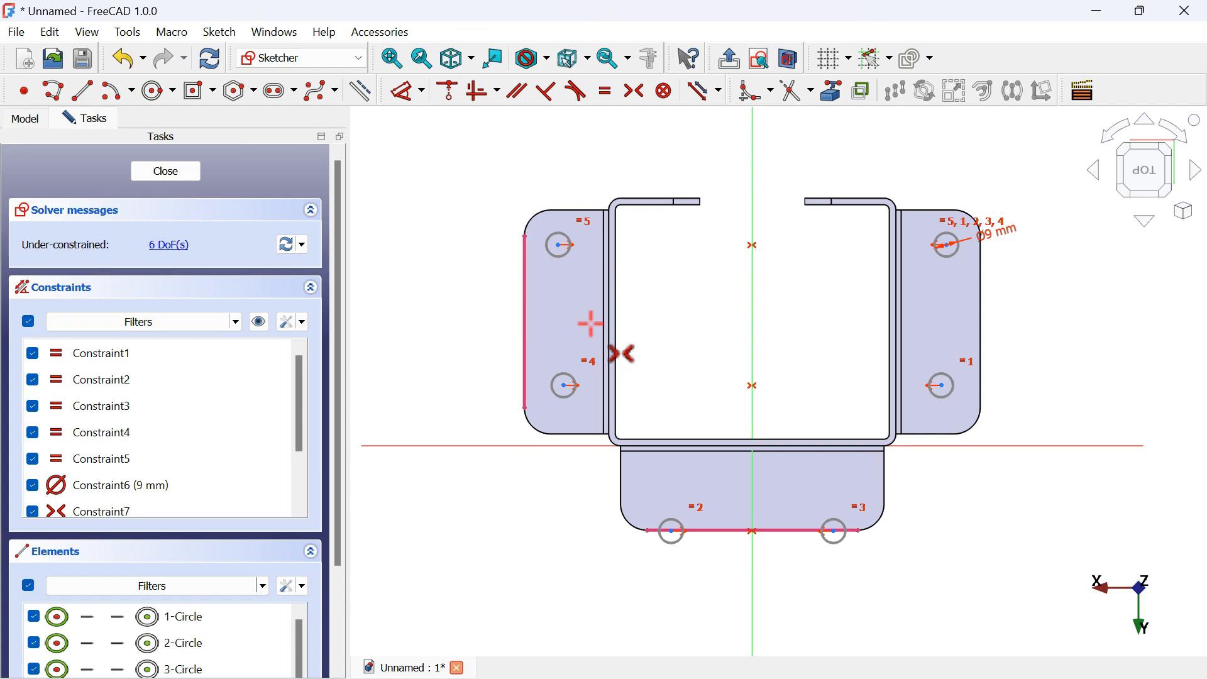
left_click(81, 96)
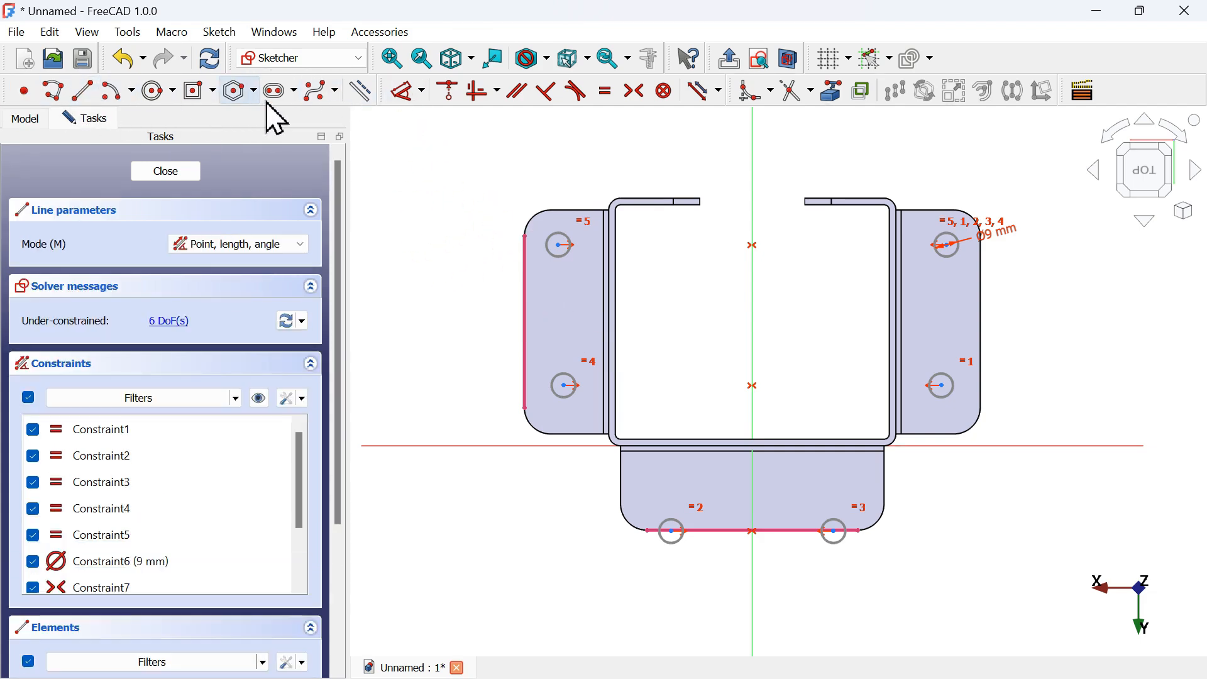
left_click(525, 321)
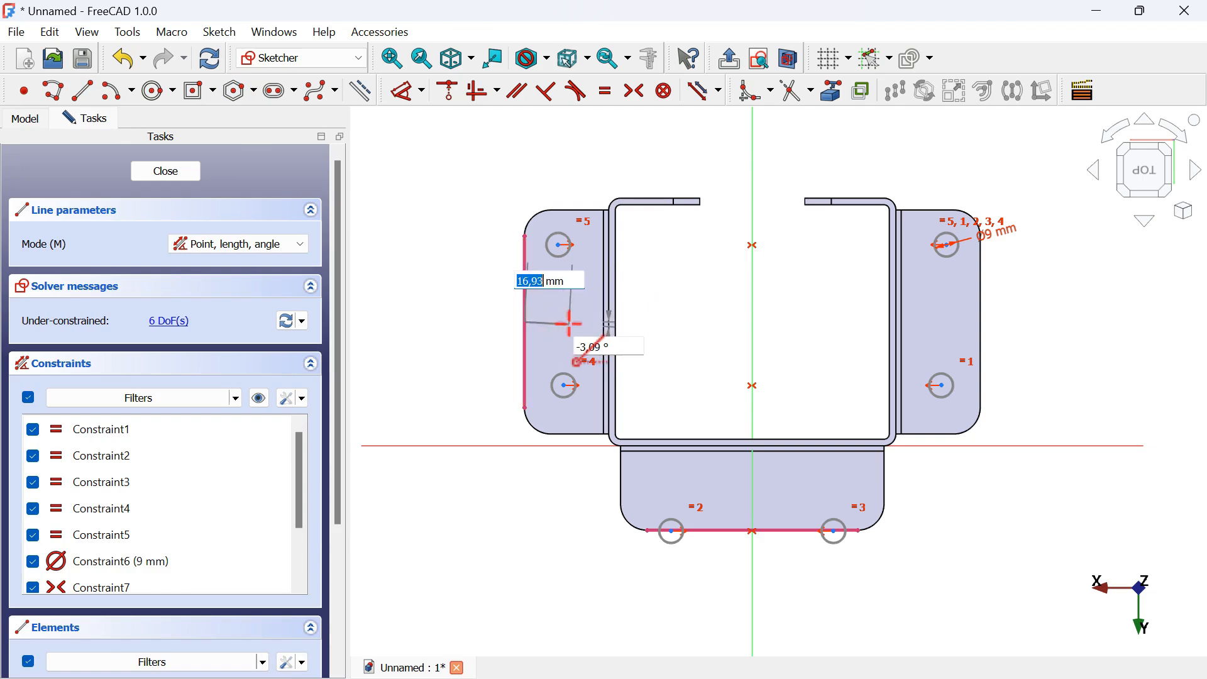
left_click(660, 321)
scroll(570, 319, "up", 1)
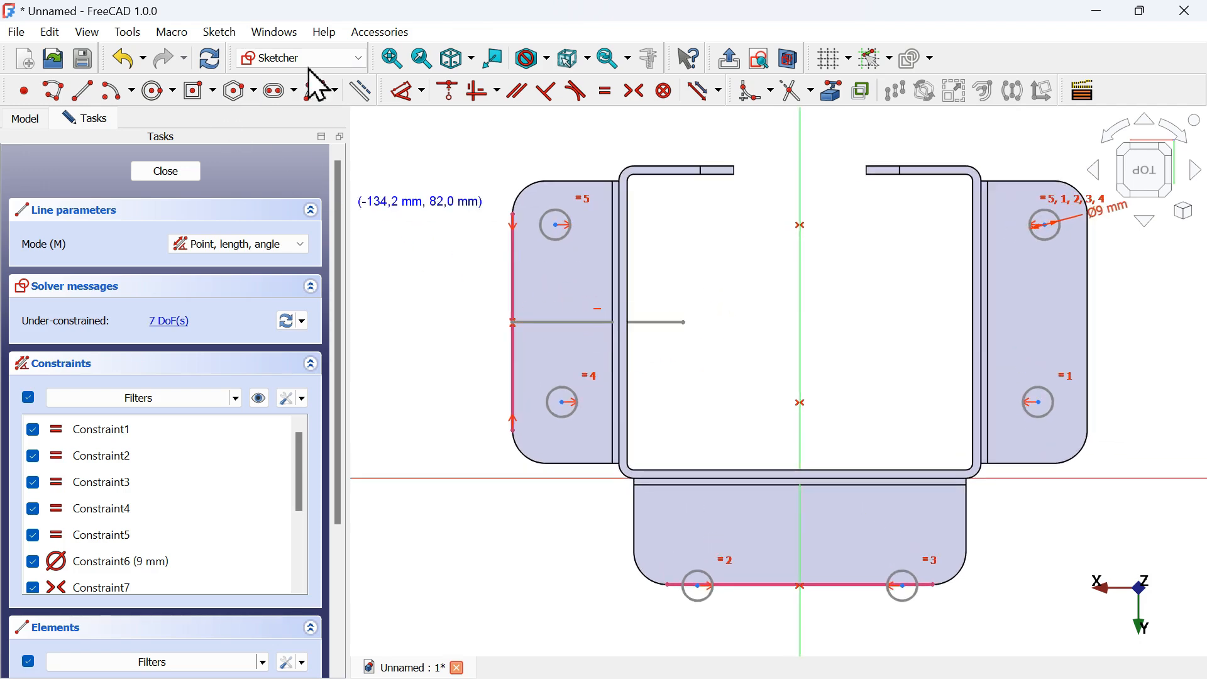
Make the two left-hand flange hole centres symmetric about the inner endpoint of the horizontal line.
left_click(635, 92)
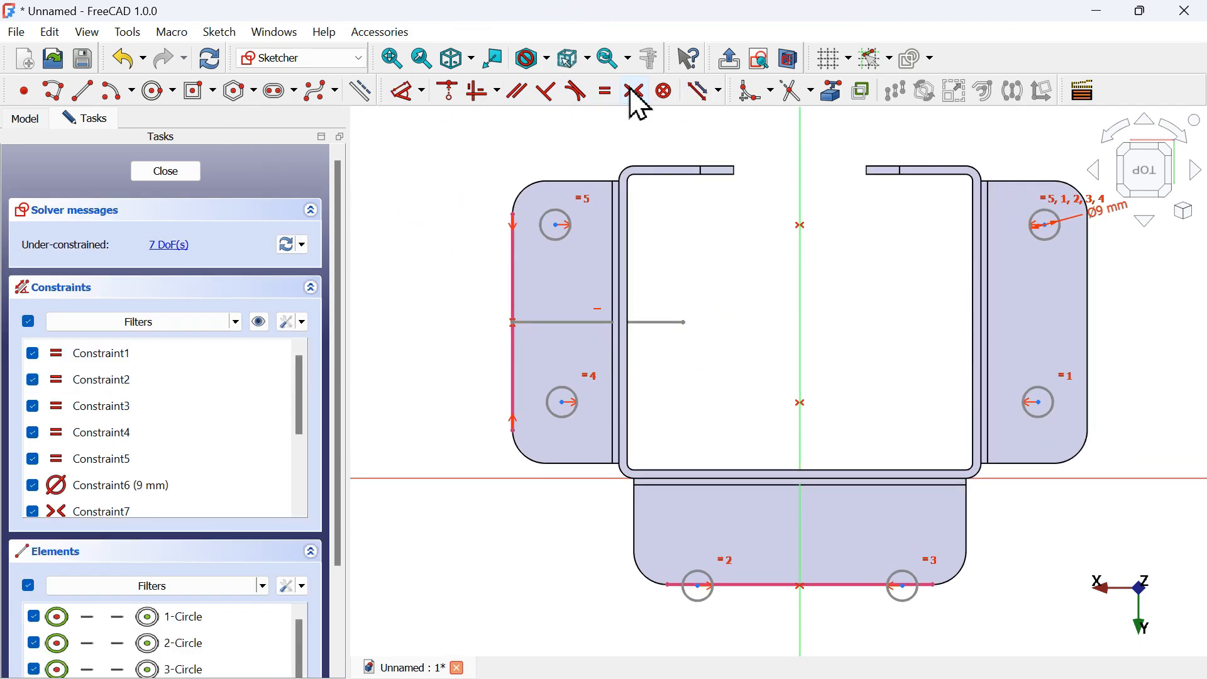
left_click(555, 225)
left_click(563, 403)
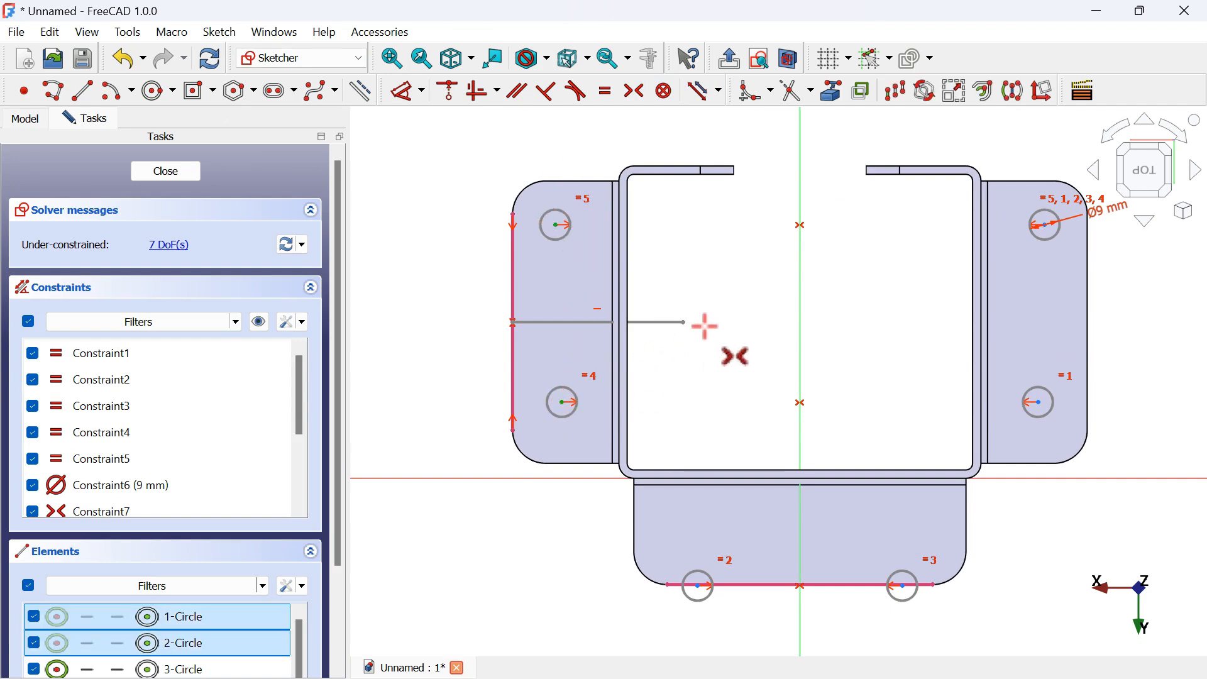
left_click(685, 323)
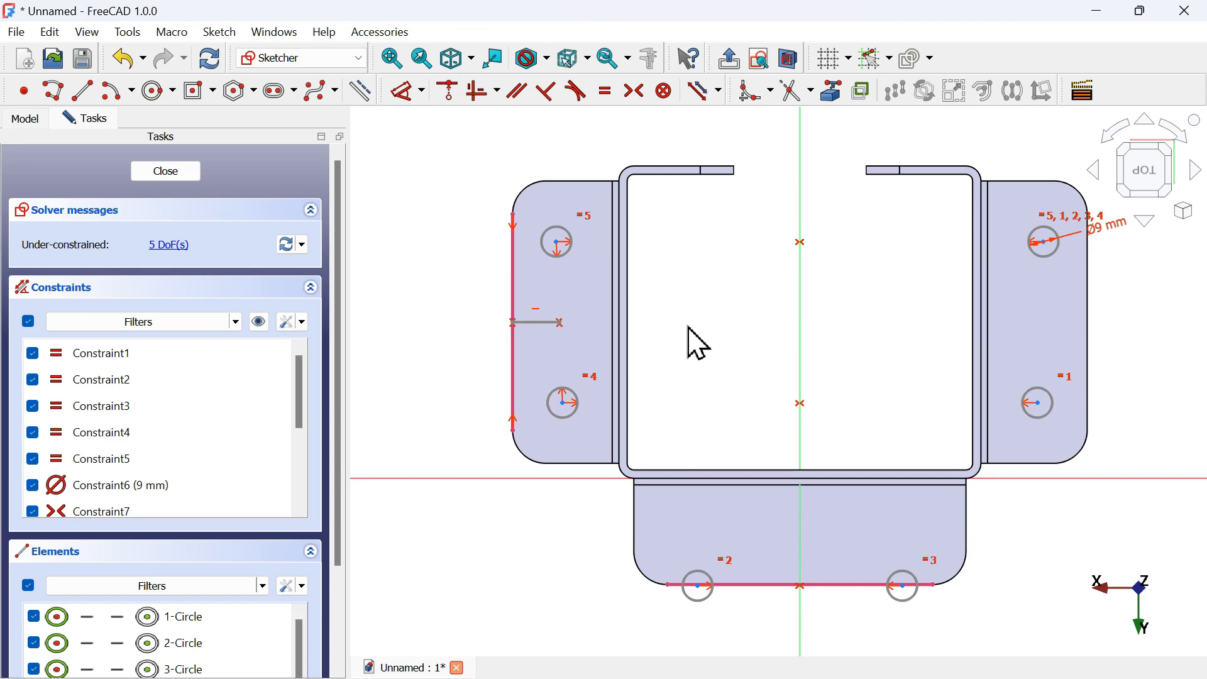
scroll(643, 338, "down", 2)
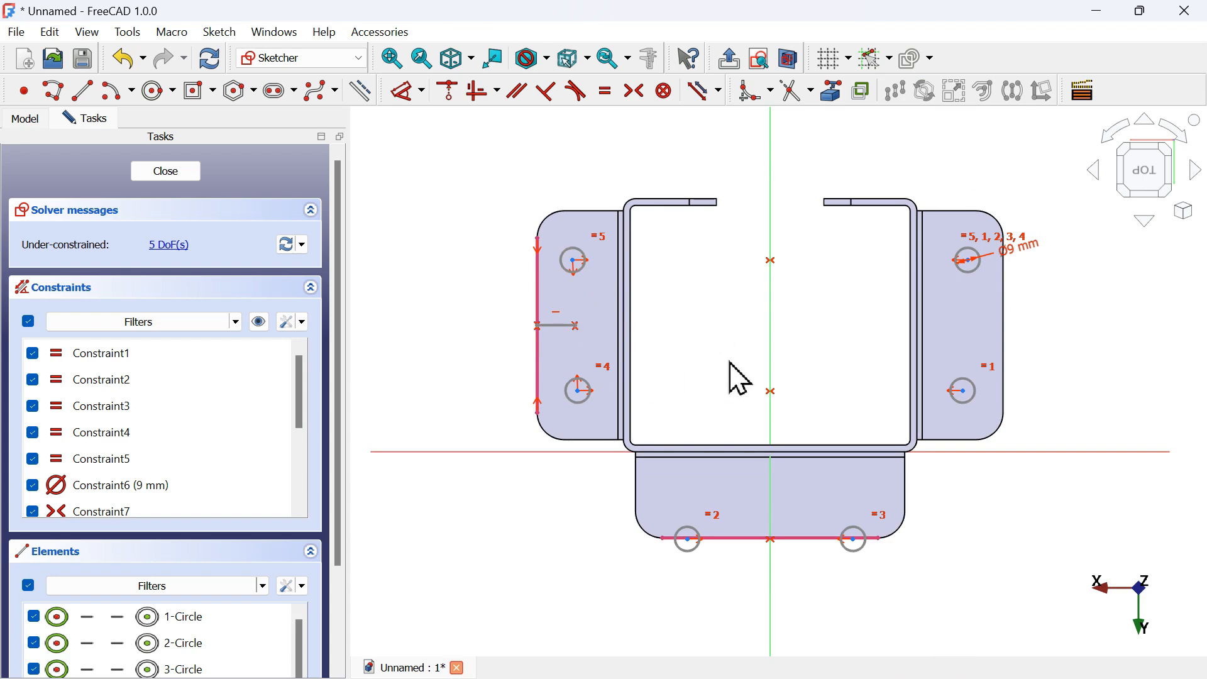
Convert the short horizontal line to construction geometry and vertically align the upper left-hand hole's centre with its inner endpoint.
left_click(567, 324)
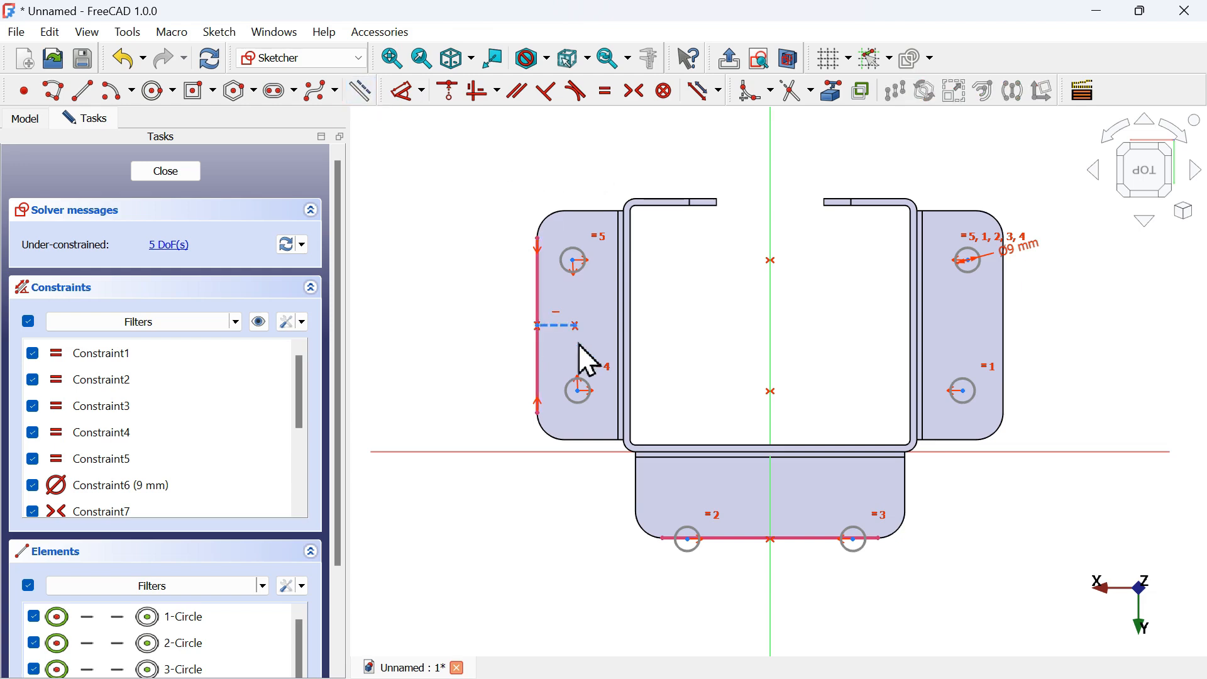
scroll(590, 362, "up", 3)
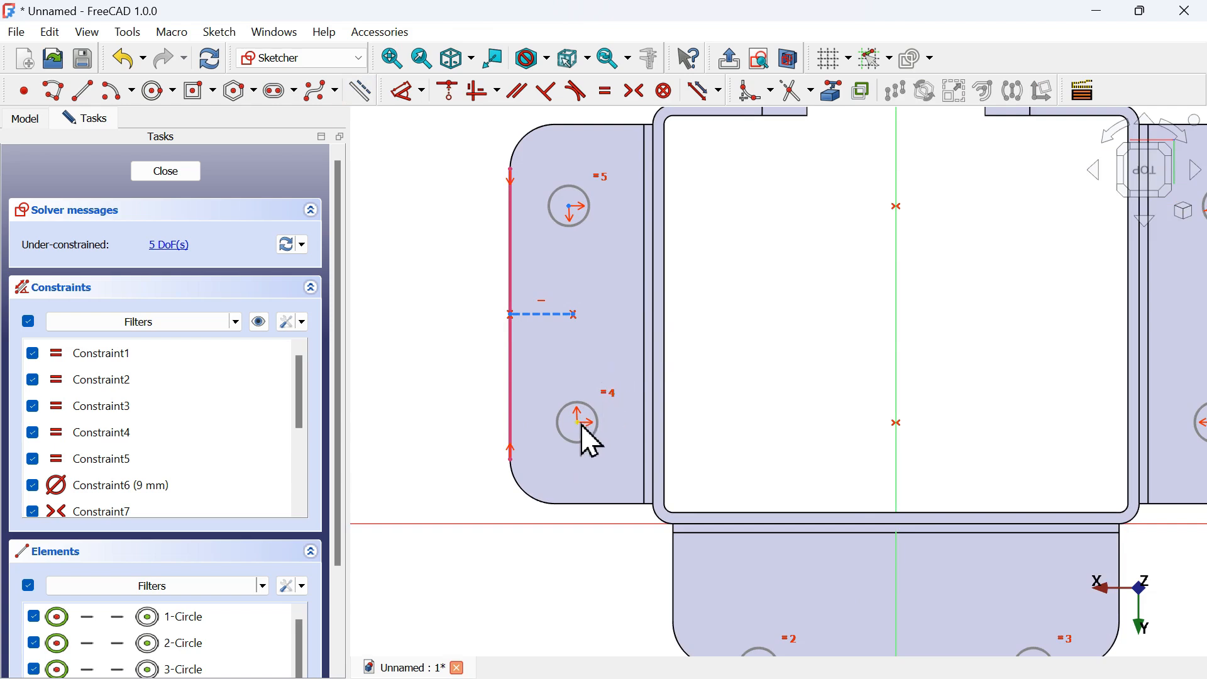
left_click_drag(591, 442, 610, 422)
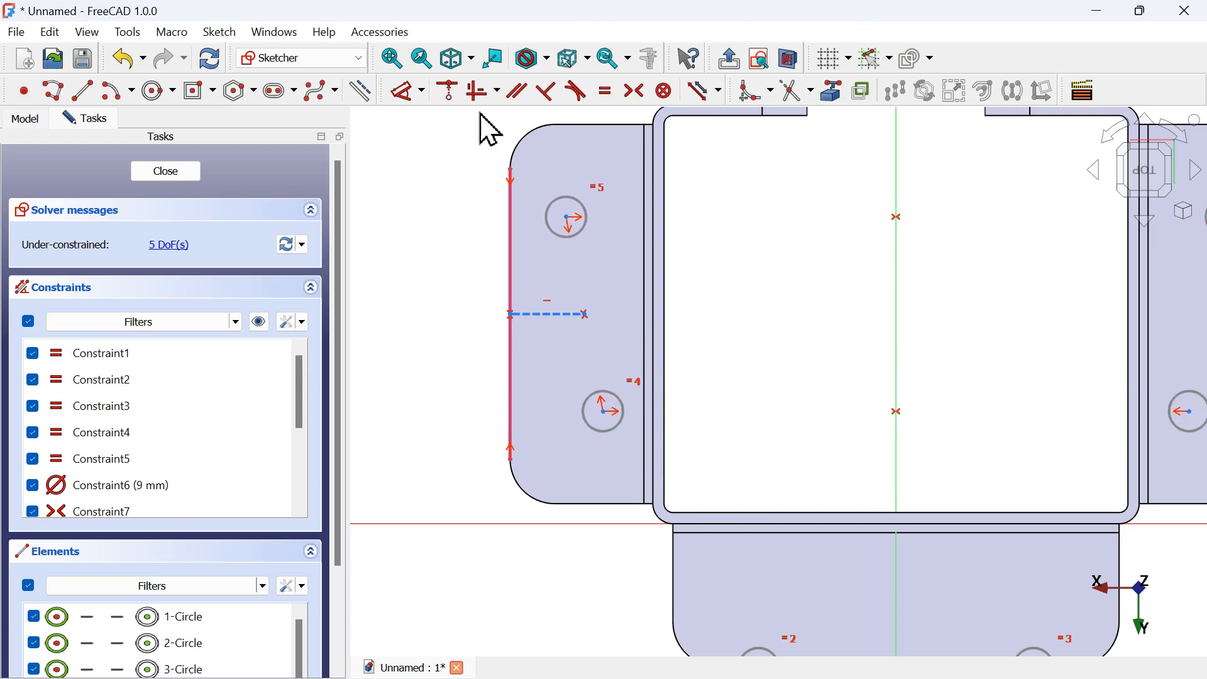
left_click(497, 93)
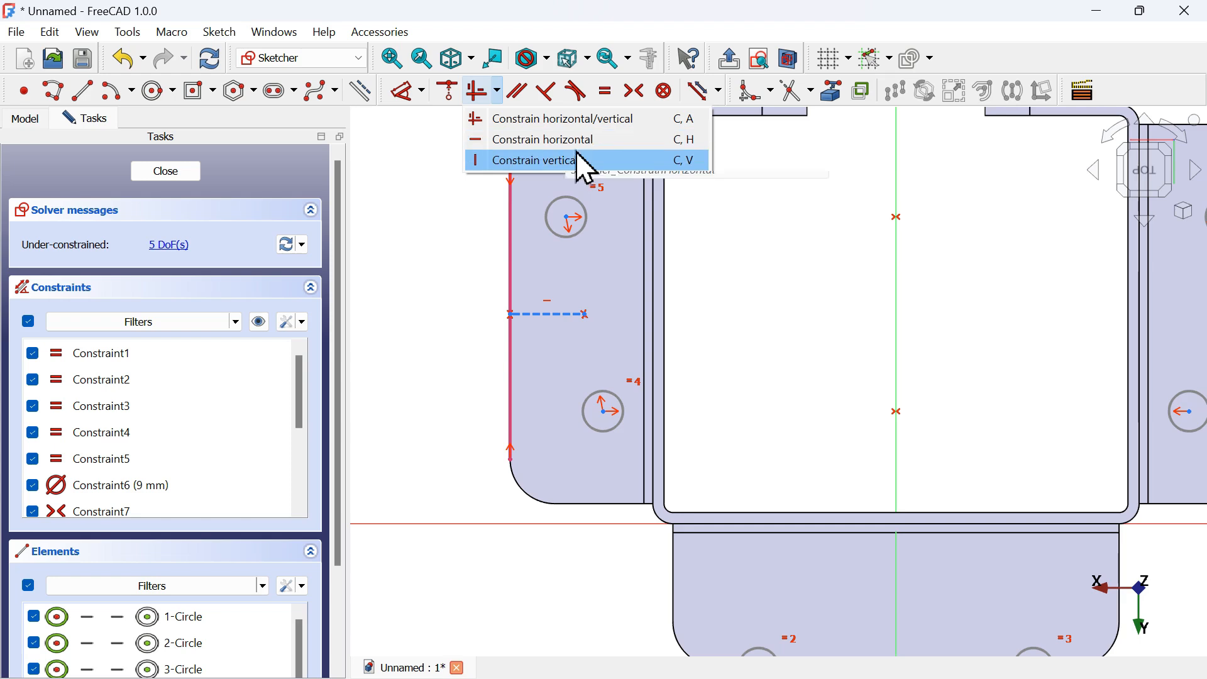
left_click(618, 158)
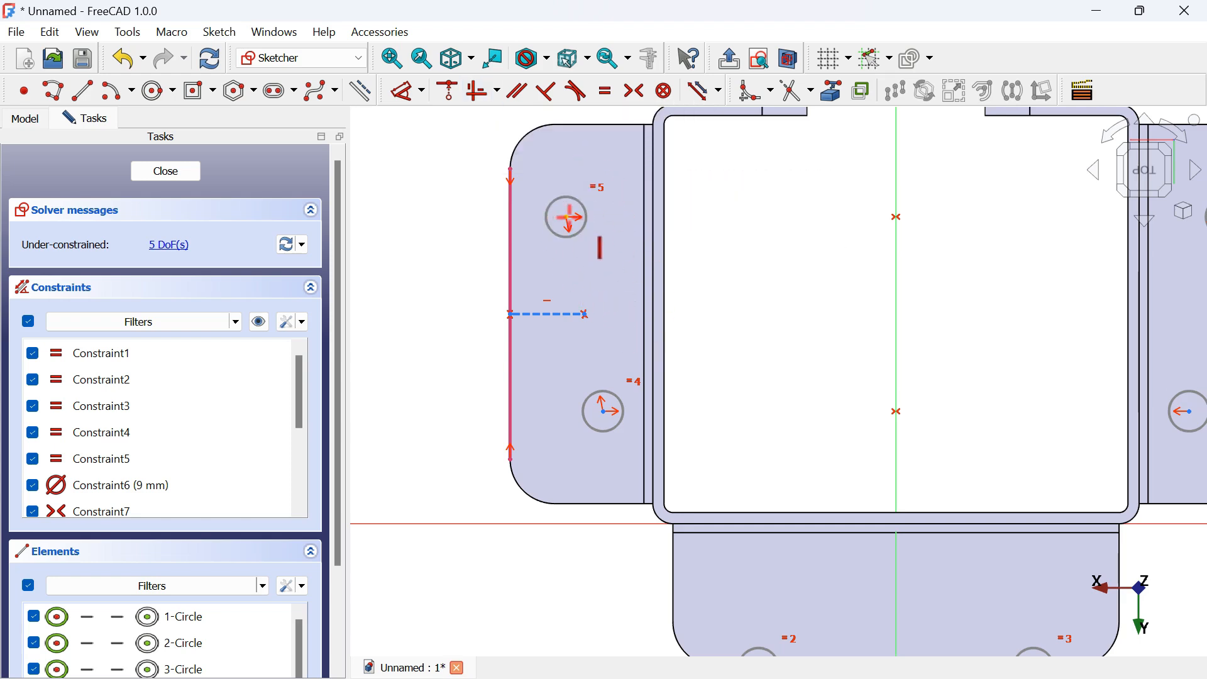
left_click(568, 218)
left_click(587, 313)
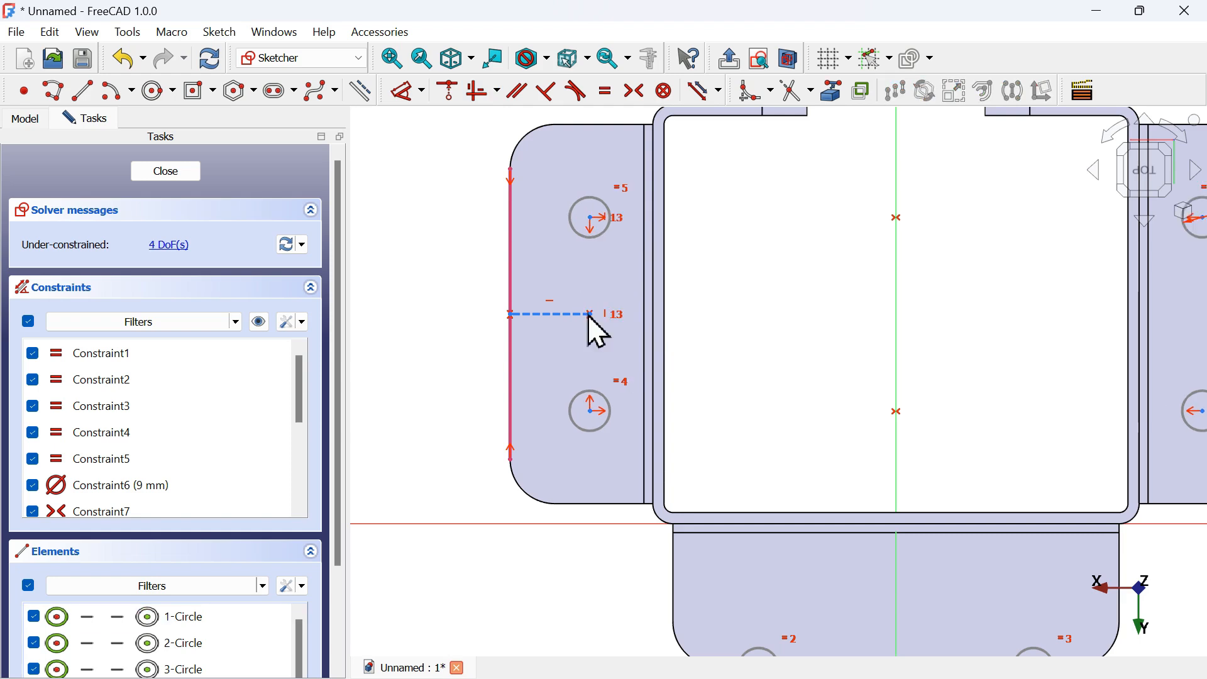
Dimension the horizontal construction line on the left-hand flange to a length of 15 mm.
scroll(504, 399, "down", 4)
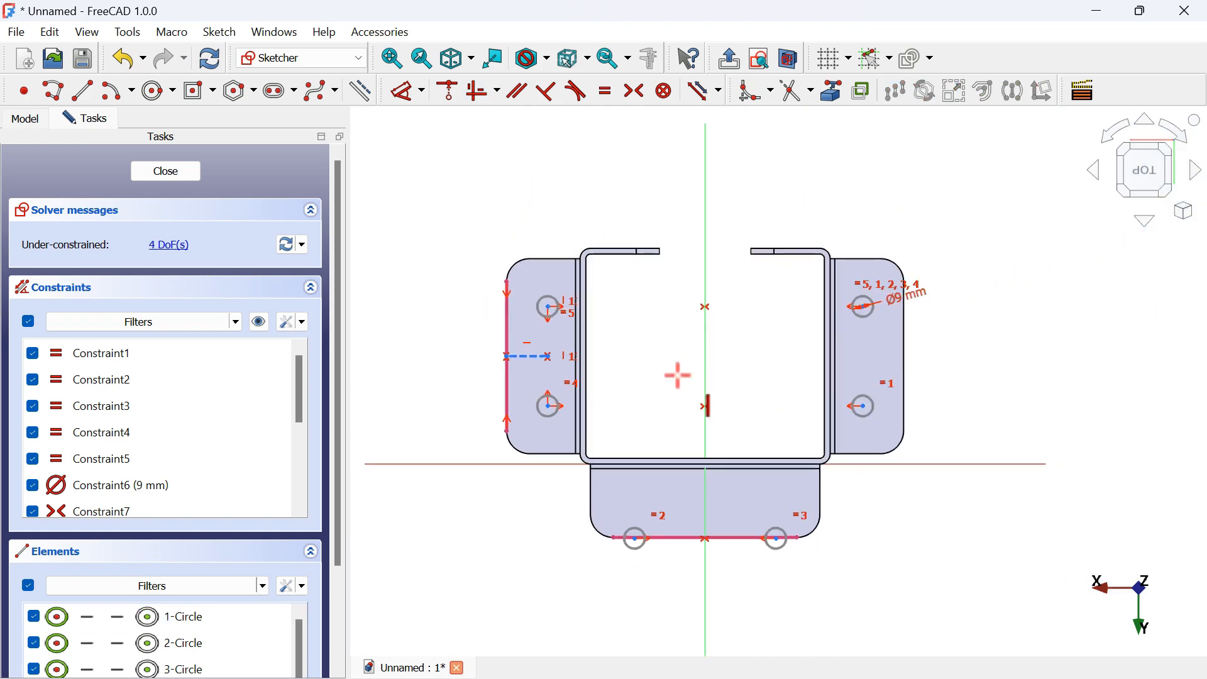
scroll(682, 399, "up", 1)
left_click(403, 92)
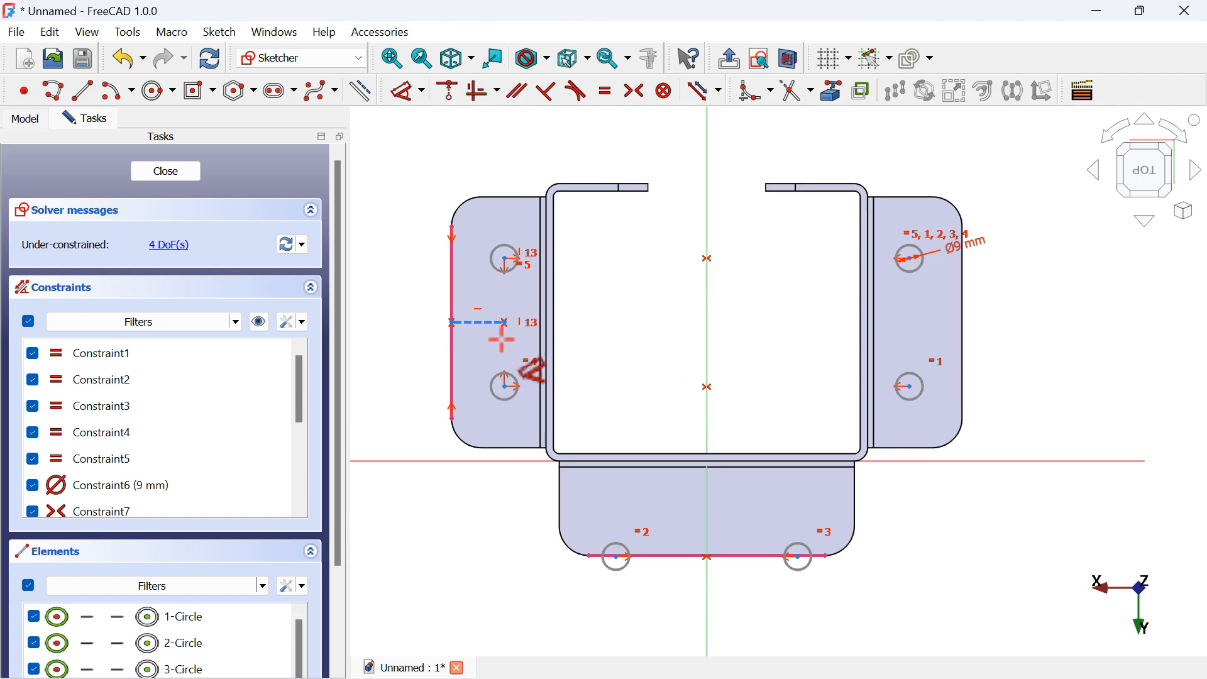
left_click(481, 323)
left_click(517, 189)
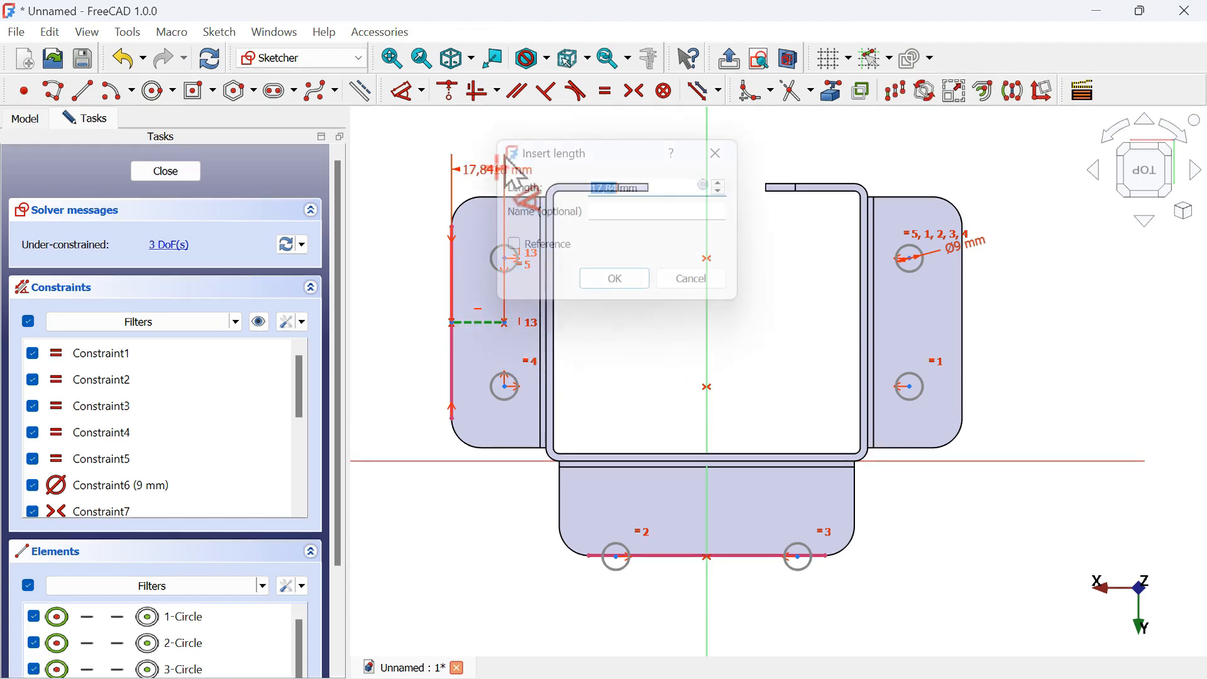
left_click_drag(667, 150, 692, 150)
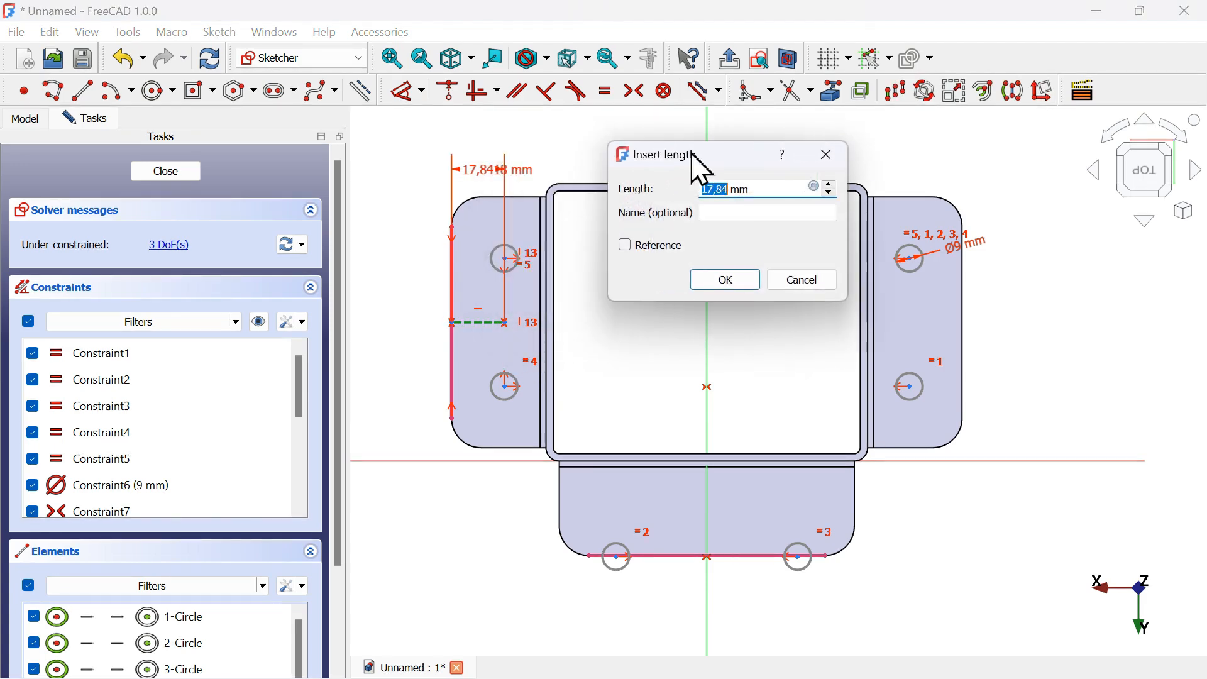
type("15")
key("Return")
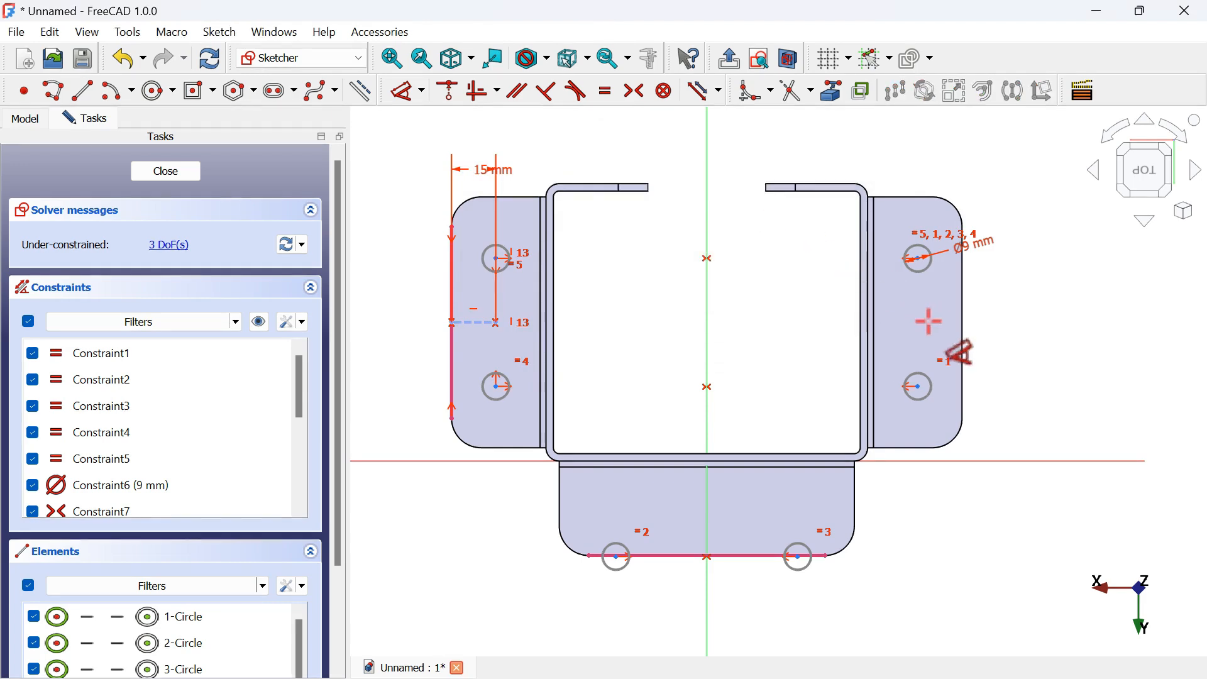
Set the vertical spacing between the two left-hand flange hole centres to 40 mm.
left_click(502, 260)
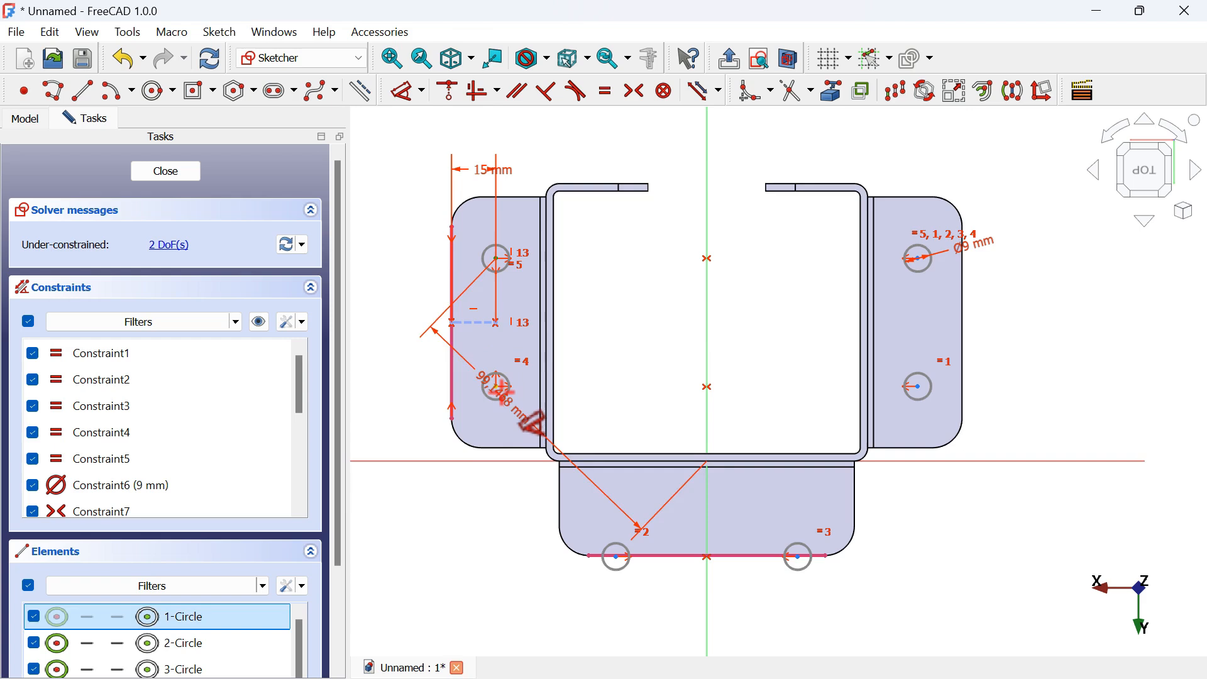
left_click(496, 386)
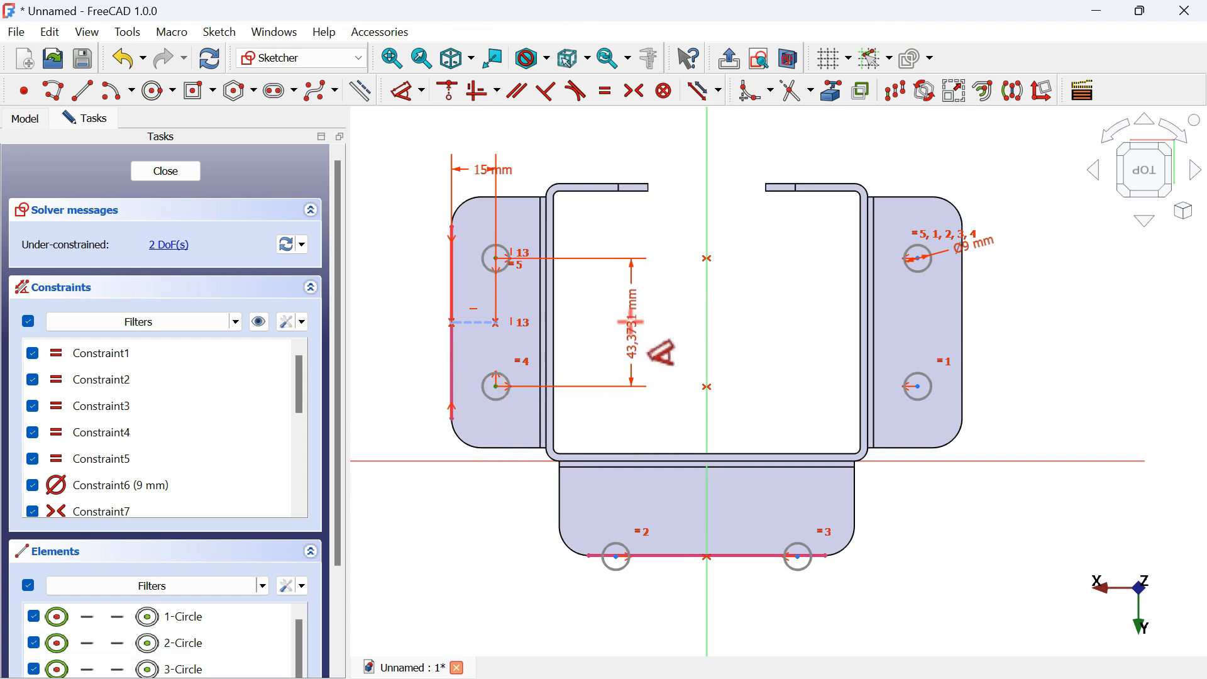
left_click(630, 322)
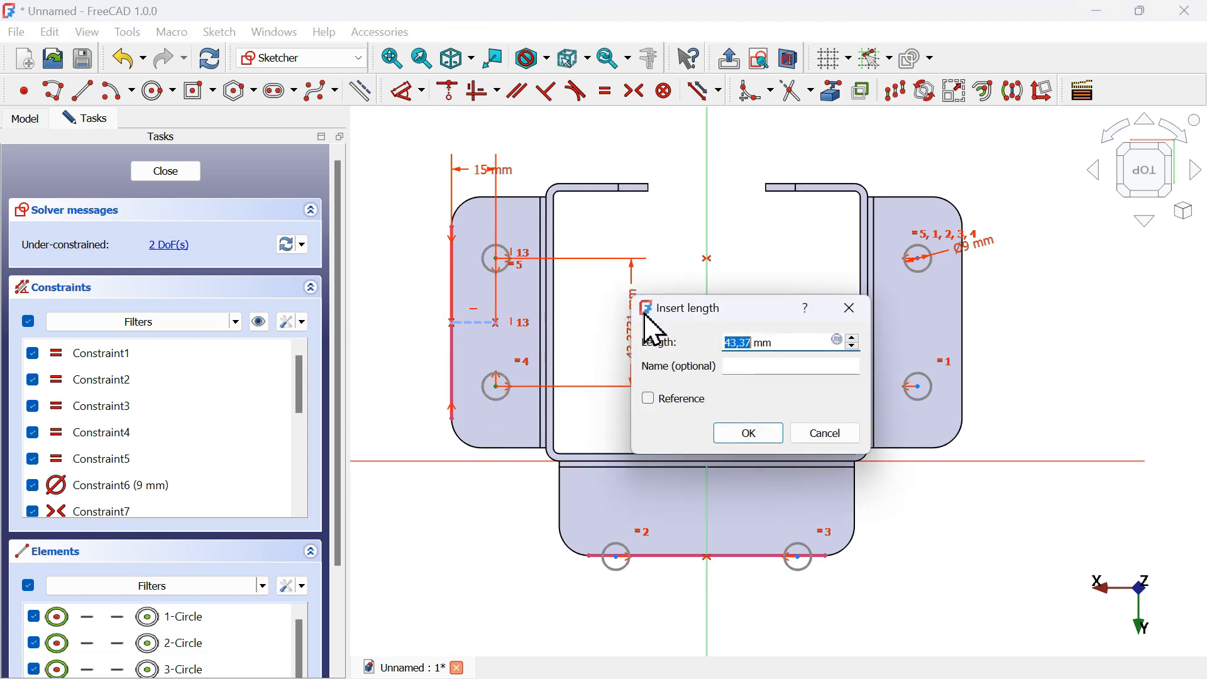
key("Return")
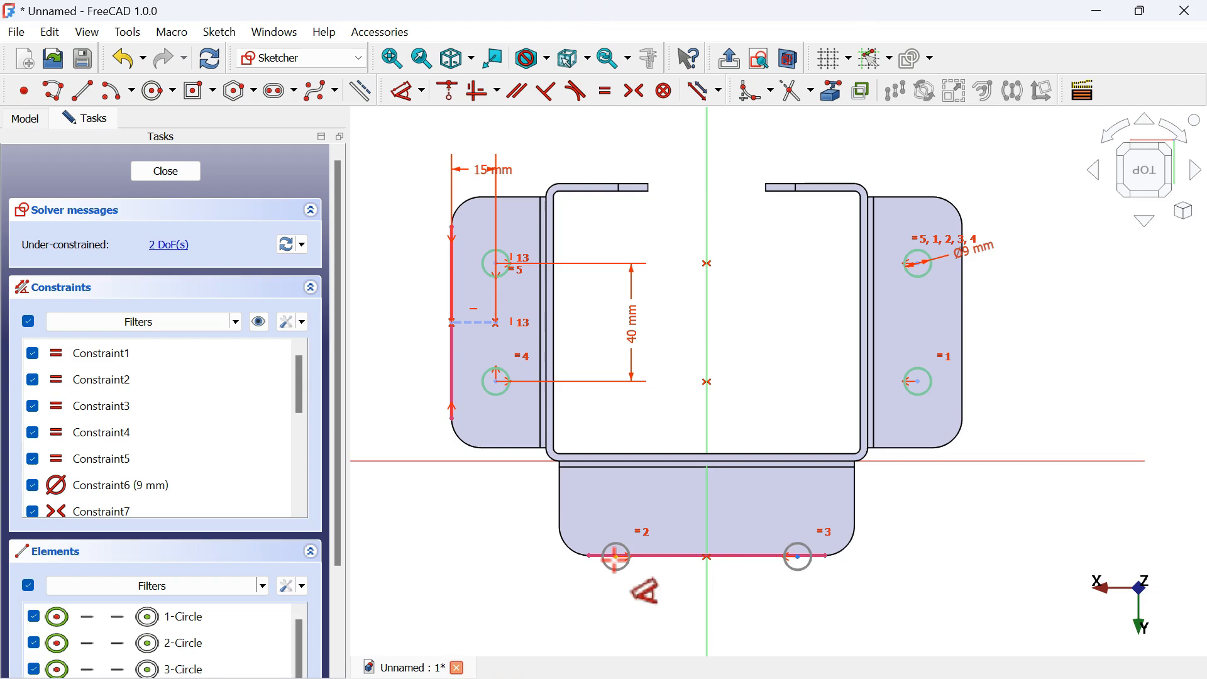
Set the horizontal spacing of the two lower-middle flange holes to 40 mm and move them up inside the flange.
left_click(799, 556)
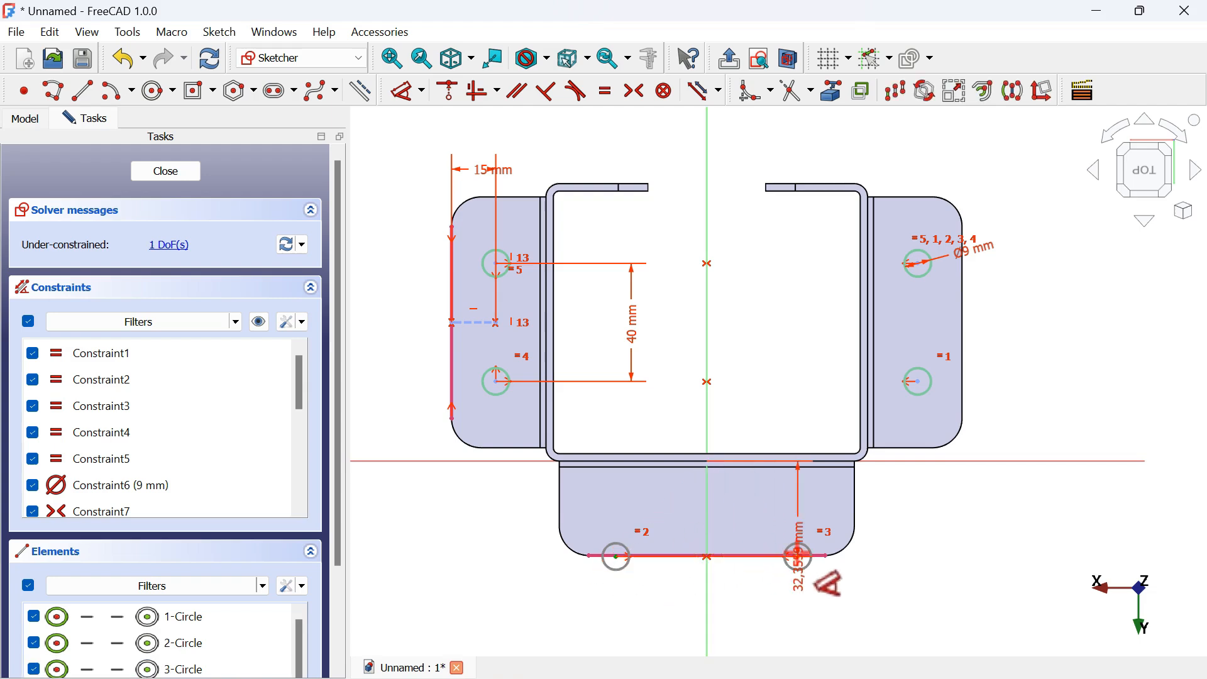
left_click(747, 390)
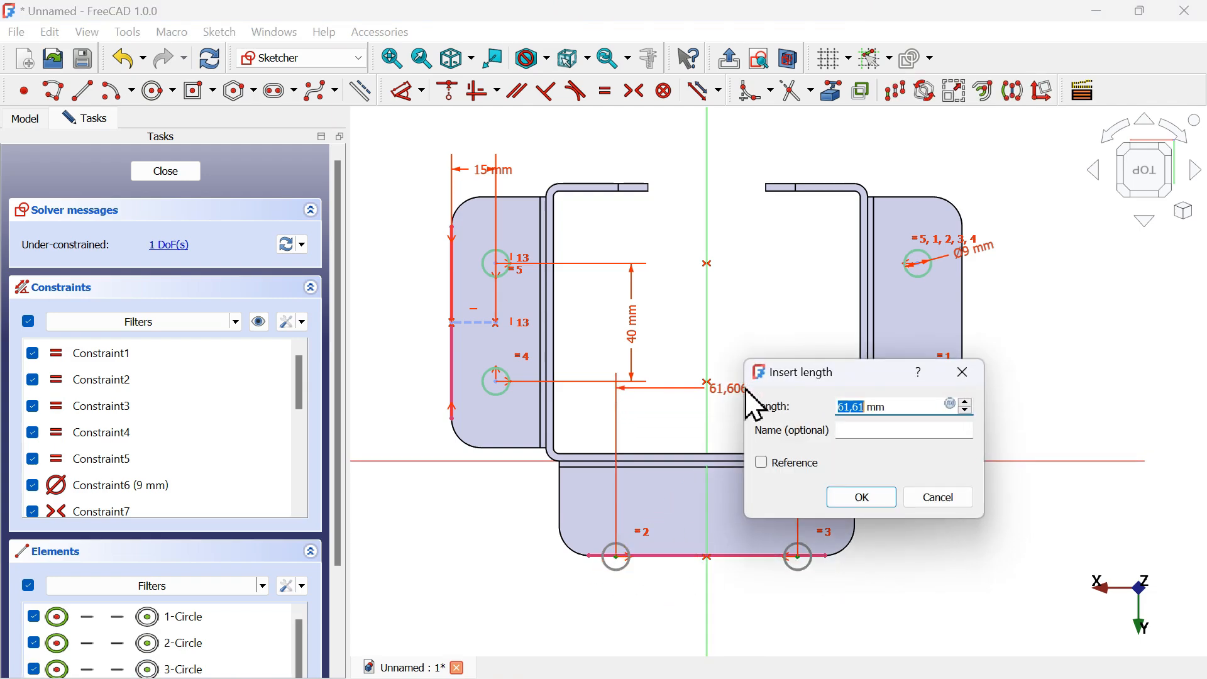
key("Return")
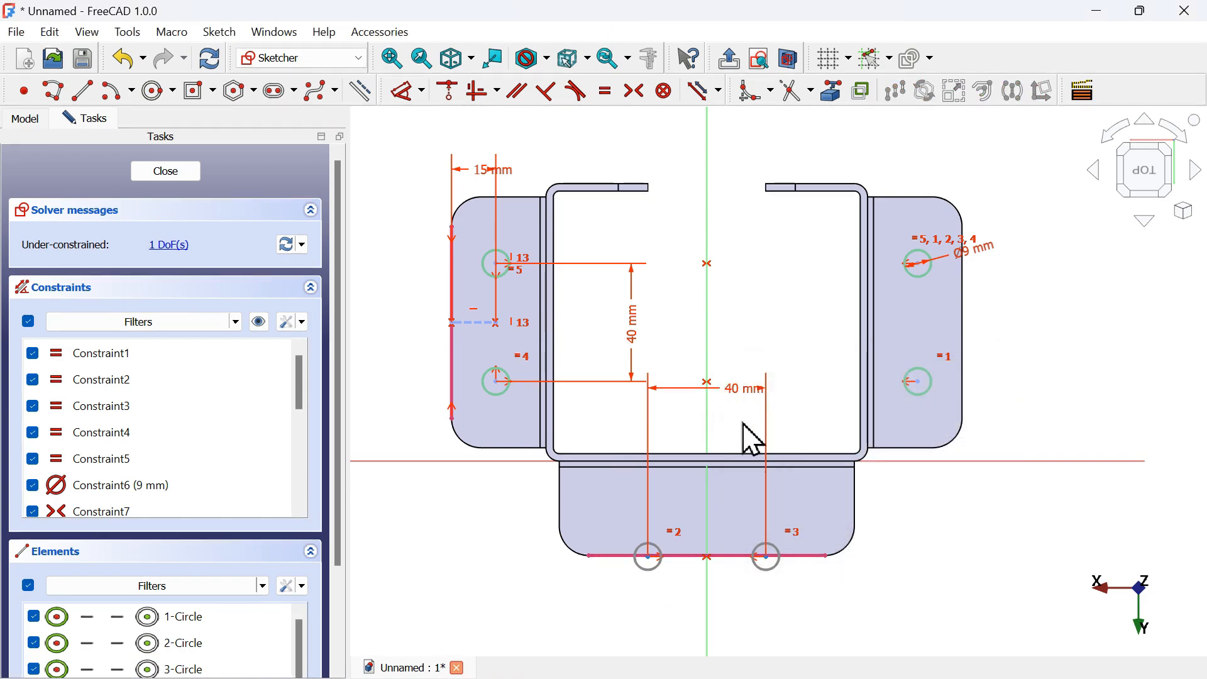
right_click(719, 599)
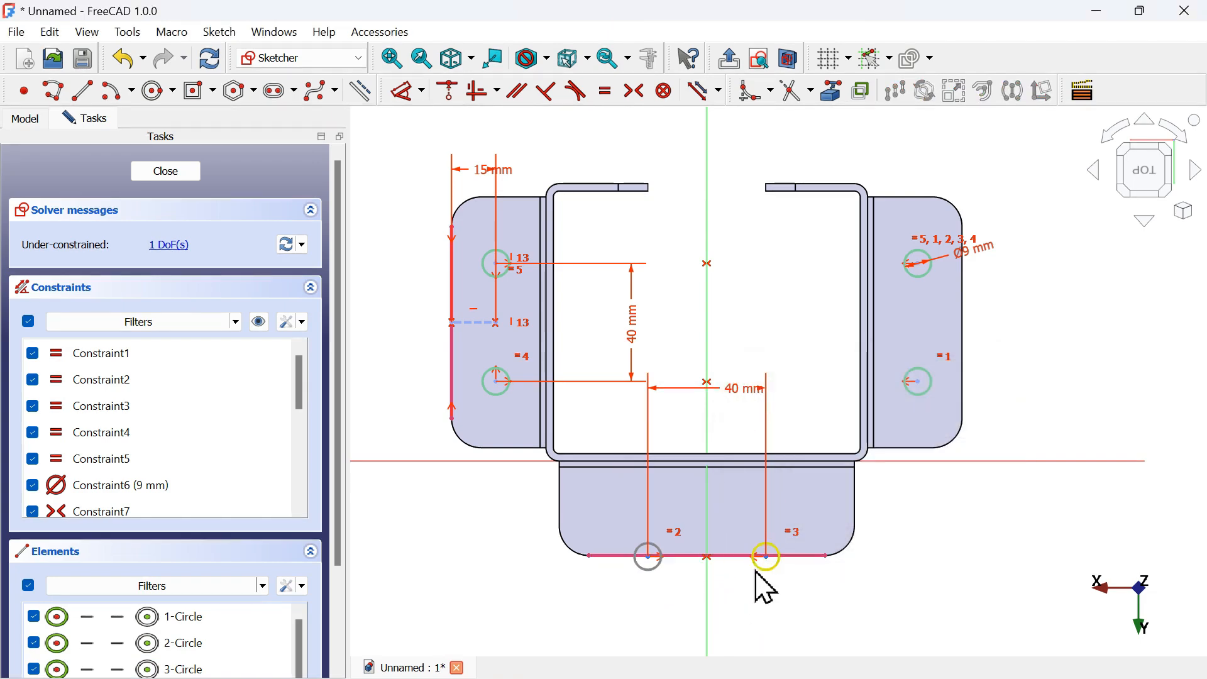
left_click_drag(767, 557, 772, 510)
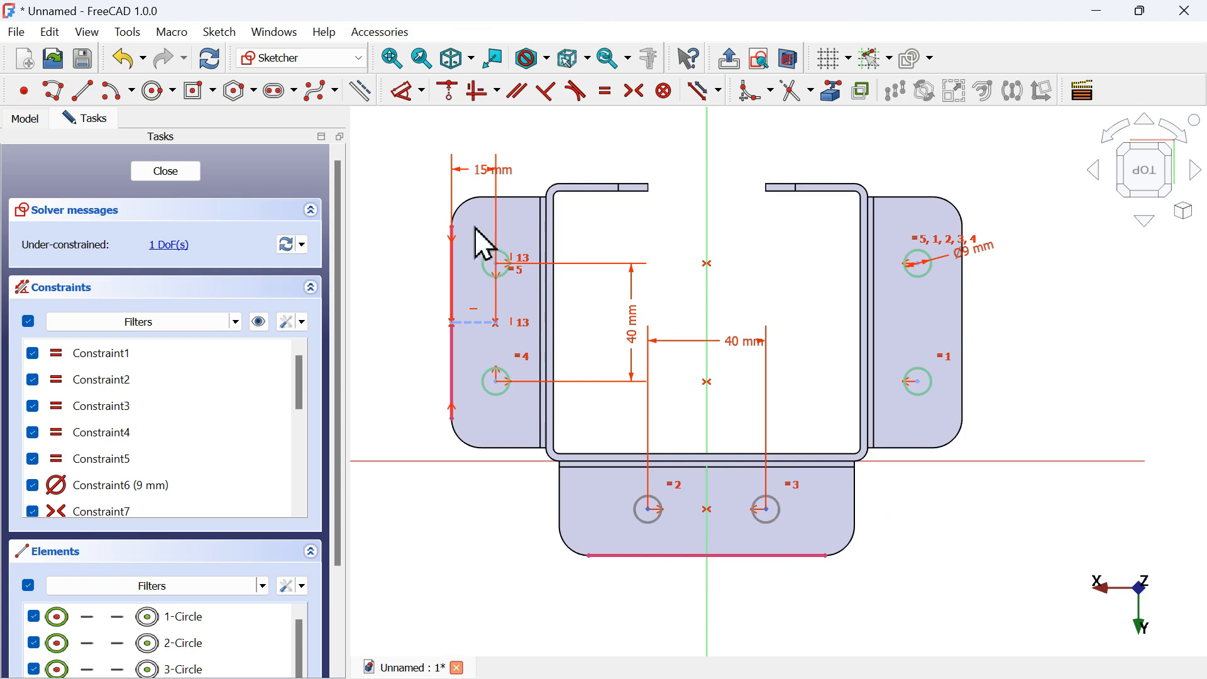
Dimension the lower-middle flange holes 15 mm from the flange's projected outer edge and leave the sketch.
left_click(407, 103)
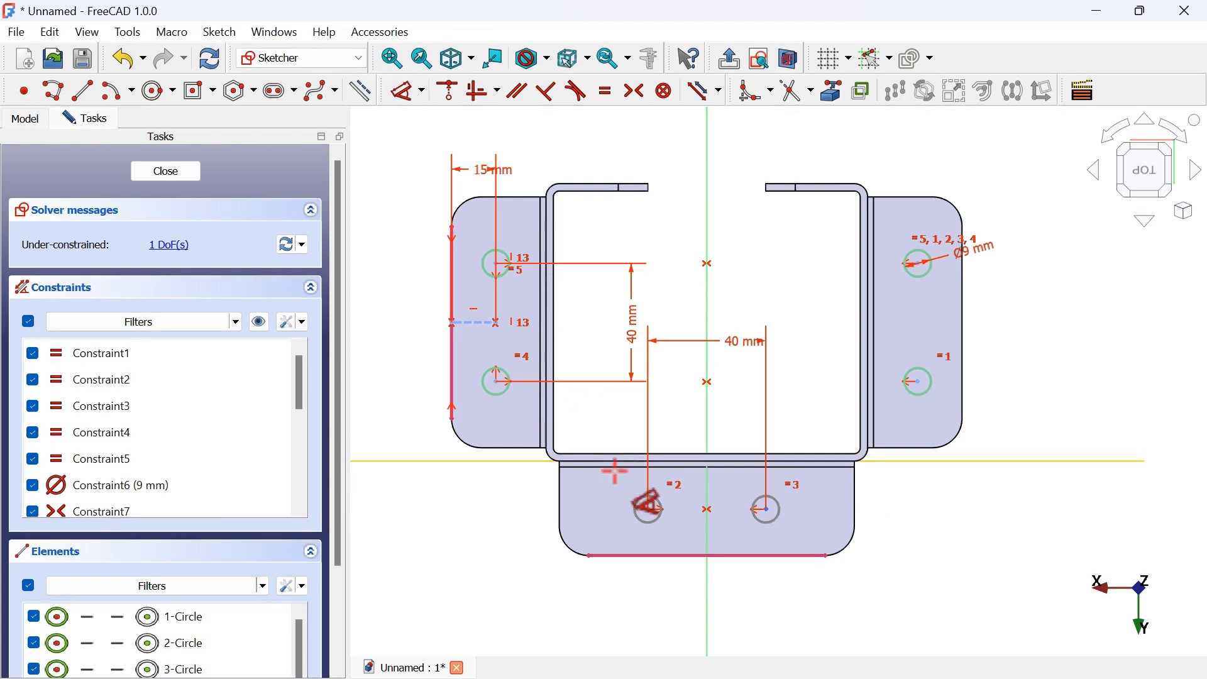
left_click(650, 508)
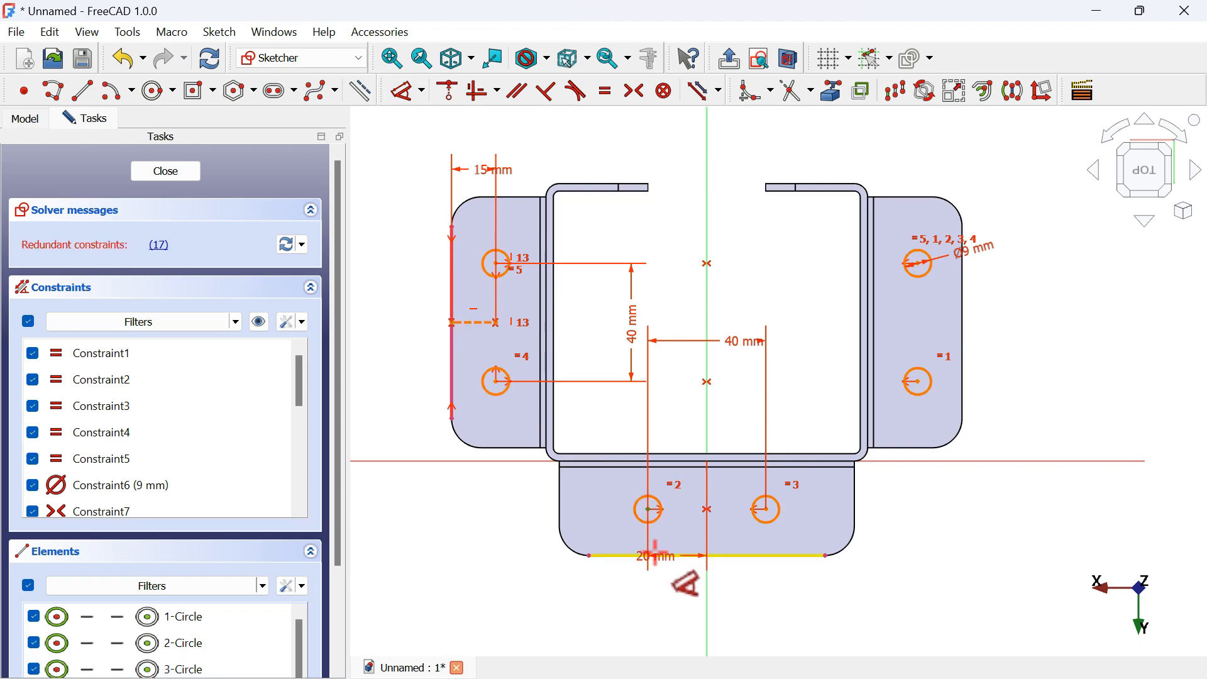
left_click(697, 556)
left_click(957, 545)
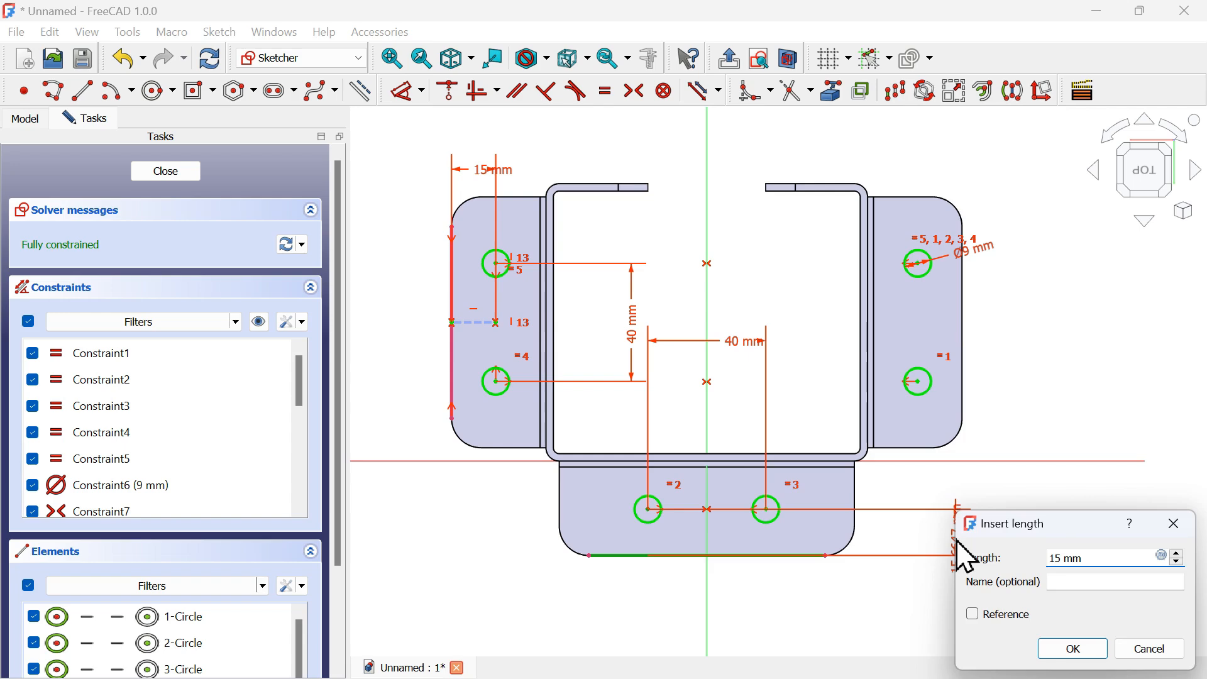
type("15")
key("Return")
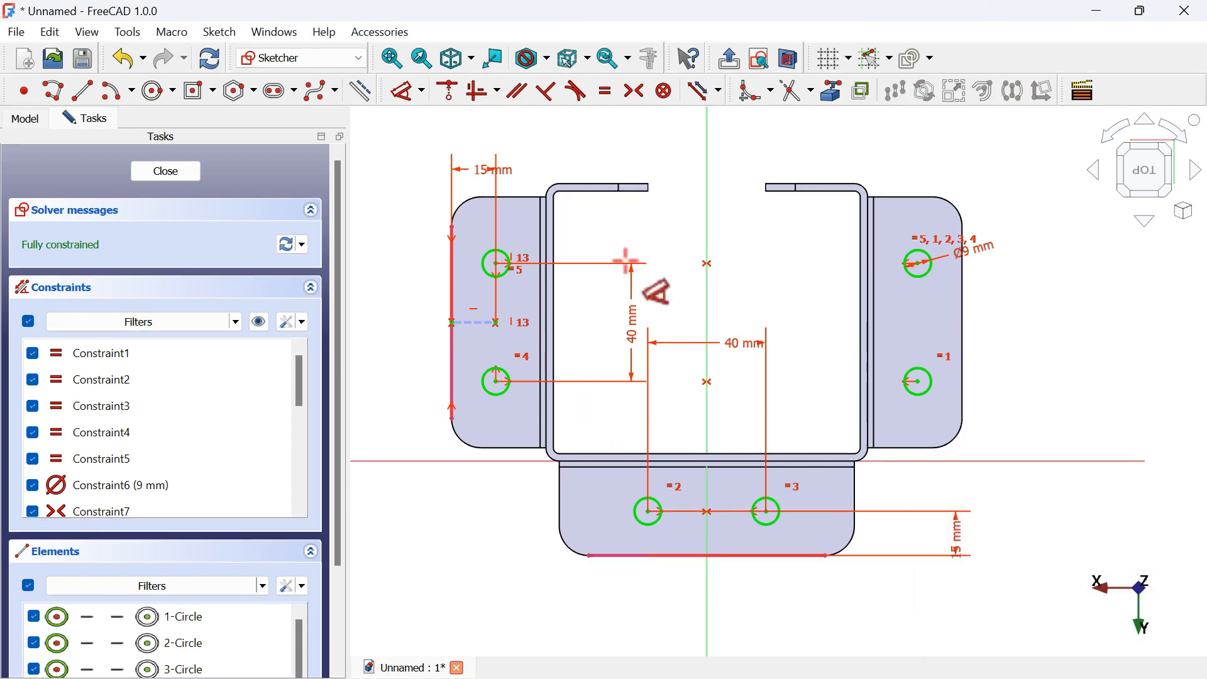
key("Escape")
key("Escape")
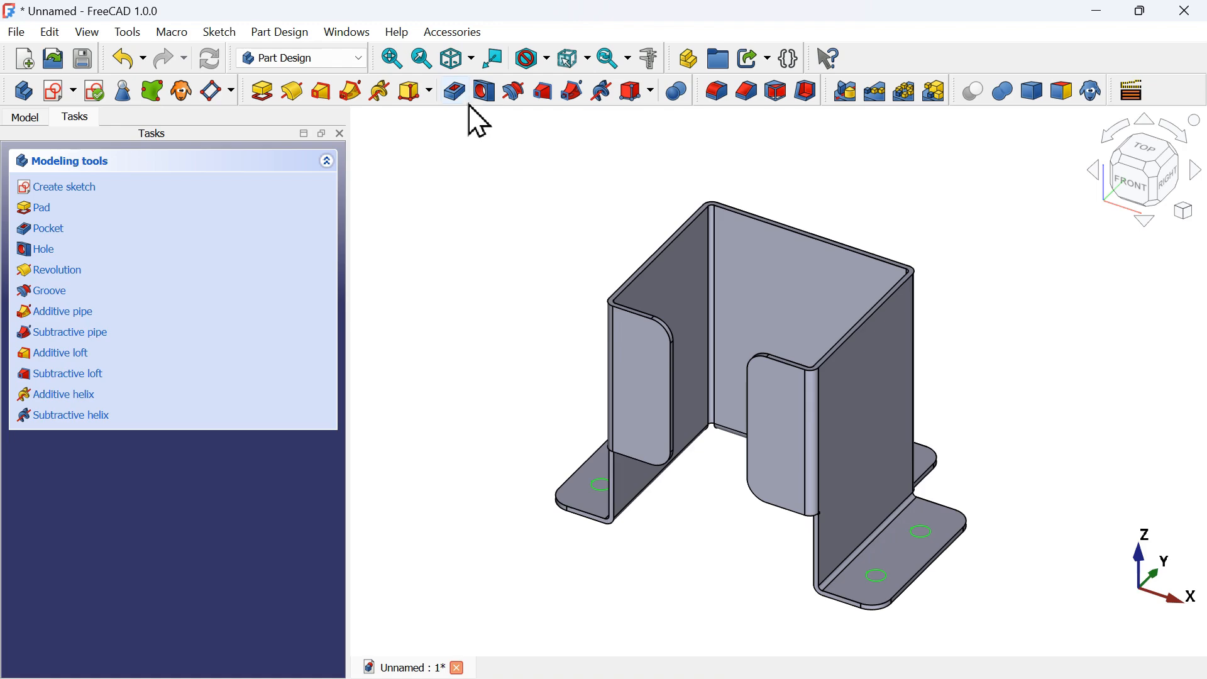
Cut the hole sketch through the bottom flanges with a 5 mm deep pocket.
left_click(457, 92)
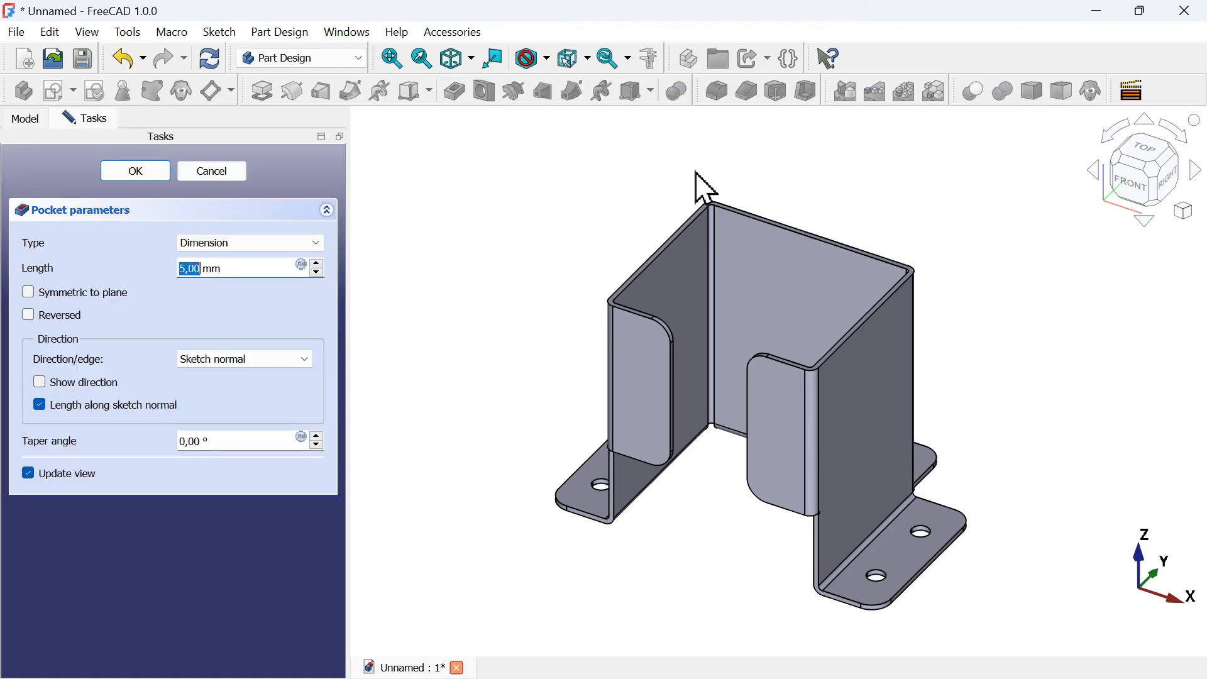
middle_click_drag(695, 183, 615, 258)
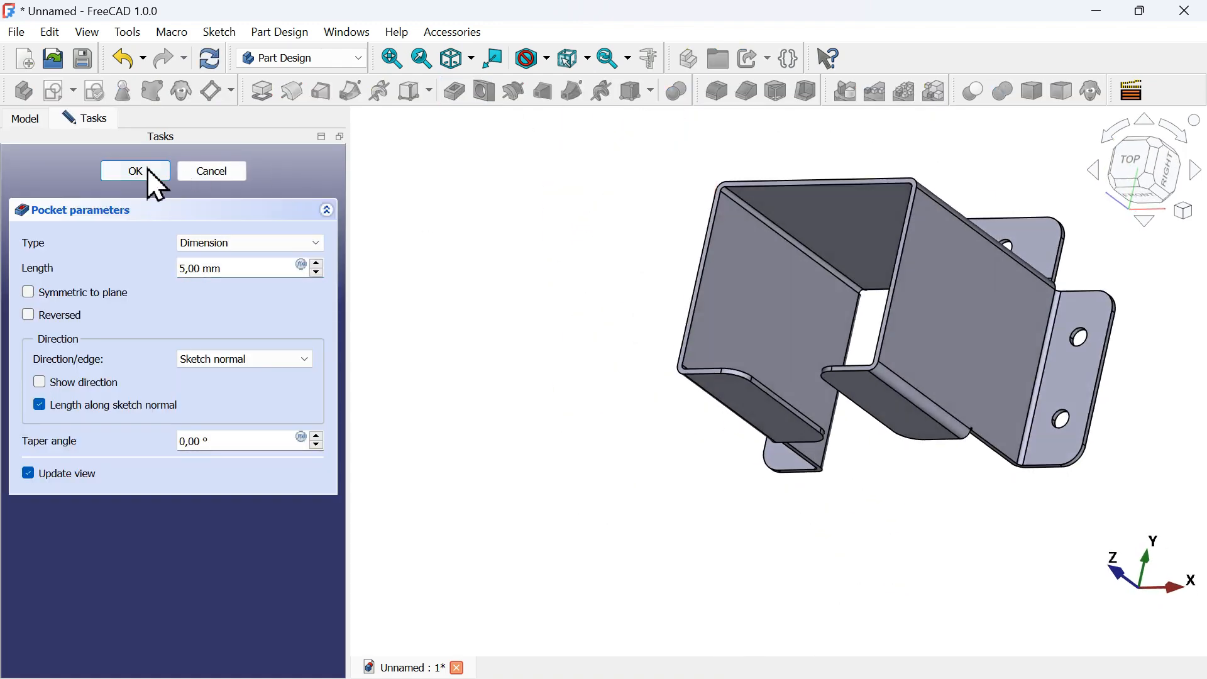
left_click(149, 173)
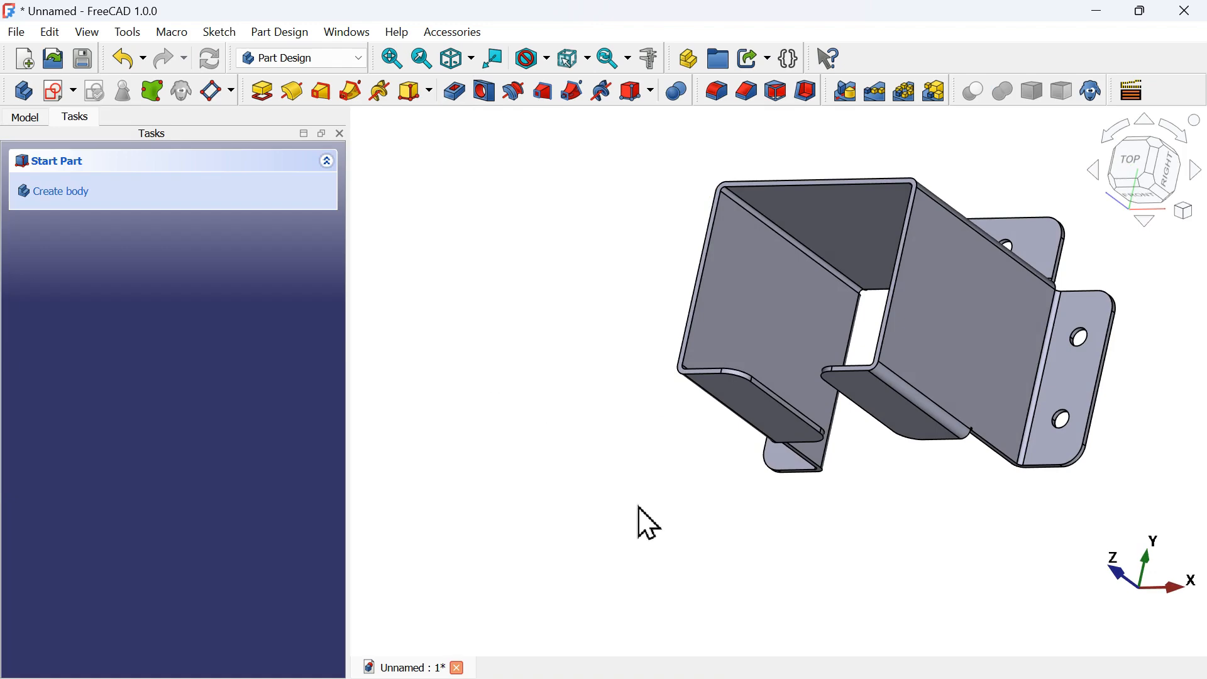
Start a sketch on the outer face of the right-hand front flange.
middle_click_drag(648, 523, 889, 447)
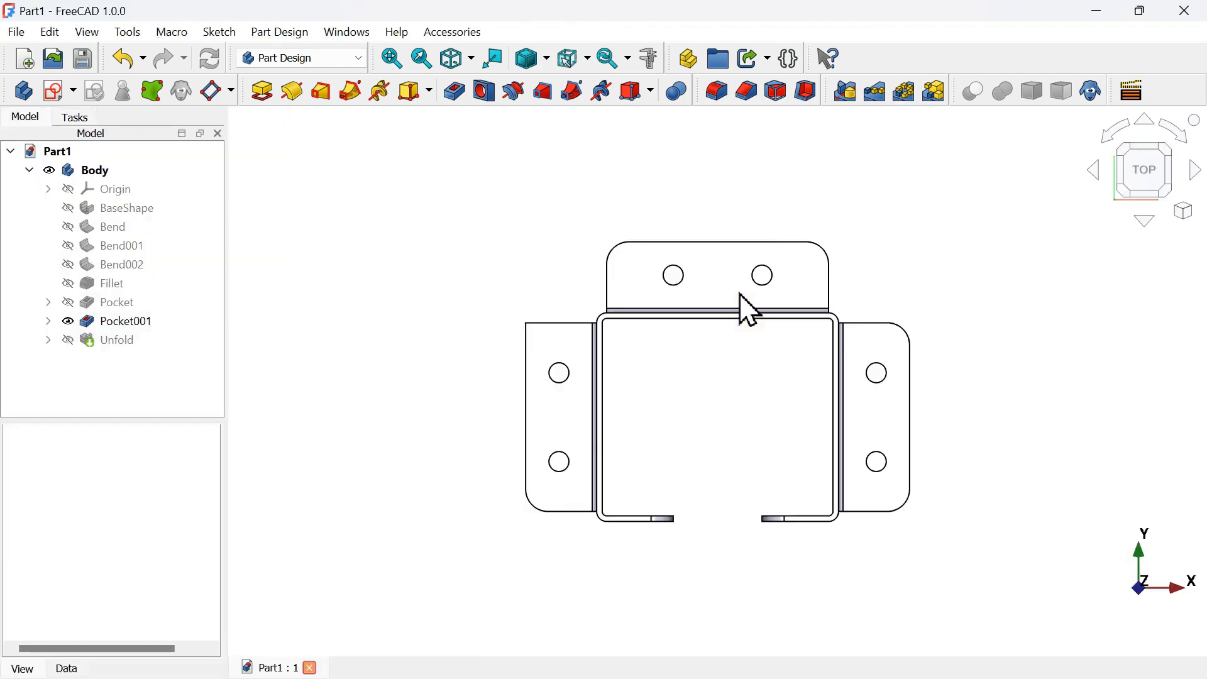
key("0")
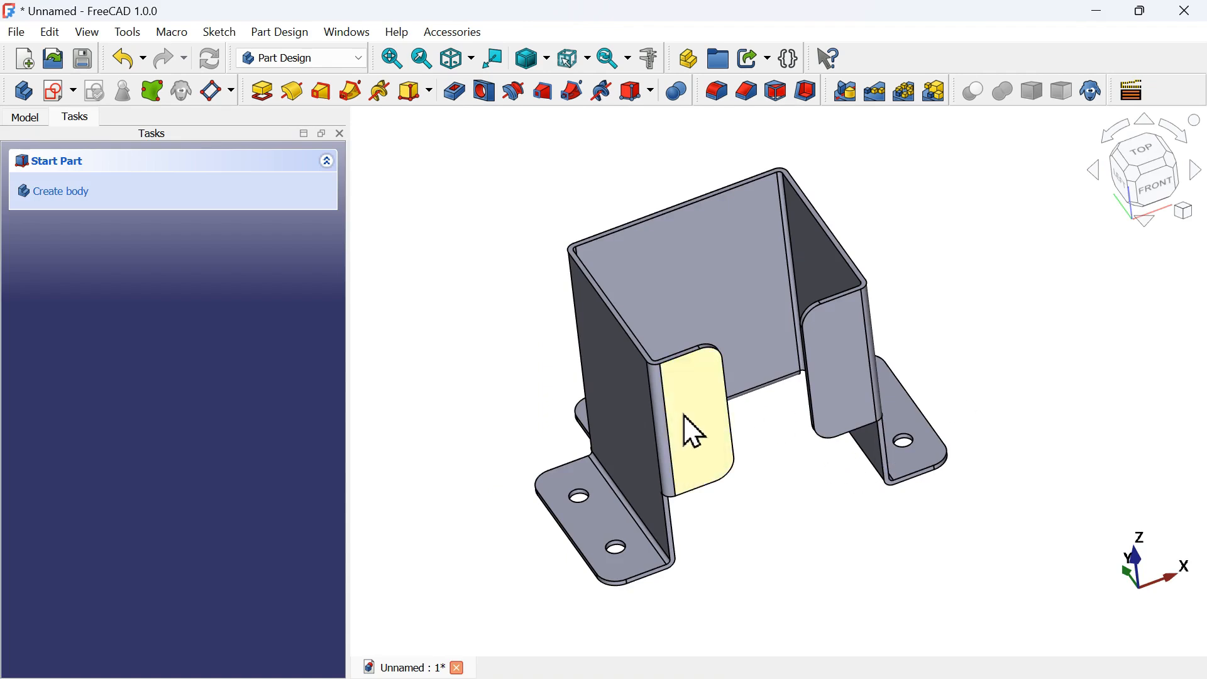
left_click(853, 383)
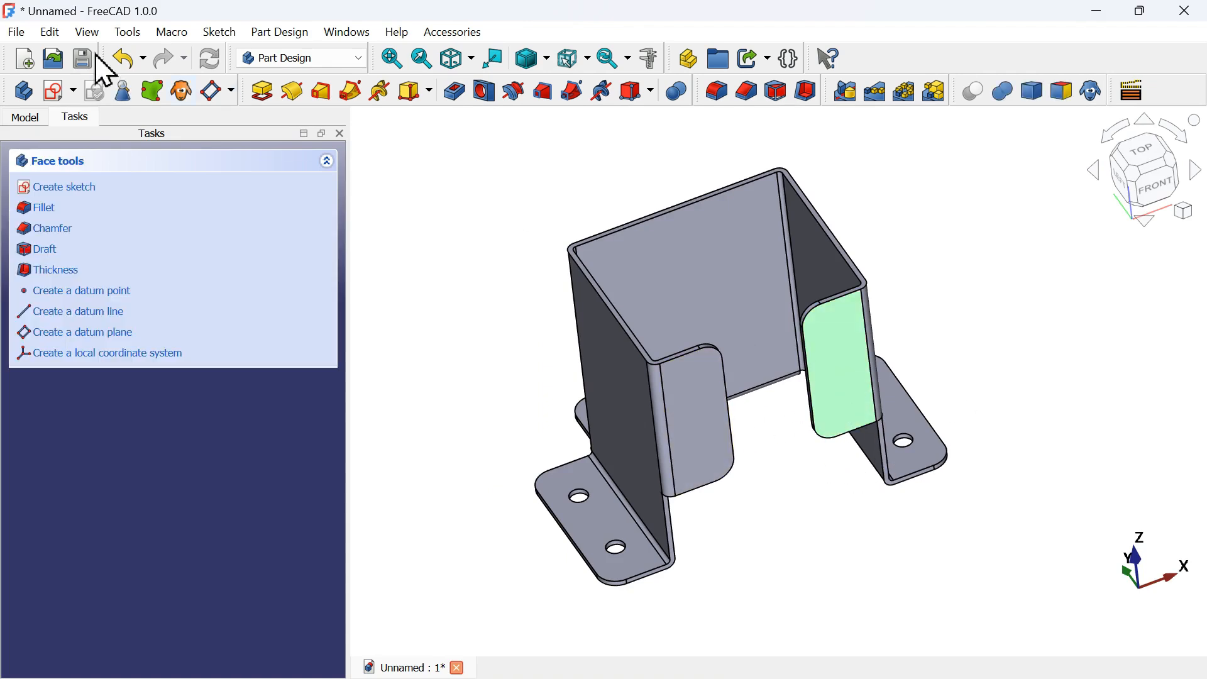
left_click(54, 93)
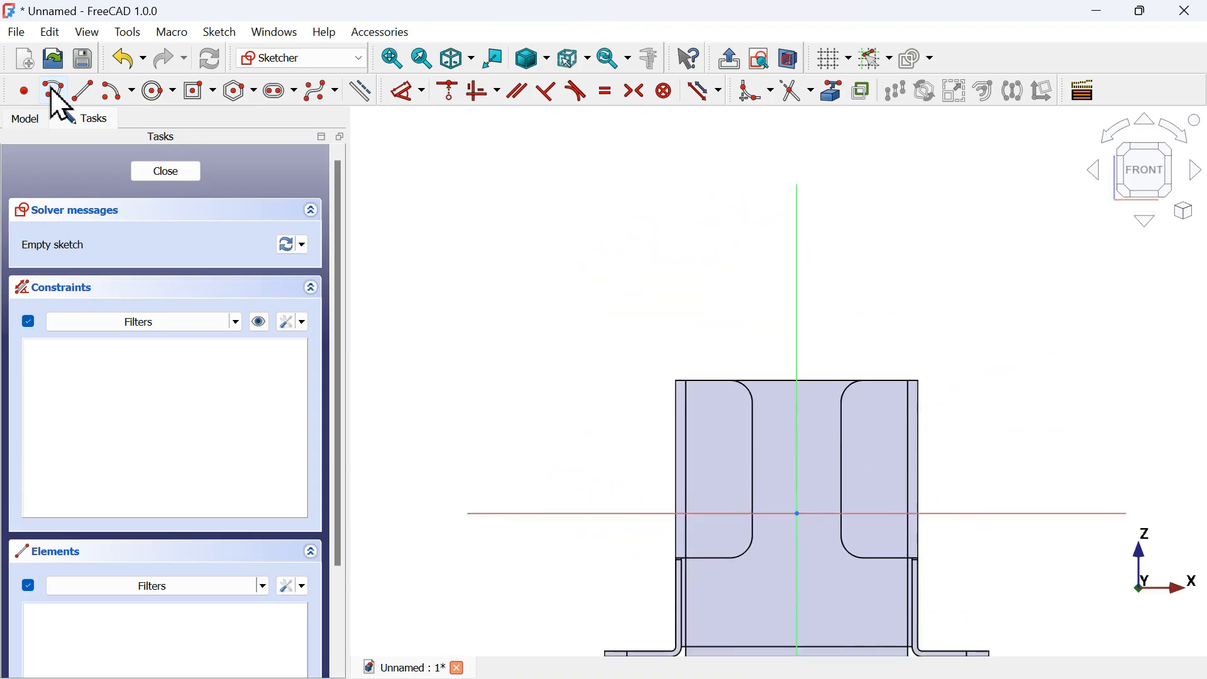
scroll(753, 417, "up", 4)
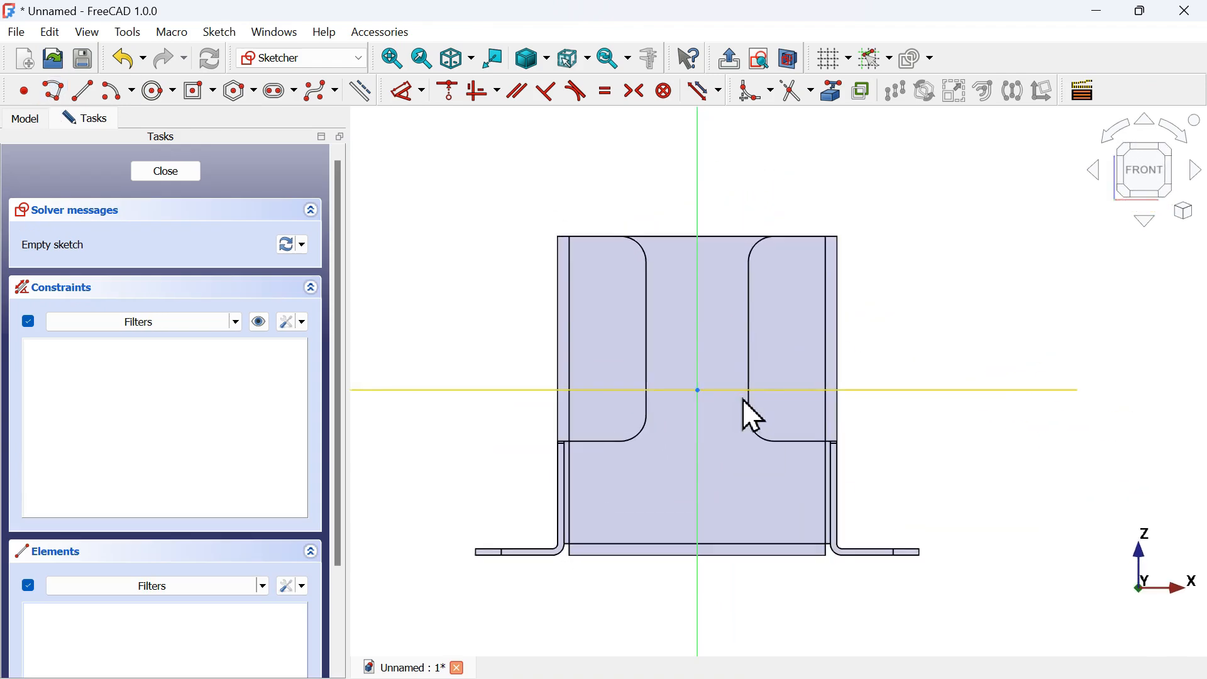
Draw four centre-defined circles over the front flanges, one near the upper and lower end of each flange.
left_click(154, 96)
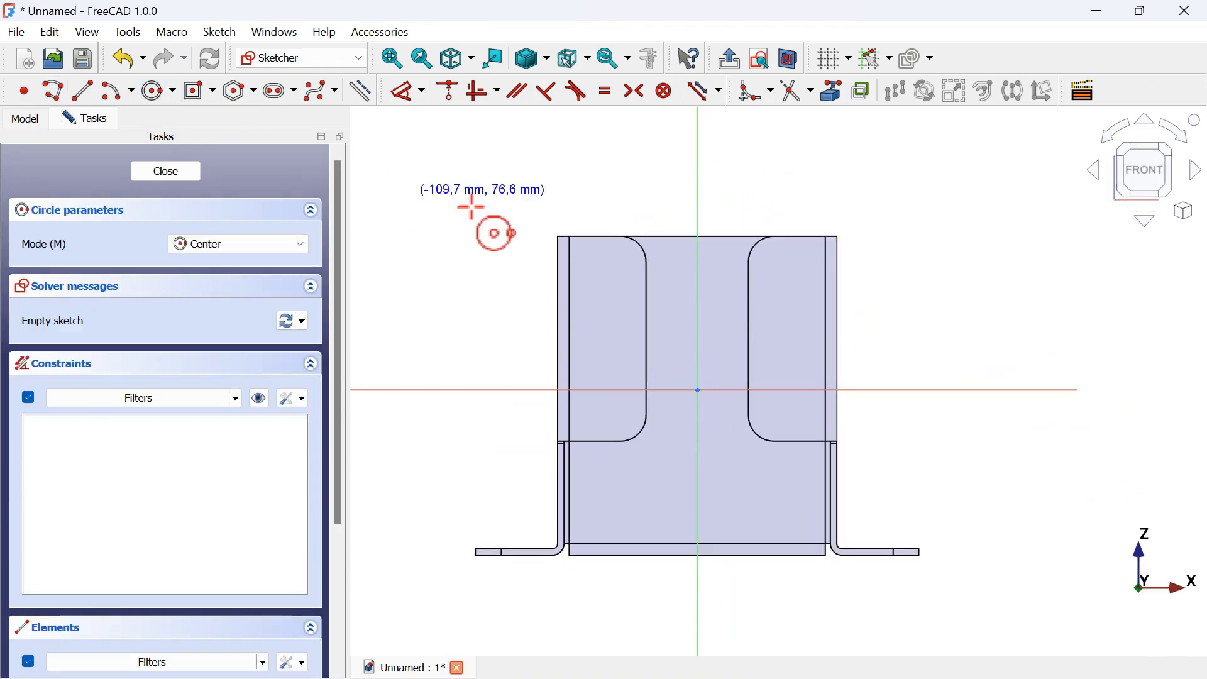
left_click(618, 240)
left_click(636, 277)
left_click(793, 260)
left_click(796, 295)
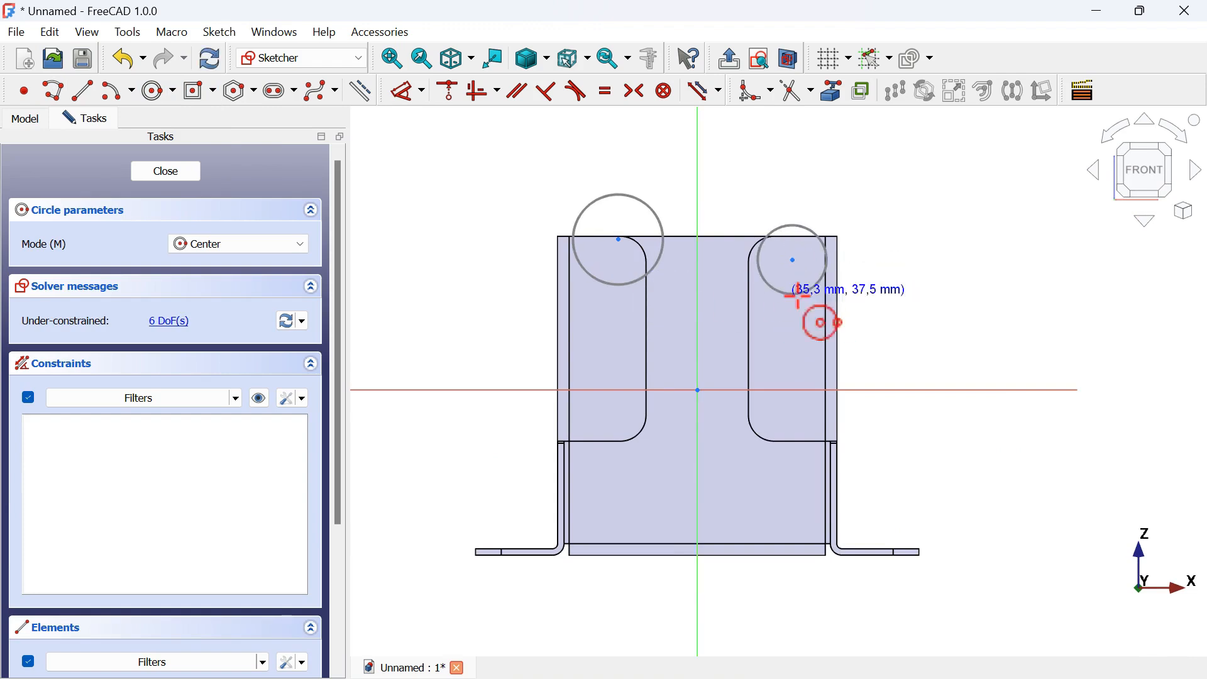
left_click(628, 413)
left_click(634, 462)
left_click(835, 414)
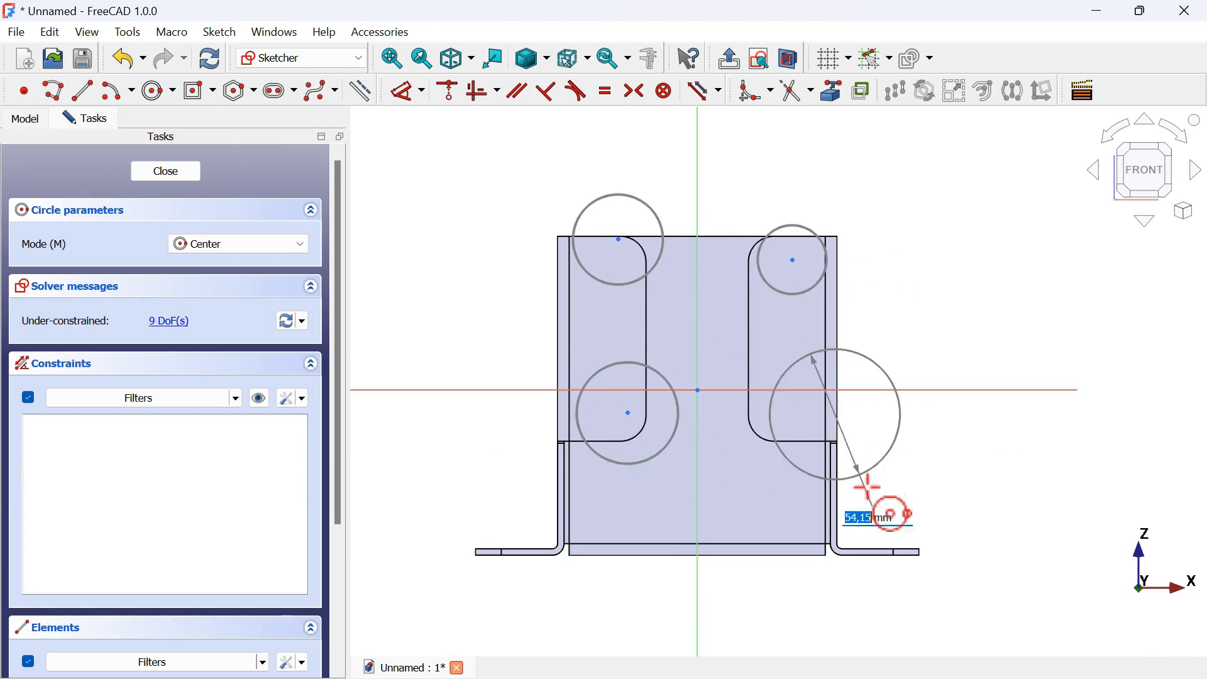
left_click(872, 487)
right_click(1000, 307)
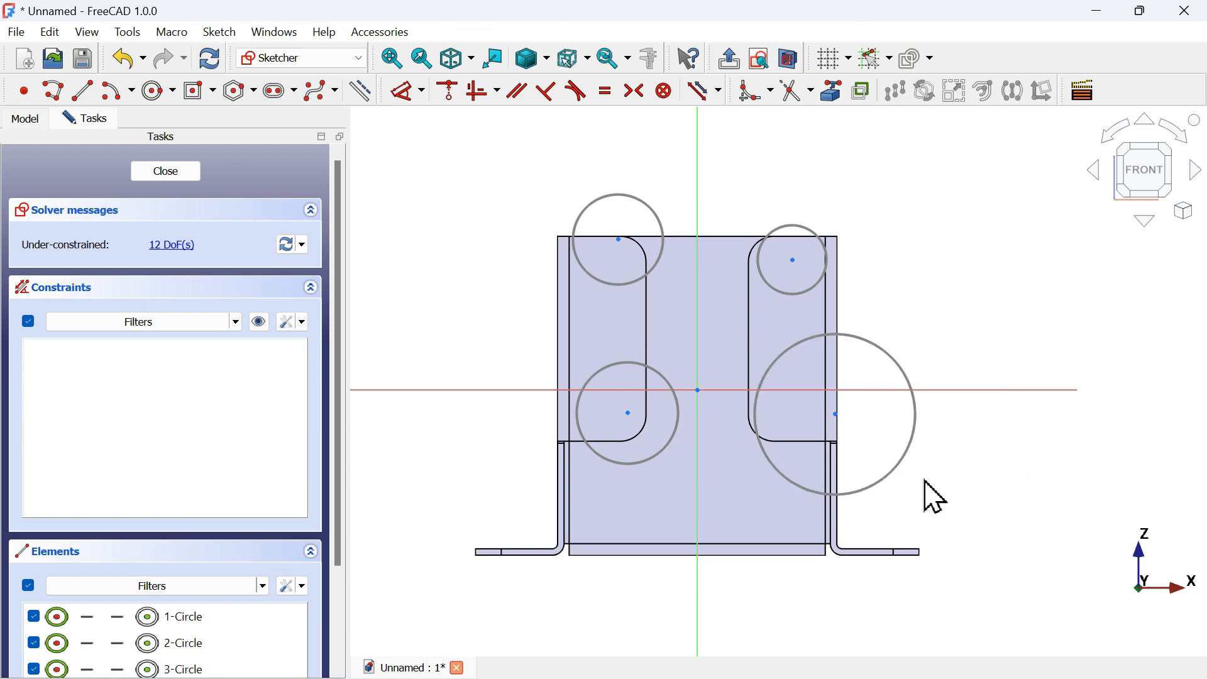
Constrain all four circles to an equal diameter of 9 mm.
mouse_move(476, 154)
left_mouse_down()
mouse_move(1004, 555)
mouse_move(1007, 541)
left_mouse_up()
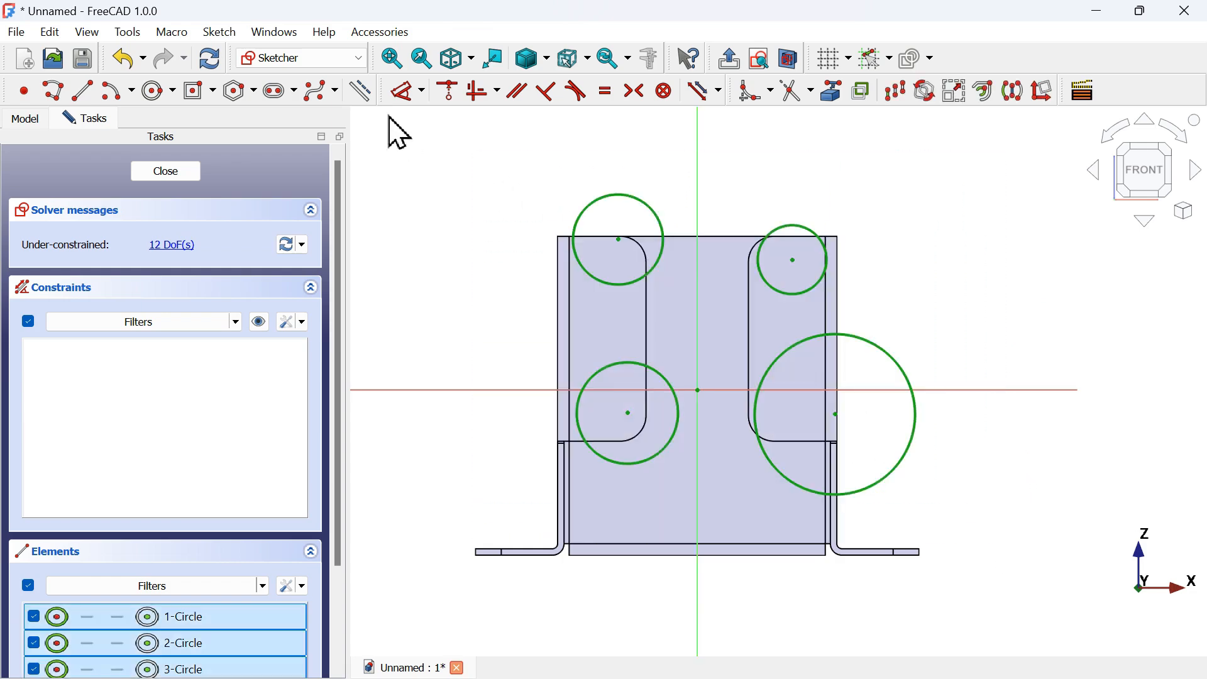
left_click(424, 92)
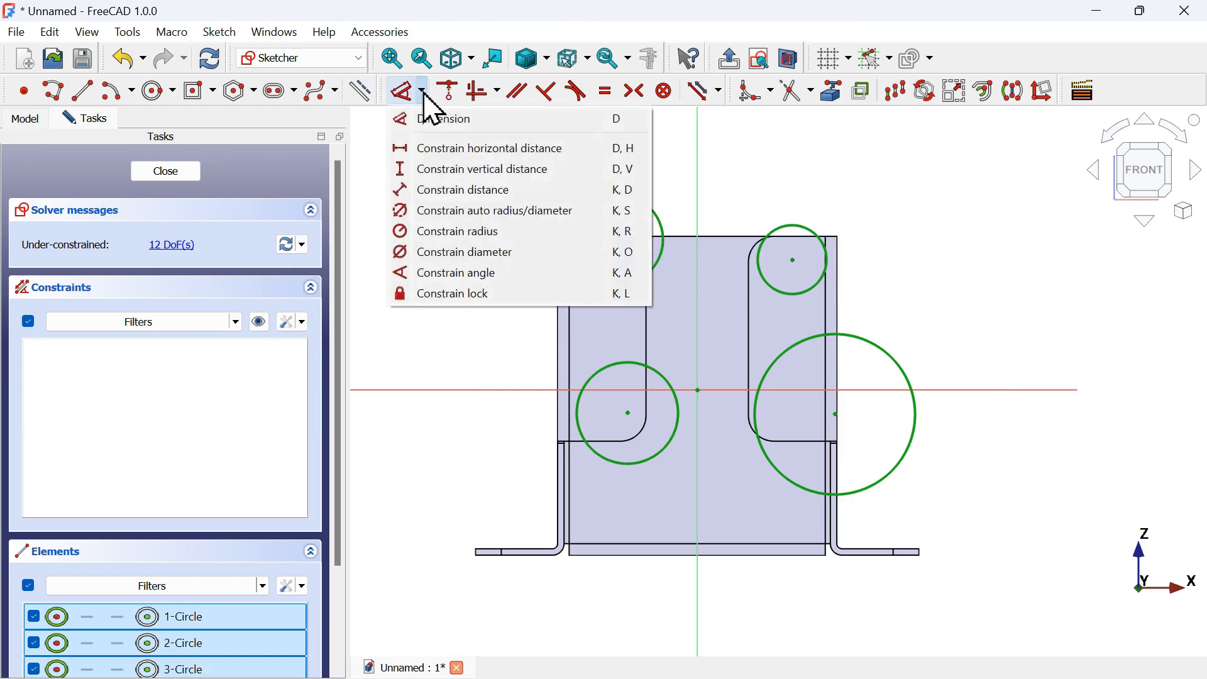
left_click(532, 252)
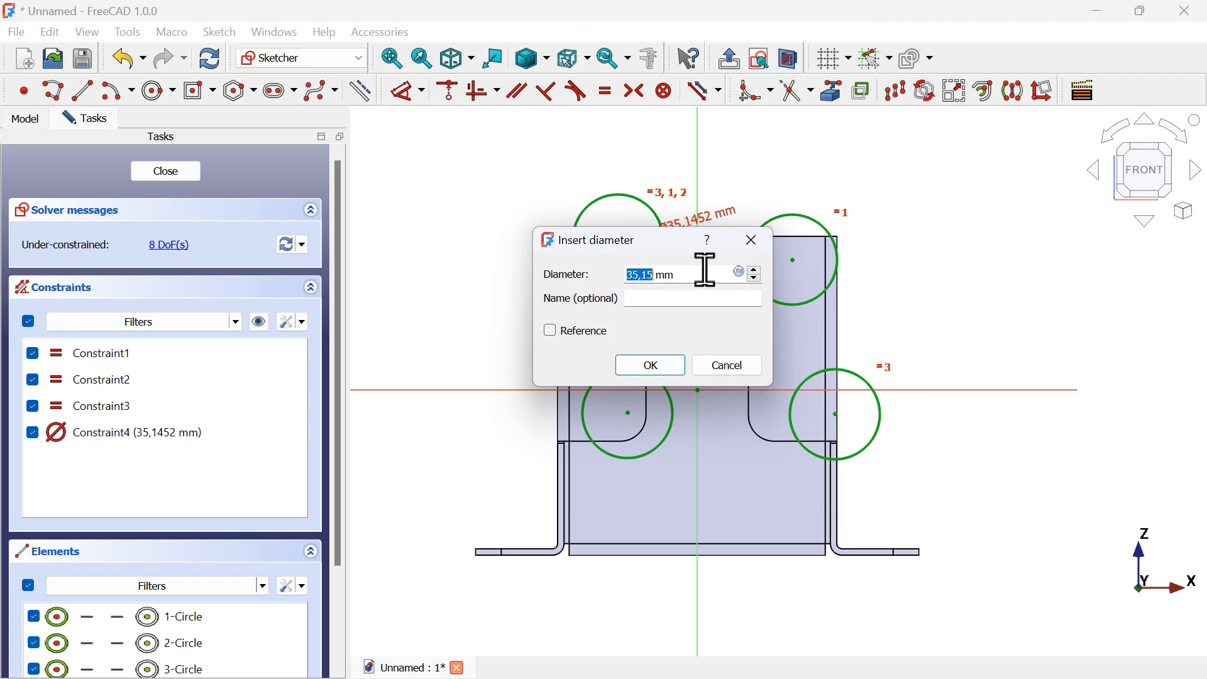
type("9")
key("Return")
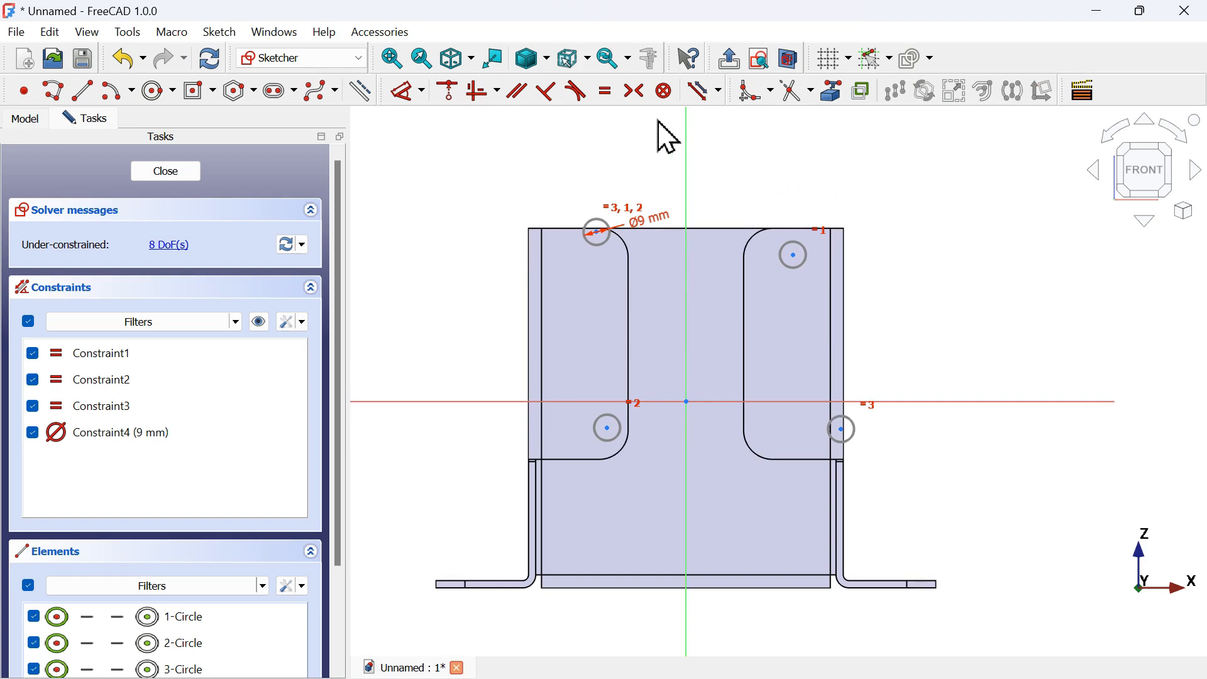
Make the upper and the lower pair of hole centres symmetric about the sketch's vertical axis.
left_click(635, 92)
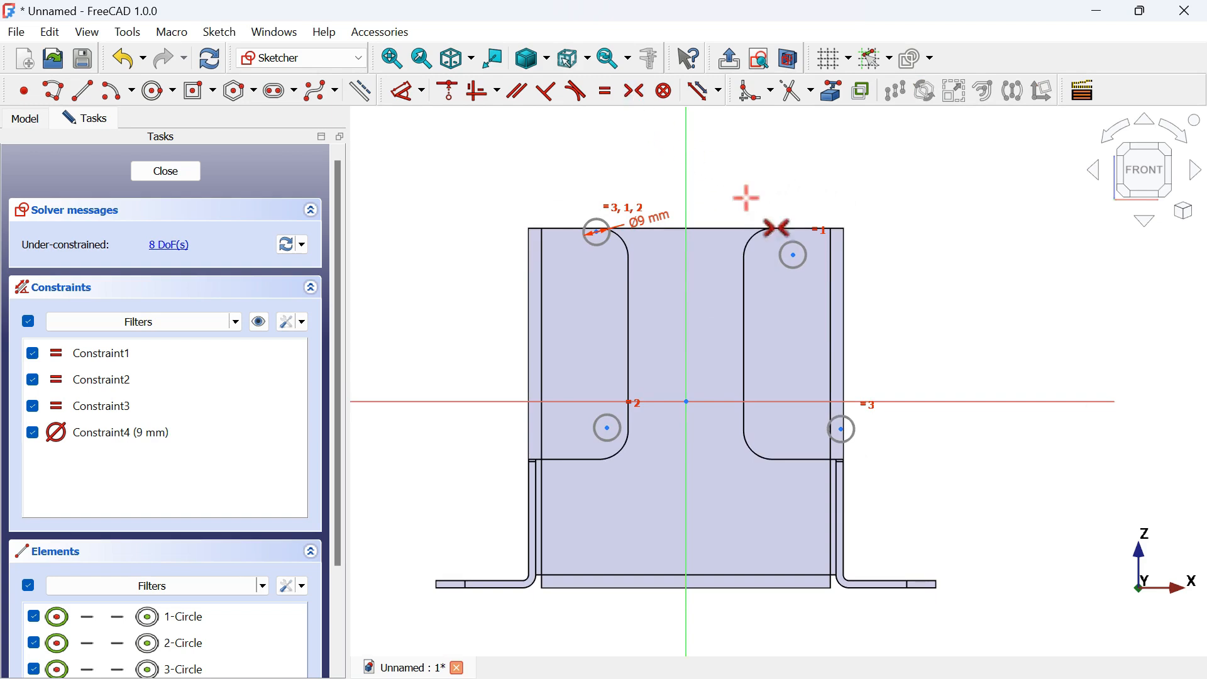
left_click(794, 255)
left_click(597, 232)
left_click(687, 211)
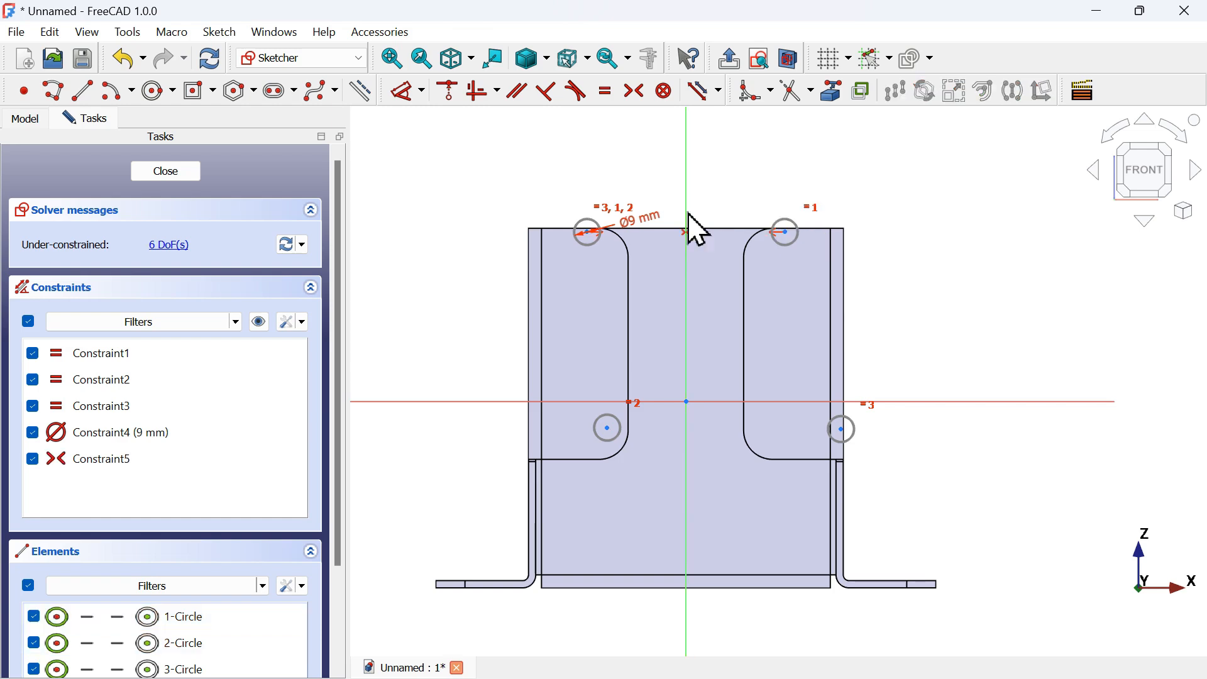
left_click(841, 429)
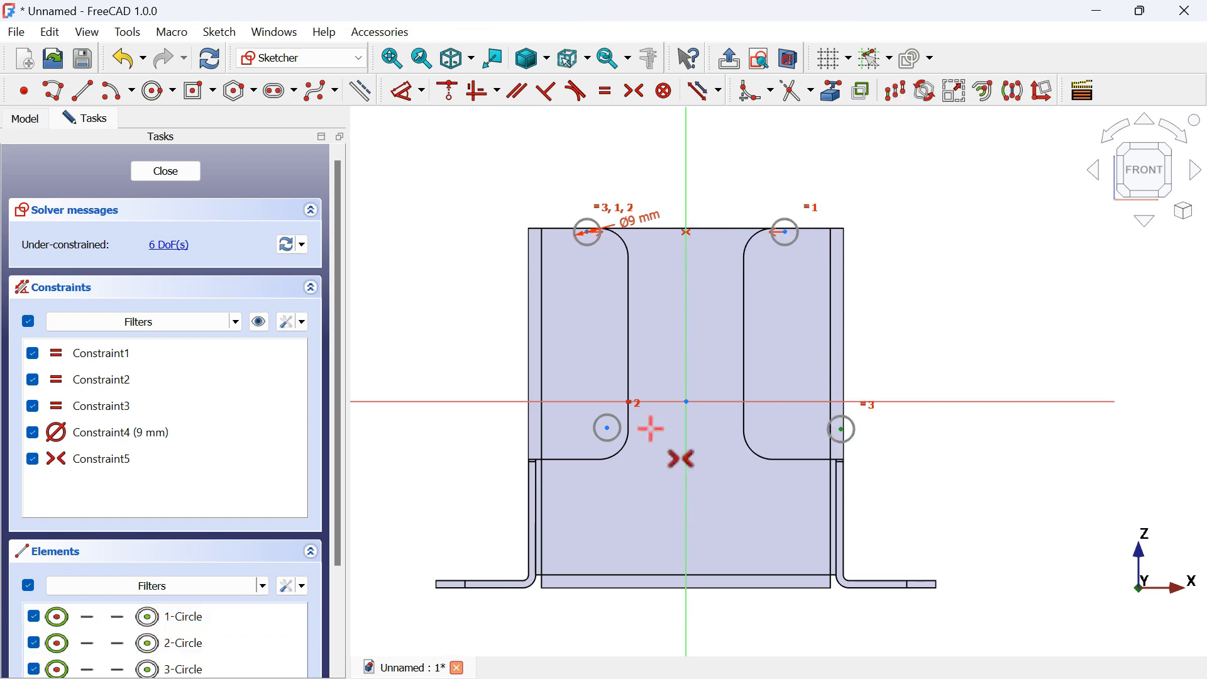
left_click(608, 429)
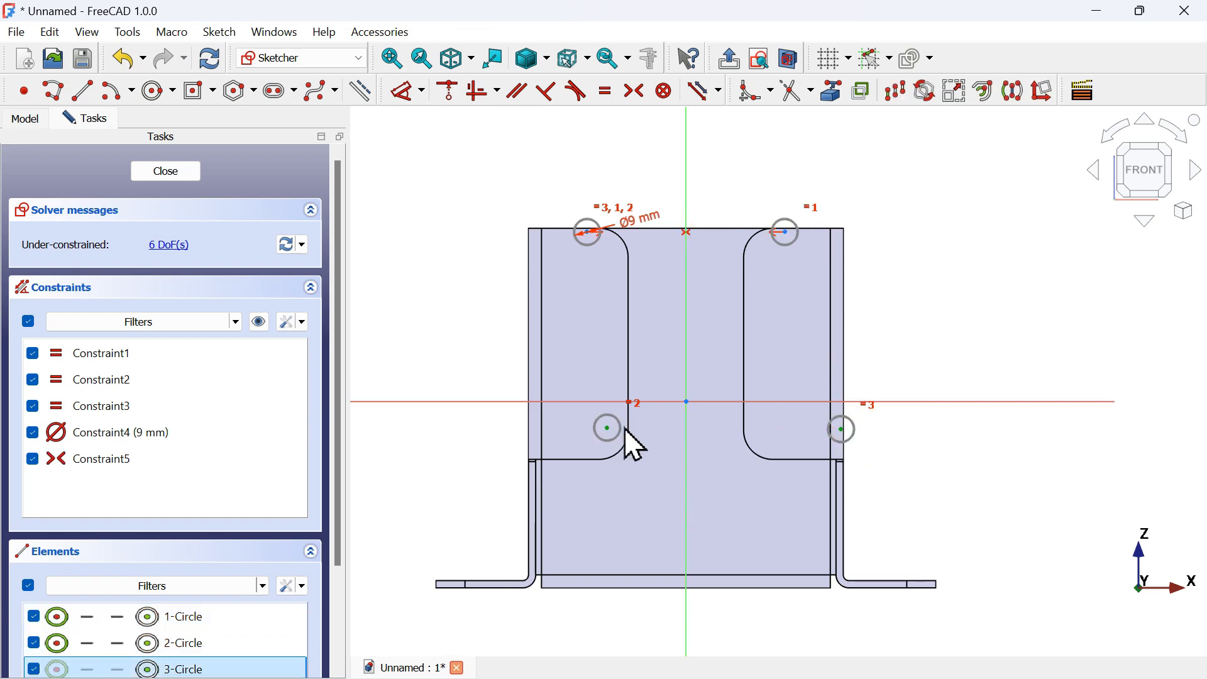
left_click(689, 375)
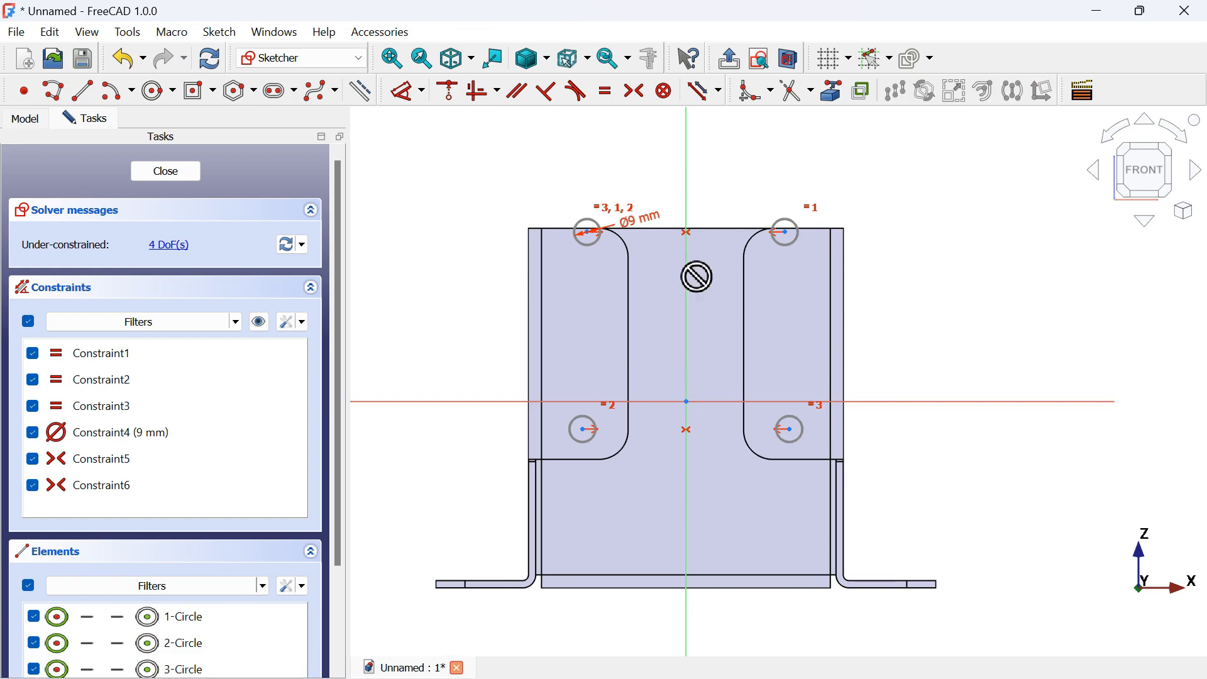
left_click(497, 92)
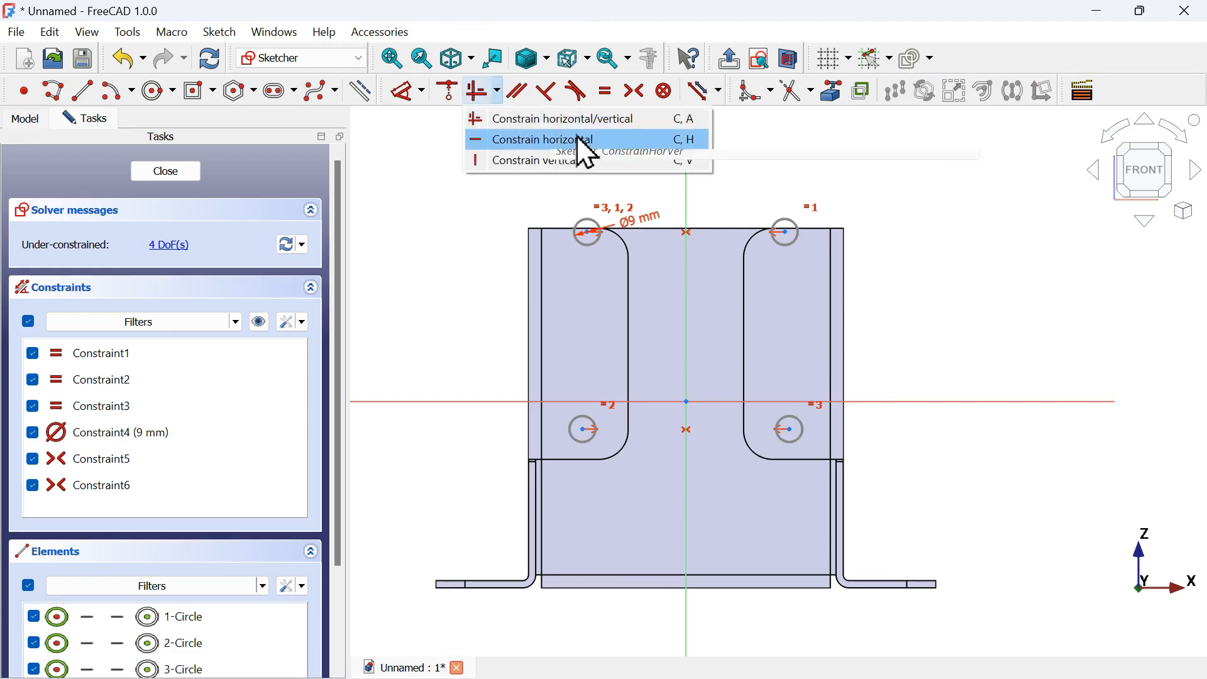
left_click(588, 162)
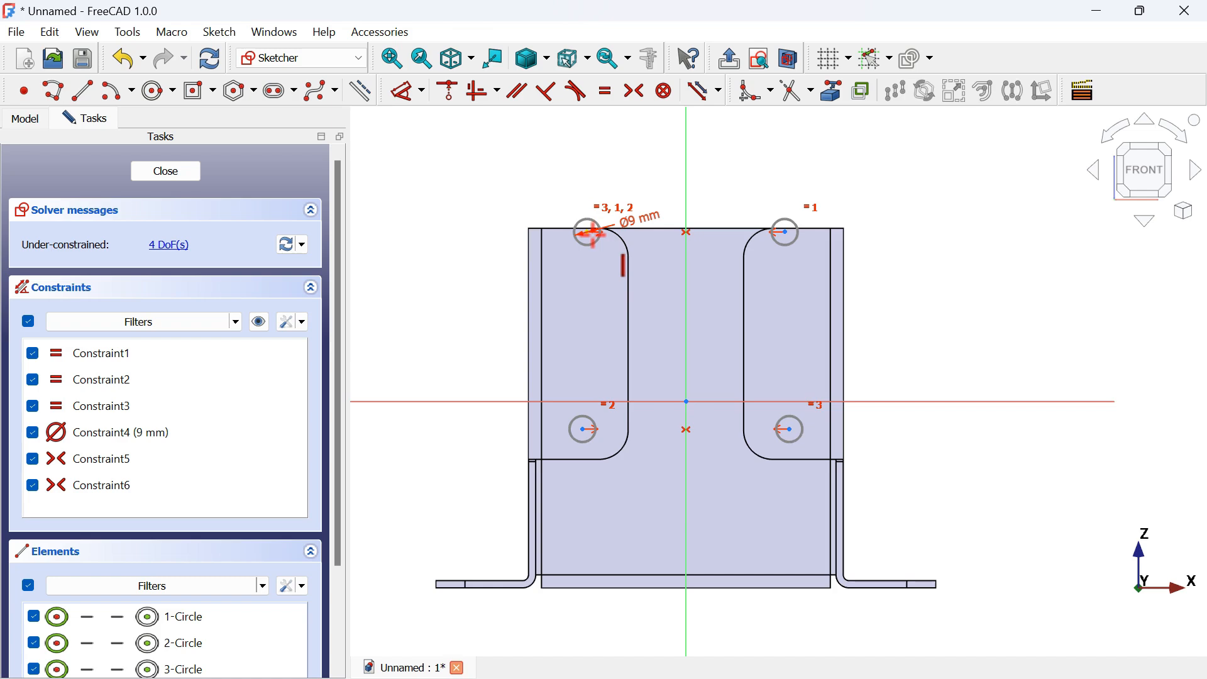
left_click(590, 429)
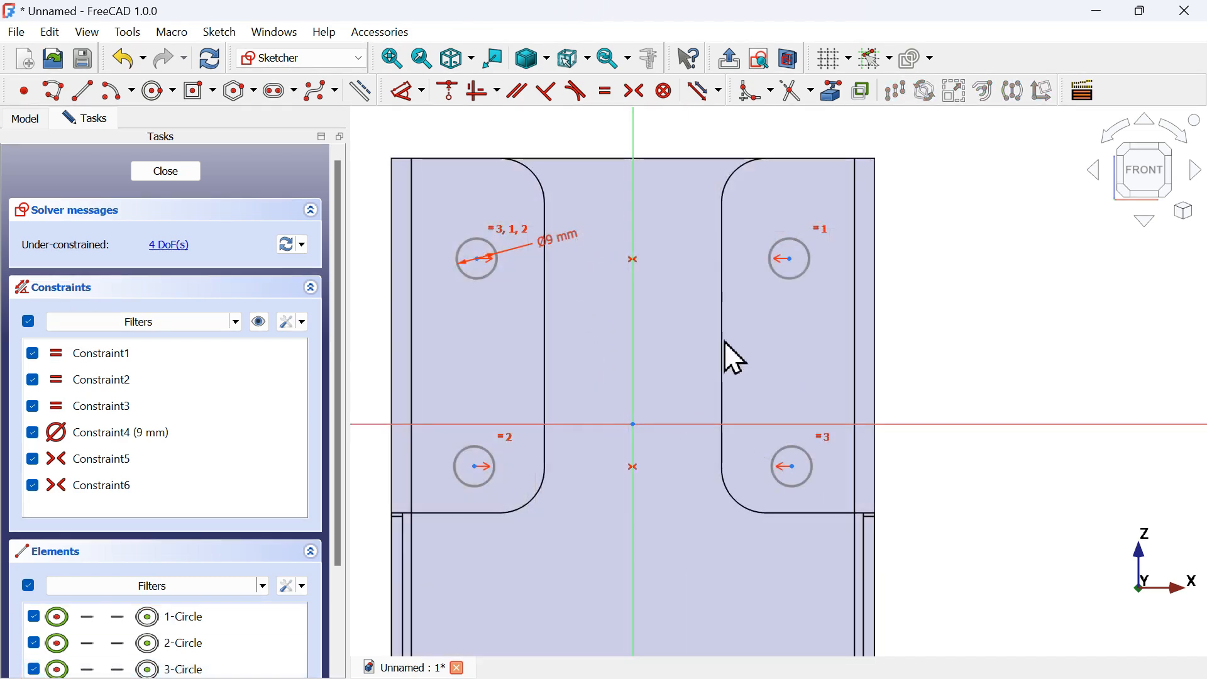
Constrain the centres of the two left-hand front flange holes to align vertically.
left_click(485, 265)
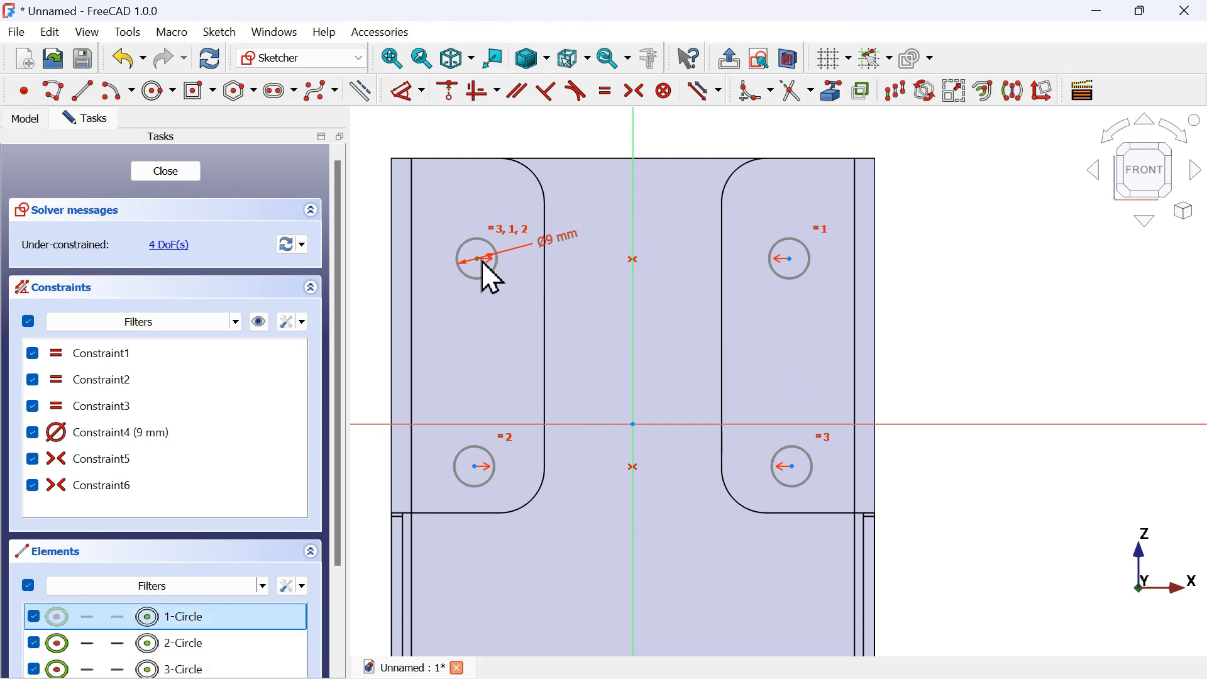
left_click(476, 467)
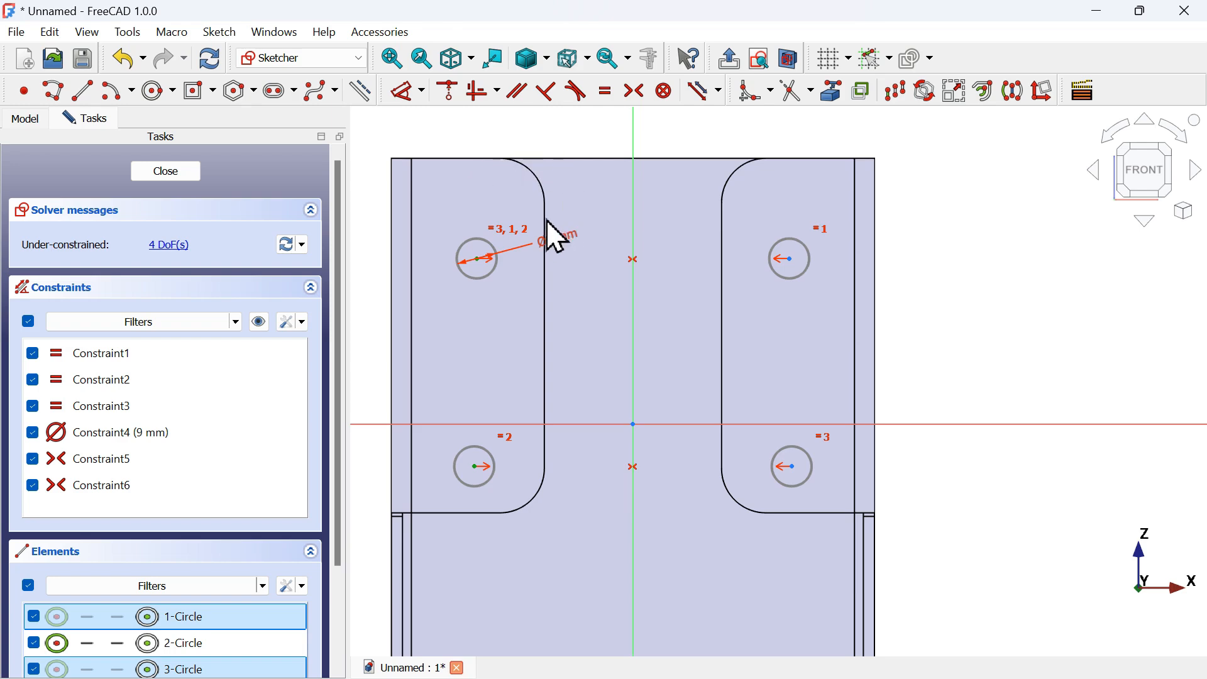
left_click(497, 92)
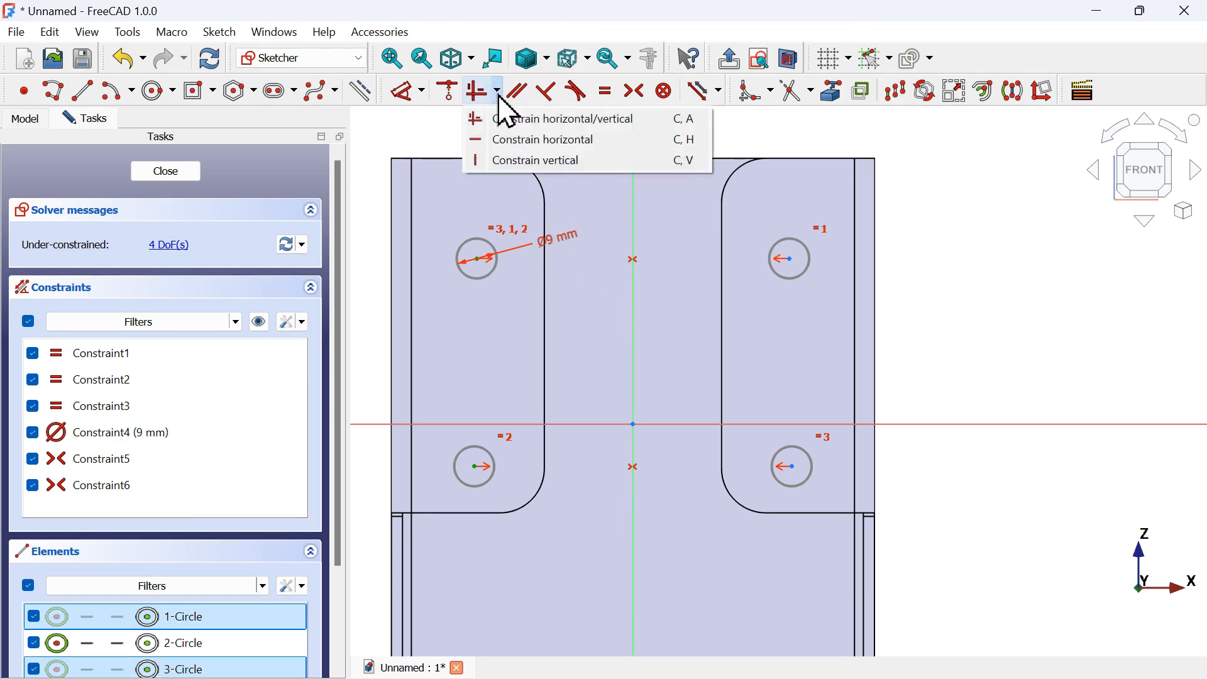
left_click(589, 161)
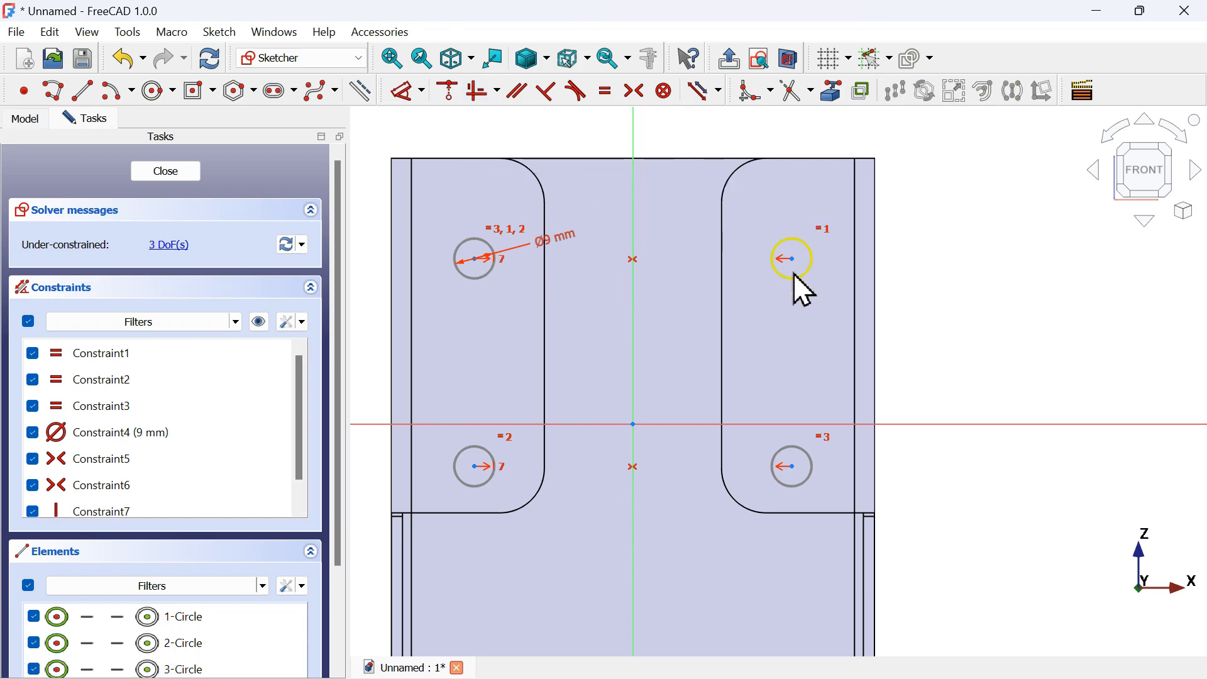
Project the straight inner edge of the right-hand front flange into the sketch as external geometry.
scroll(793, 271, "down", 3)
scroll(723, 284, "up", 1)
left_click(830, 90)
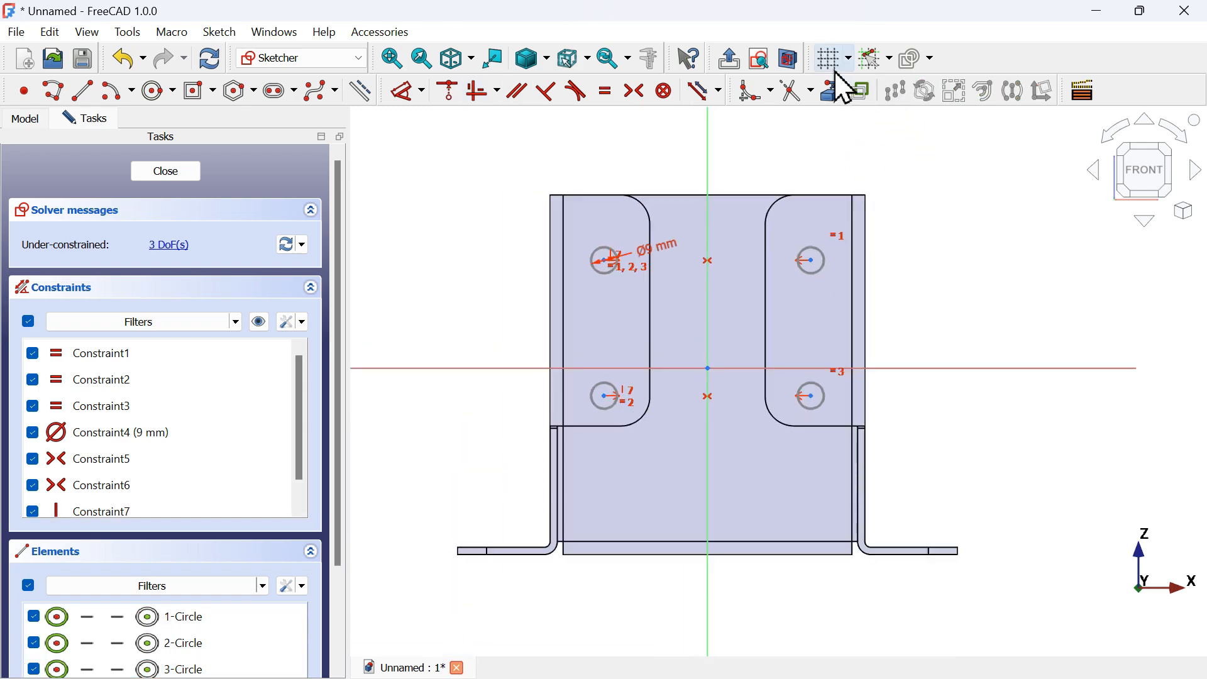
left_click(765, 292)
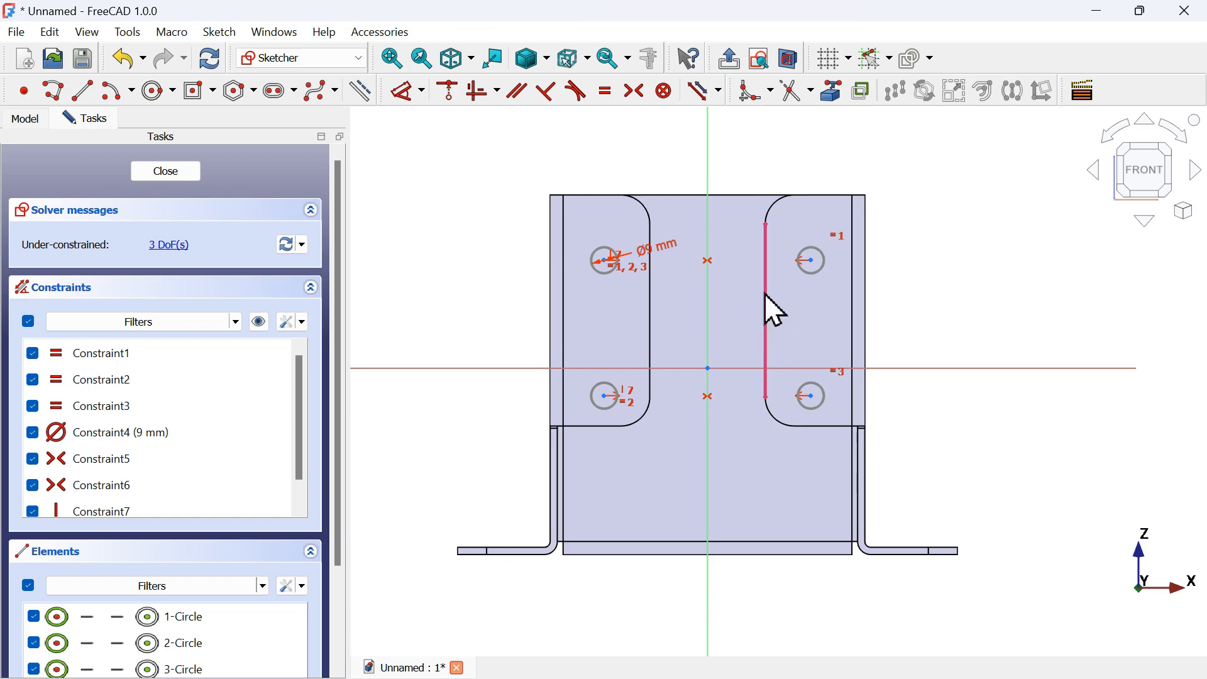
Dimension the upper right-hand hole centre 15 mm horizontally from the projected inner flange edge.
left_click(410, 96)
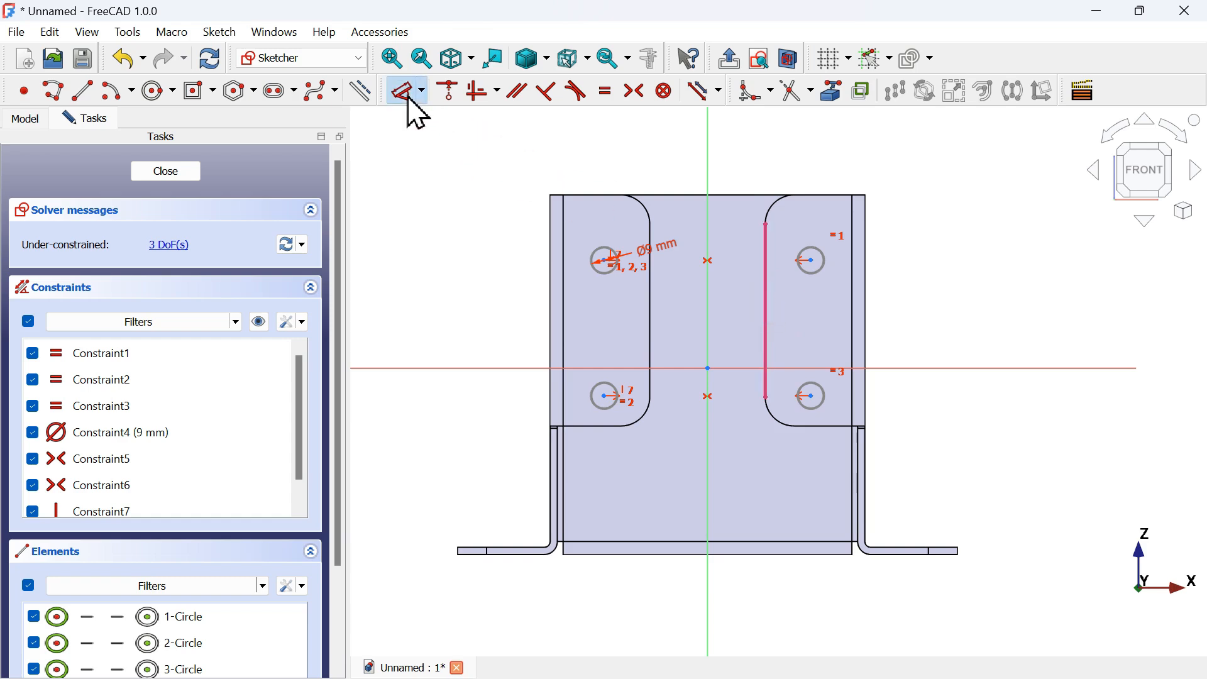
left_click(810, 260)
left_click(775, 256)
left_click(773, 258)
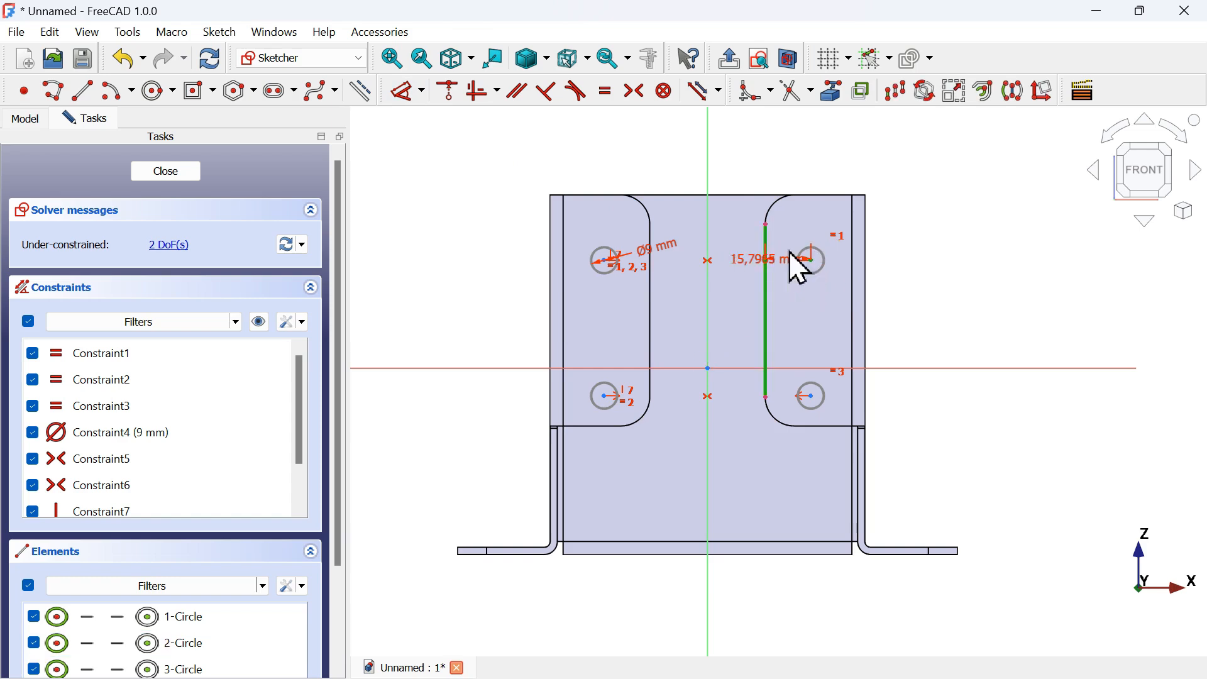
left_click(958, 187)
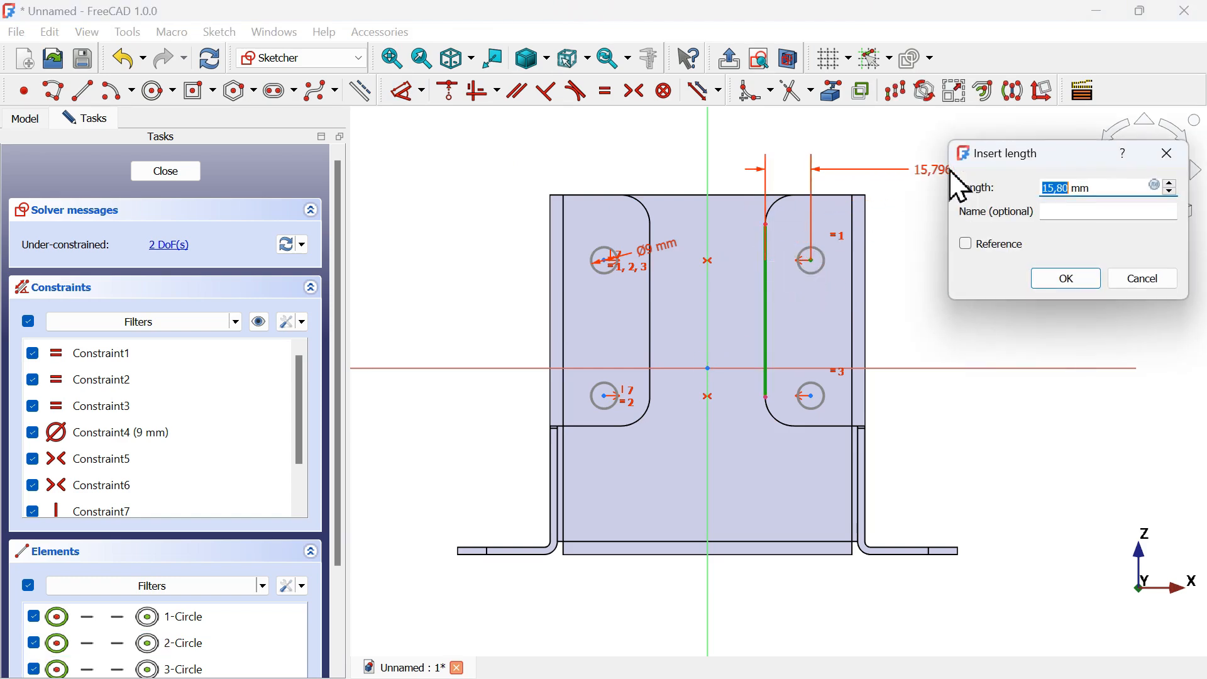
key("Return")
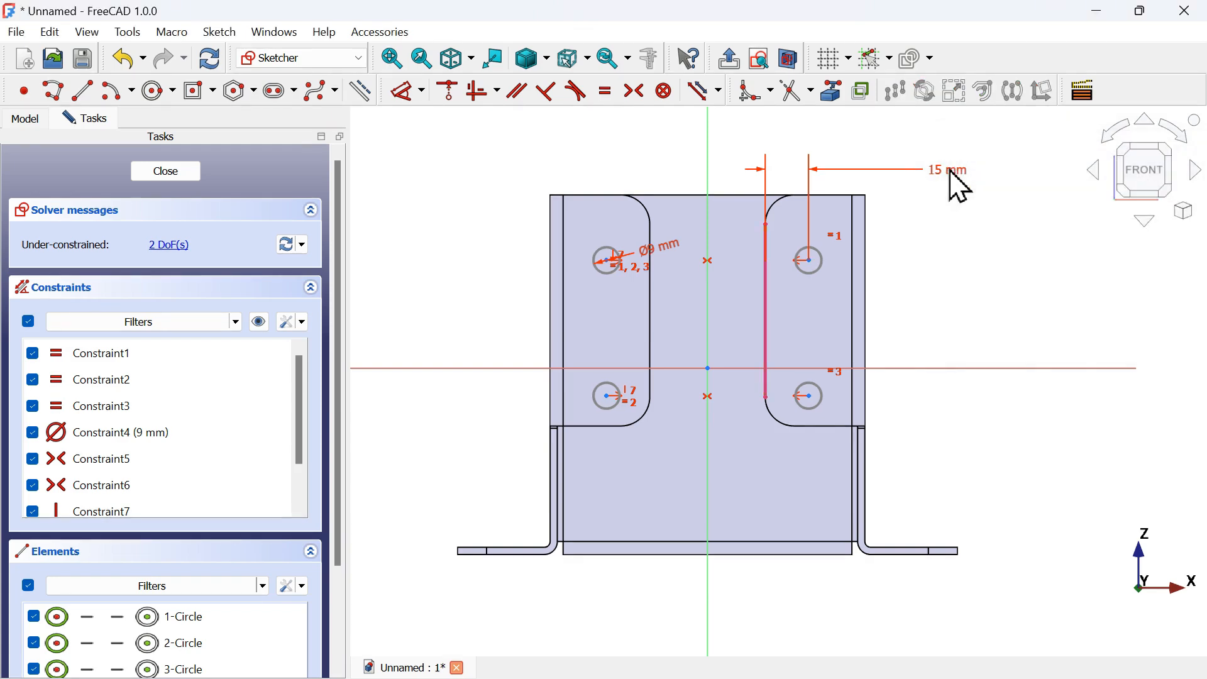
Dimension the vertical distance between the two right-hand front flange hole centres as 40 mm.
left_click(811, 258)
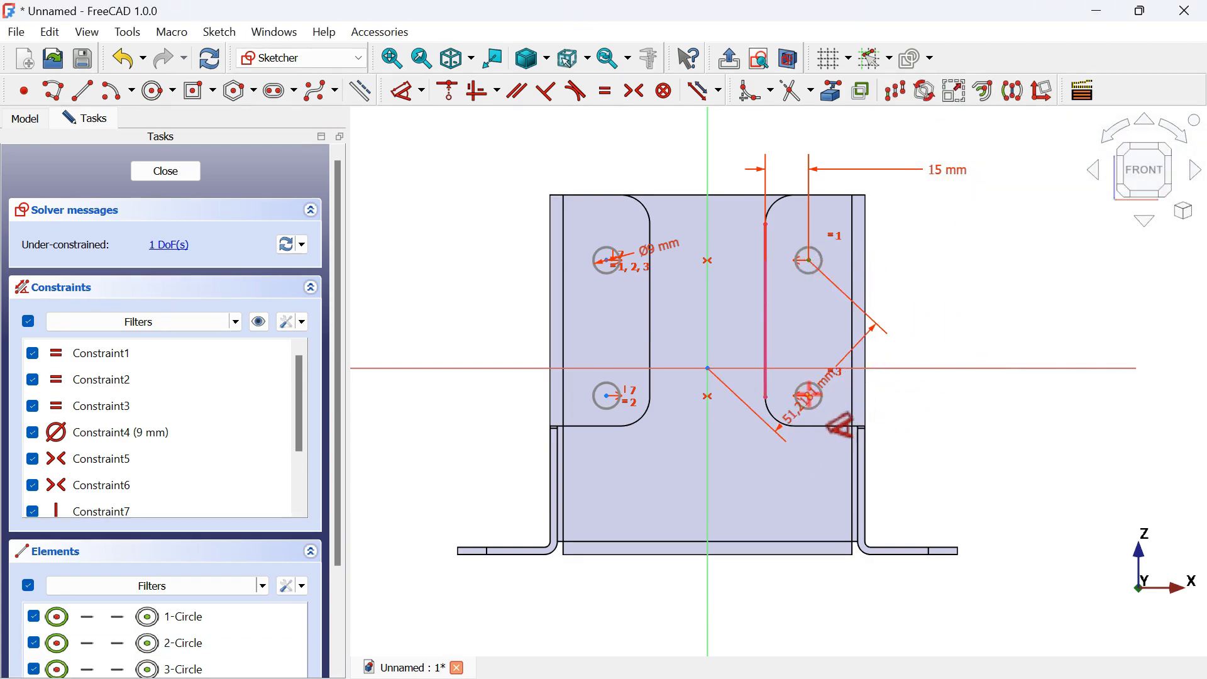
left_click(992, 337)
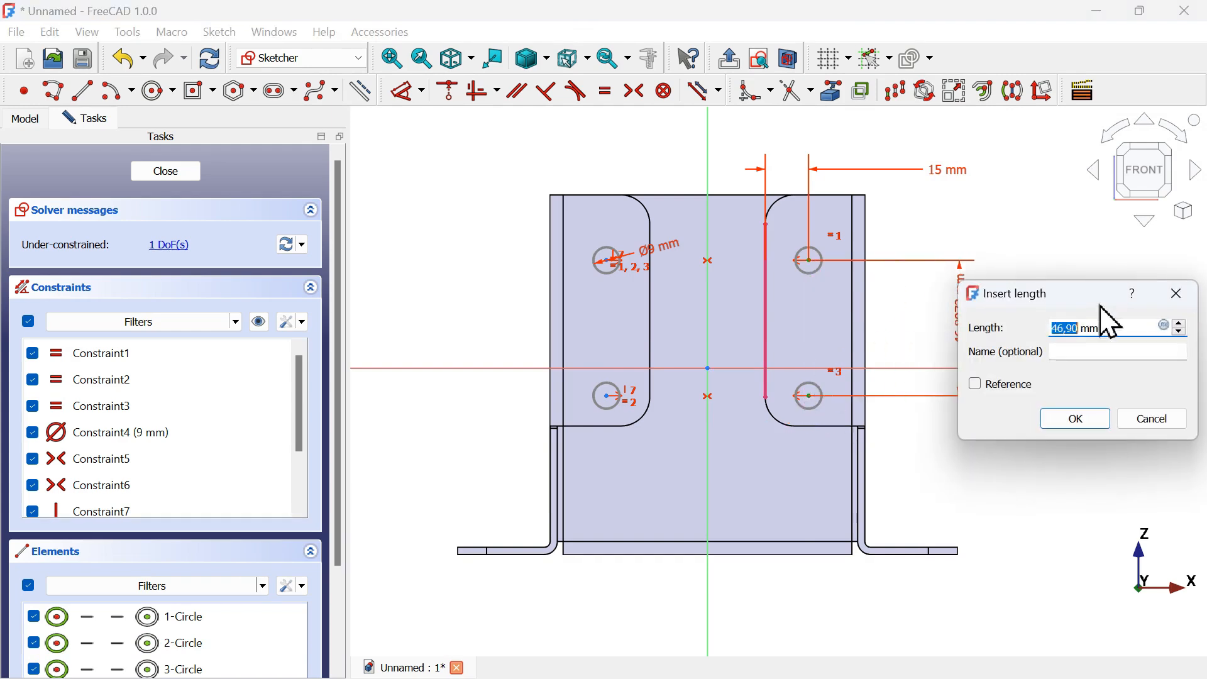
key("Return")
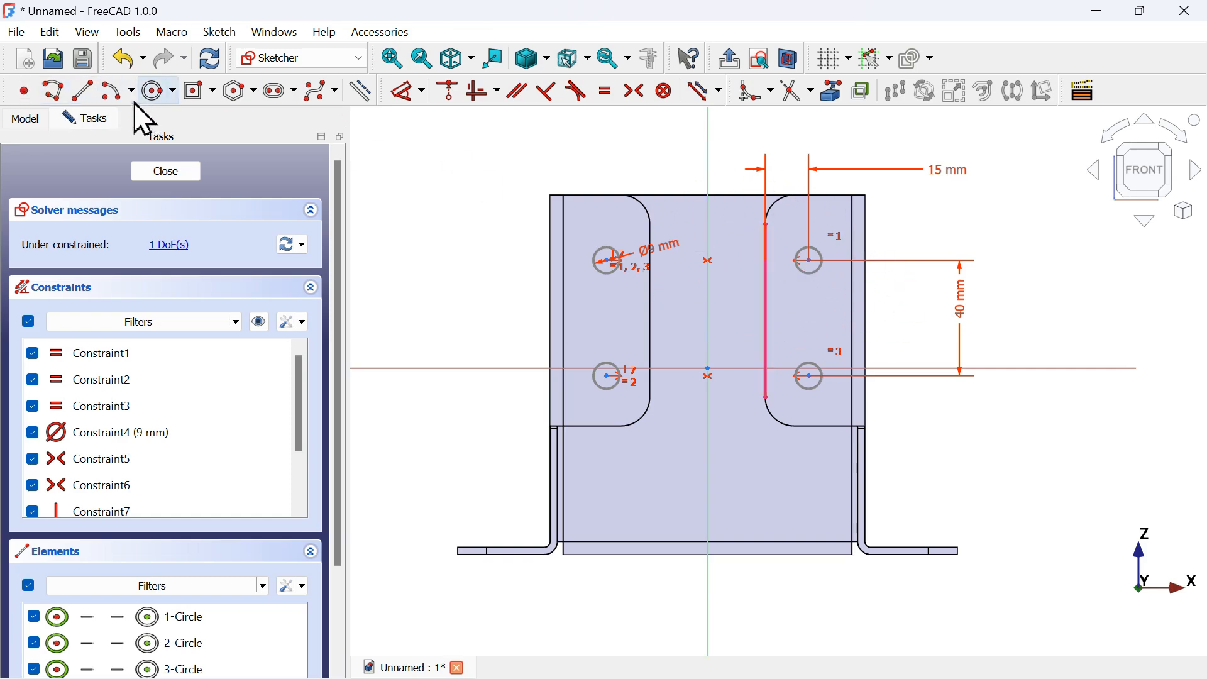
Draw a horizontal helper line about 25 mm long outward from the midpoint of the projected inner flange edge.
left_click(83, 91)
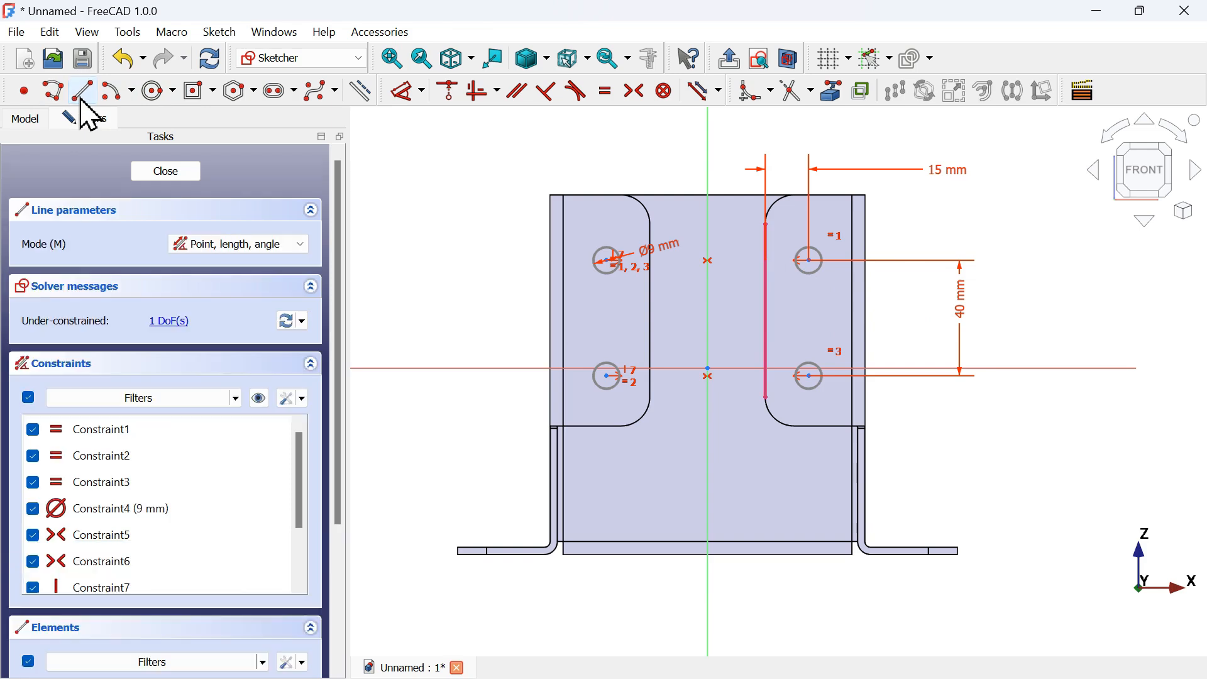
left_click(766, 308)
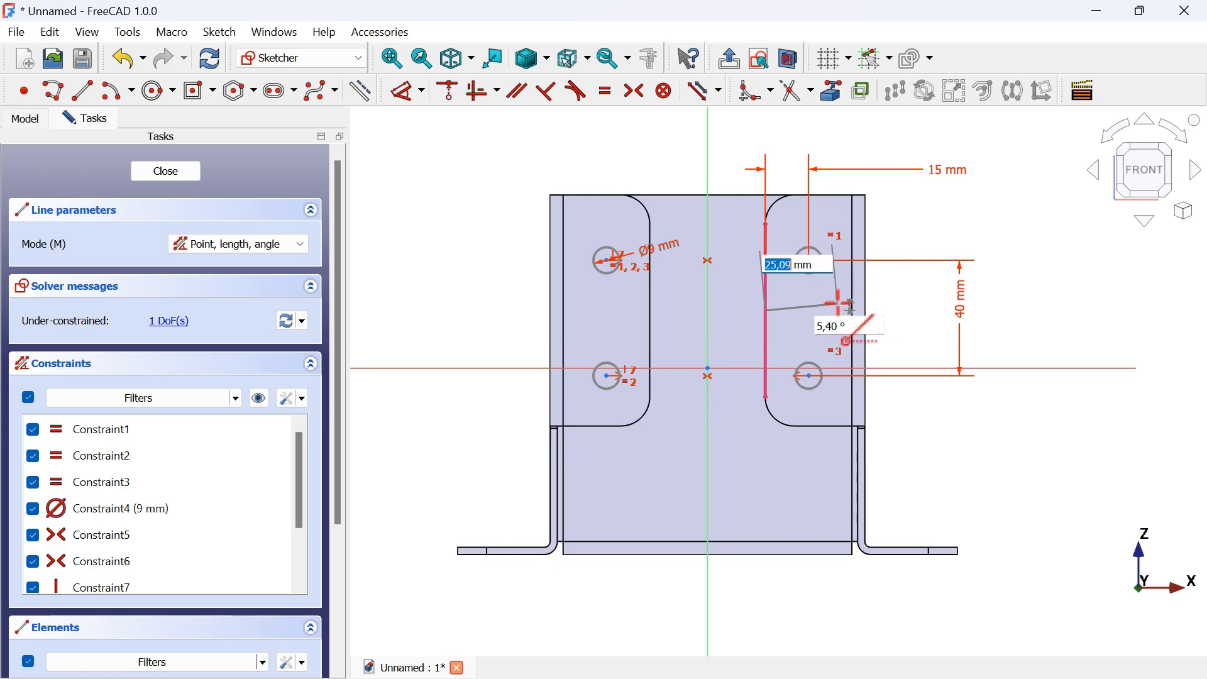
left_click(839, 309)
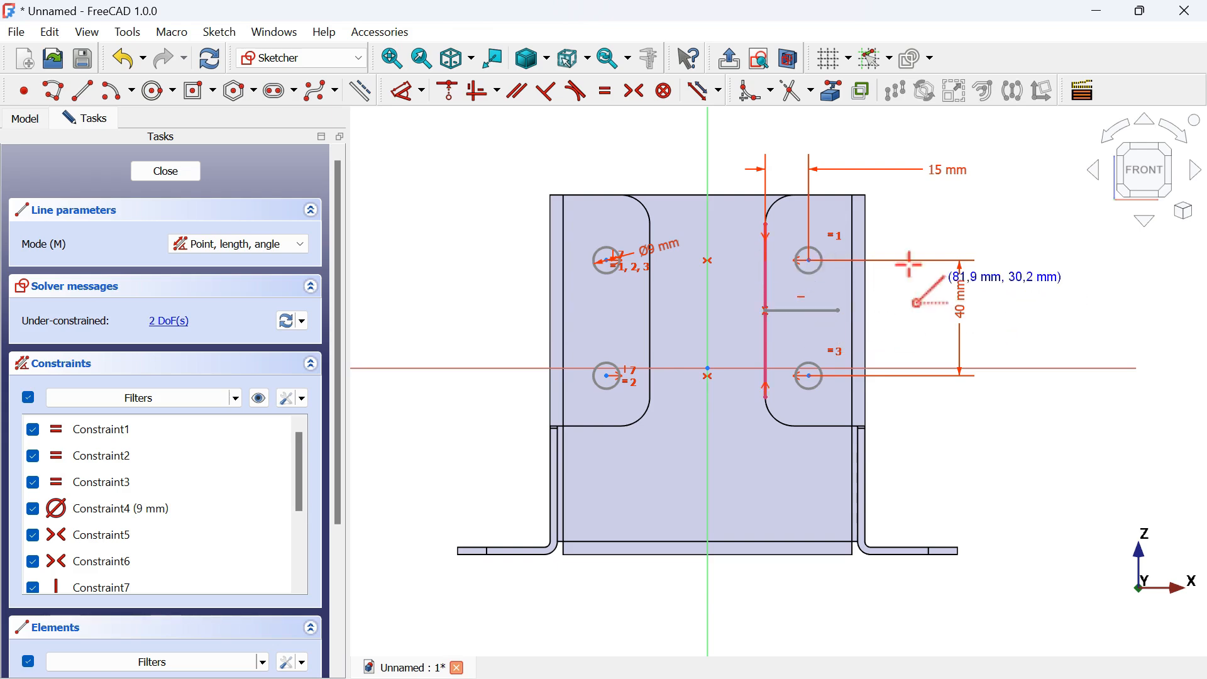
scroll(852, 252, "up", 3)
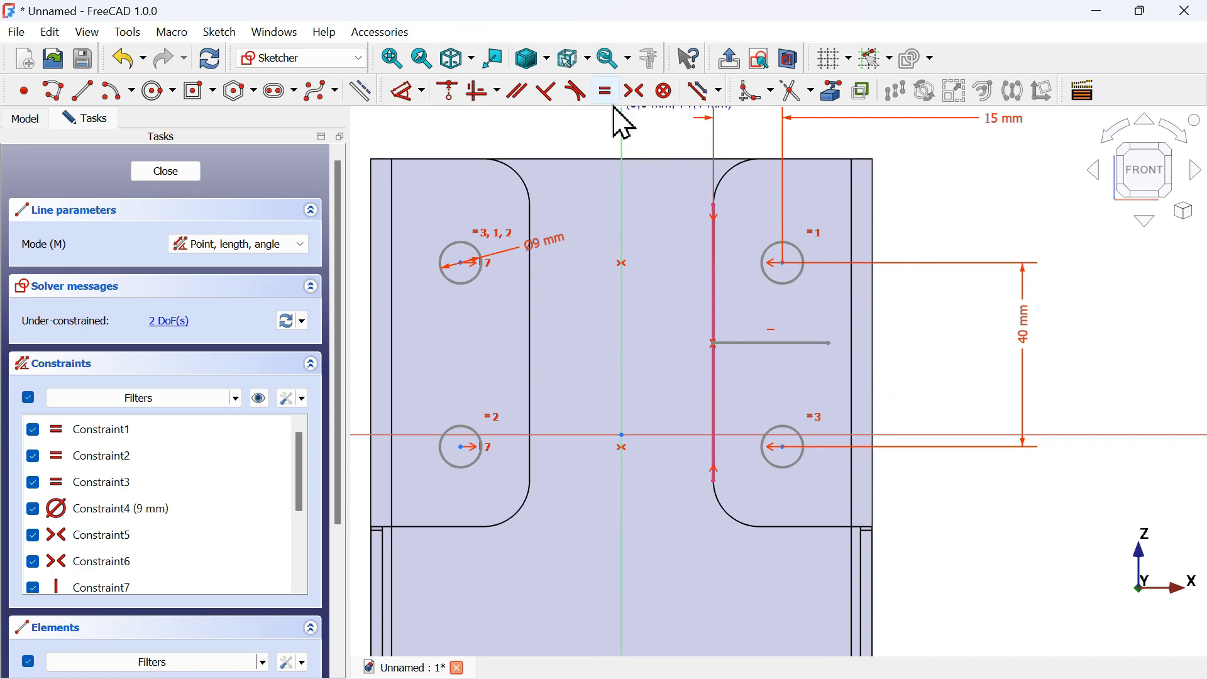
Make the upper and lower right-hand hole centres symmetric about the helper line's free endpoint.
left_click(635, 92)
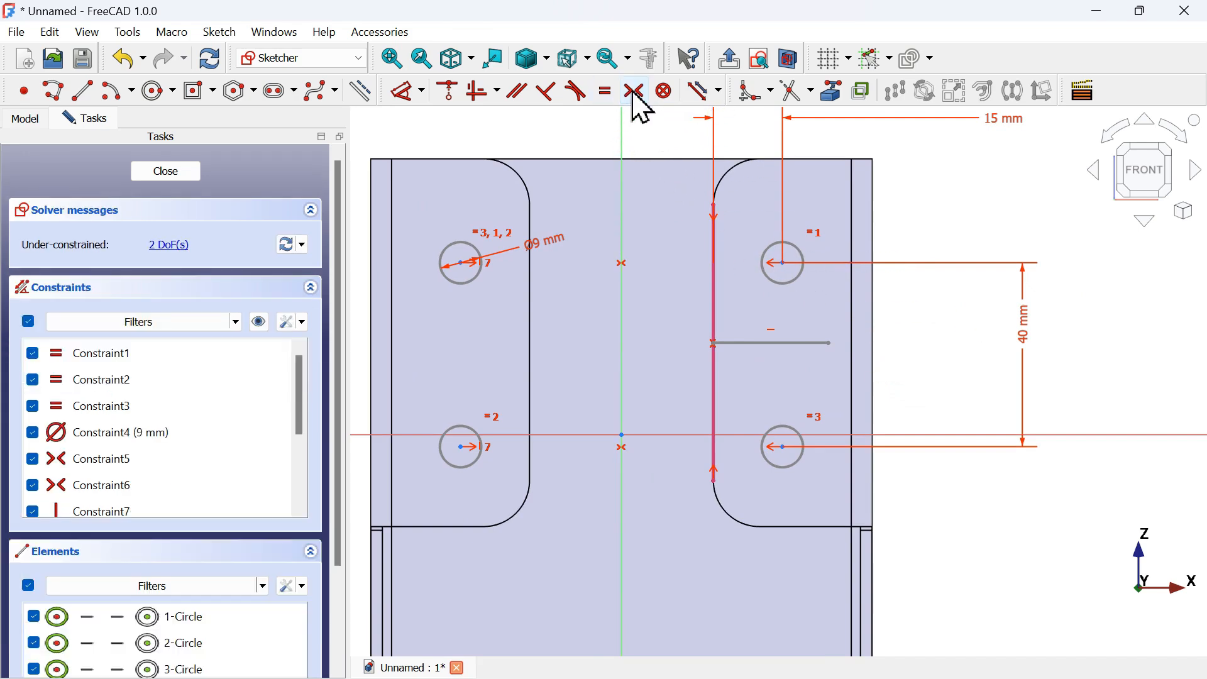
left_click(782, 263)
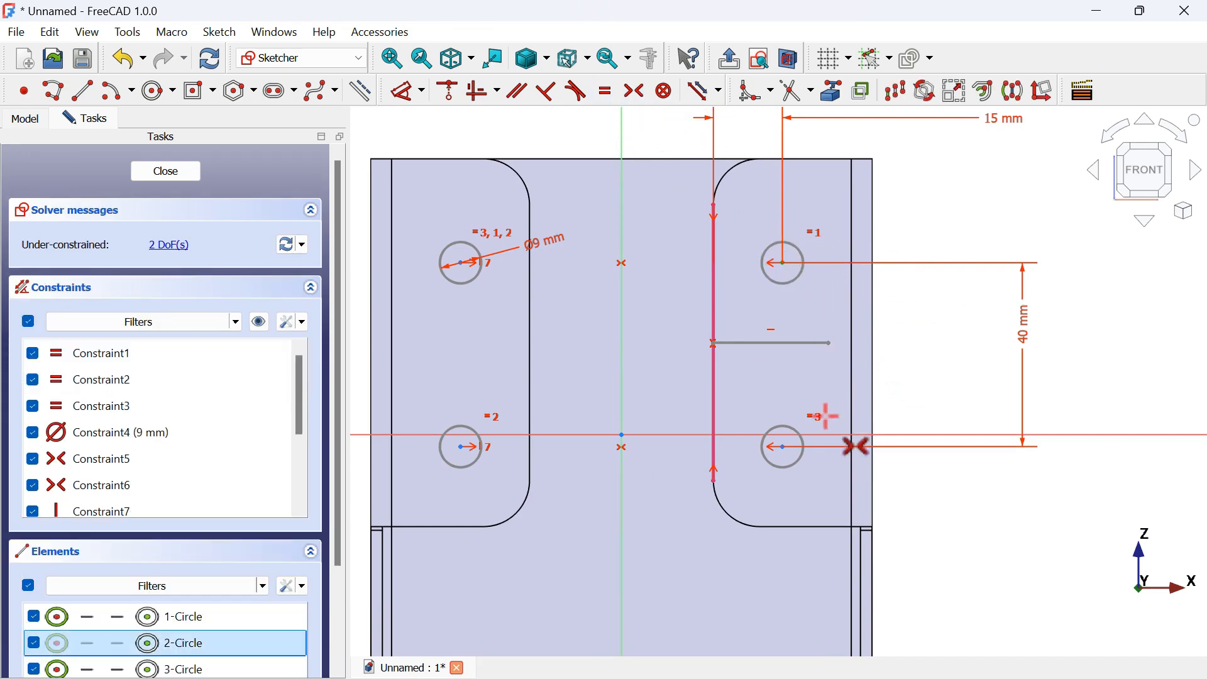
left_click(782, 446)
left_click(834, 338)
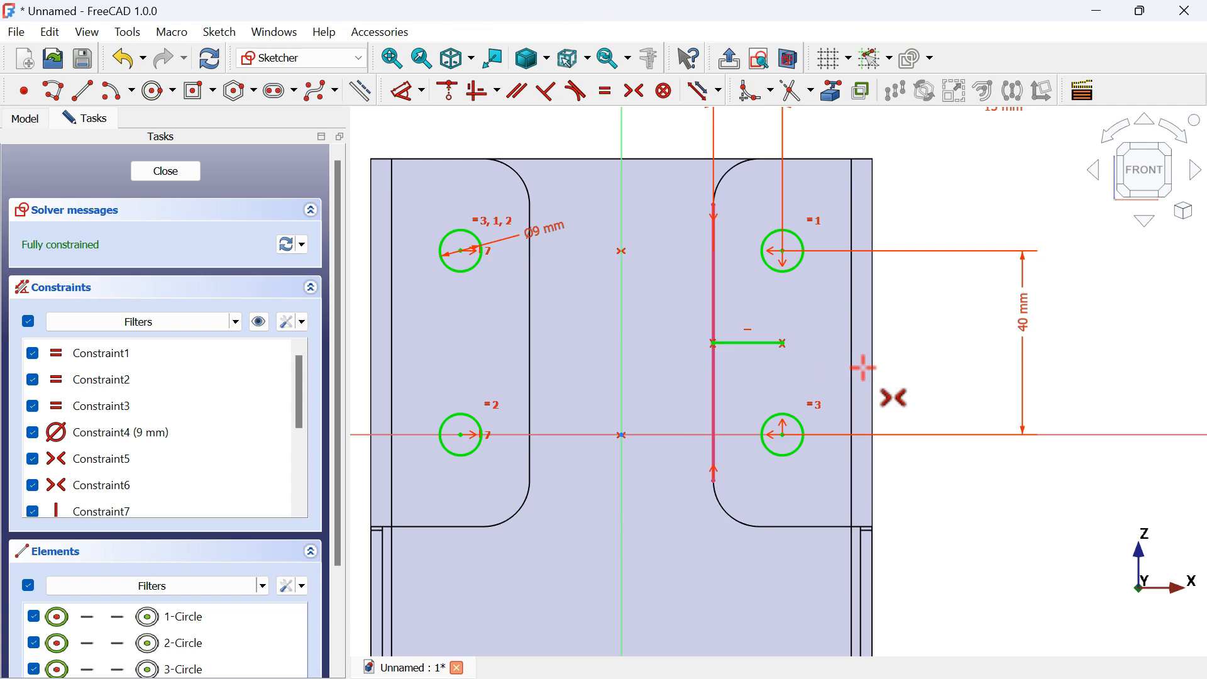
key("Escape")
Convert the horizontal helper line to construction geometry and close the hole sketch.
left_click(754, 352)
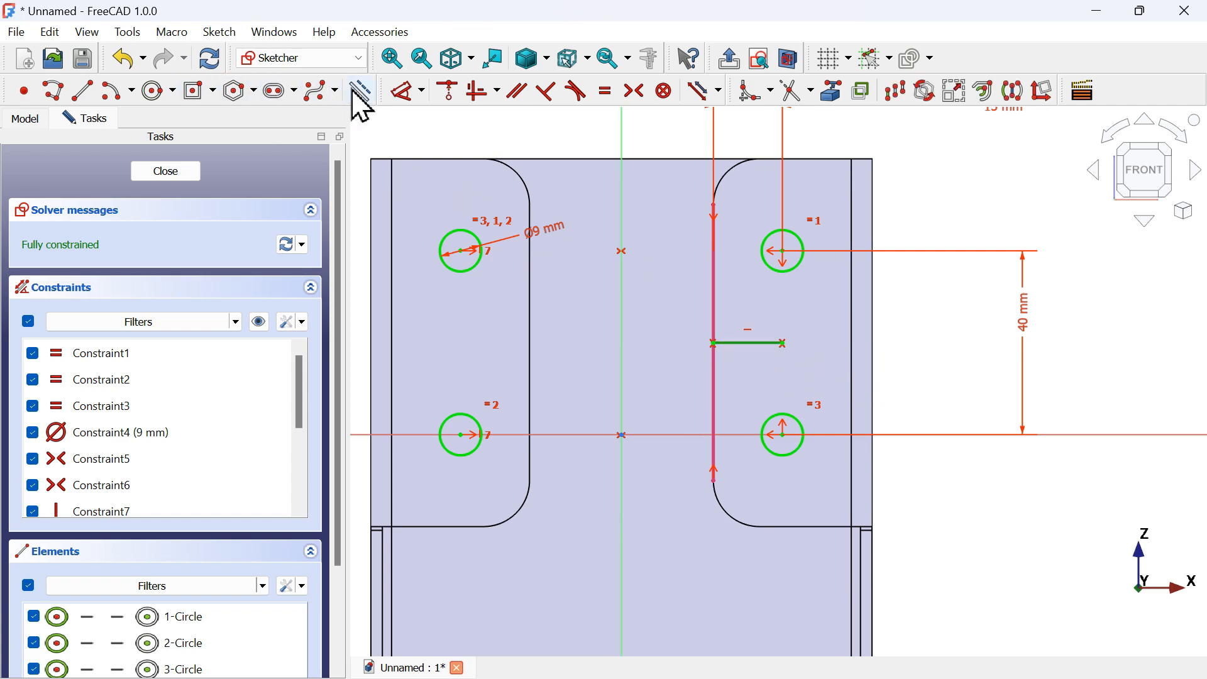
scroll(851, 342, "down", 5)
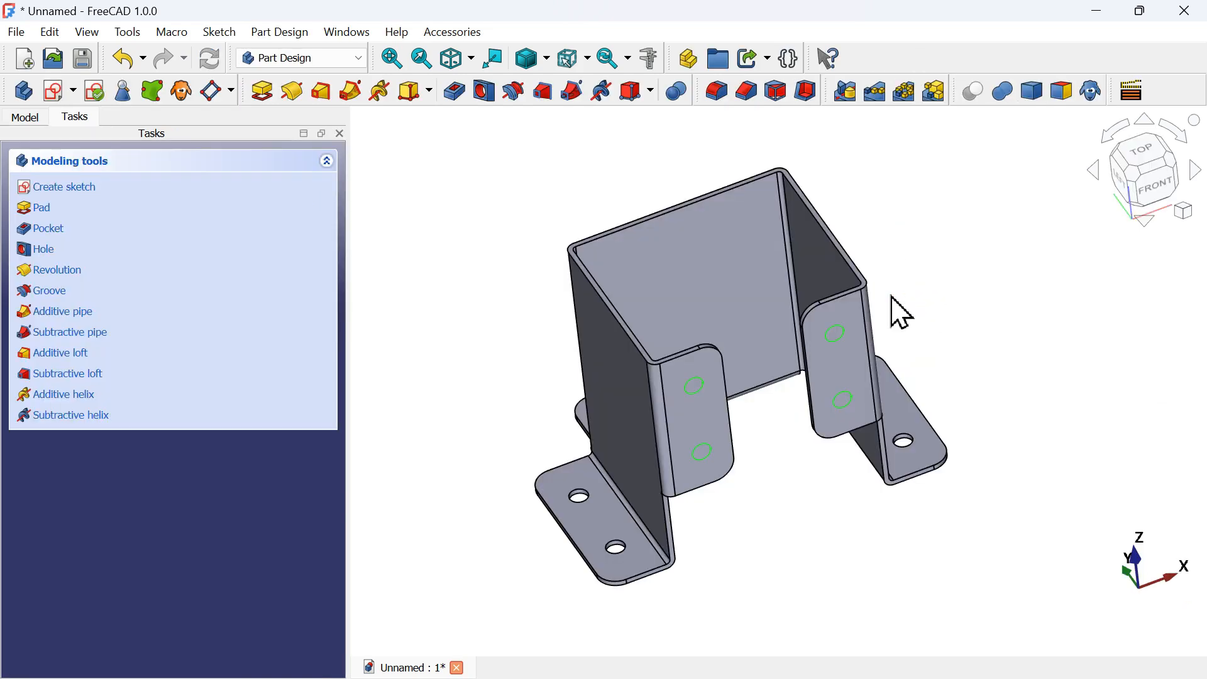
Pocket the front flange hole sketch with type Through all so the holes also pass through the back wall.
left_click(464, 92)
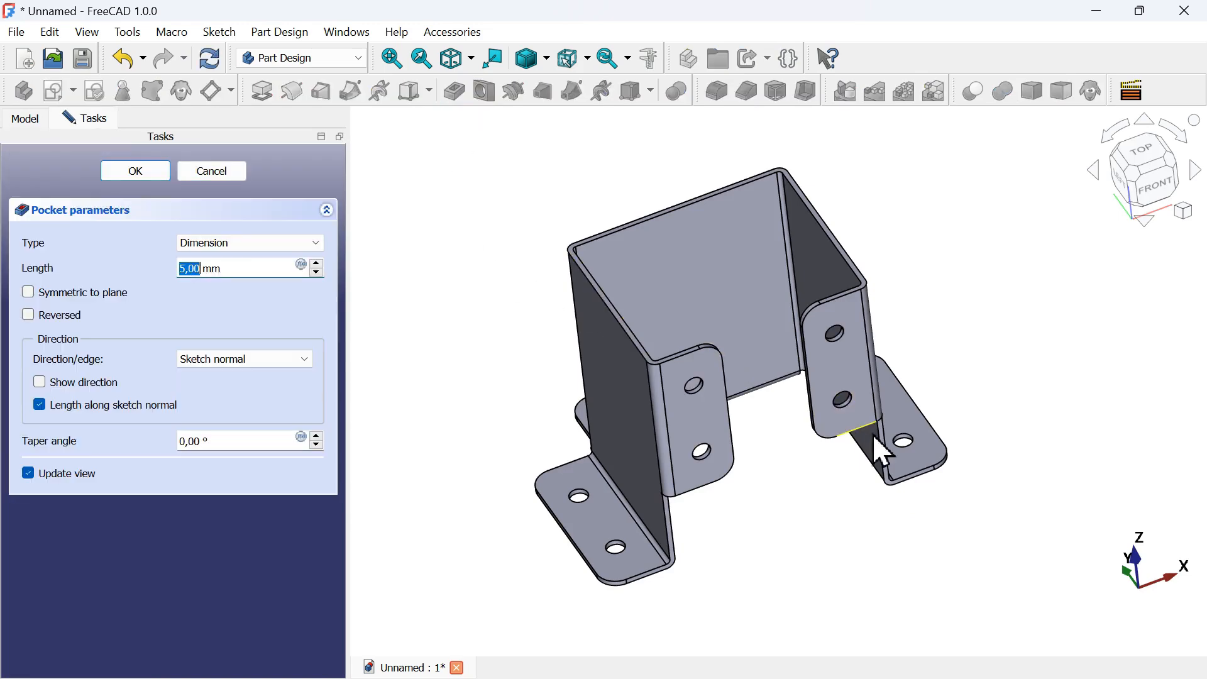
middle_click_drag(881, 444, 830, 382)
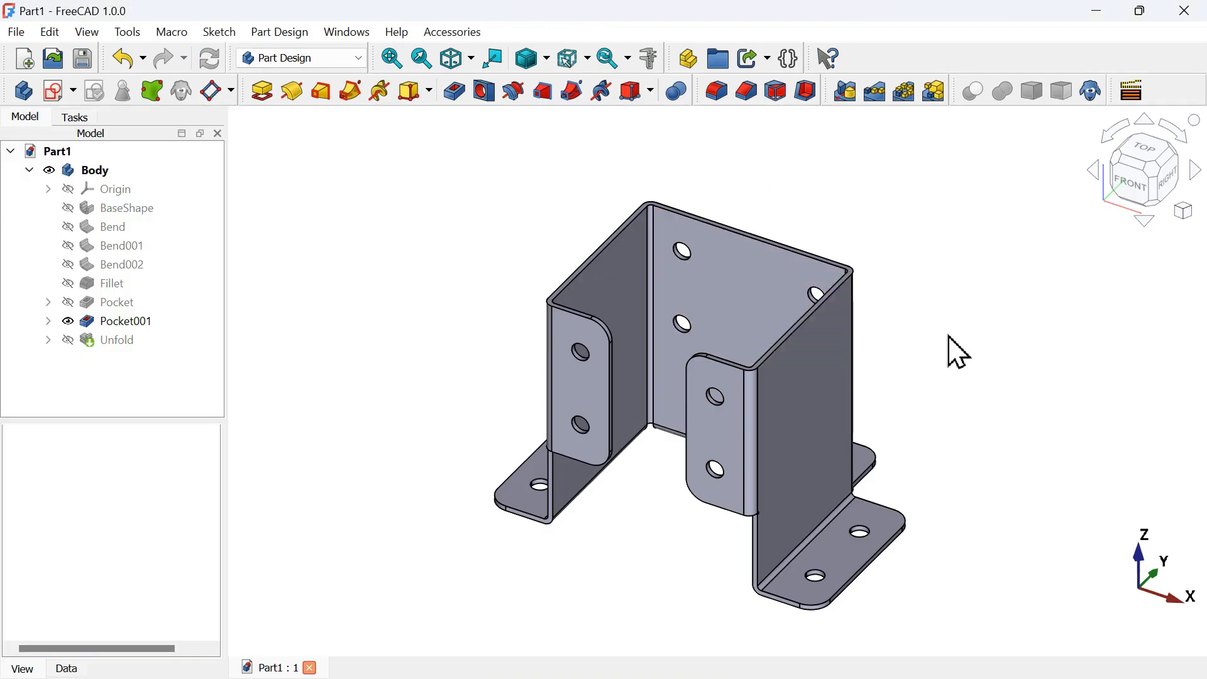
middle_click_drag(956, 352, 722, 413)
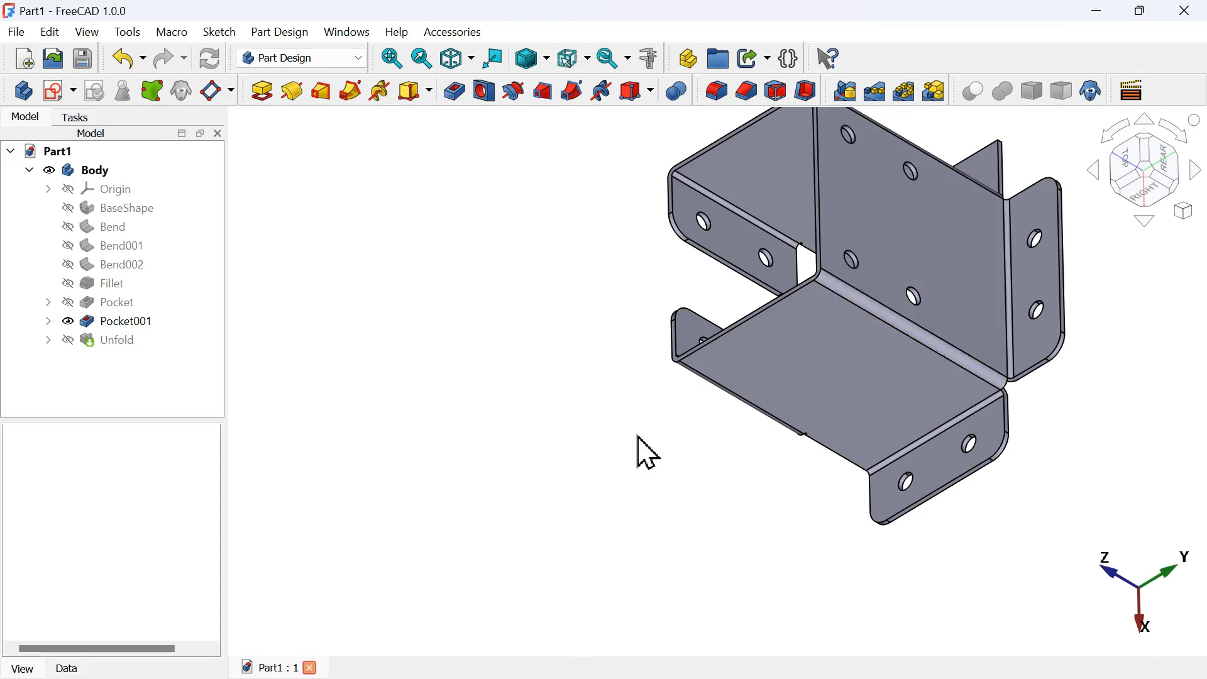
middle_click_drag(648, 452, 776, 423)
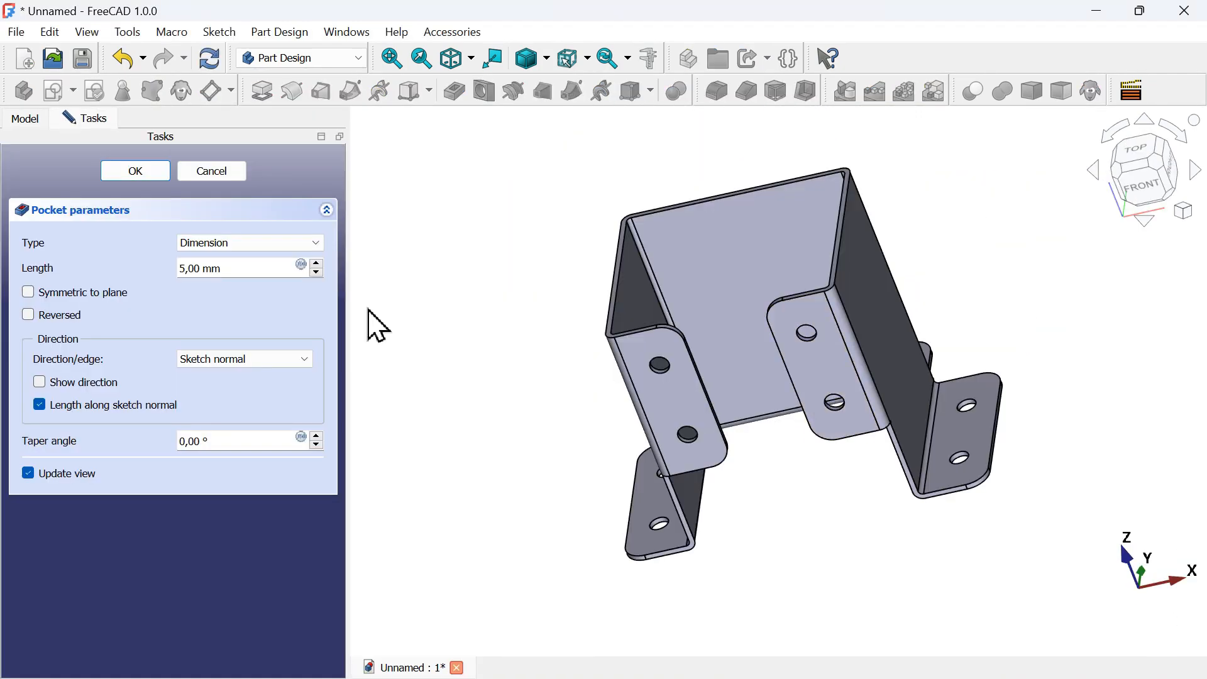
left_click(251, 243)
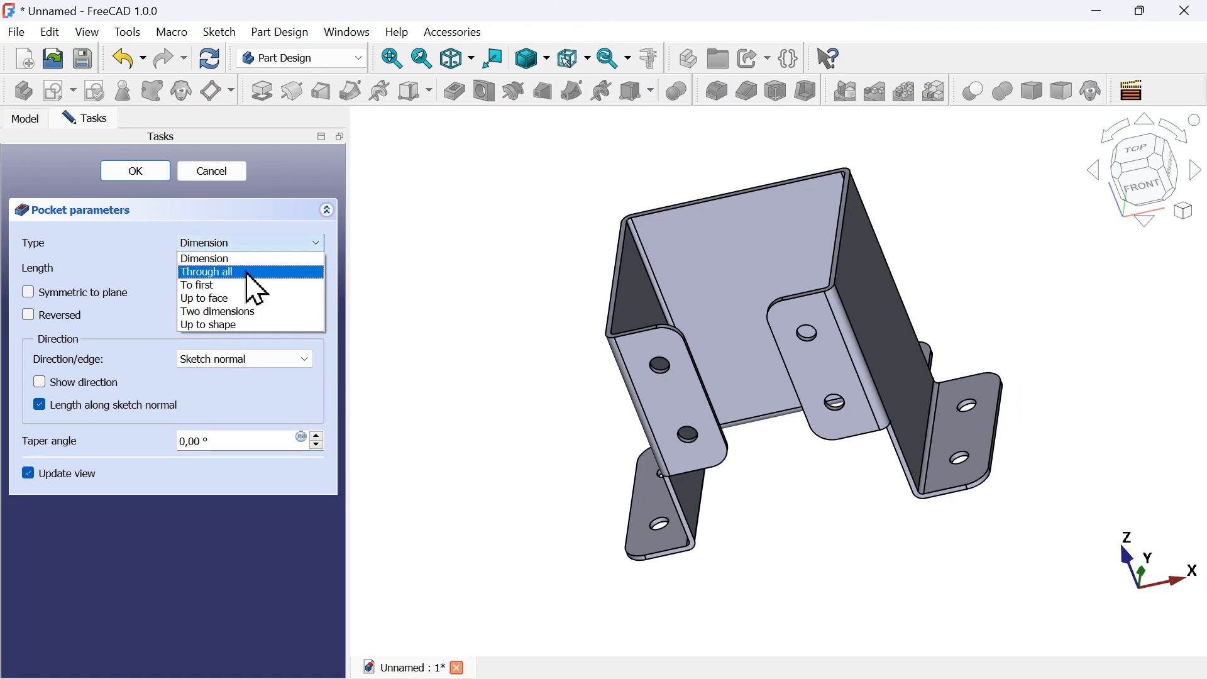
left_click(250, 275)
middle_click_drag(598, 370, 719, 391)
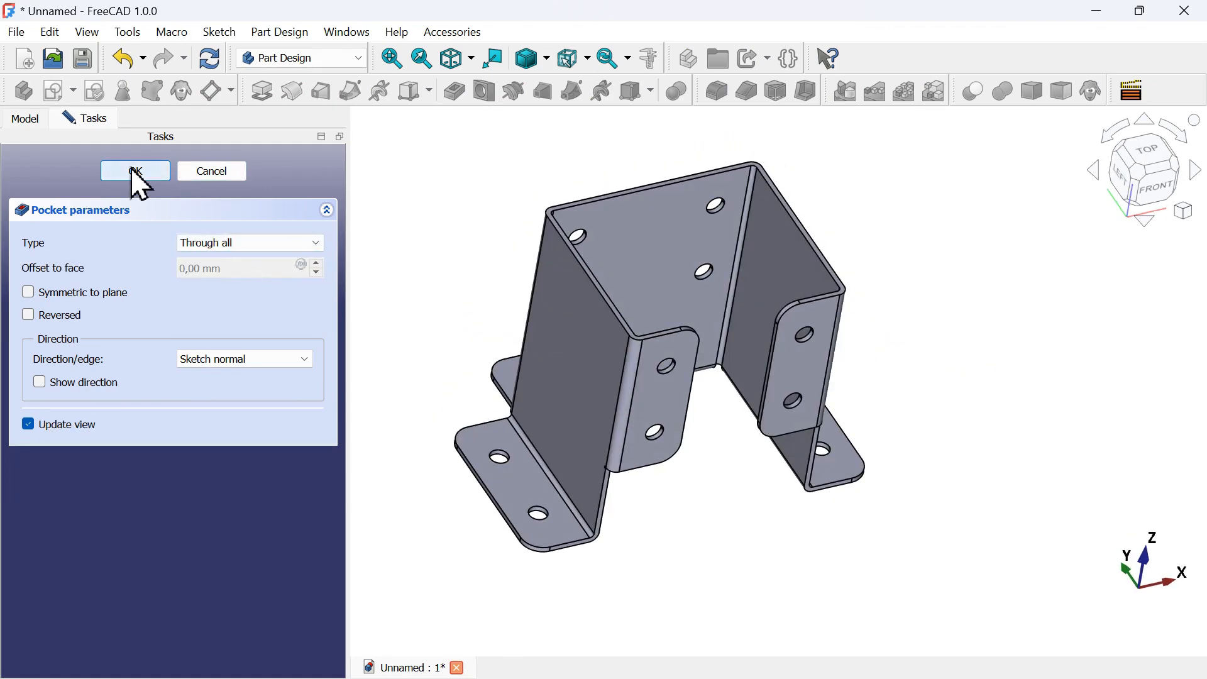
left_click(136, 172)
key("0")
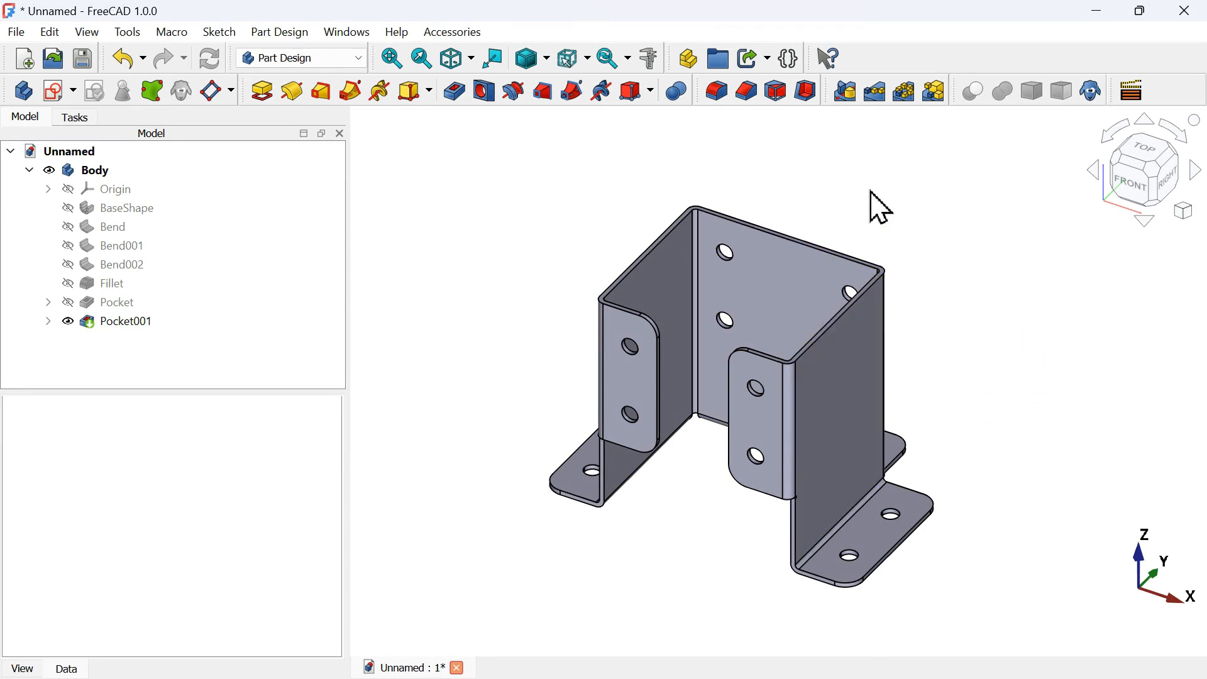
In the Sheet Metal workbench, unfold the bracket using the inner face of the back wall as the stationary face.
left_click(309, 58)
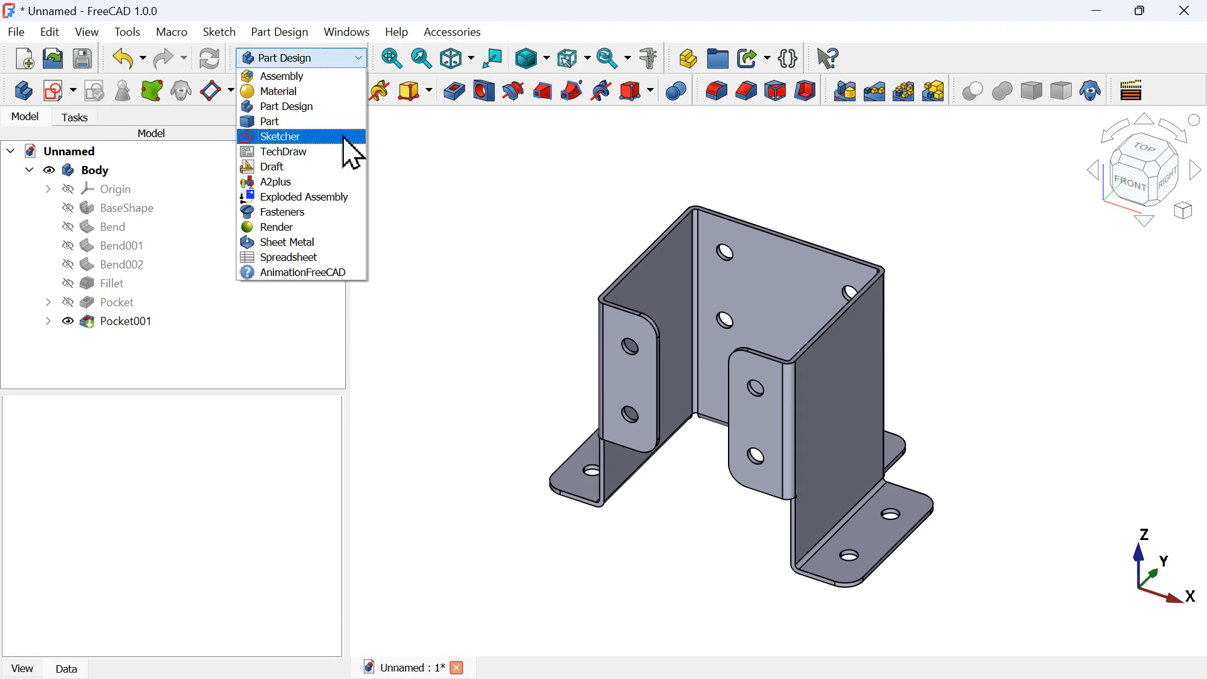
left_click(314, 242)
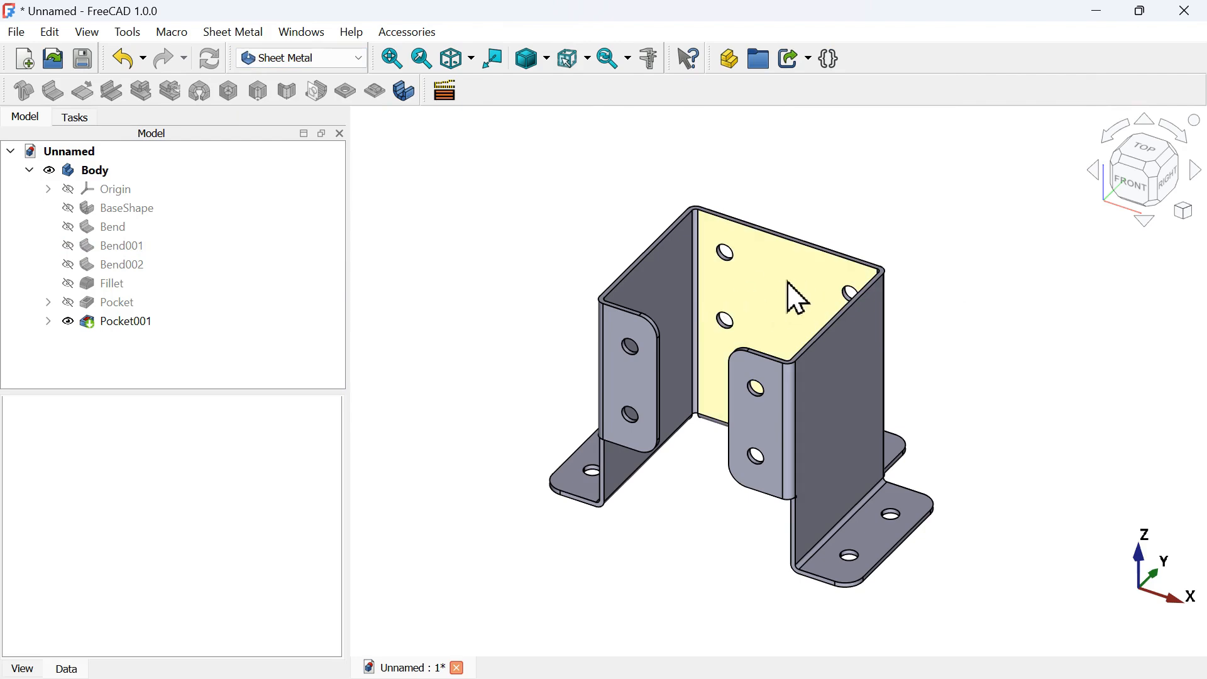
left_click(786, 303)
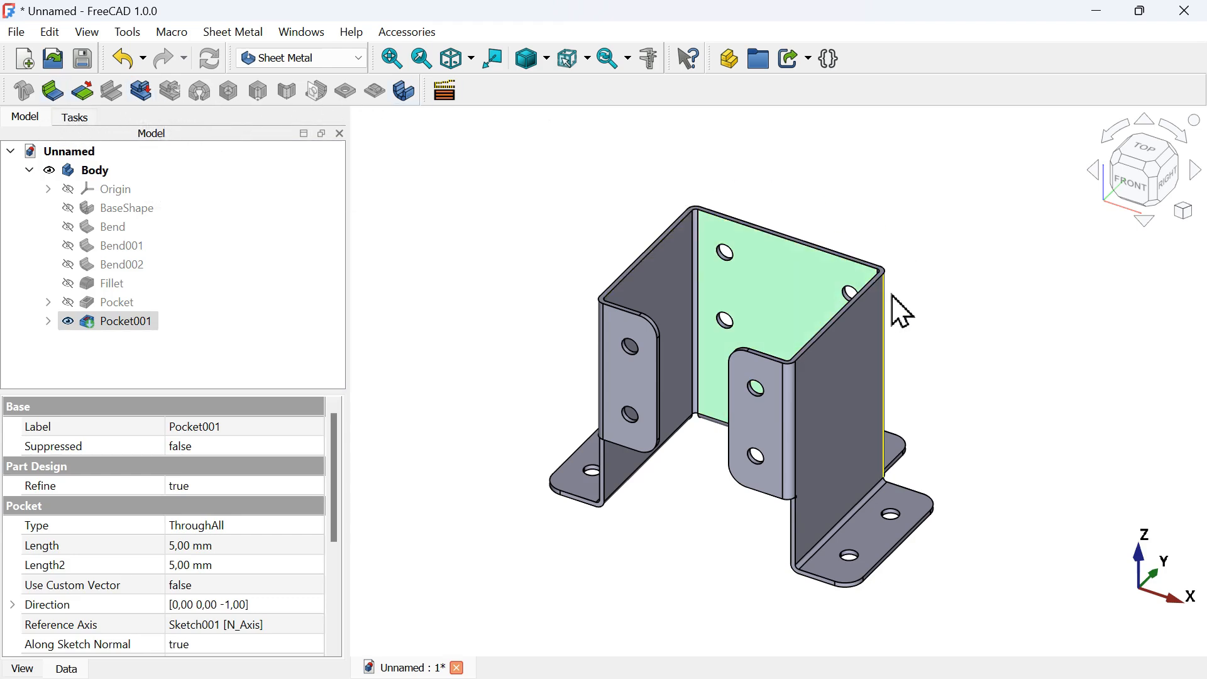
left_click(141, 92)
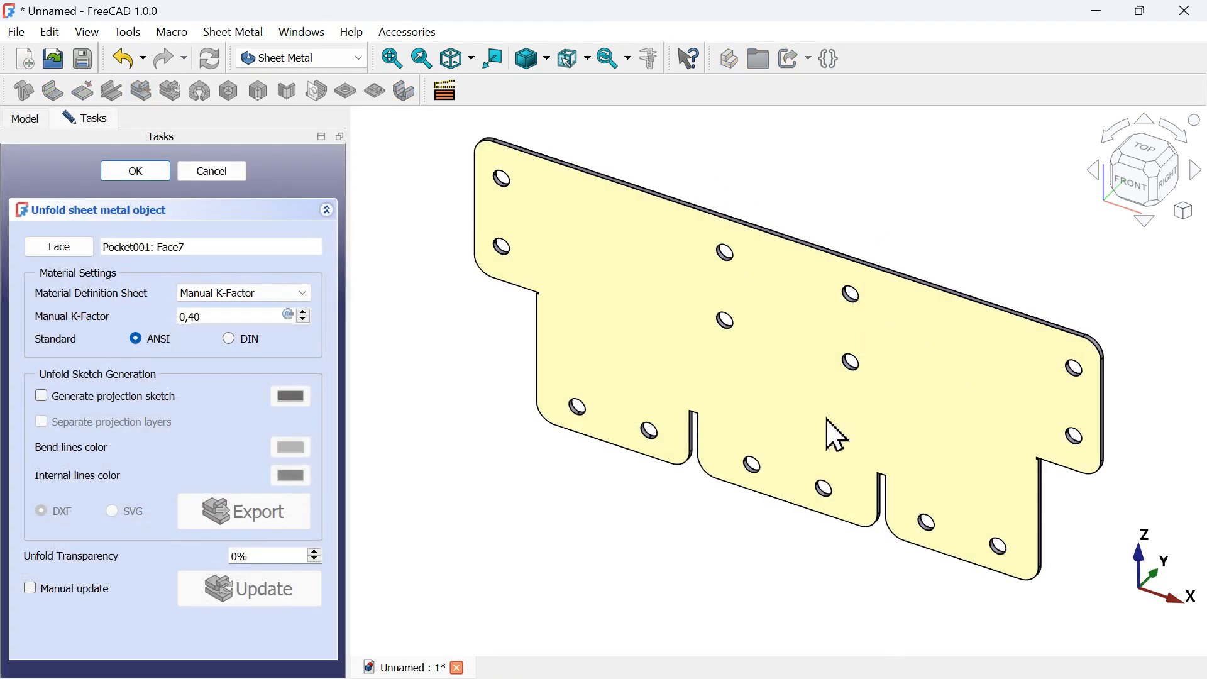
scroll(809, 486, "down", 2)
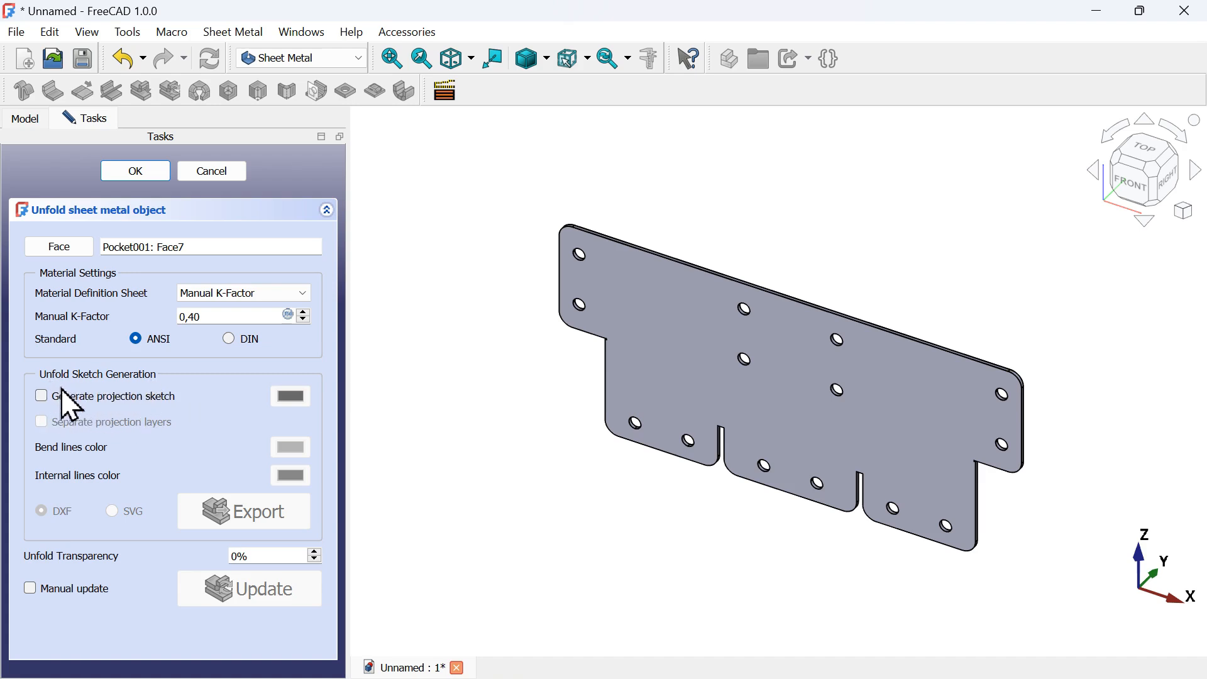
Generate a projection sketch for the flat pattern and accept the unfold with a manual K-factor of 0.40, ANSI standard.
left_click(132, 400)
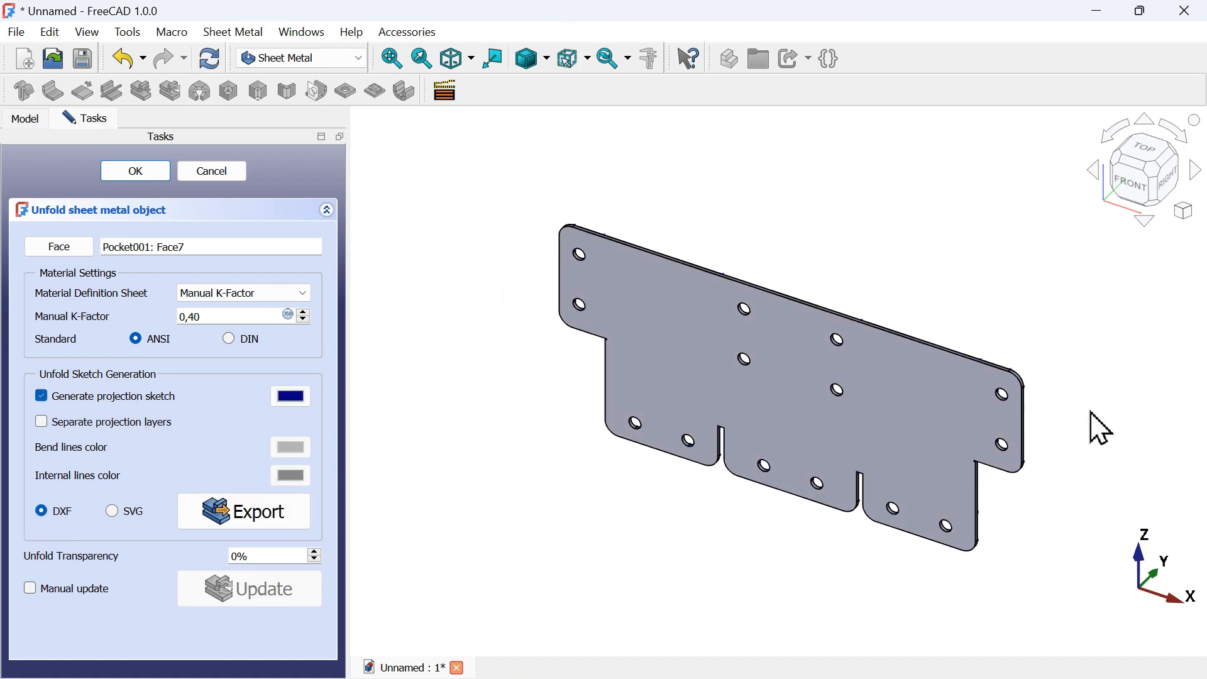
middle_click_drag(1097, 425, 843, 444)
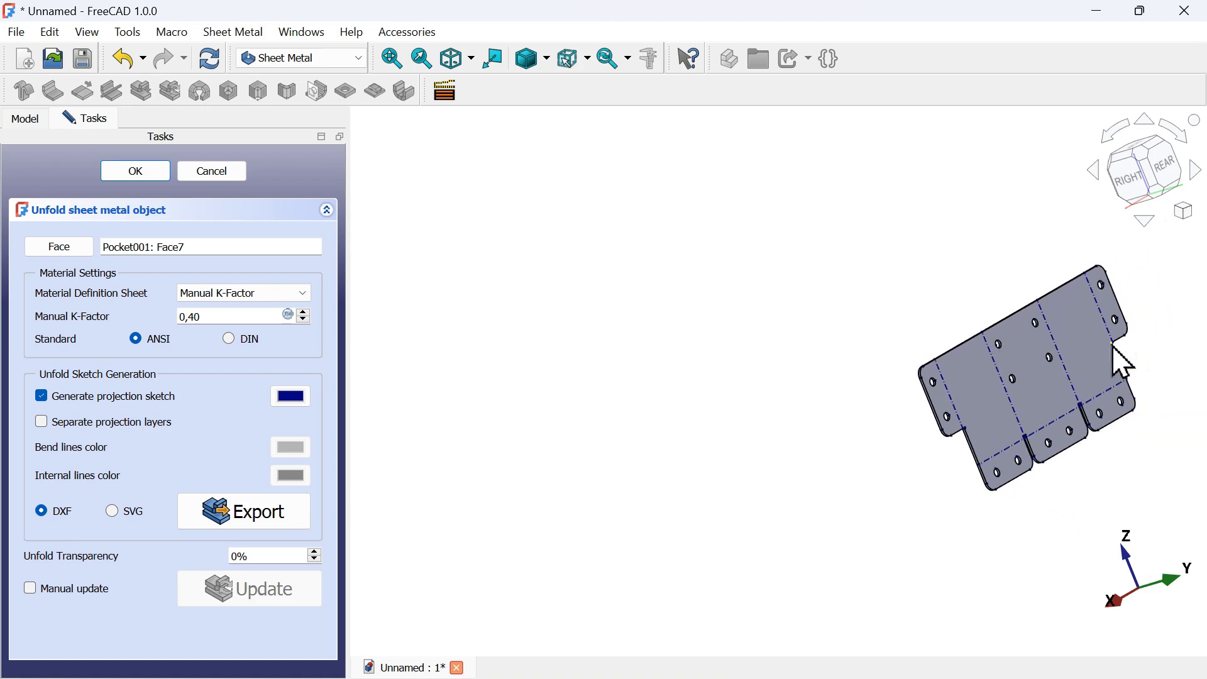
scroll(1123, 361, "up", 3)
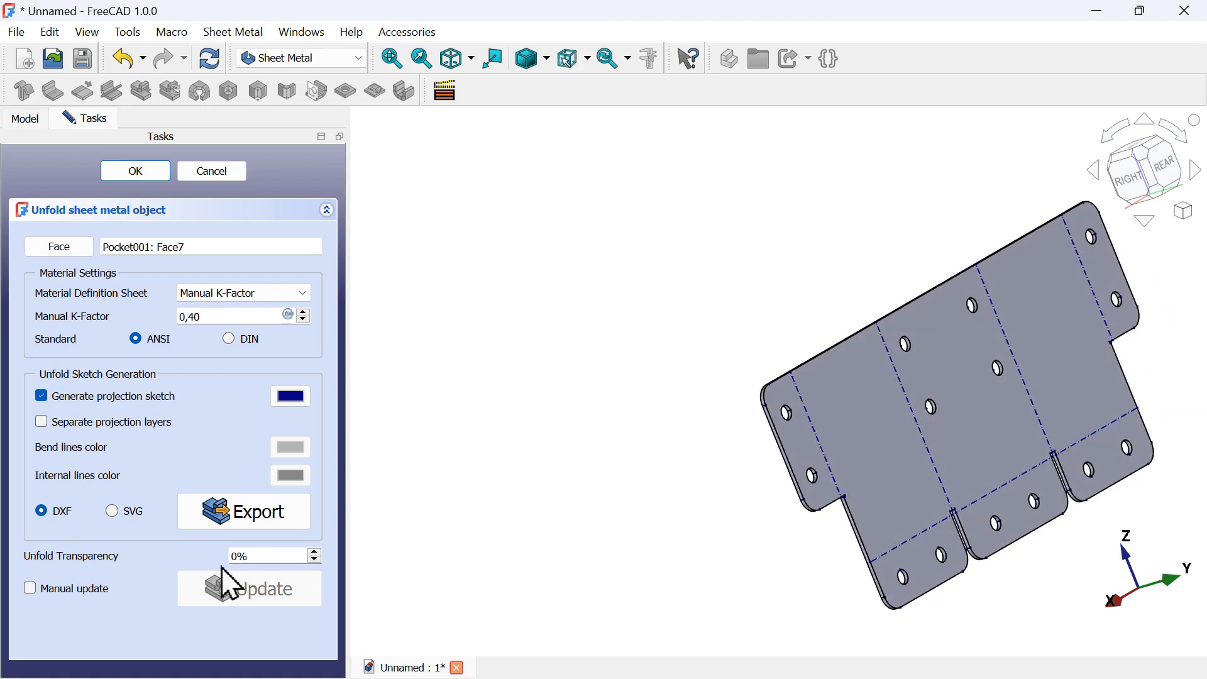
left_click(139, 174)
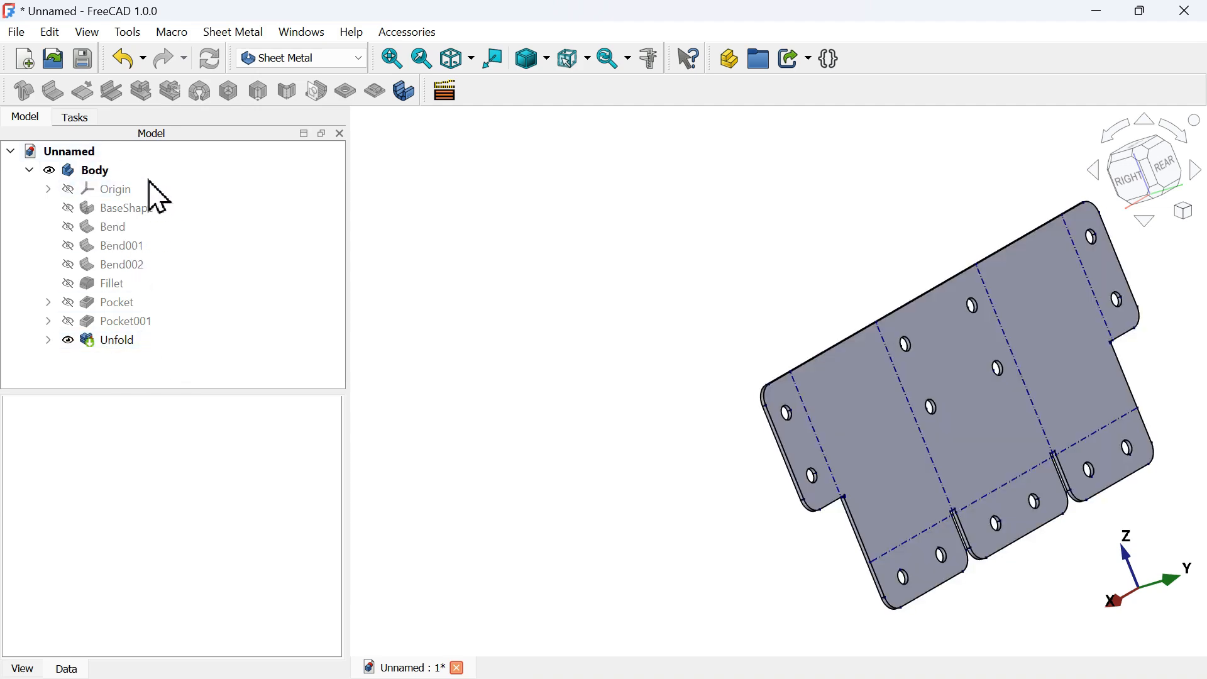
Show the folded bracket, Pocket001, in place of the flat pattern in an isometric view.
left_click(120, 323)
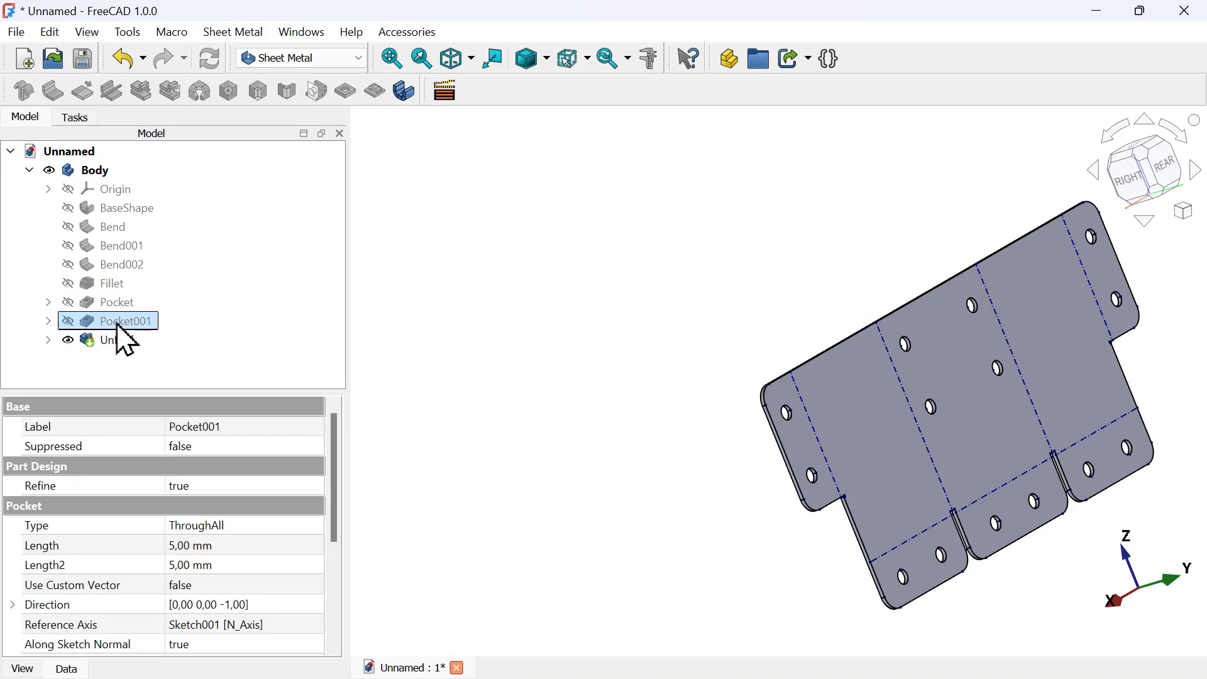
key("space")
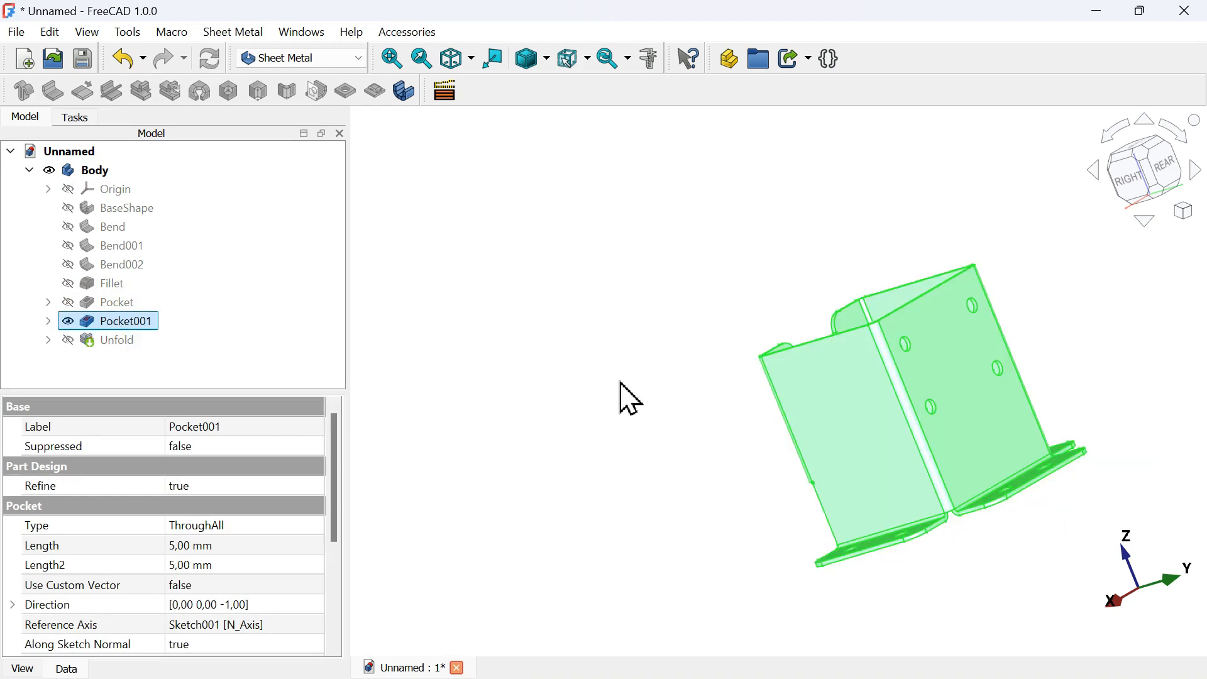
left_click(623, 399)
key("0")
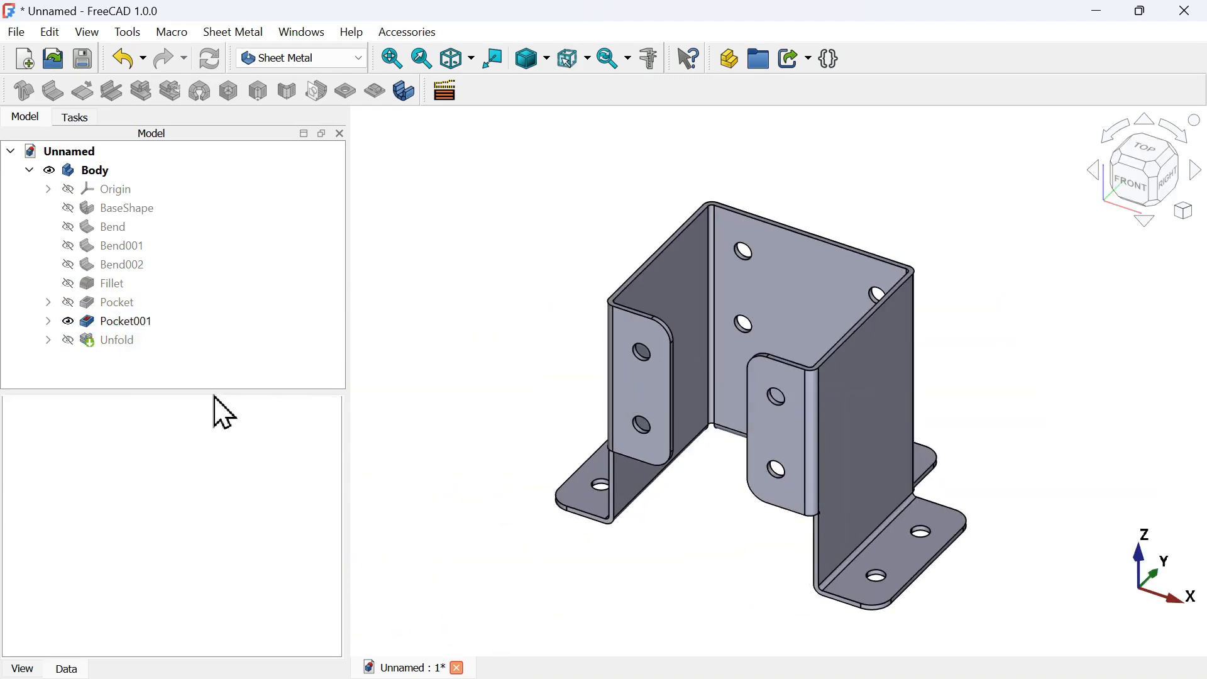
Show the Unfold flat pattern again in place of the folded bracket and inspect it.
left_click(113, 345)
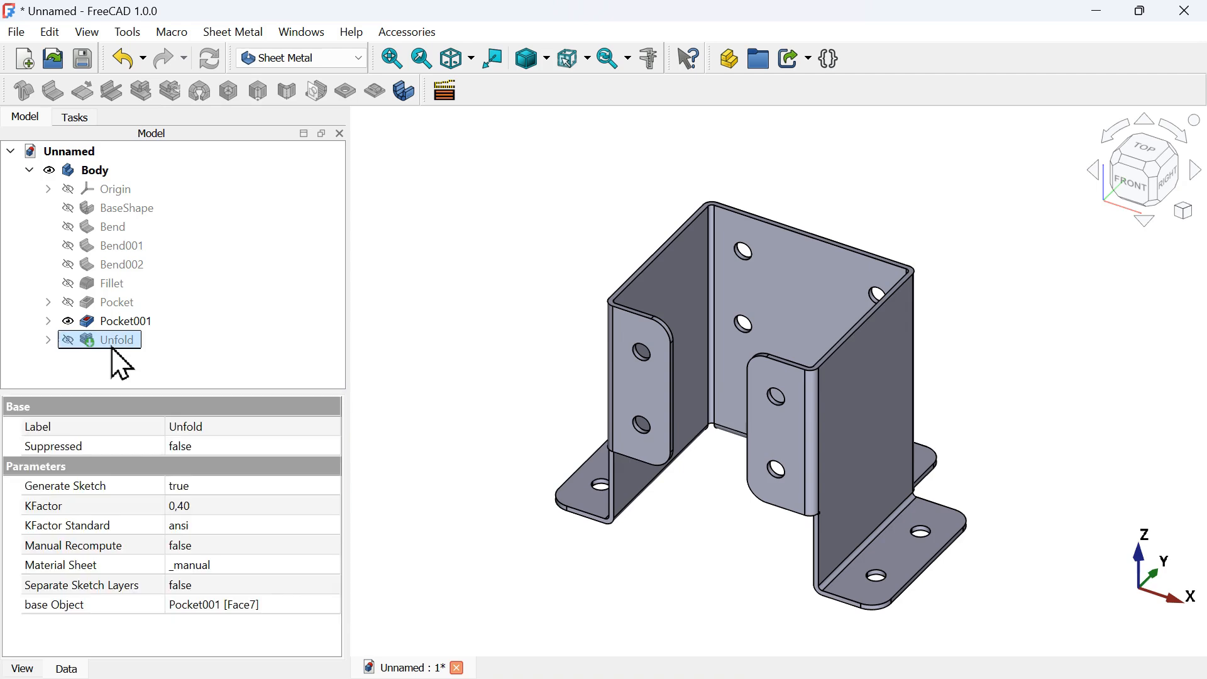
key("space")
left_click(494, 442)
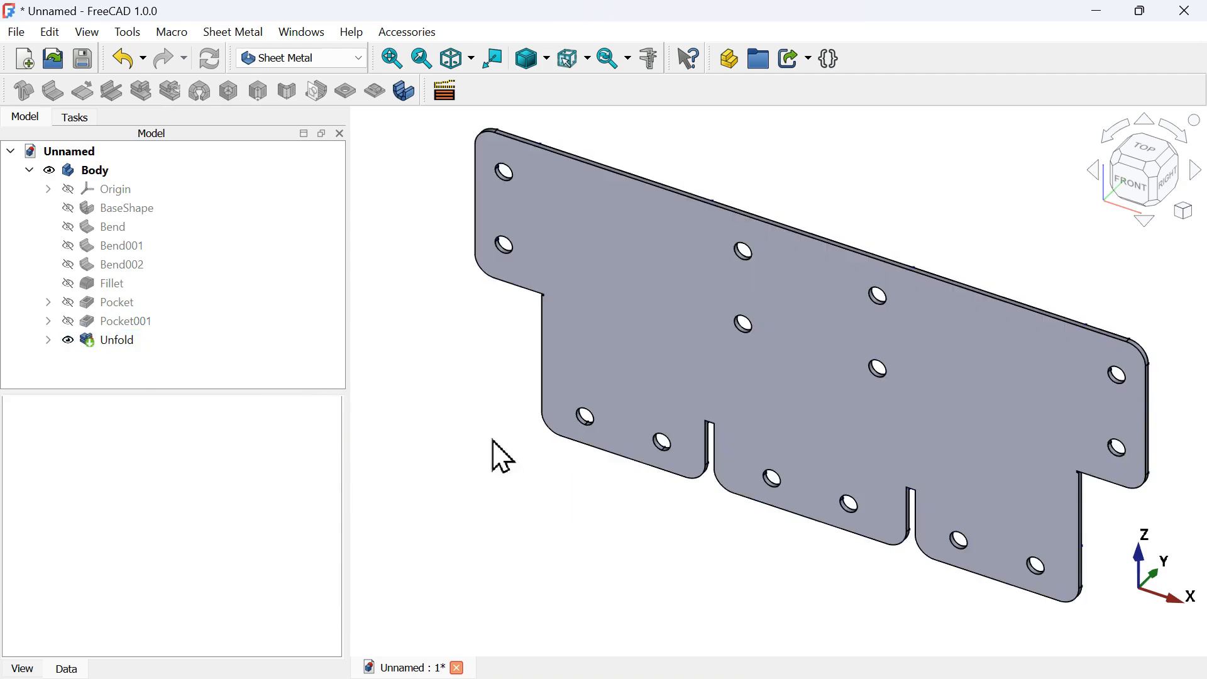
scroll(728, 229, "down", 3)
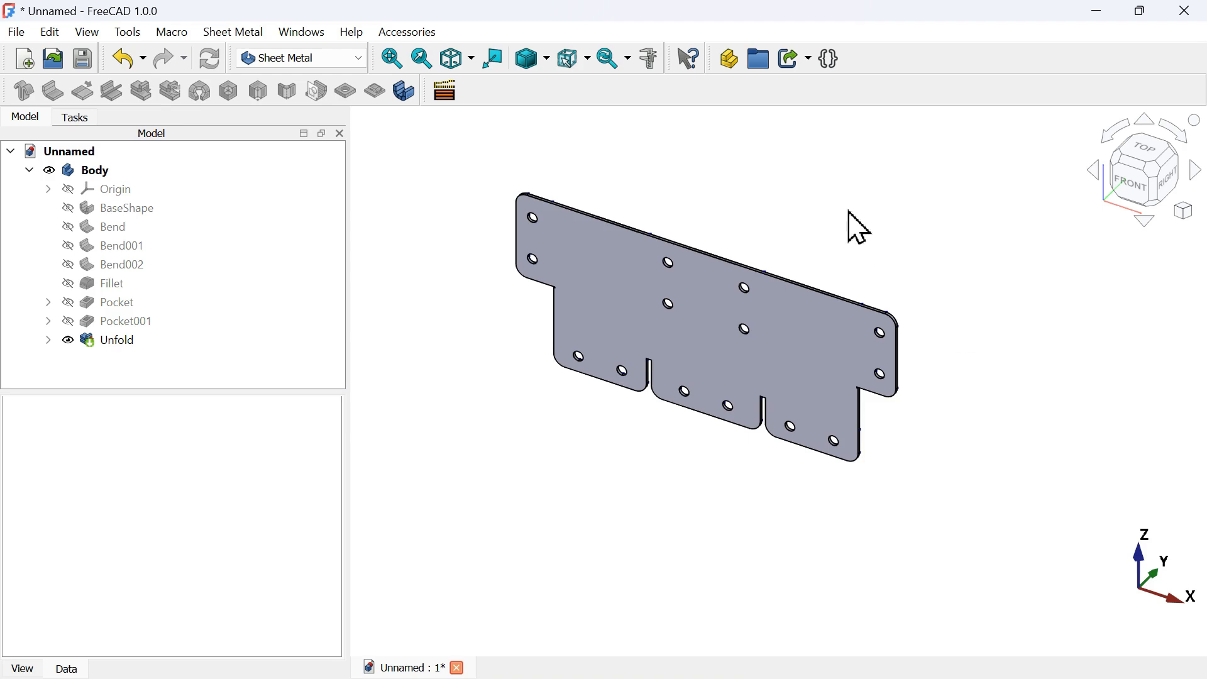
mouse_move(851, 212)
middle_mouse_down()
mouse_move(706, 350)
mouse_move(975, 318)
mouse_move(1022, 342)
middle_mouse_up()
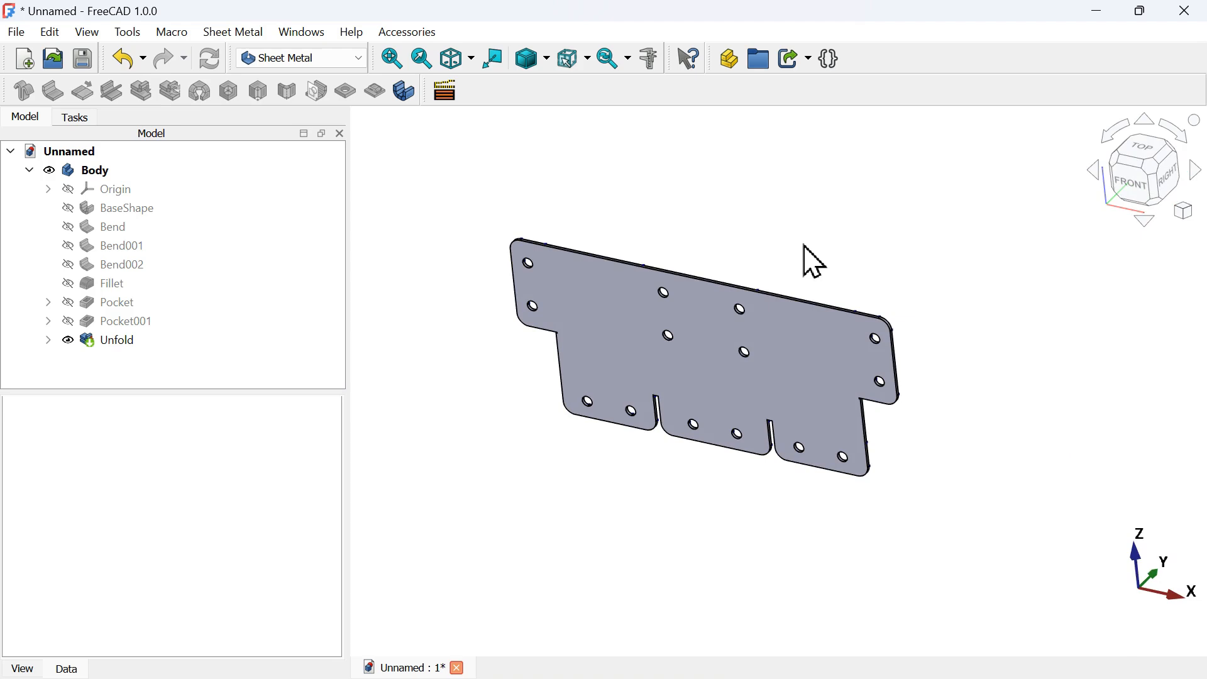
Hide the Unfold flat pattern, show its Unfold_Sketch instead, and view the sketch from the front.
left_click(117, 345)
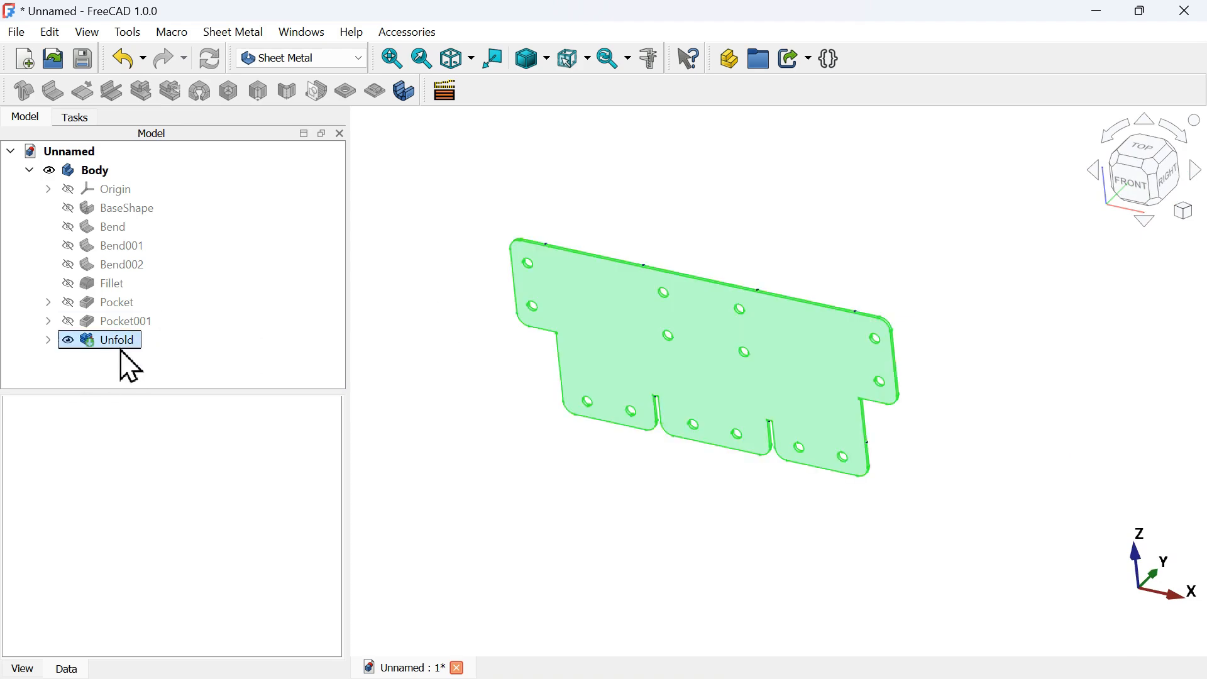
key("space")
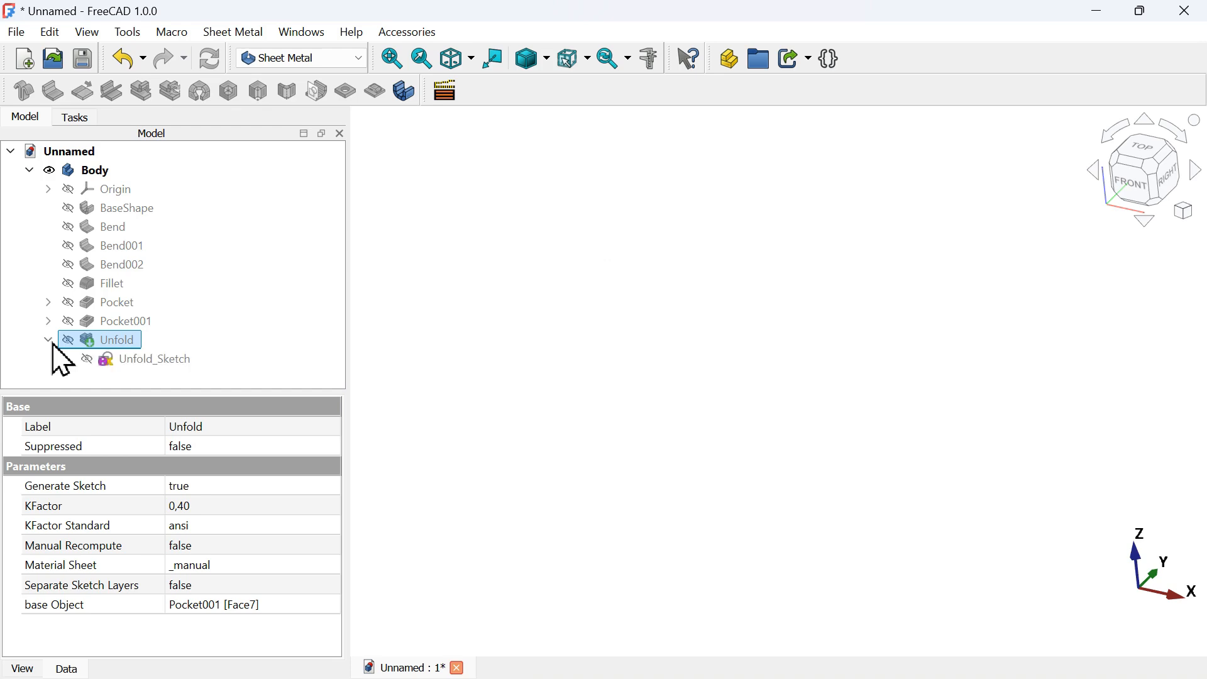
left_click(154, 361)
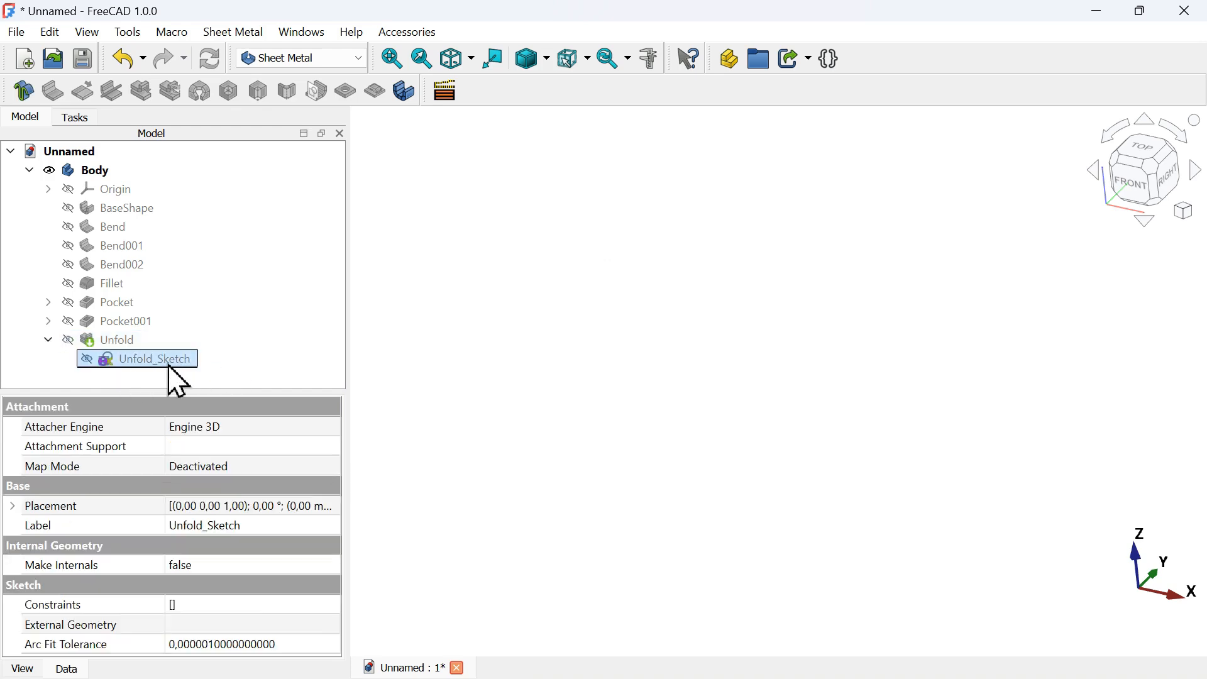
key("space")
left_click(417, 410)
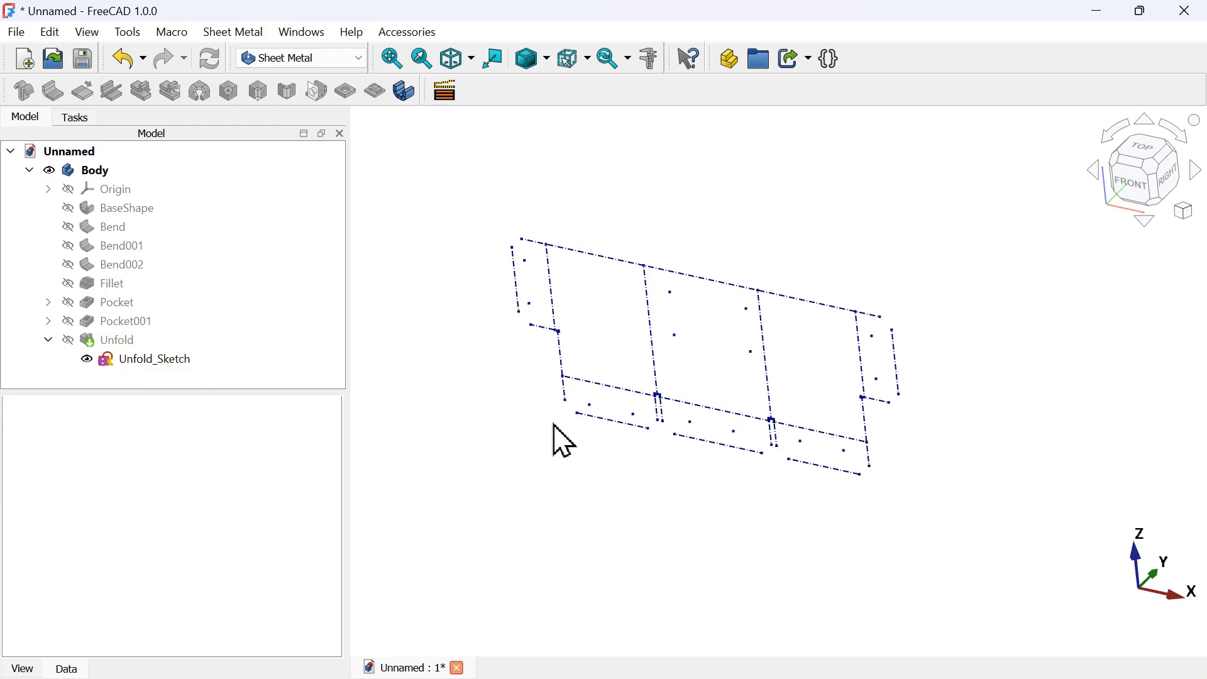
key("0")
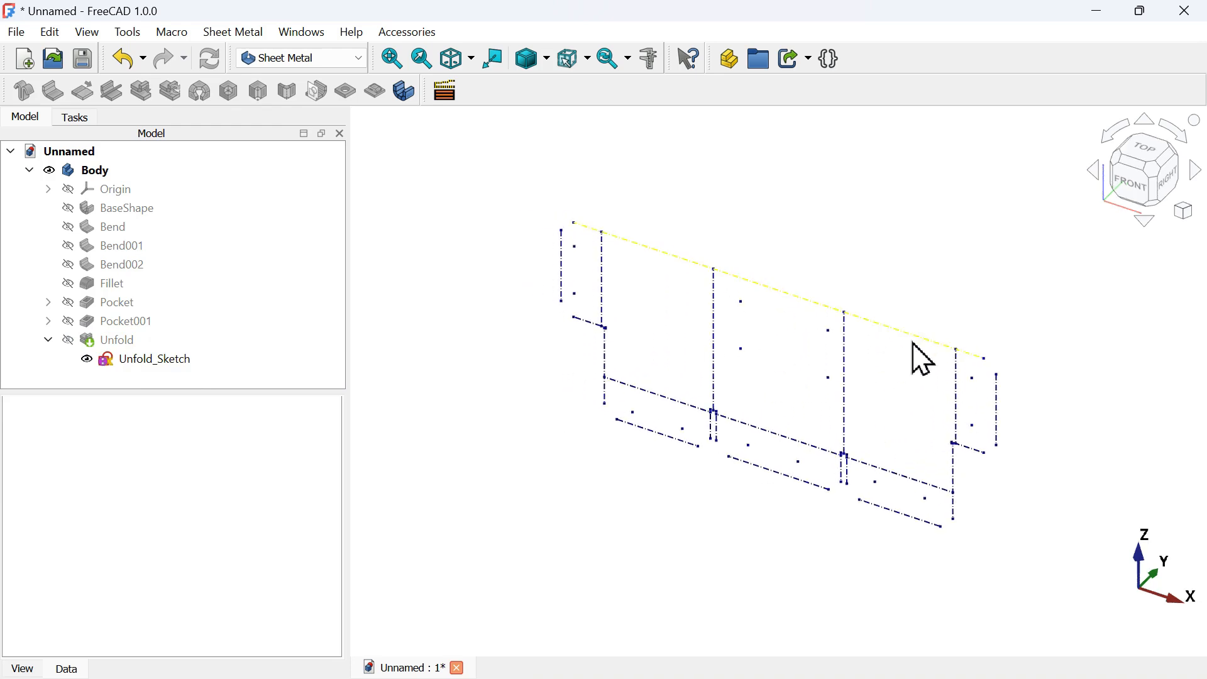
left_click(1132, 183)
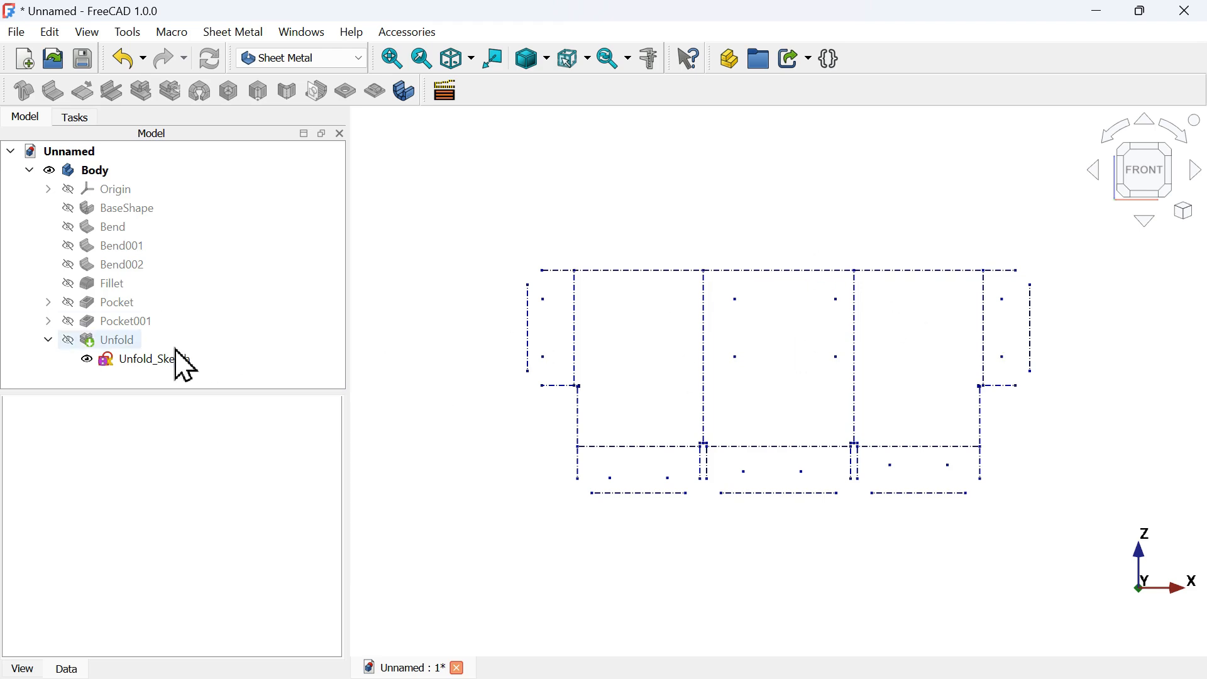
Set the draw style of Unfold_Sketch to Solid.
left_click(144, 366)
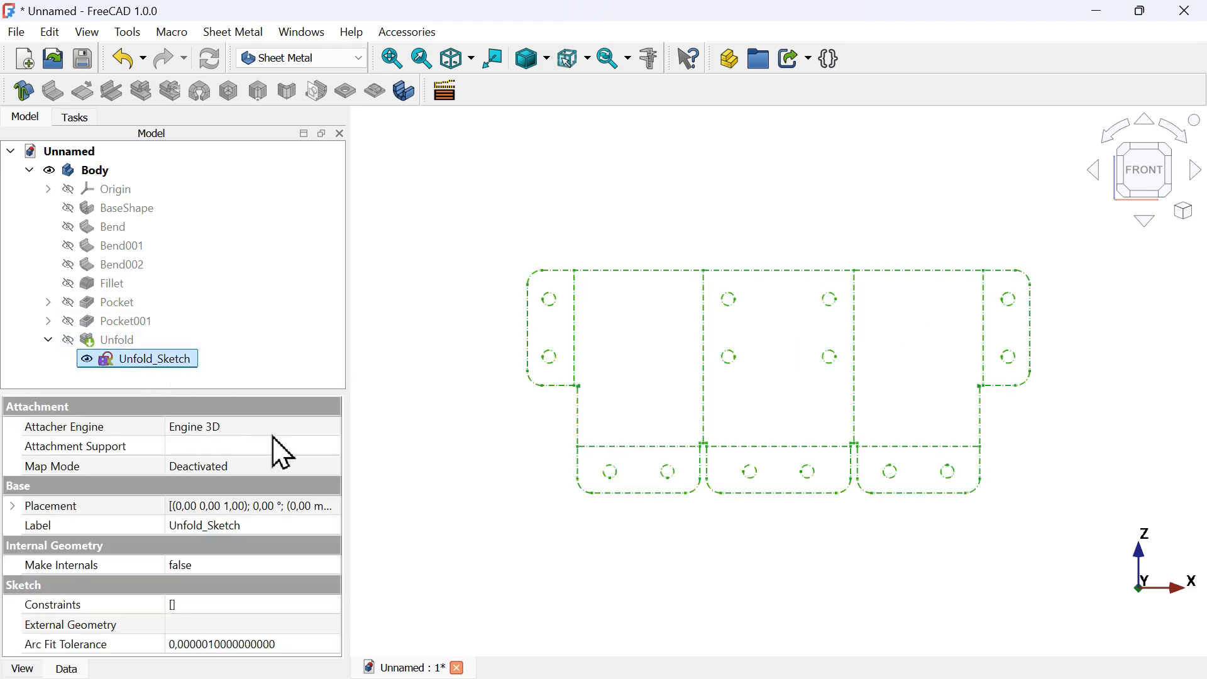
left_click(22, 670)
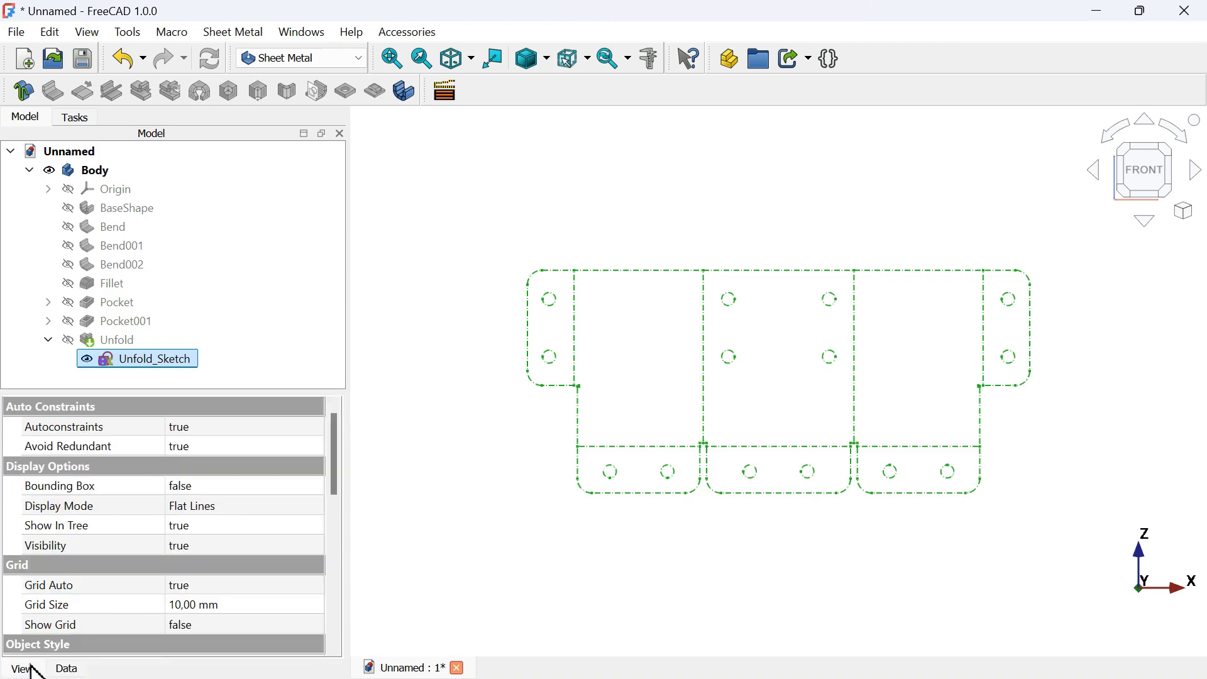
scroll(282, 486, "down", 5)
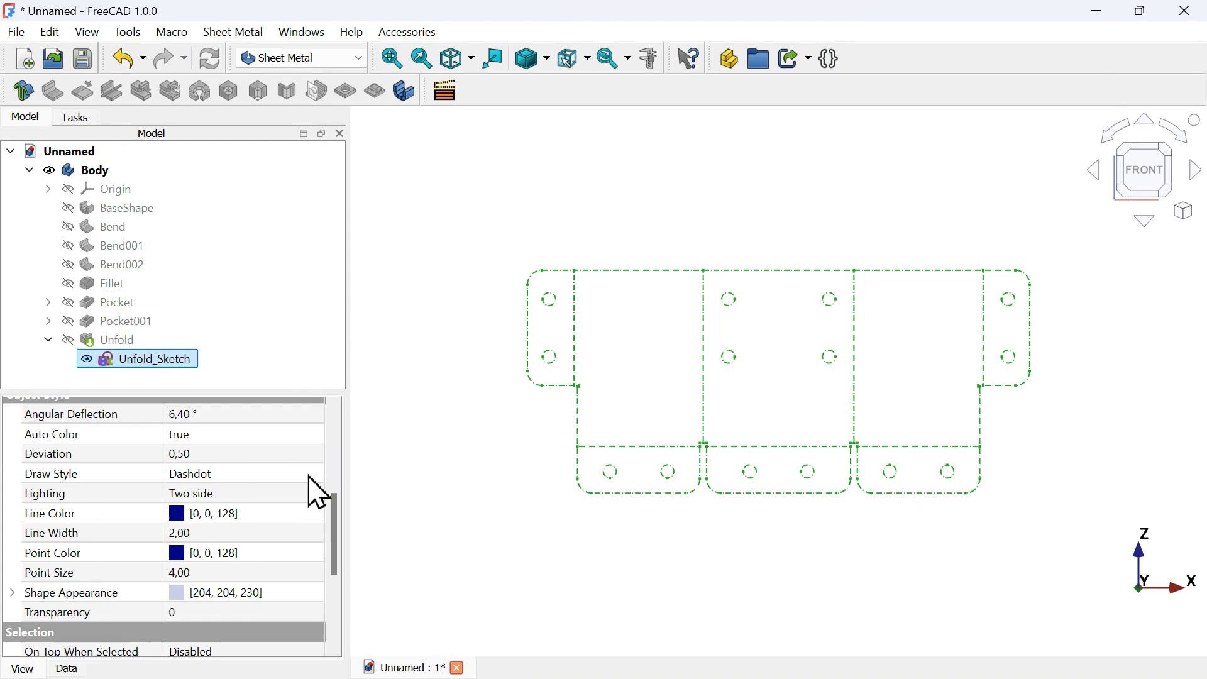
left_click(308, 475)
left_click(239, 492)
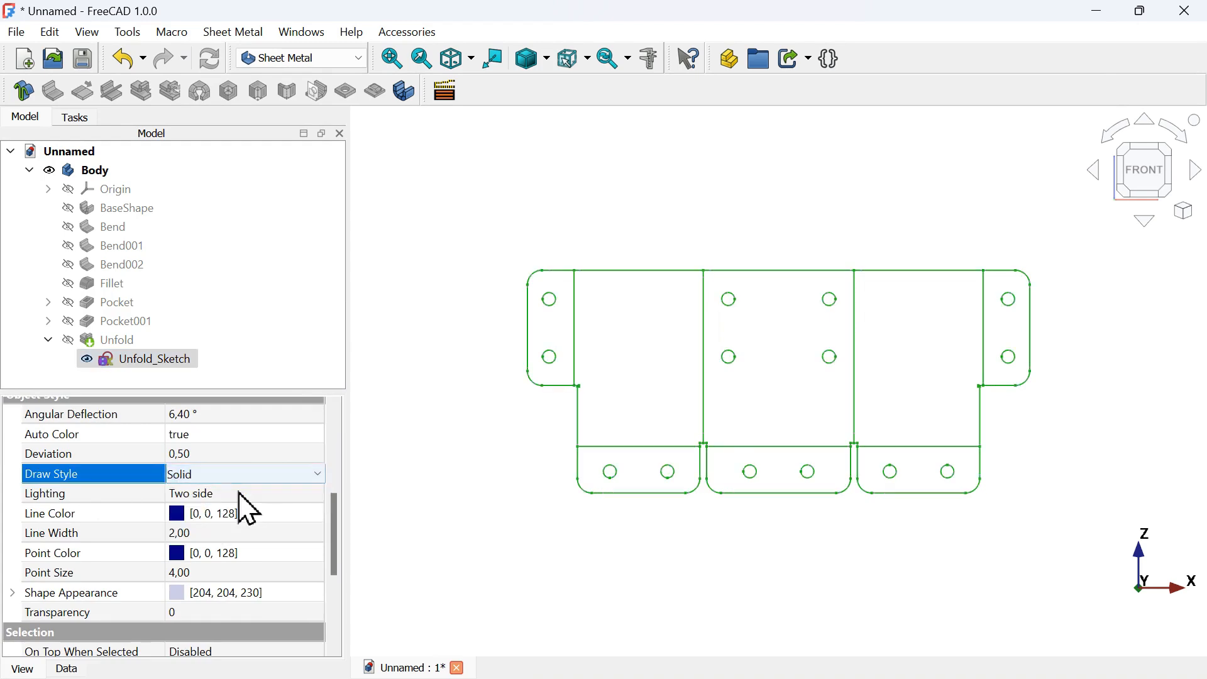
left_click(648, 536)
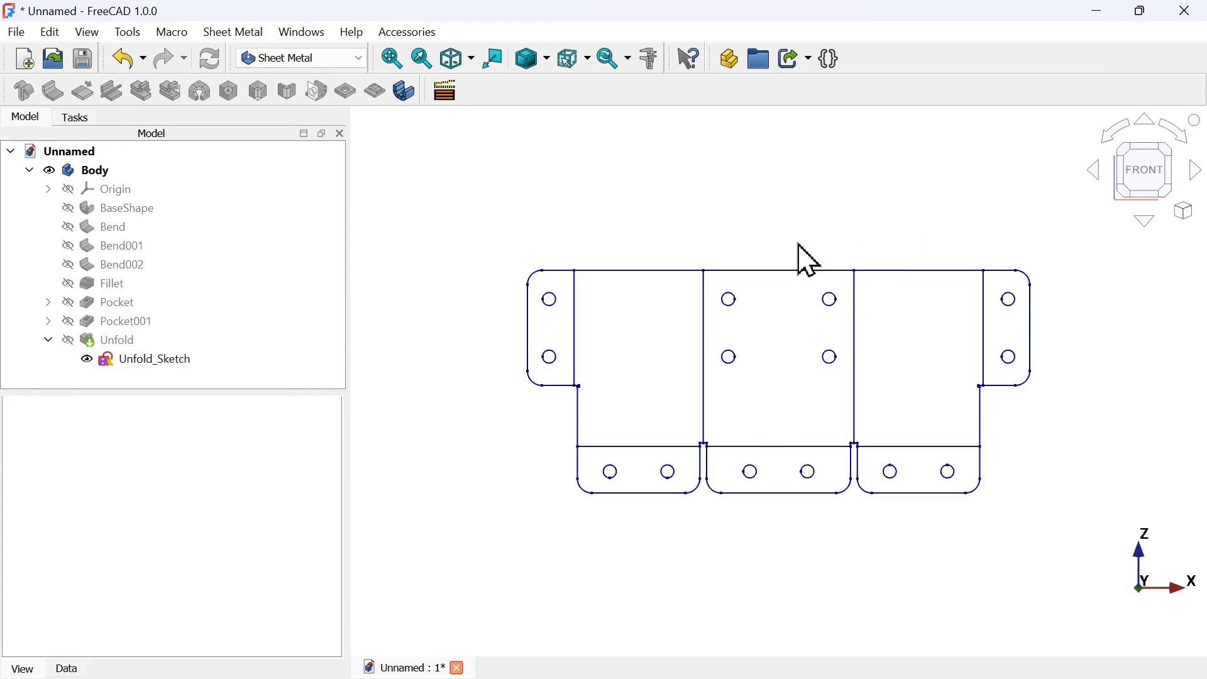
Inspect the flat pattern sketch from several angles and finish with the whole sketch fitted in an isometric view.
key("0")
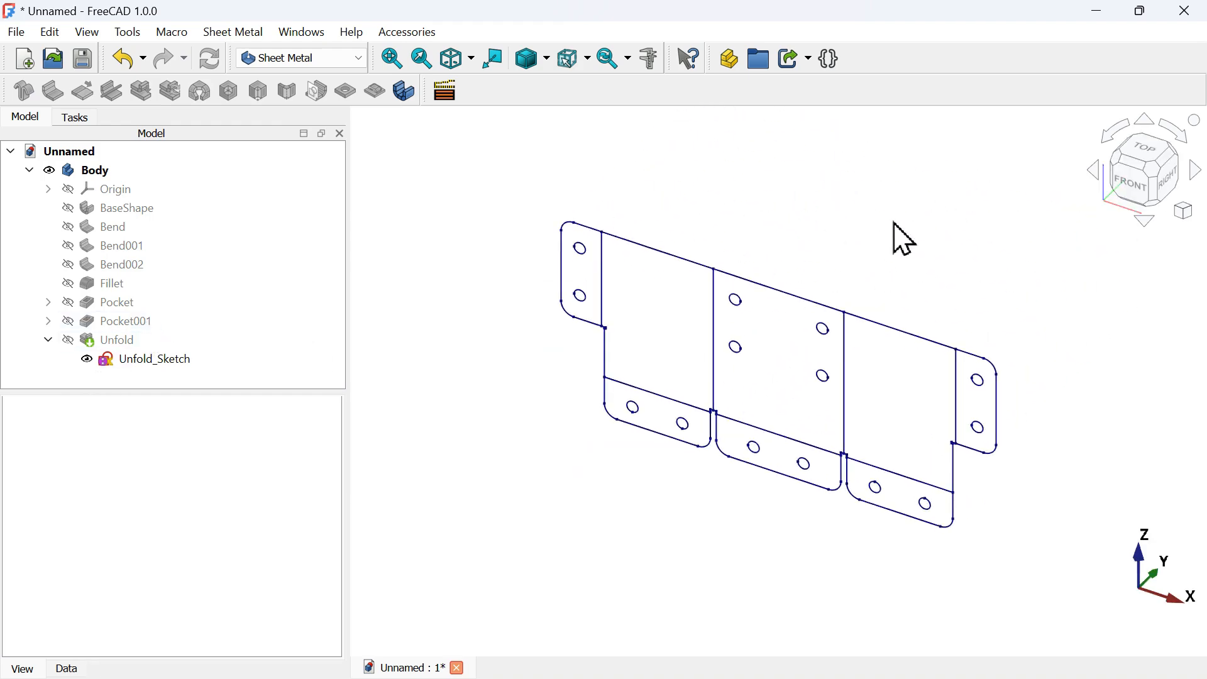
mouse_move(866, 236)
middle_mouse_down()
mouse_move(617, 334)
mouse_move(593, 369)
mouse_move(917, 283)
mouse_move(867, 192)
mouse_move(851, 207)
mouse_move(892, 251)
mouse_move(623, 342)
mouse_move(911, 268)
mouse_move(876, 199)
mouse_move(868, 237)
mouse_move(811, 299)
mouse_move(911, 244)
mouse_move(839, 205)
mouse_move(822, 307)
mouse_move(959, 267)
mouse_move(928, 217)
mouse_move(858, 253)
mouse_move(859, 236)
middle_mouse_up()
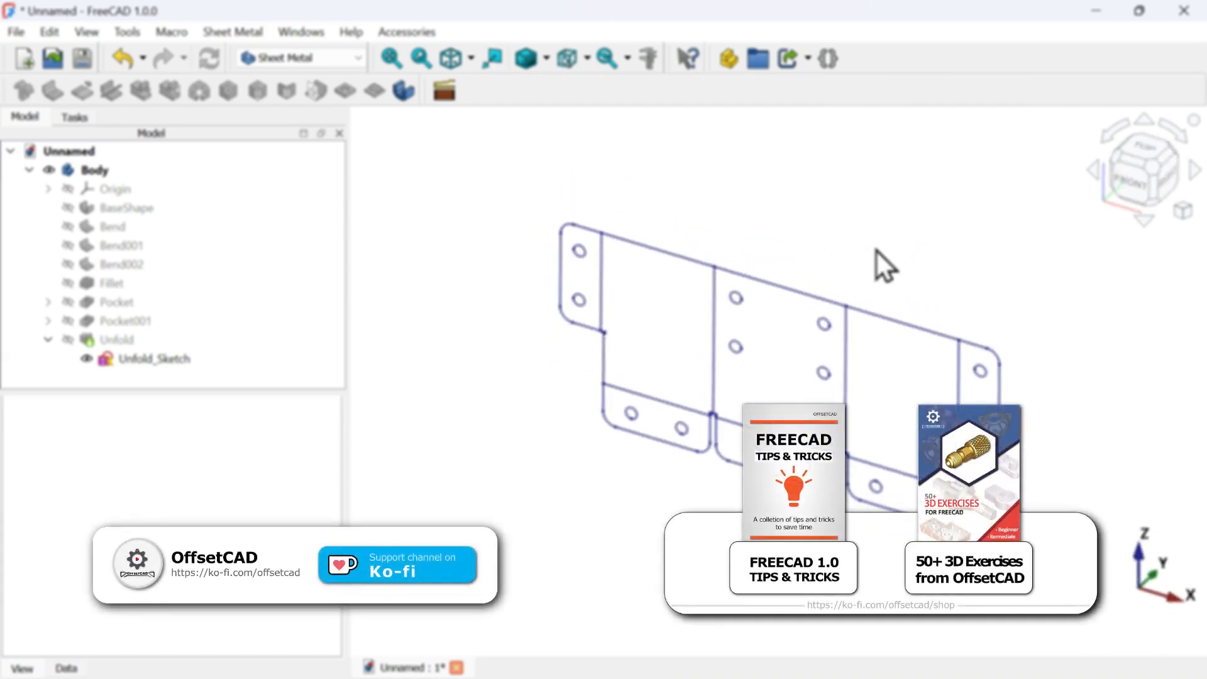
middle_click_drag(537, 468, 496, 466)
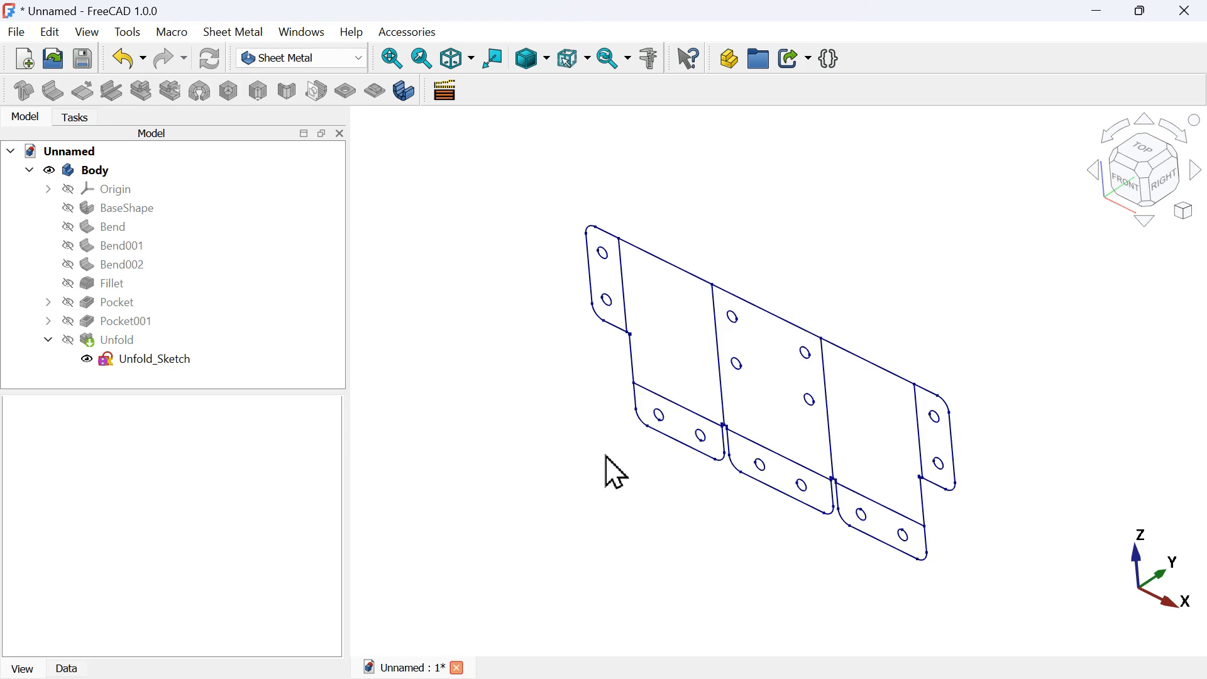
middle_click_drag(617, 471, 658, 456)
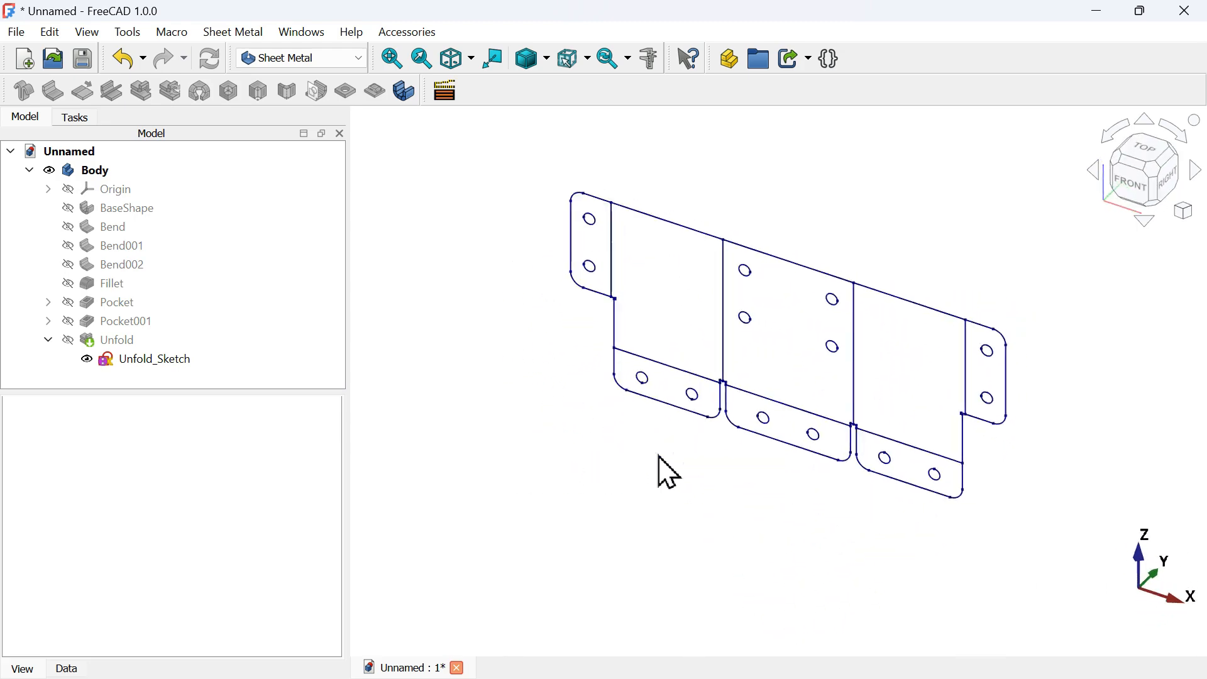
key("v")
key("f")
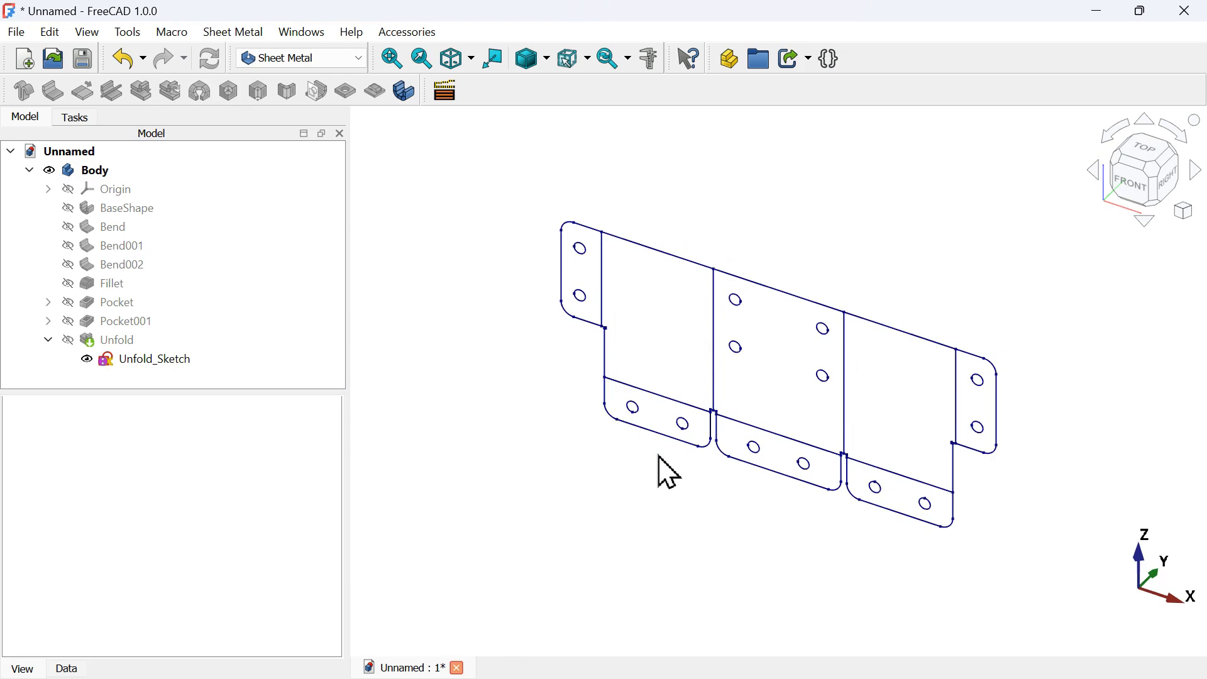